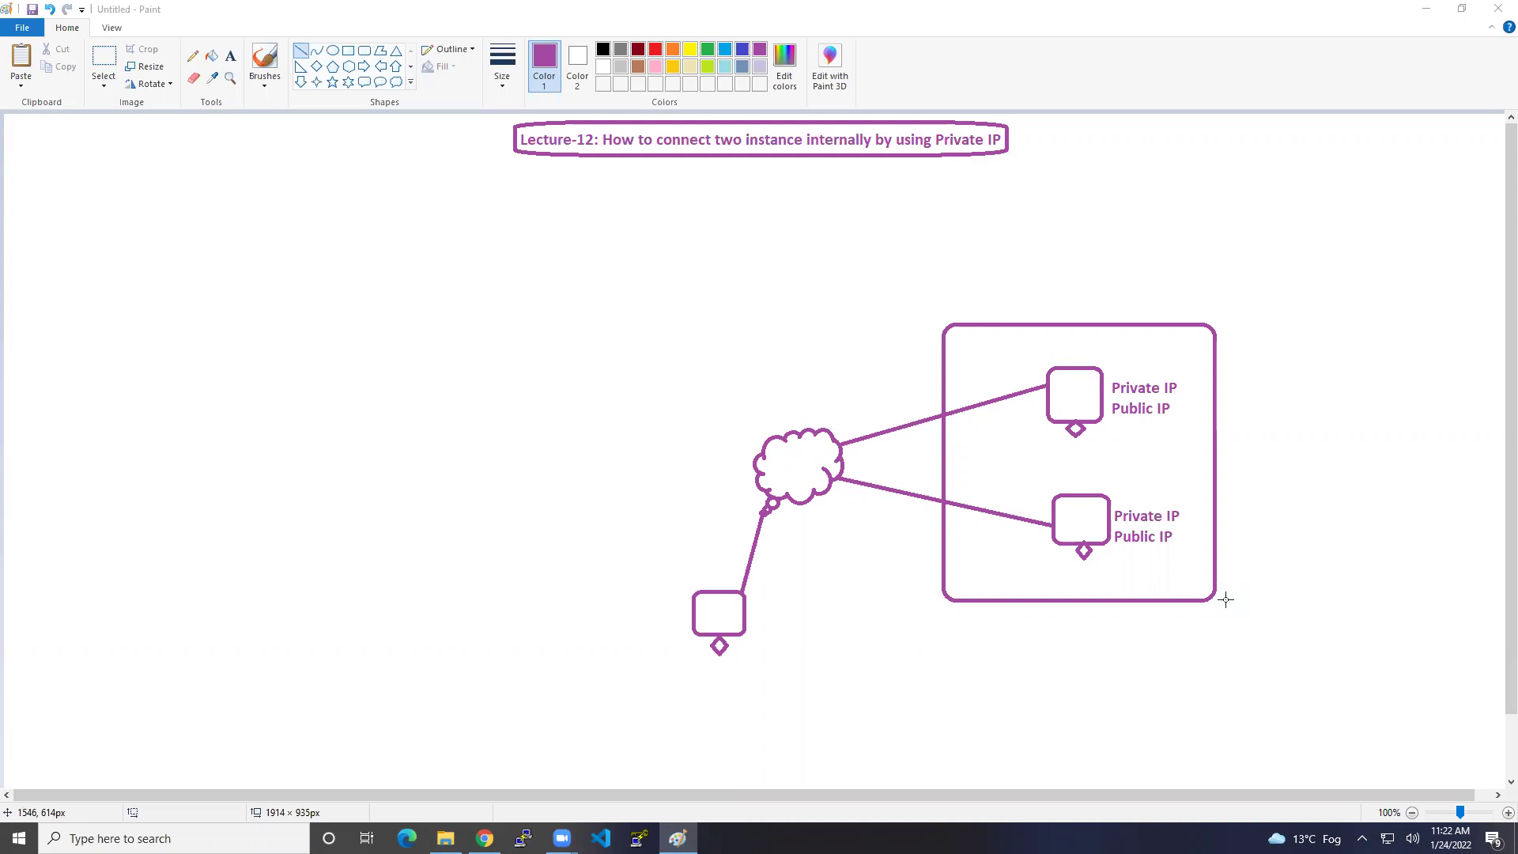
Step: Start a text box at the left of the diagram, then discard it empty
{"action": "left_click", "coordinate": [230, 57]}
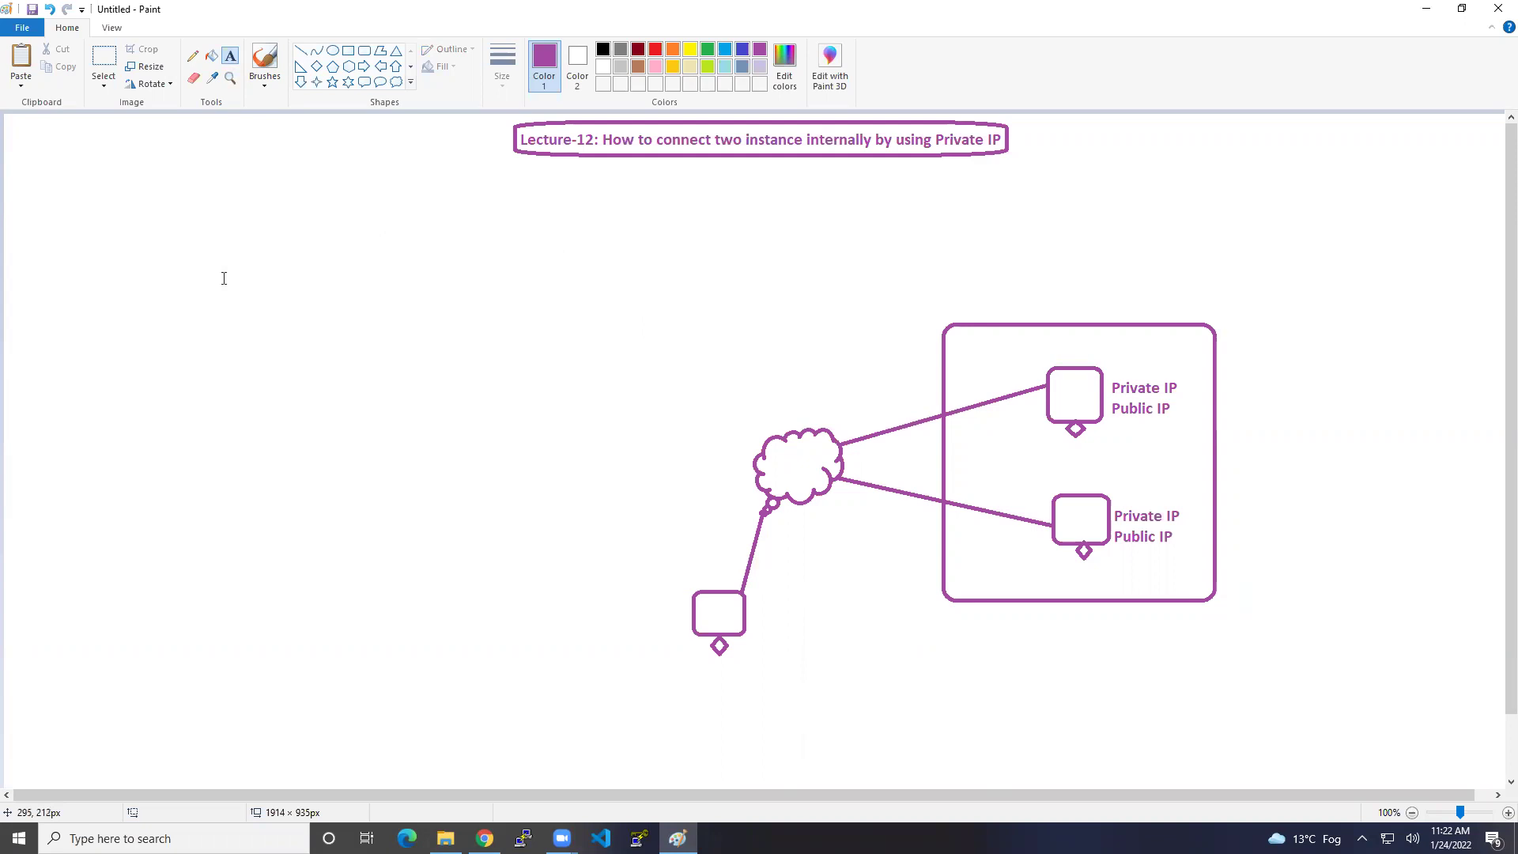
{"action": "left_click_drag", "start_coordinate": [111, 260], "coordinate": [717, 341]}
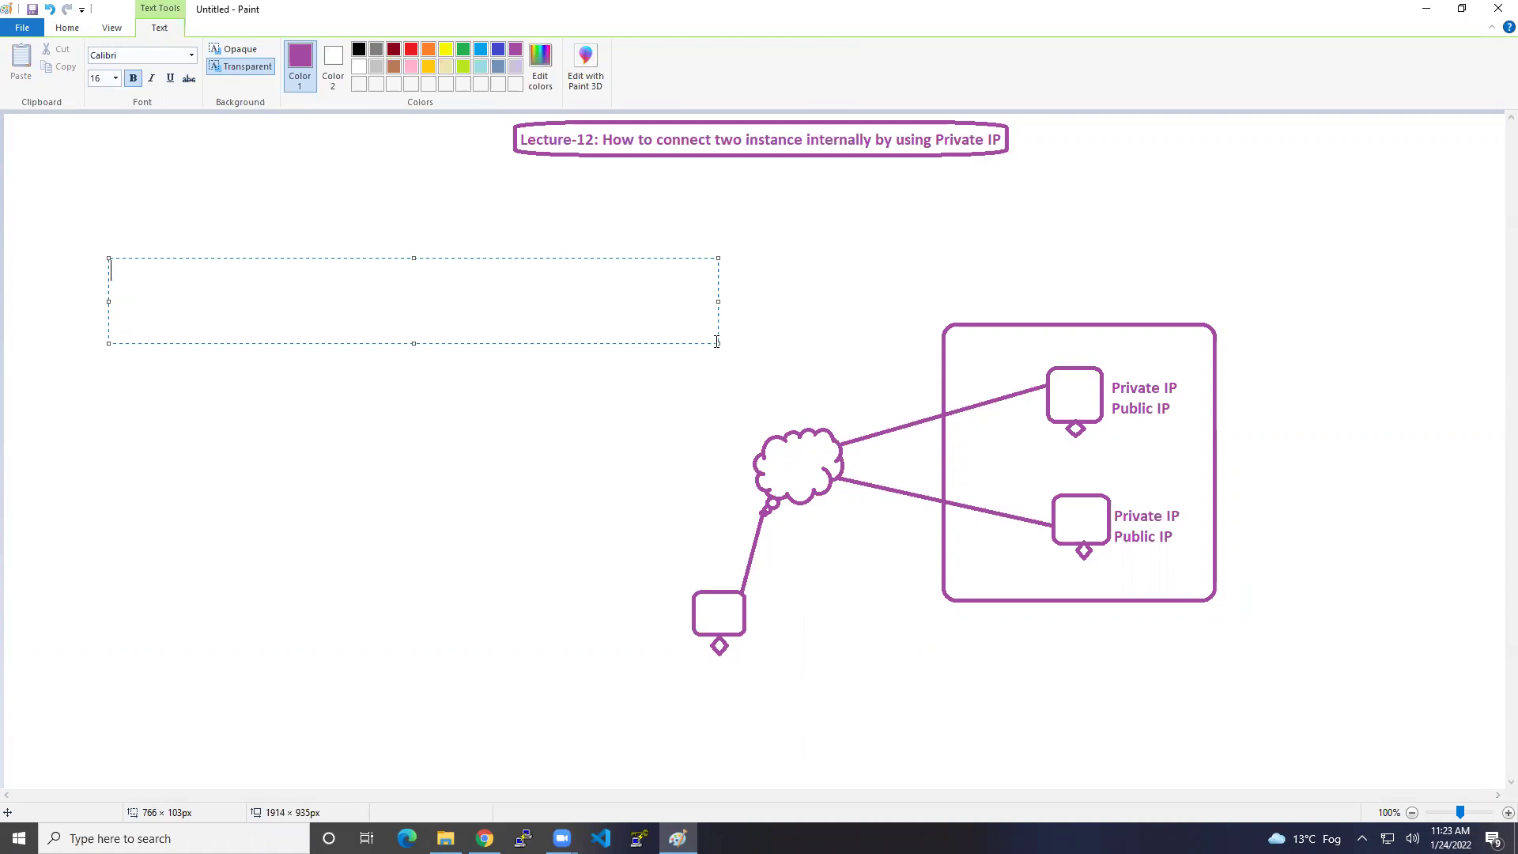
{"action": "left_click", "coordinate": [660, 458]}
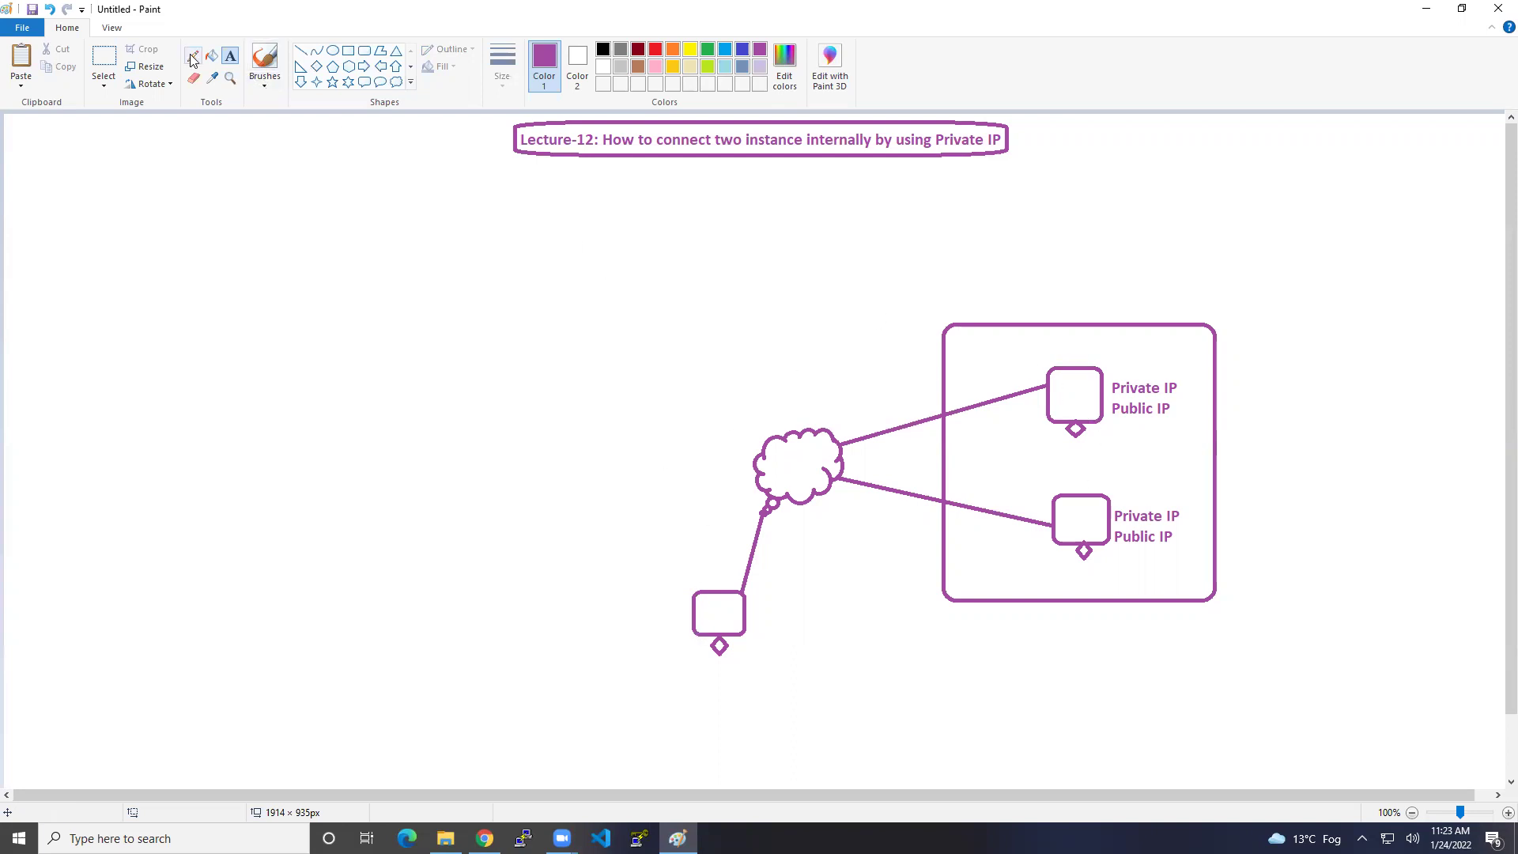
Step: Draw green check marks in the upper and lower server boxes with the pencil
{"action": "left_click", "coordinate": [192, 57]}
{"action": "left_click", "coordinate": [708, 49]}
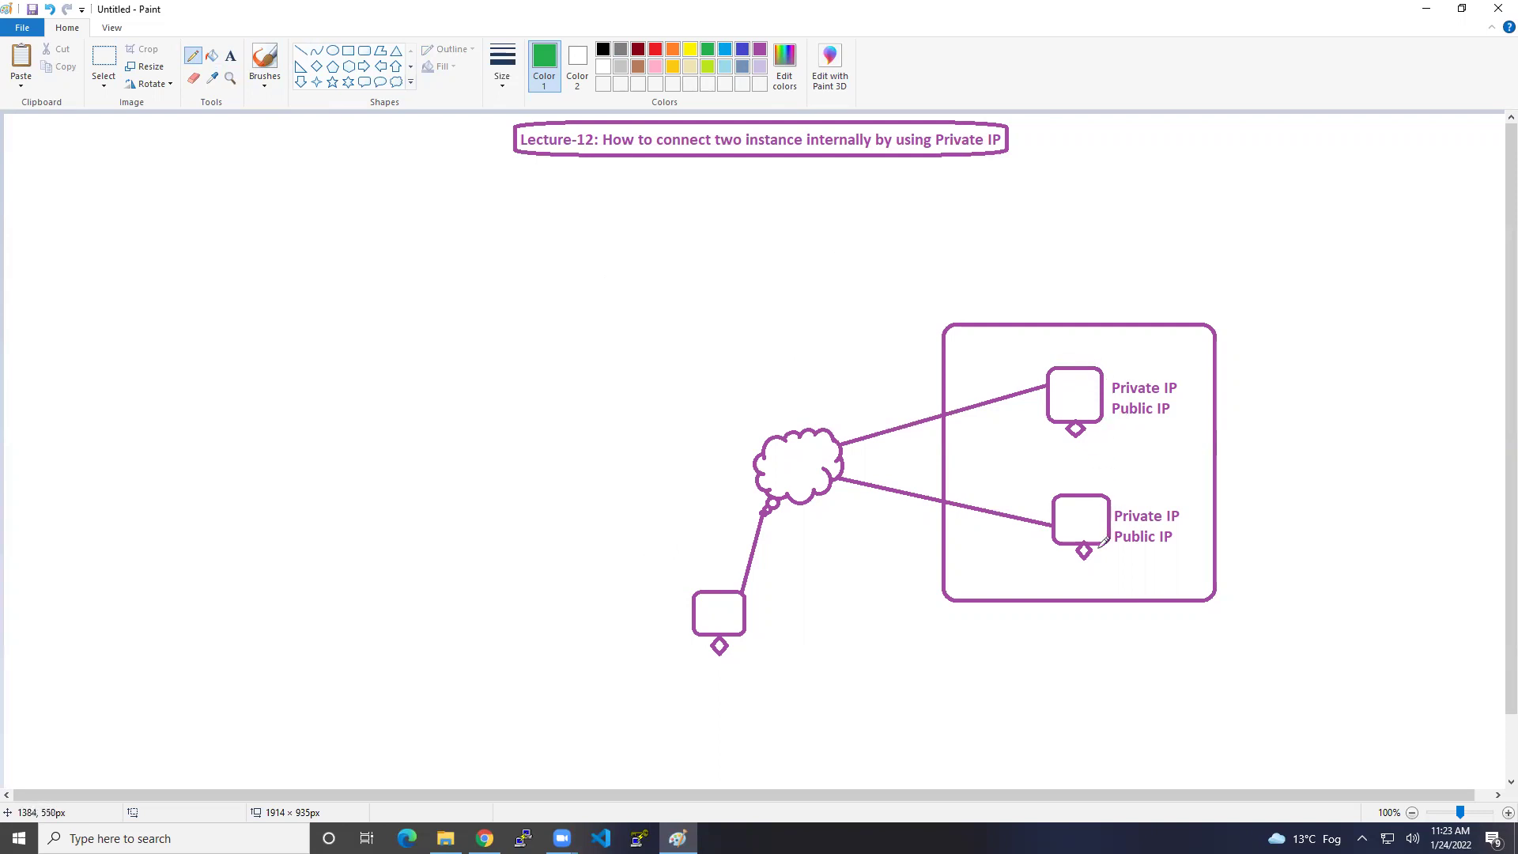
{"action": "left_click_drag", "start_coordinate": [1069, 390], "coordinate": [1090, 381]}
{"action": "left_click_drag", "start_coordinate": [1074, 512], "coordinate": [1090, 507]}
Step: Write the green note 'servers should be part of same VPC' left of the diagram
{"action": "left_click", "coordinate": [230, 57]}
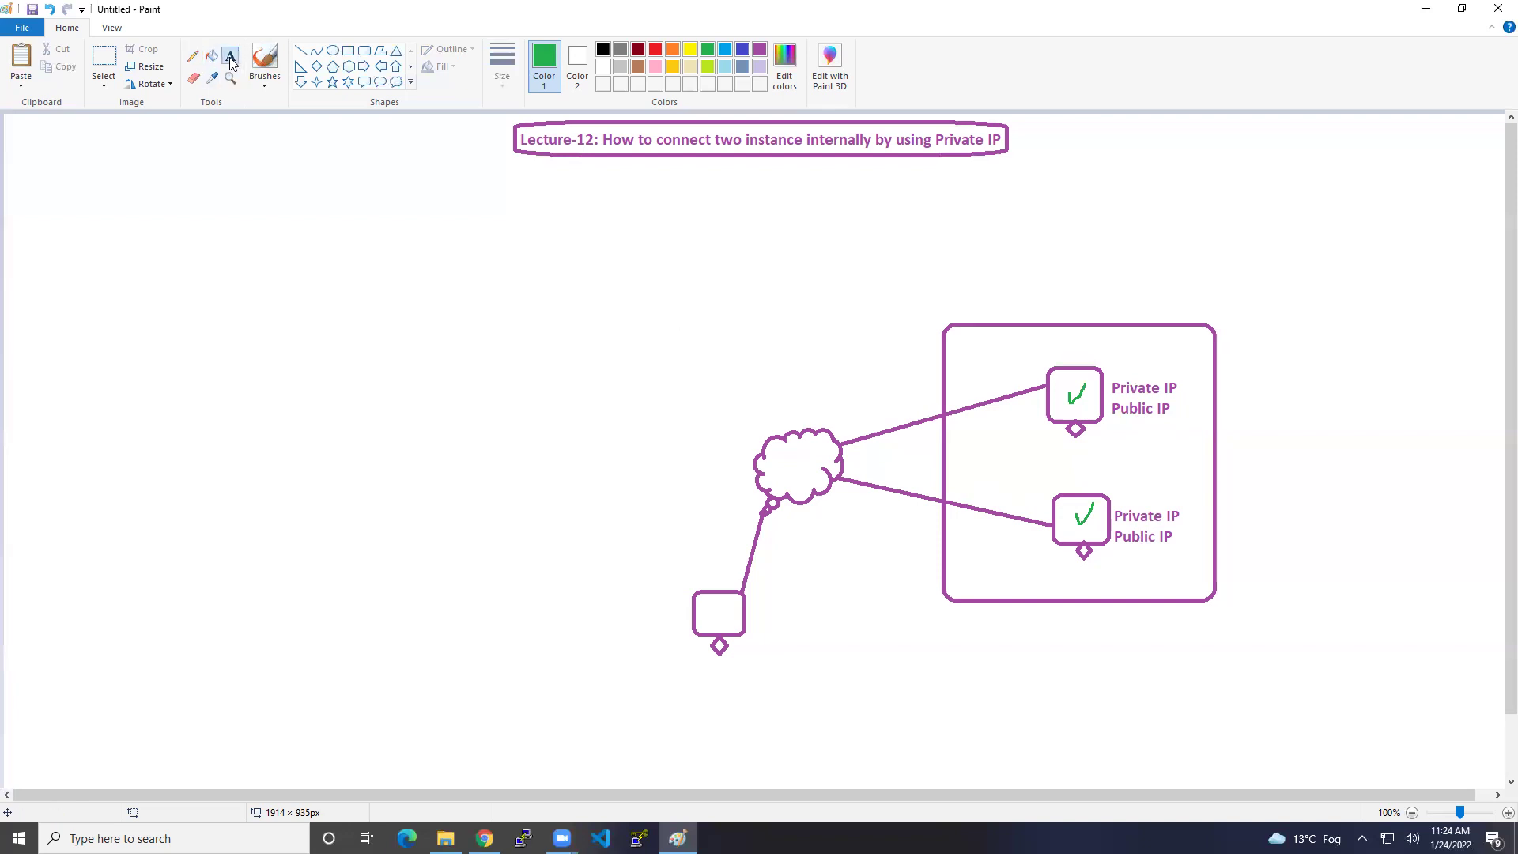
{"action": "left_click_drag", "start_coordinate": [90, 283], "coordinate": [727, 413]}
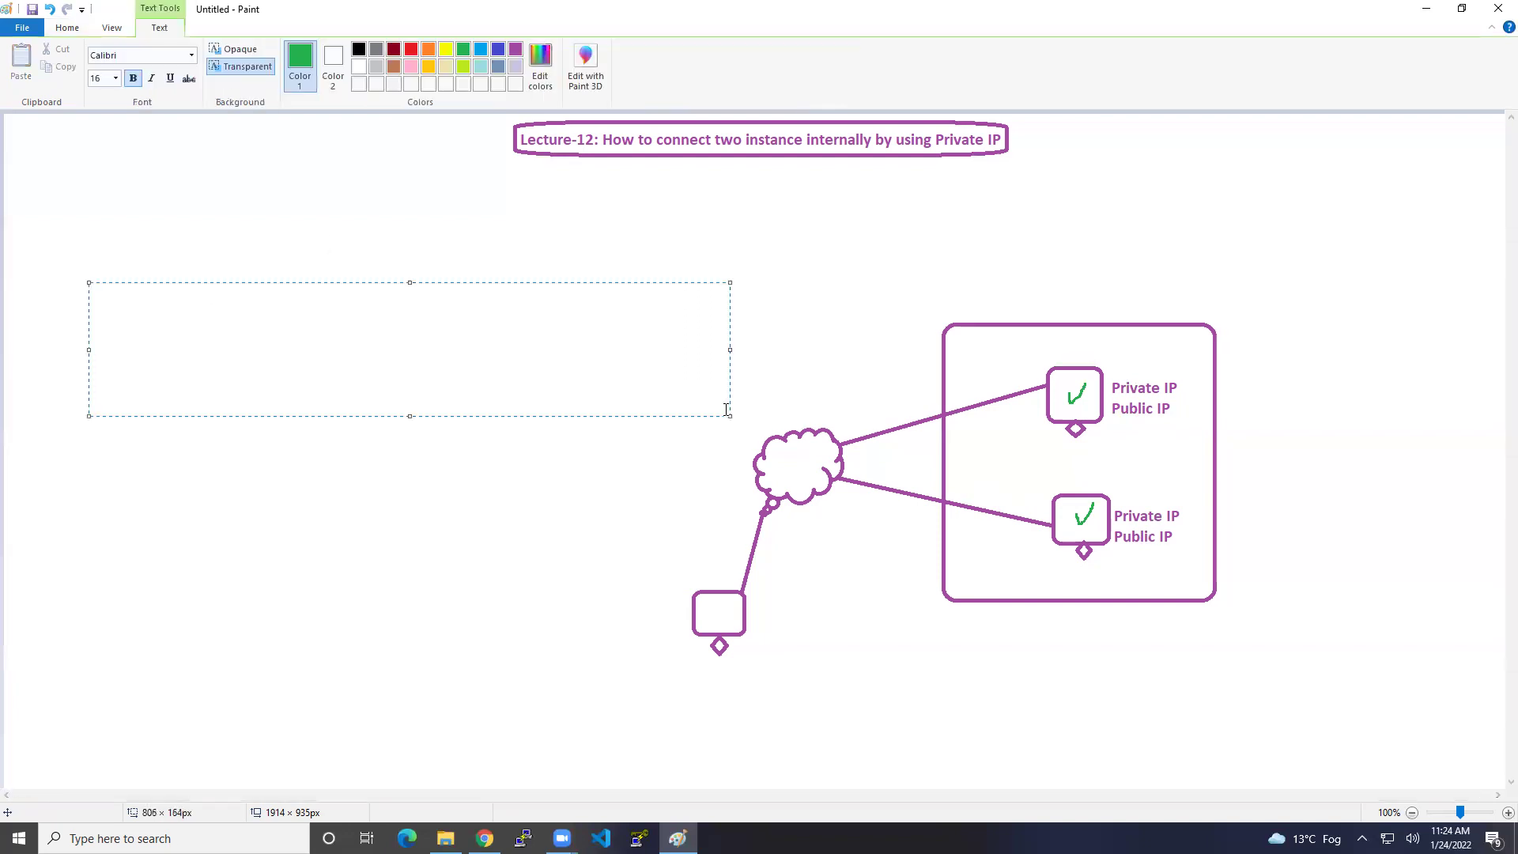
{"action": "type", "text": "servers should be part of same VPC."}
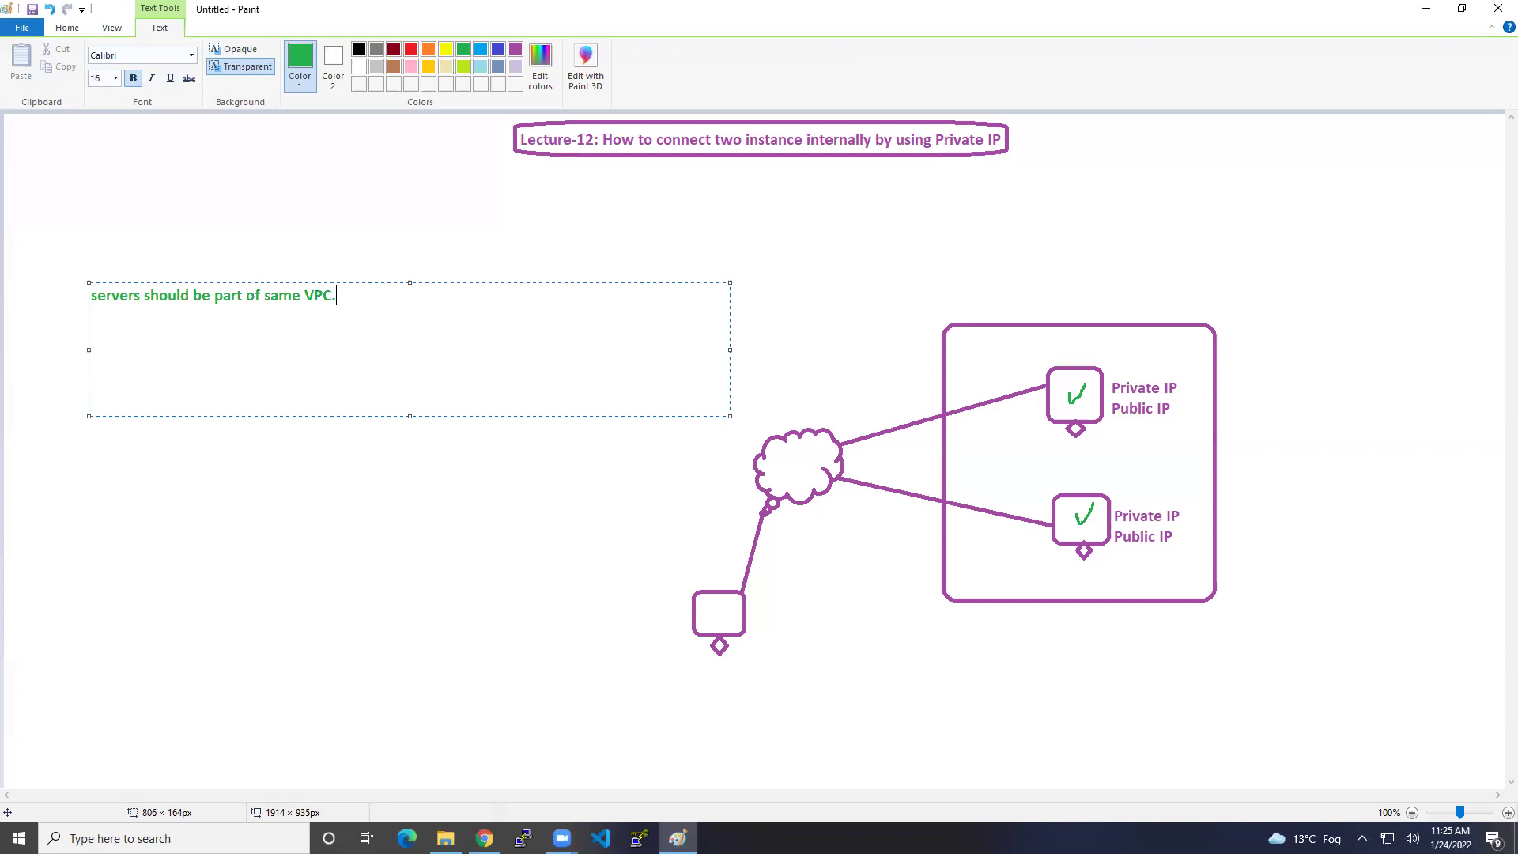
{"action": "left_click", "coordinate": [430, 467]}
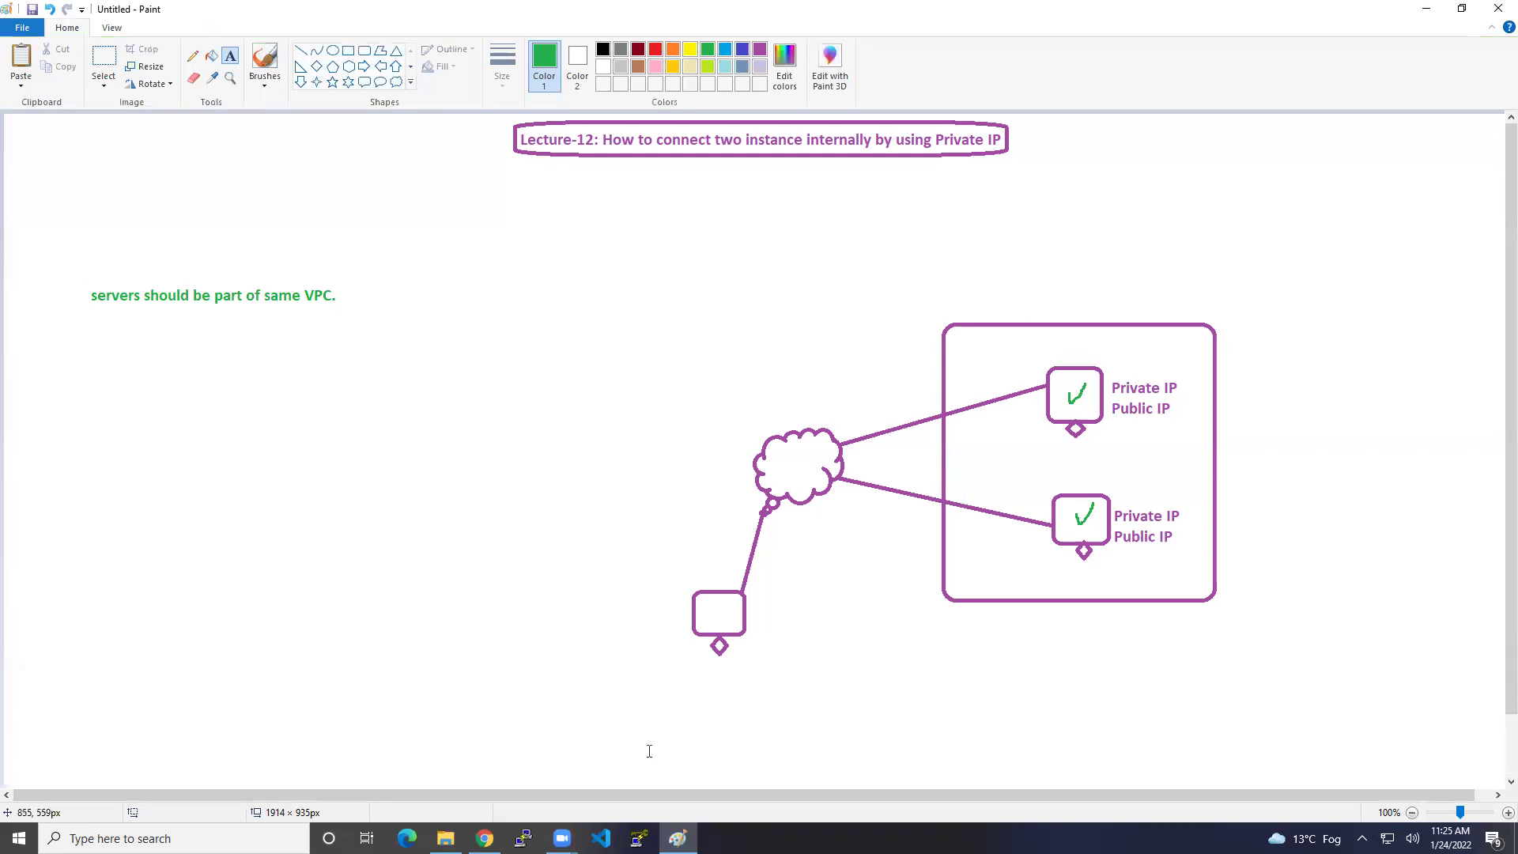
Step: Search 'EC2' in the AWS console search bar and open the EC2 service
{"action": "left_click", "coordinate": [484, 838]}
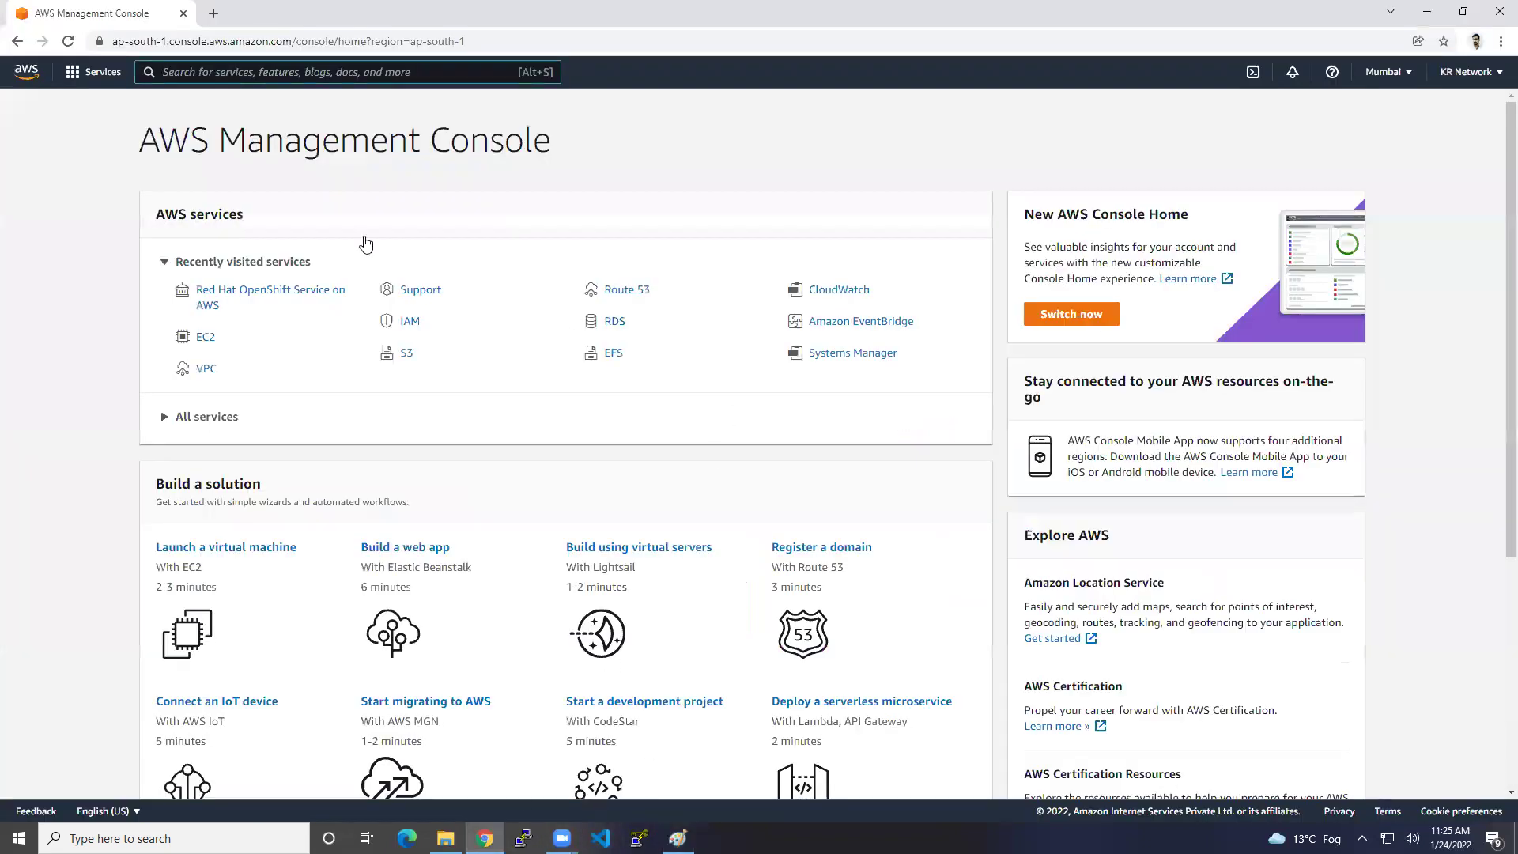
{"action": "left_click", "coordinate": [1392, 73]}
{"action": "left_click", "coordinate": [1027, 161]}
{"action": "left_click", "coordinate": [362, 76]}
{"action": "type", "text": "EC2"}
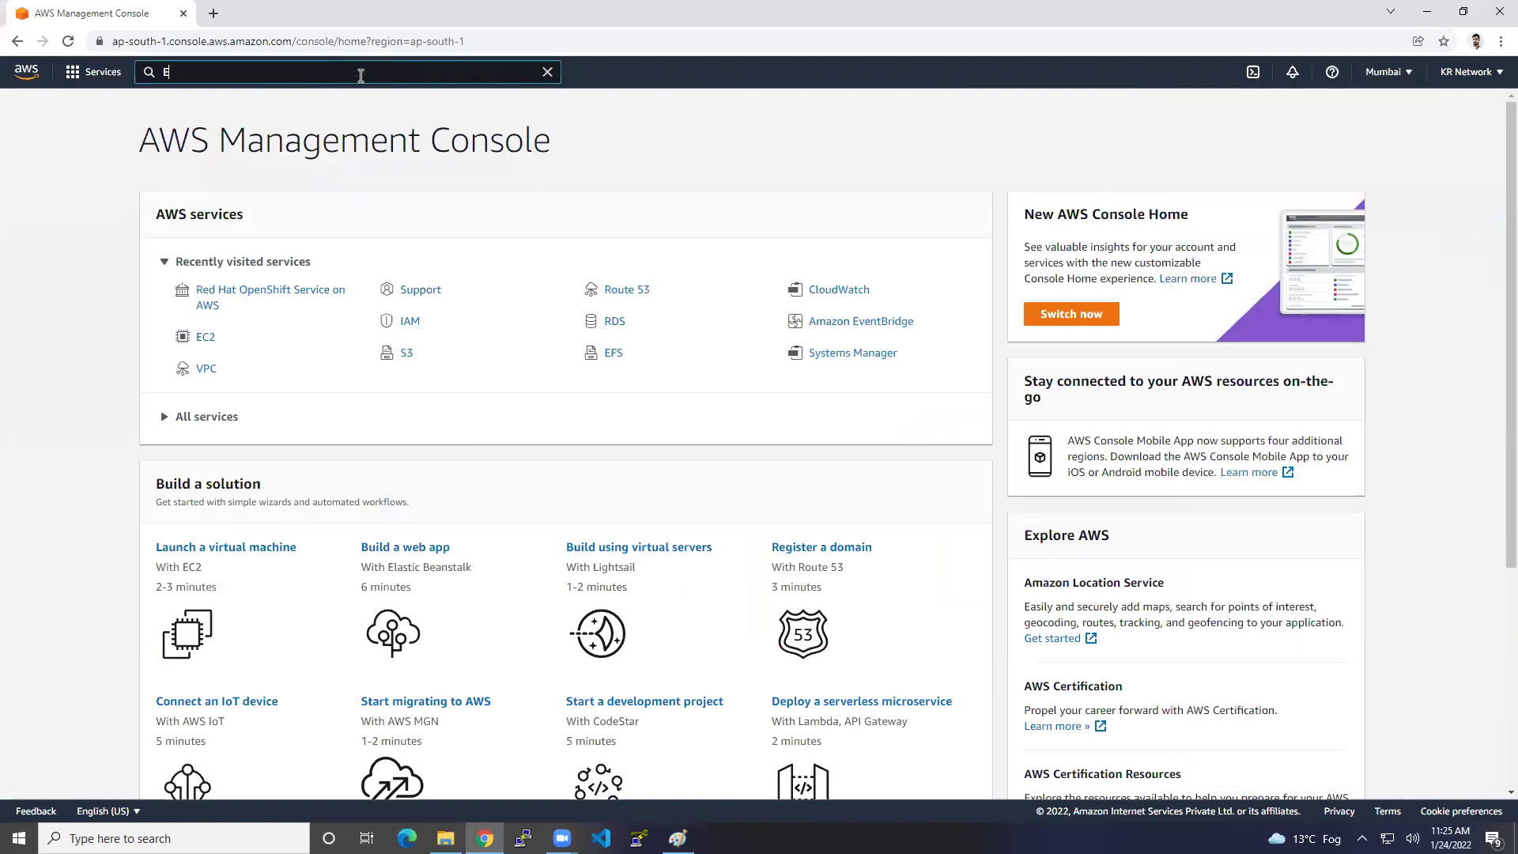
{"action": "key", "text": "Return"}
{"action": "key", "text": "alt+Tab"}
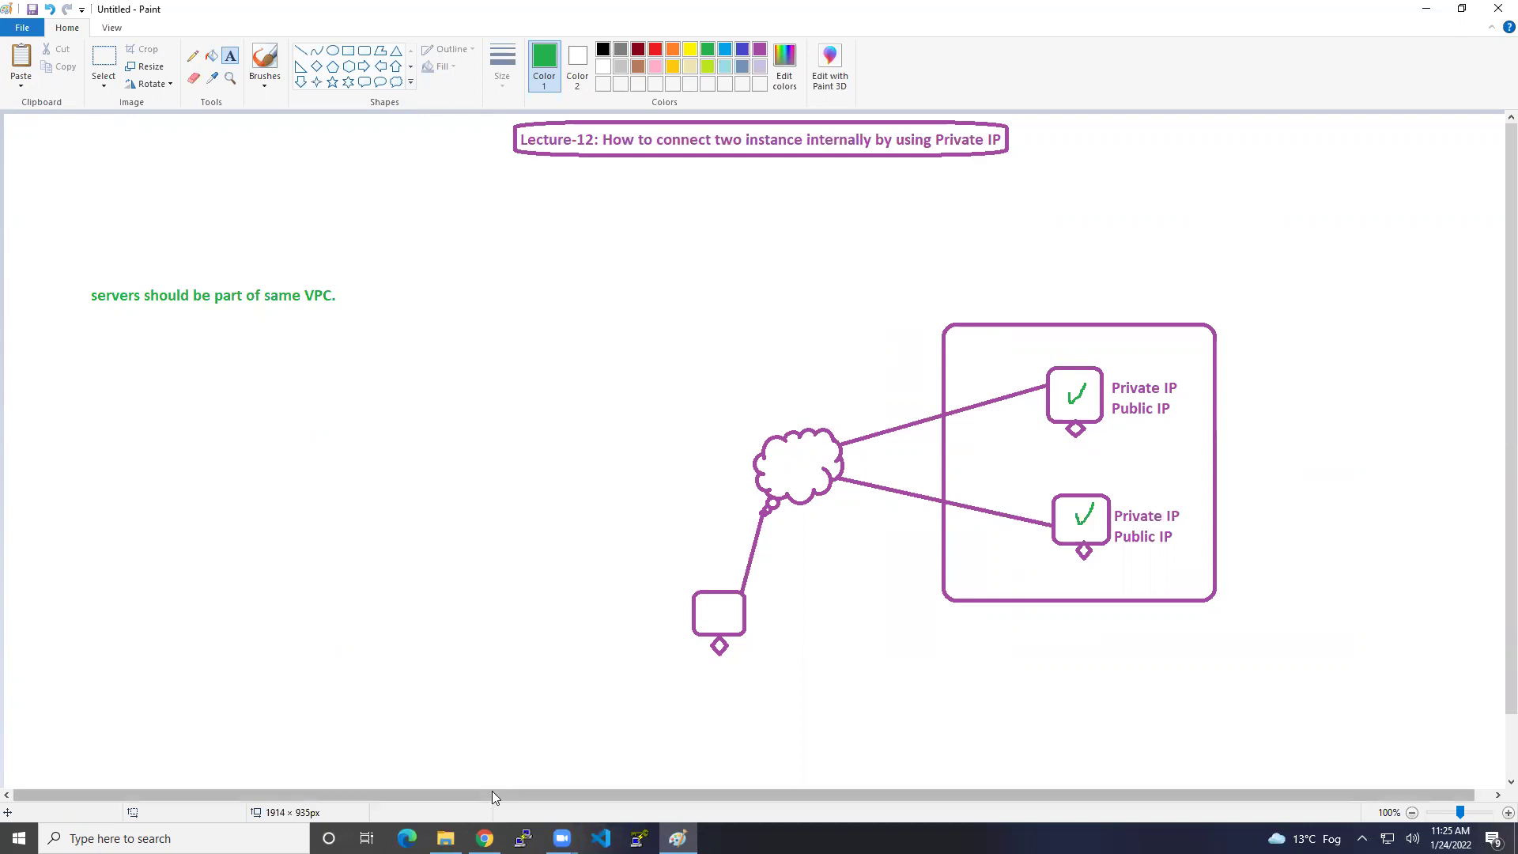
{"action": "left_click", "coordinate": [484, 837]}
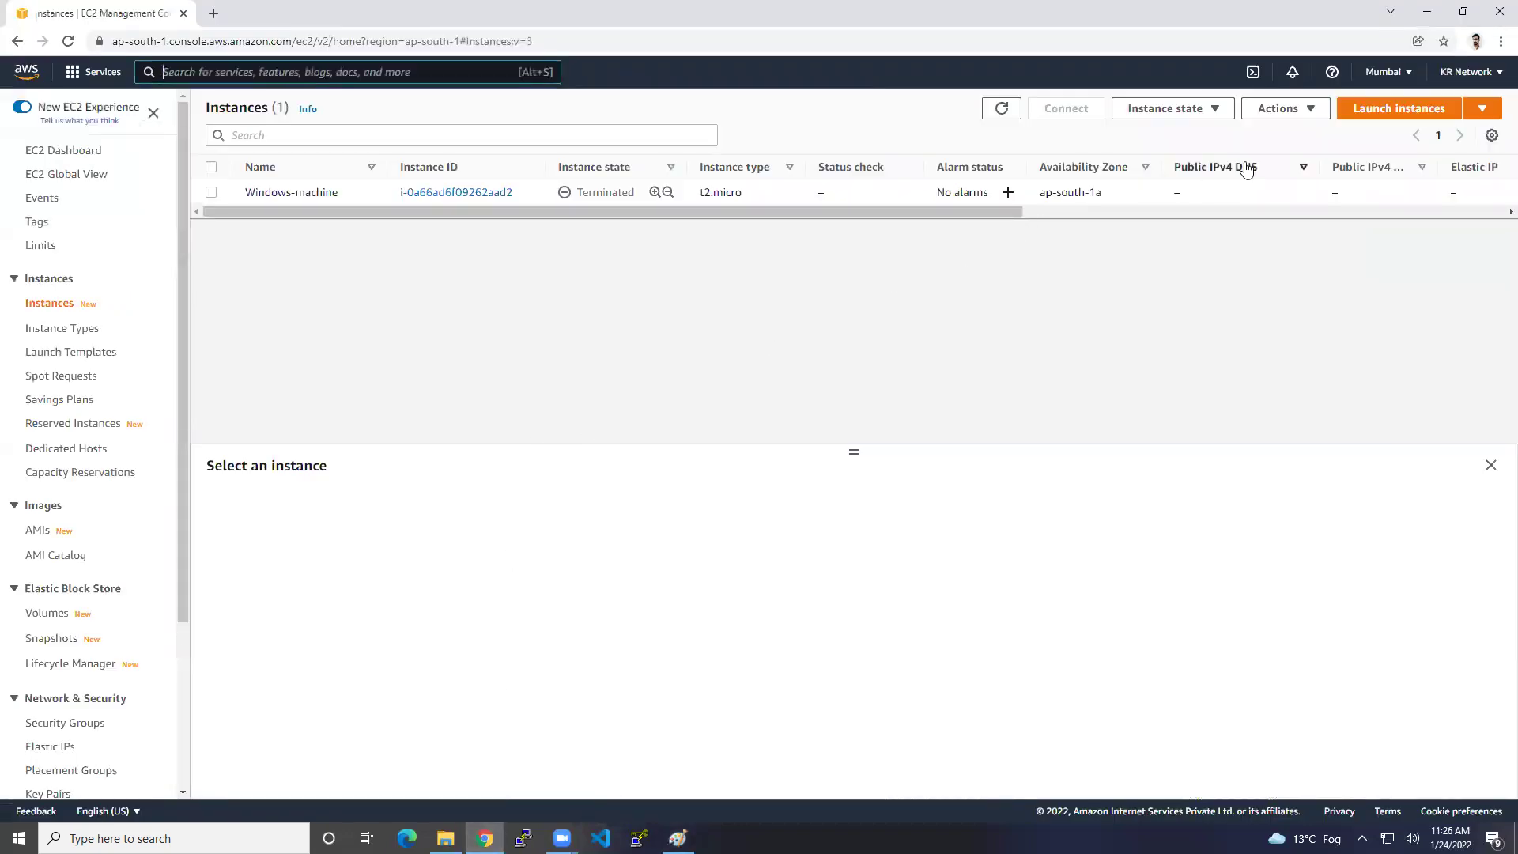
Step: Start a launch of 2 free-tier Red Hat Enterprise Linux 8 t2.micro instances
{"action": "left_click", "coordinate": [1375, 109]}
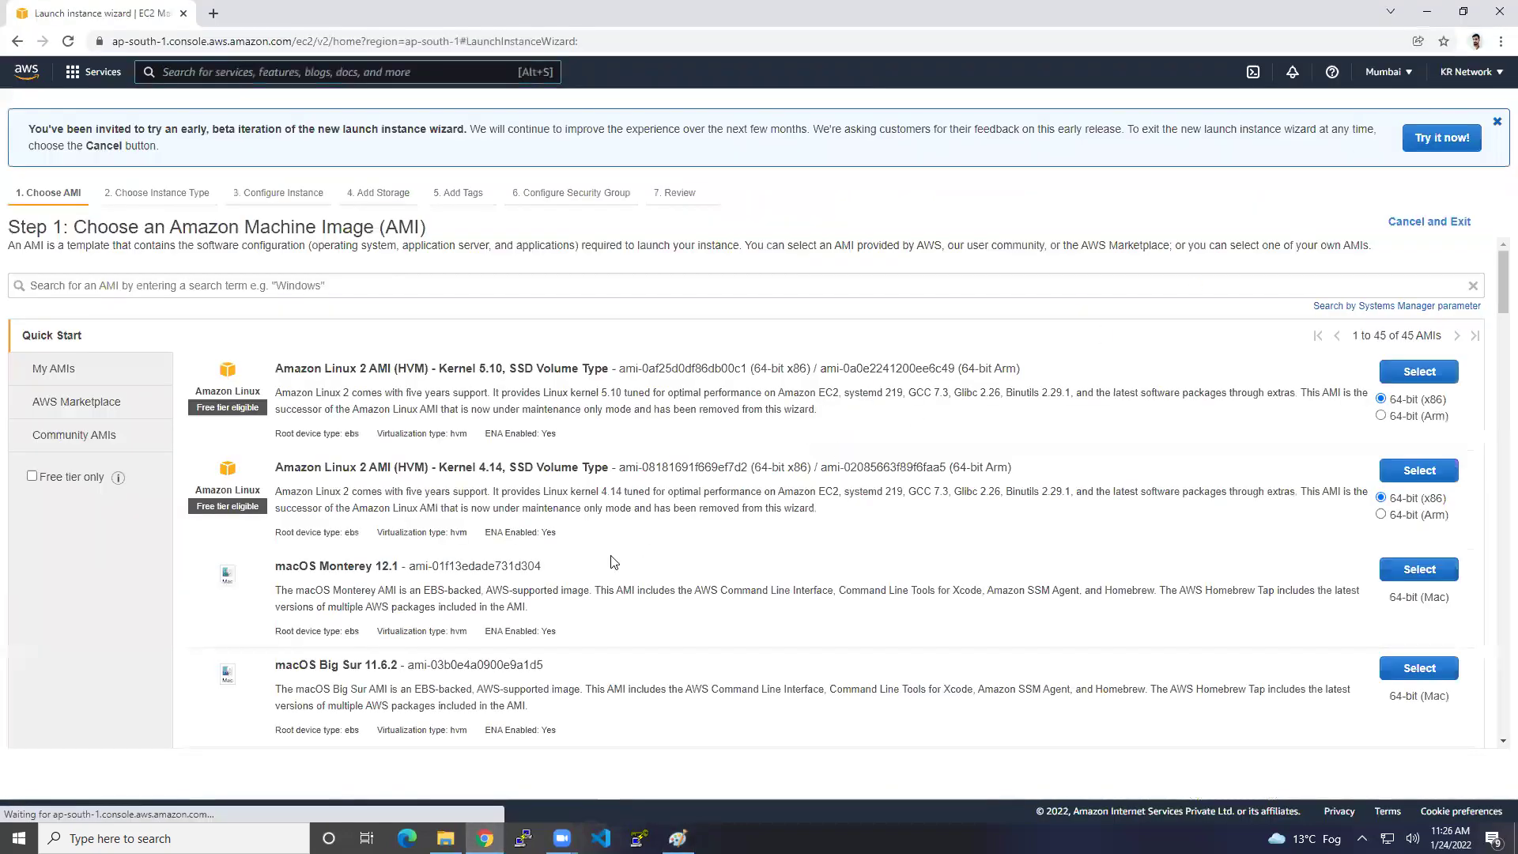
{"action": "left_click", "coordinate": [32, 476]}
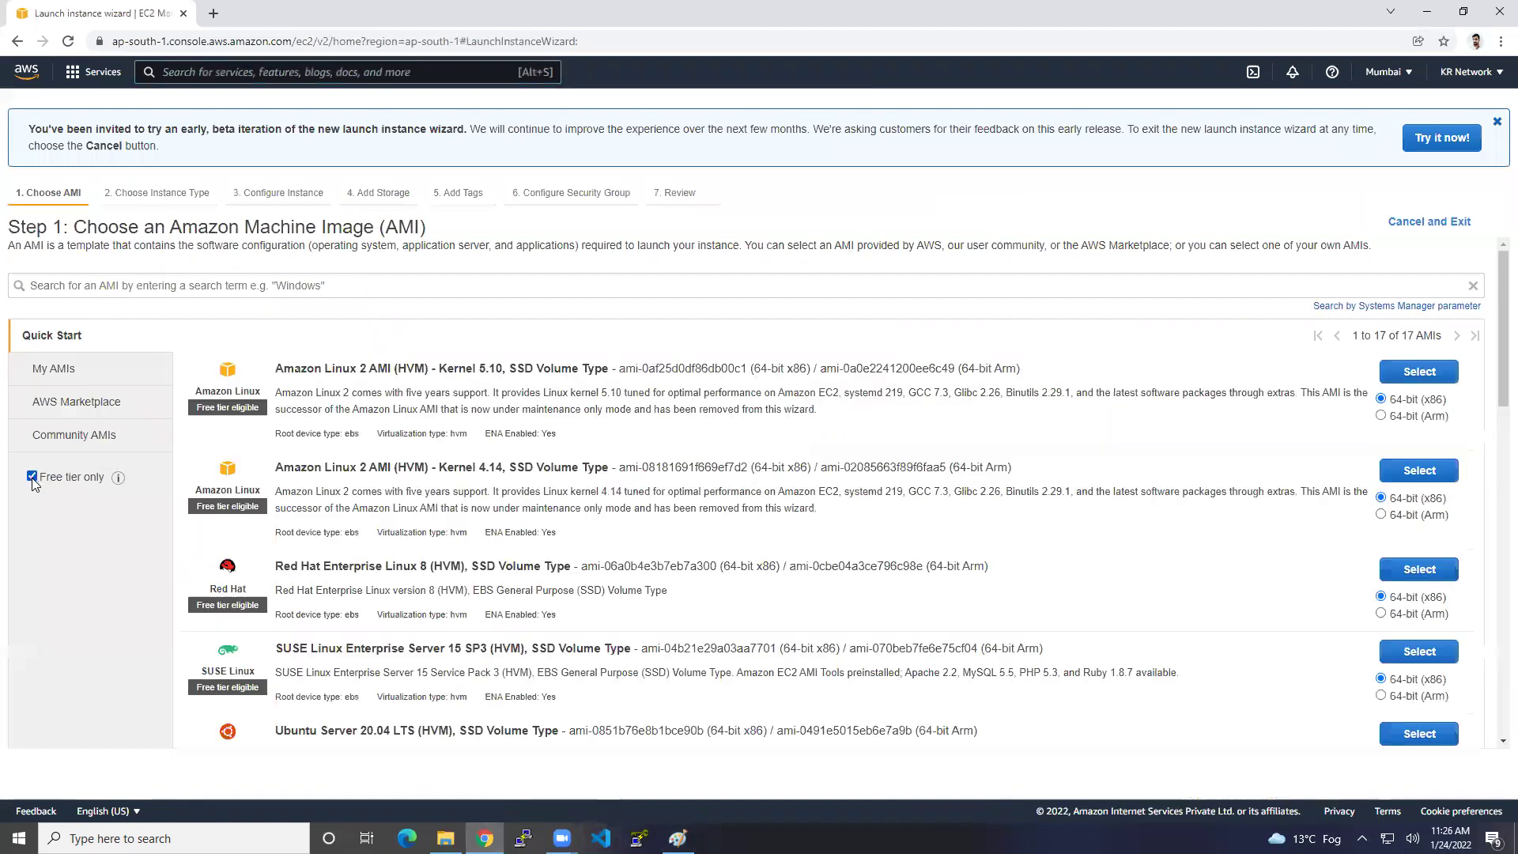
{"action": "left_click_drag", "start_coordinate": [368, 566], "coordinate": [460, 566]}
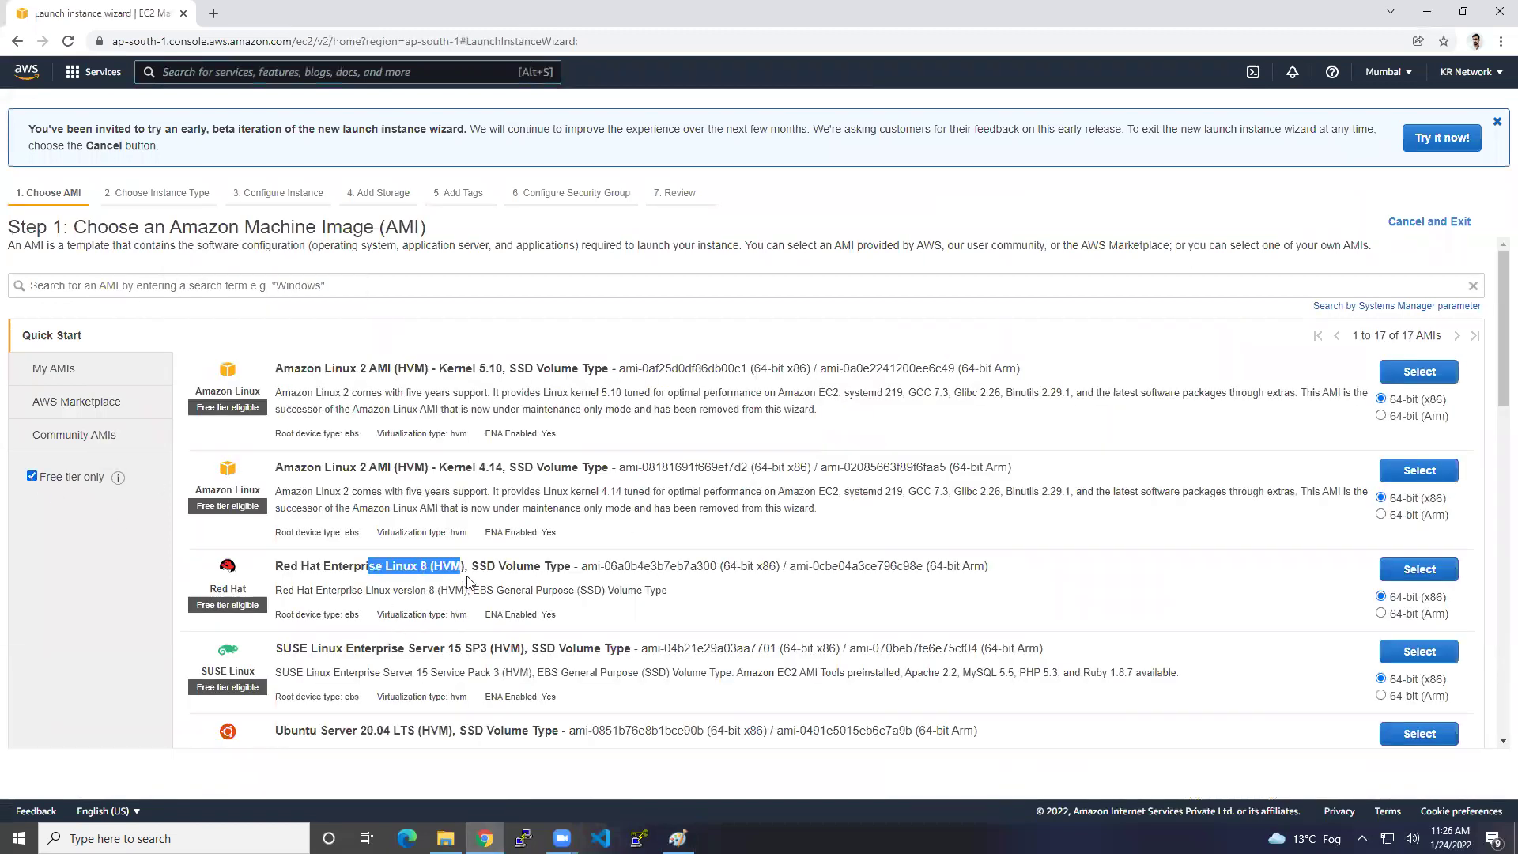
{"action": "left_click", "coordinate": [1419, 569]}
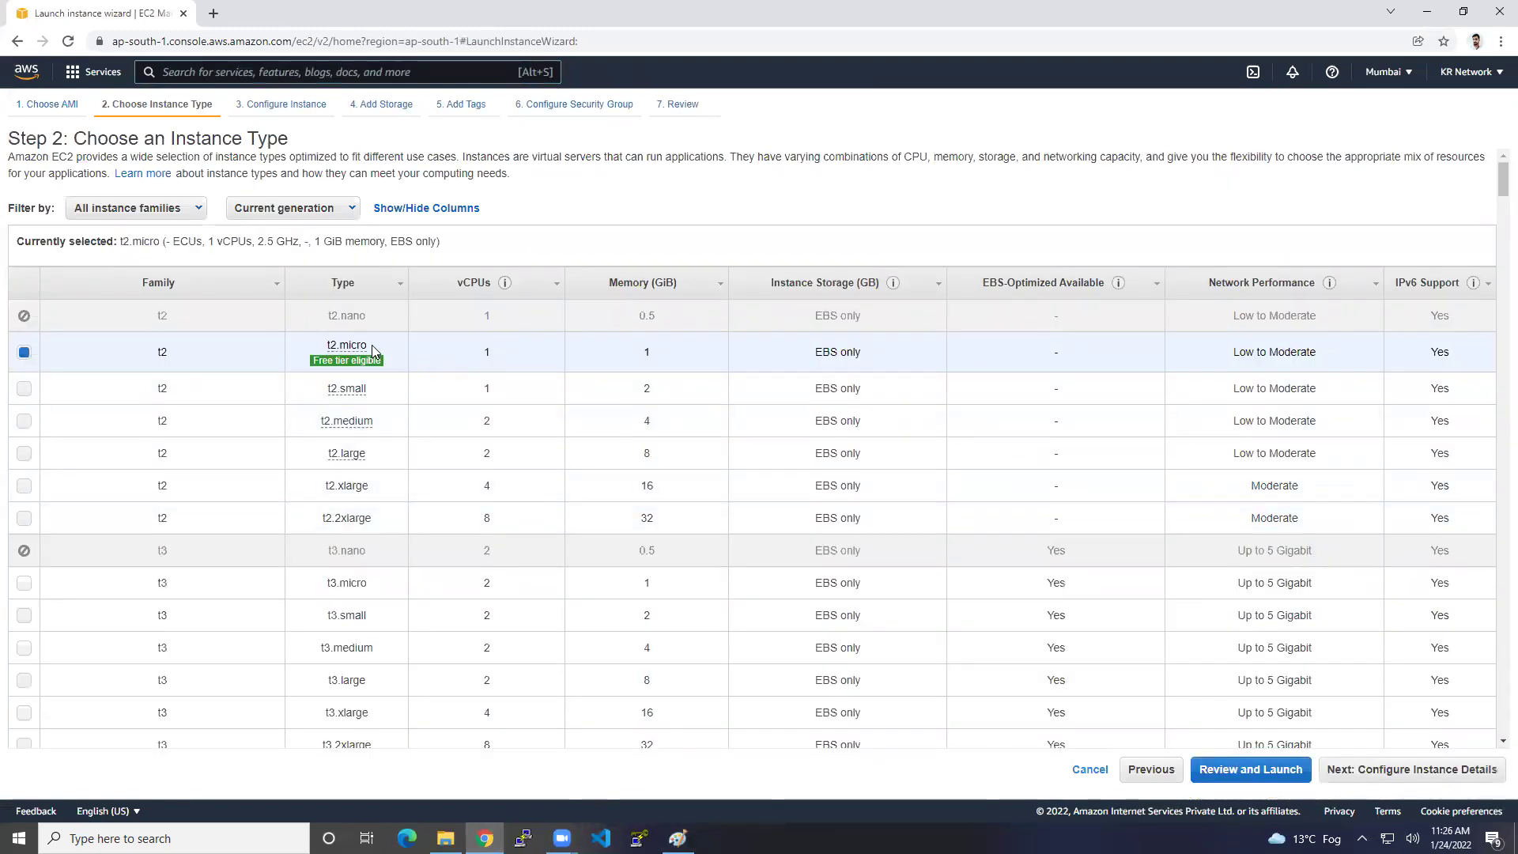
{"action": "left_click", "coordinate": [1430, 773]}
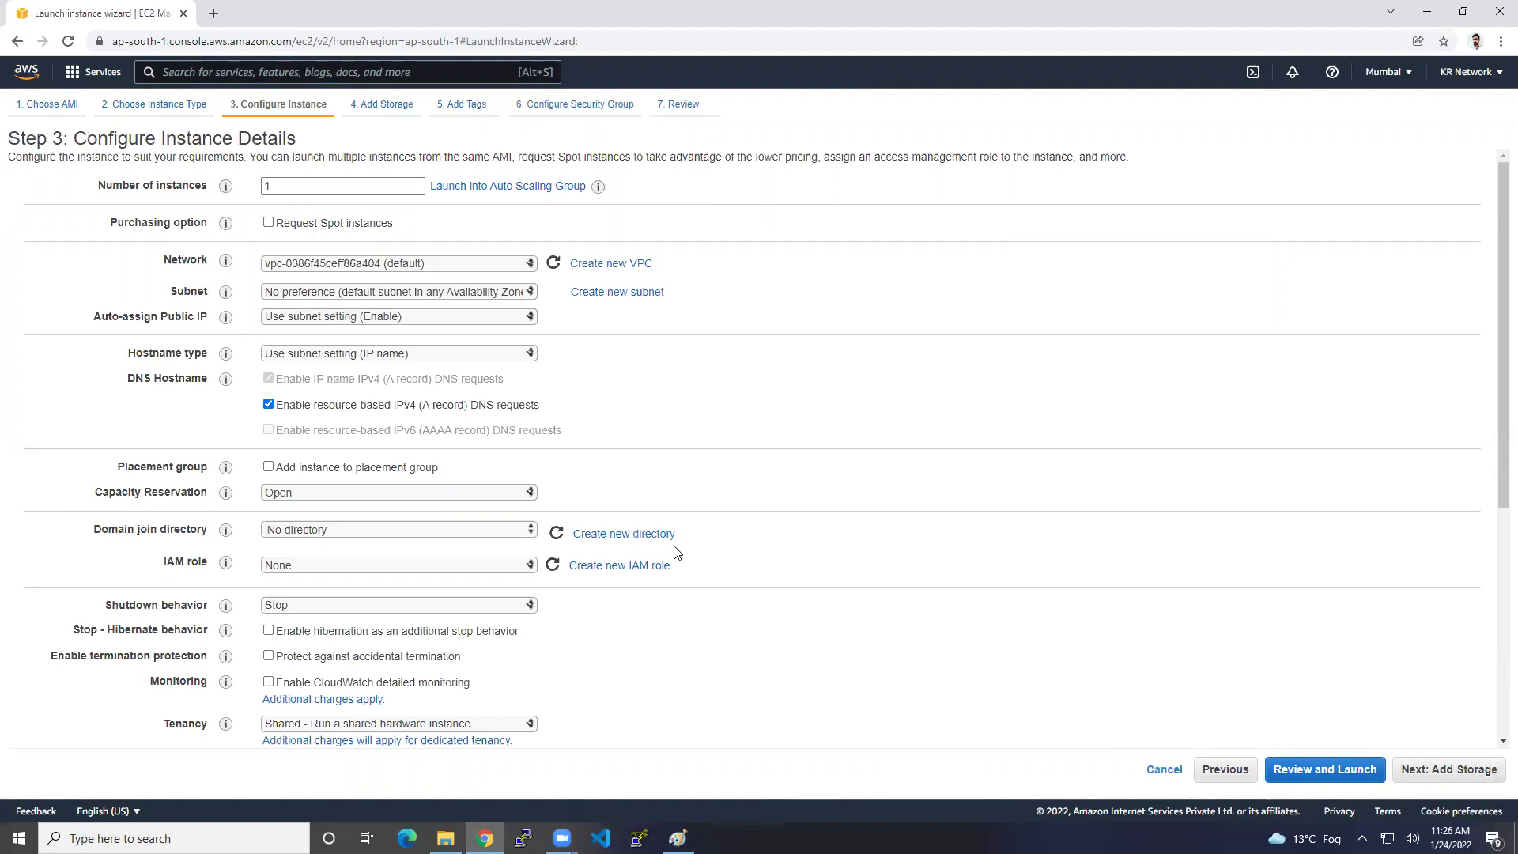
{"action": "left_click", "coordinate": [267, 186]}
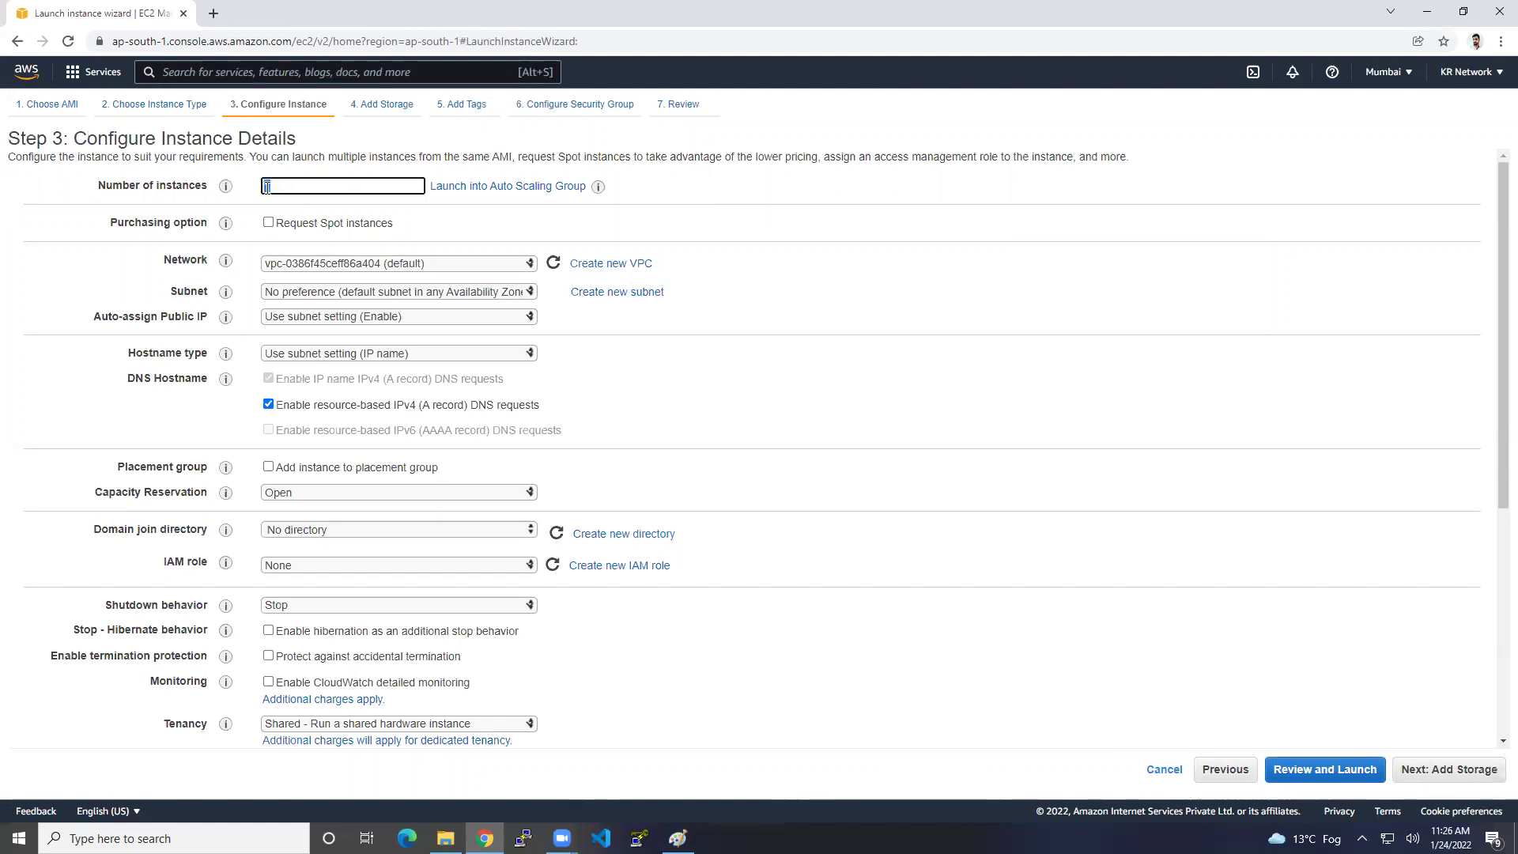
{"action": "type", "text": "2"}
Step: Label the upper server 'ap-south-1a' and the lower server 'ap-south-1b' in green
{"action": "left_click", "coordinate": [641, 838]}
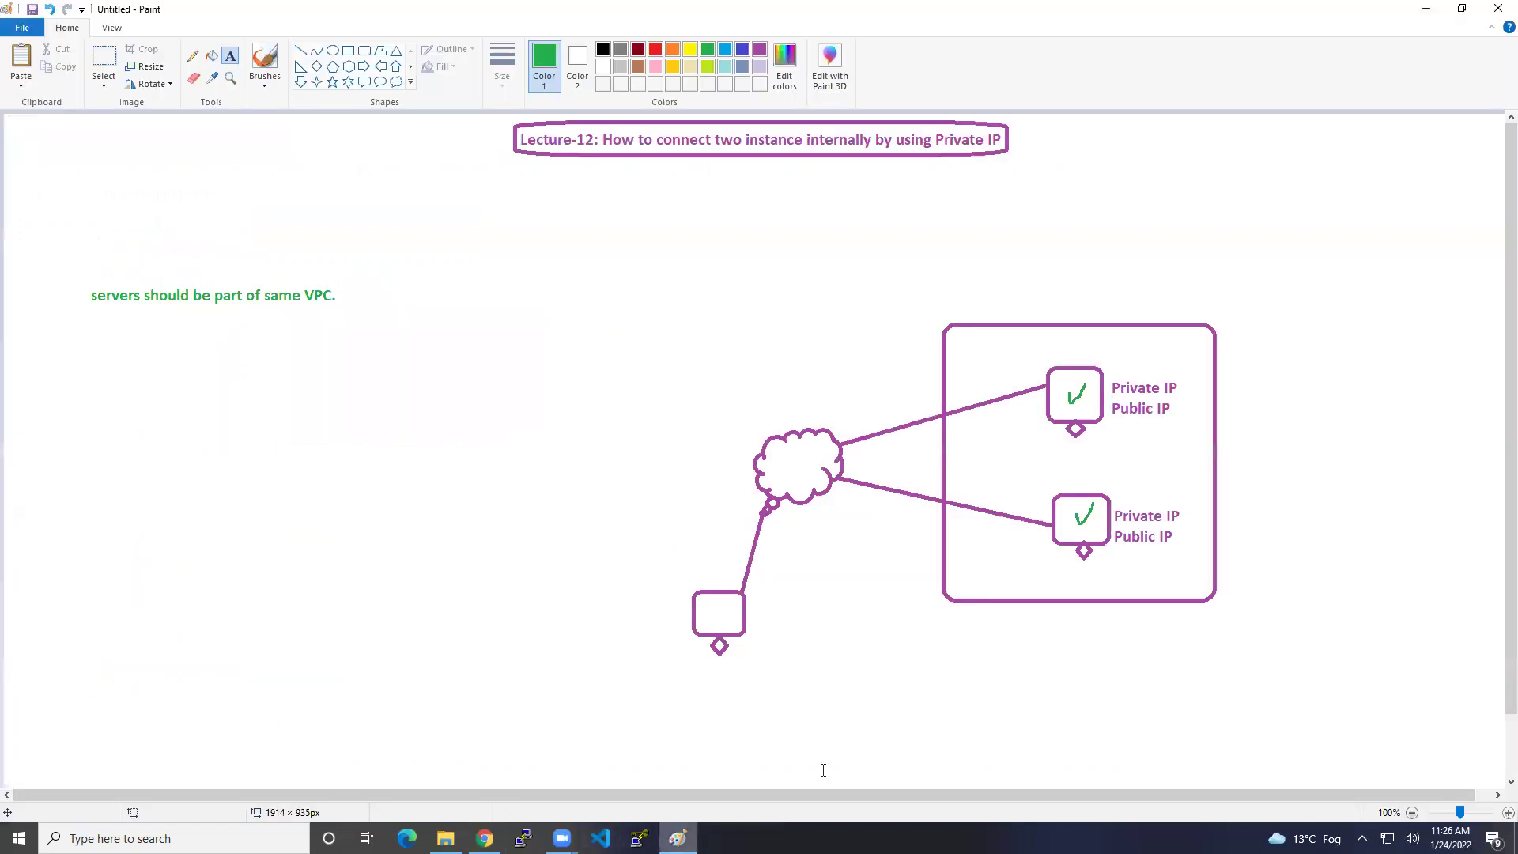
{"action": "left_click_drag", "start_coordinate": [1222, 380], "coordinate": [1398, 420]}
{"action": "type", "text": "ap-sou"}
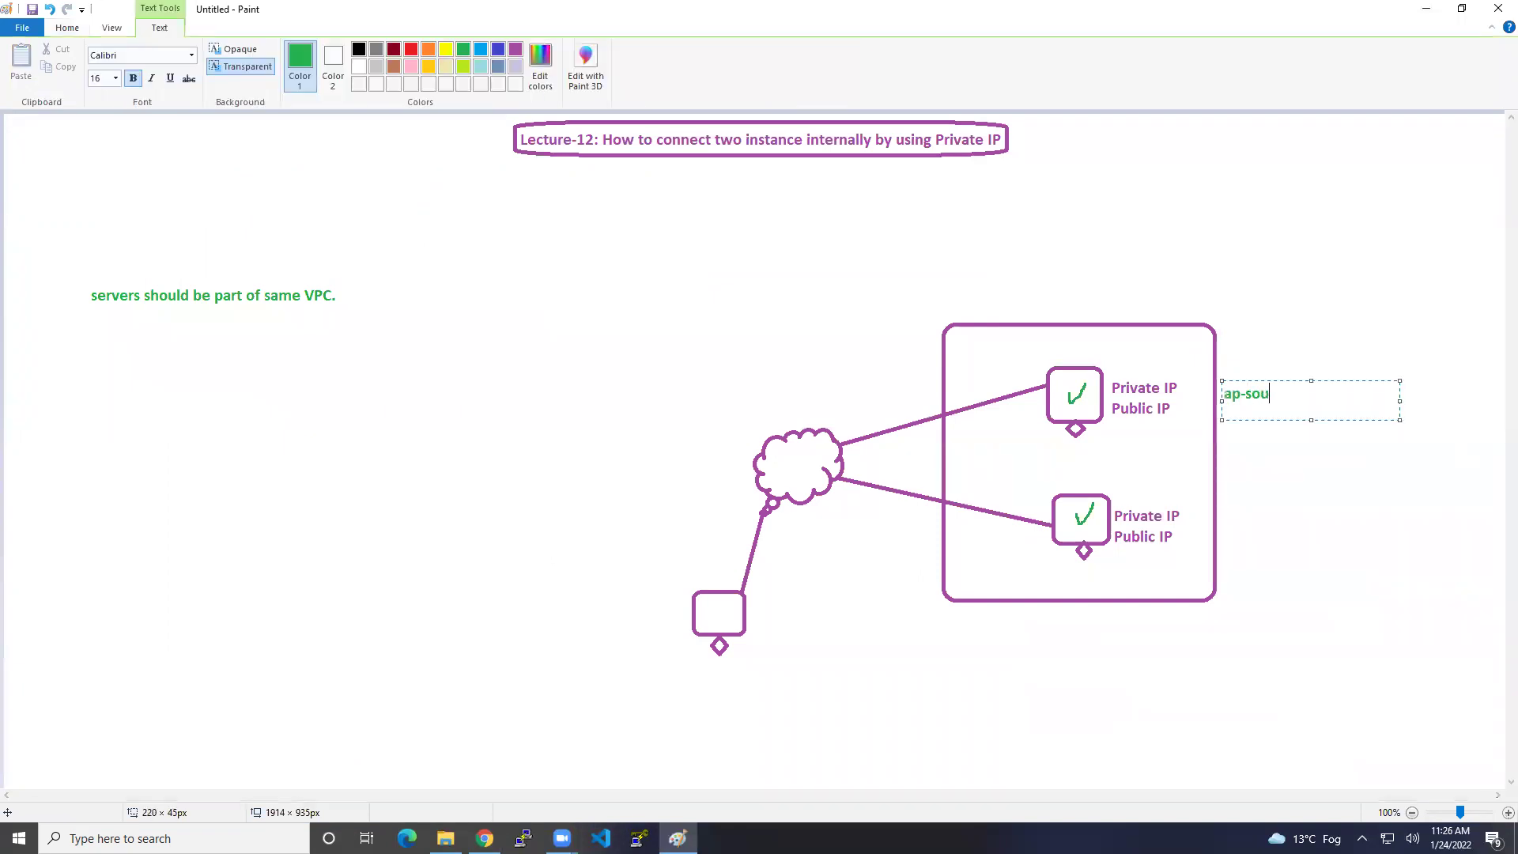
{"action": "type", "text": "th-1a"}
{"action": "left_click_drag", "start_coordinate": [1221, 512], "coordinate": [1398, 547]}
{"action": "type", "text": "ap-south-1b"}
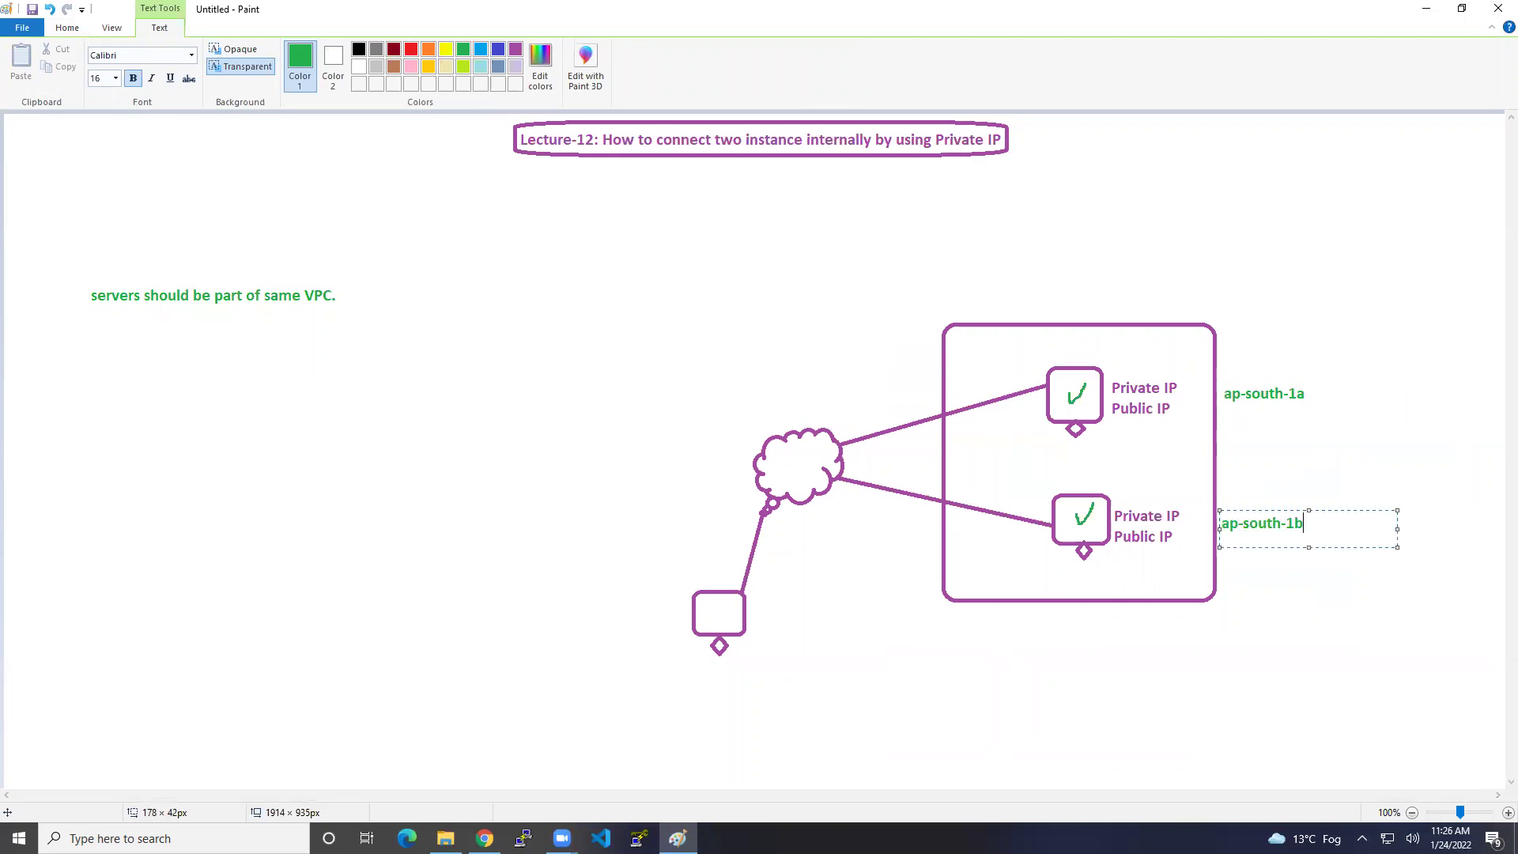
{"action": "left_click", "coordinate": [1329, 597]}
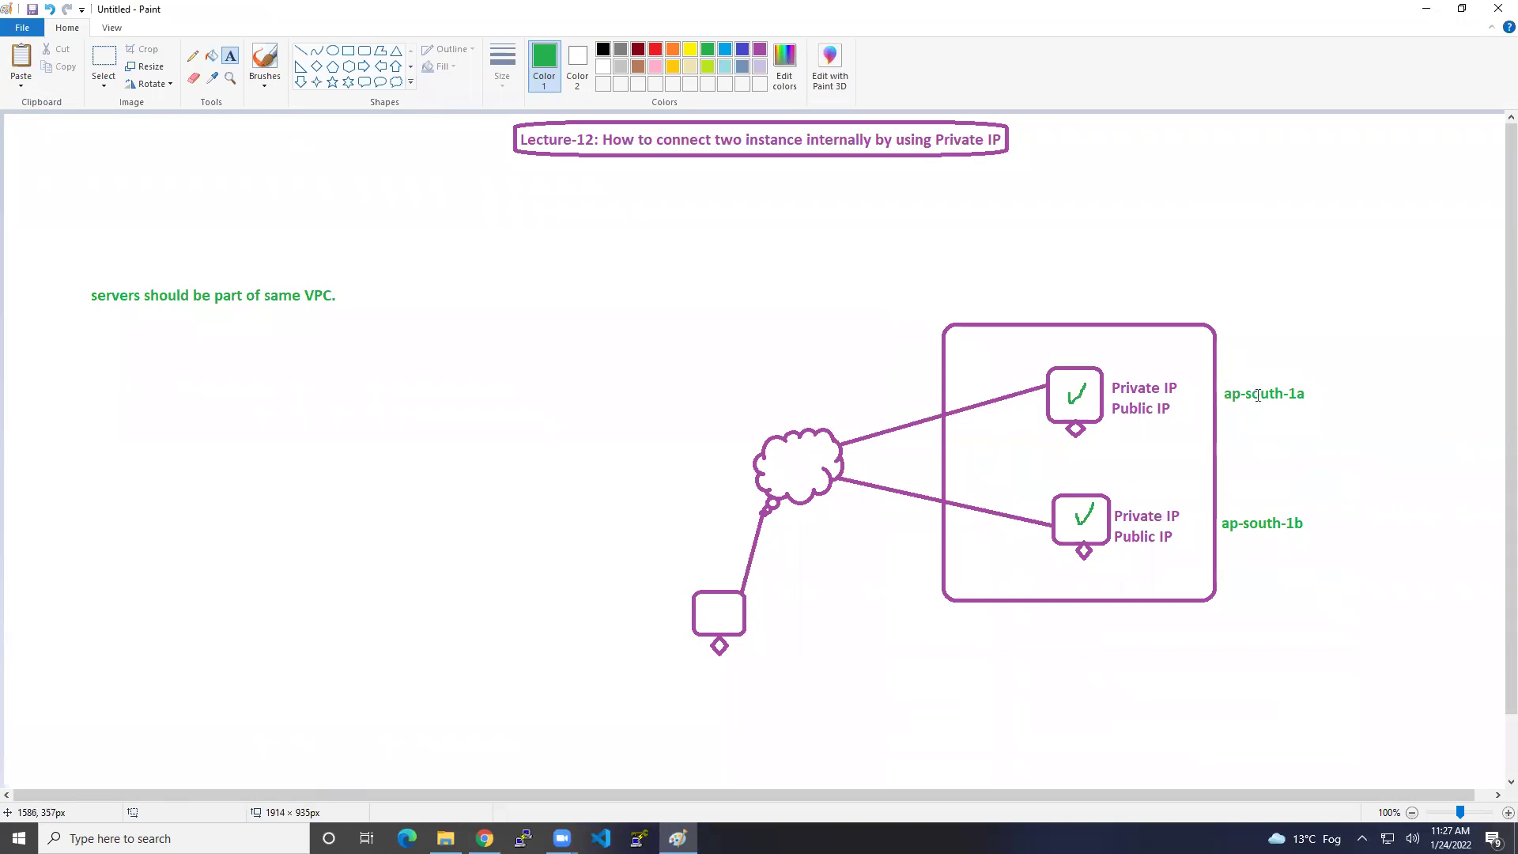
Step: Advance past default storage and an empty tags step to Configure Security Group
{"action": "key", "text": "alt+Tab"}
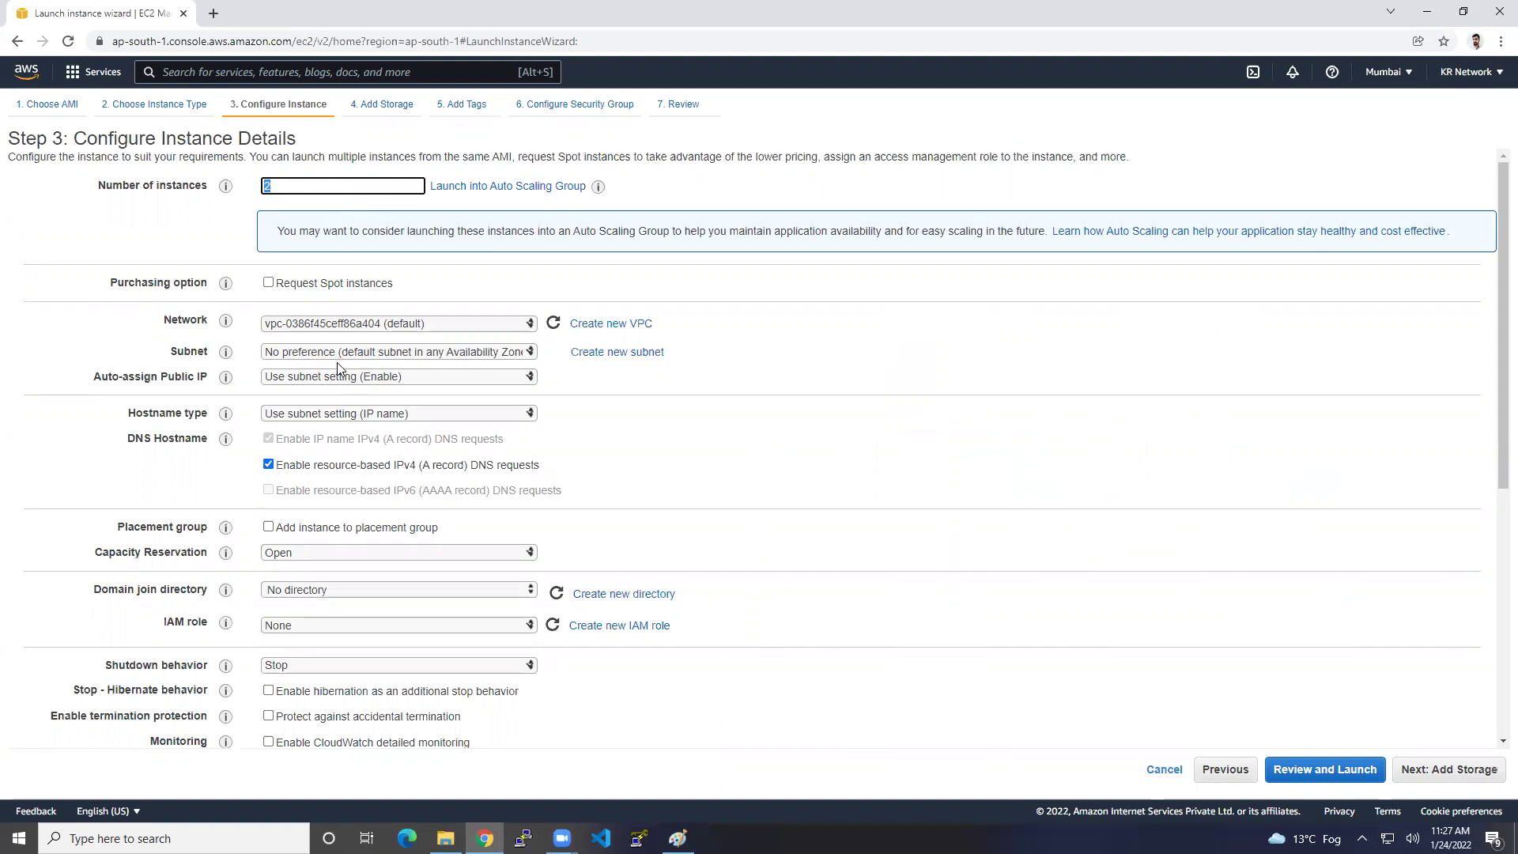
{"action": "left_click", "coordinate": [1443, 771]}
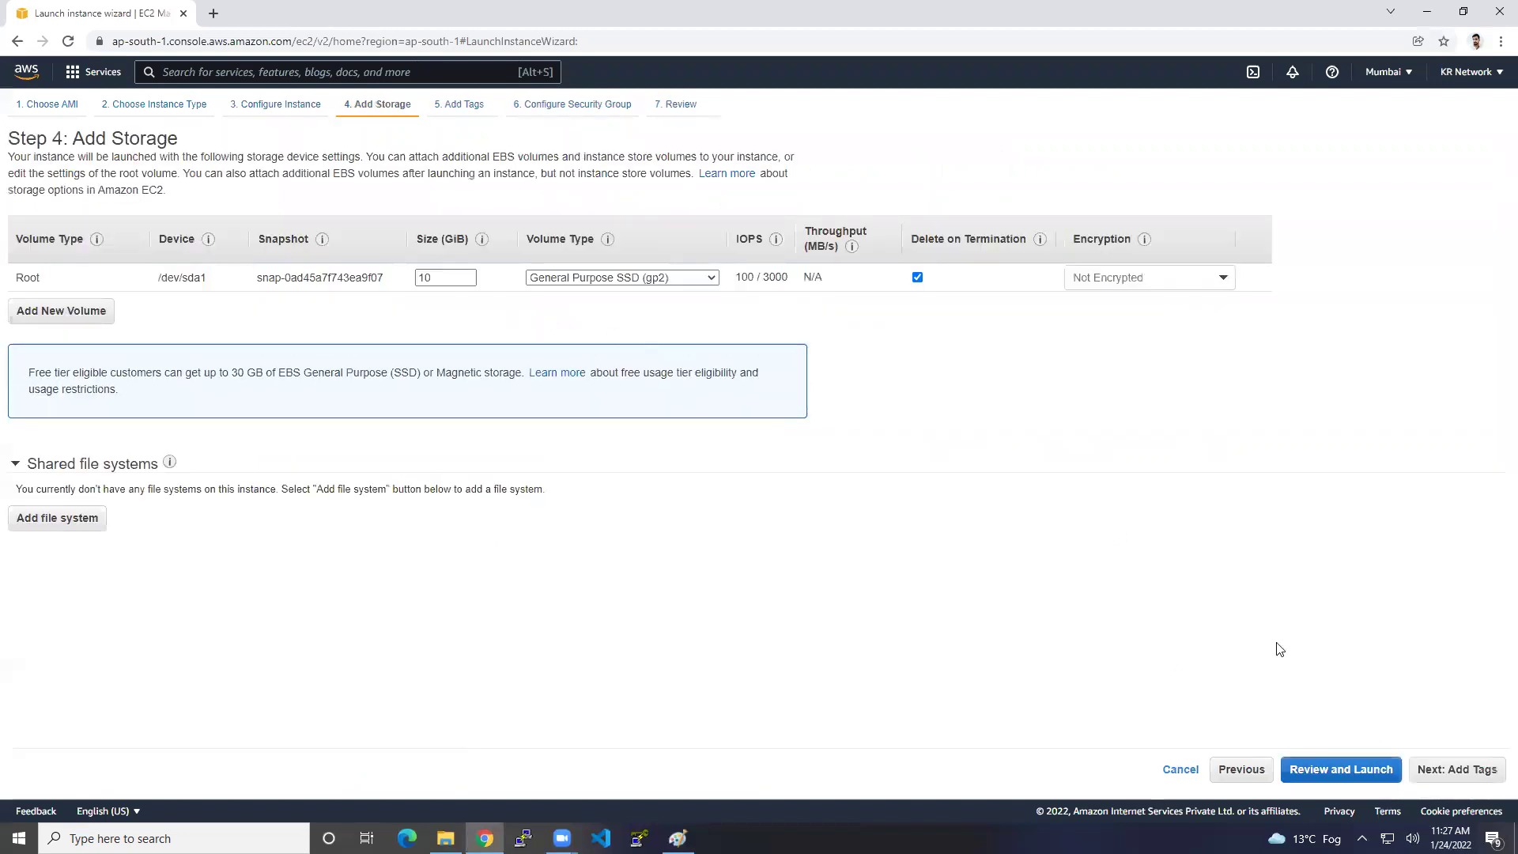
{"action": "left_click", "coordinate": [1487, 779]}
{"action": "left_click", "coordinate": [26, 372]}
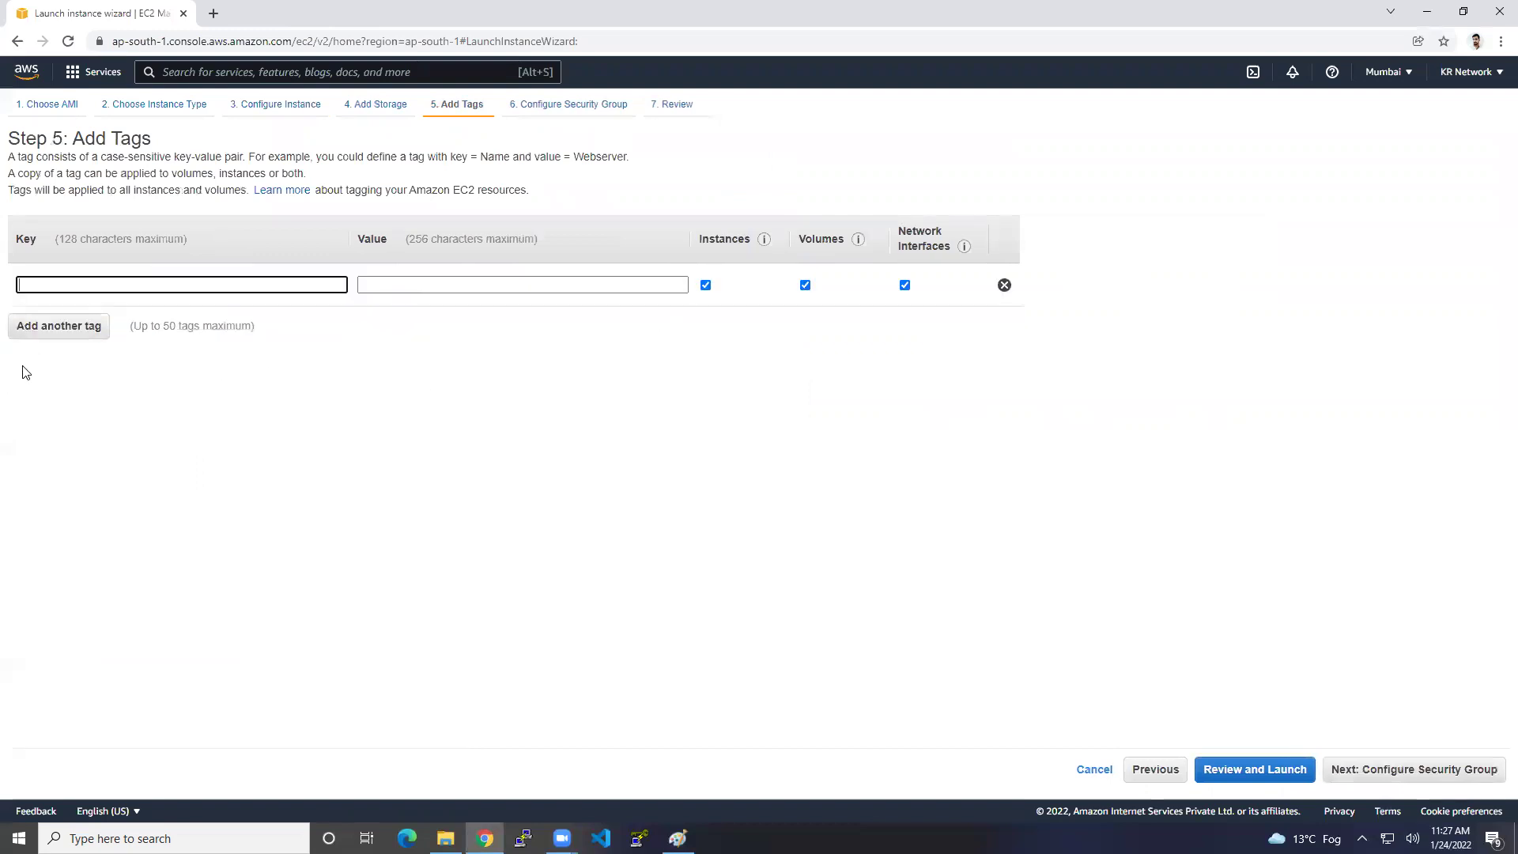
{"action": "left_click", "coordinate": [1004, 285]}
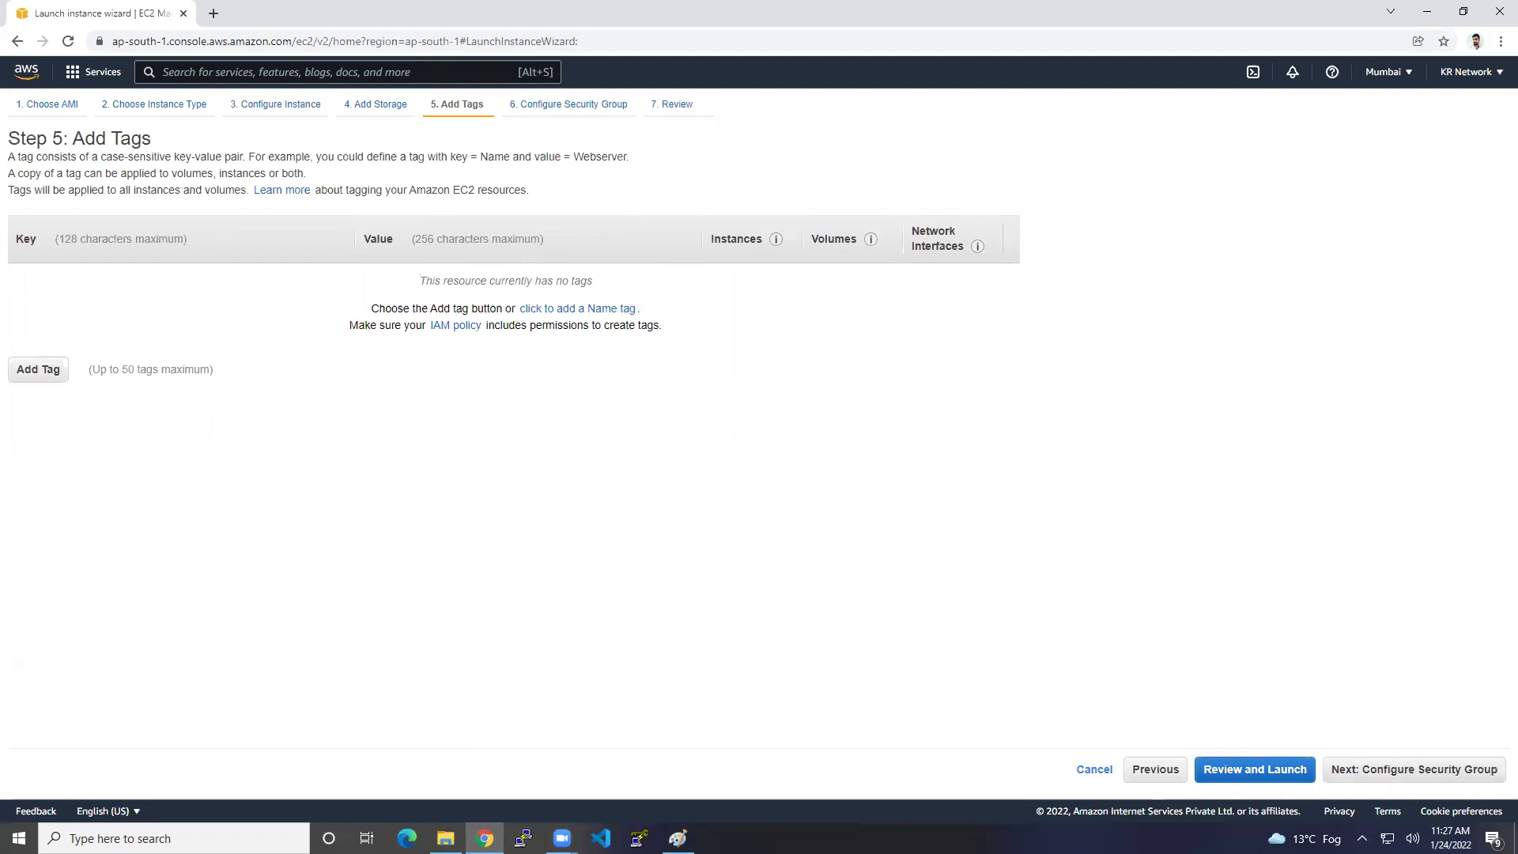
{"action": "left_click", "coordinate": [1430, 779]}
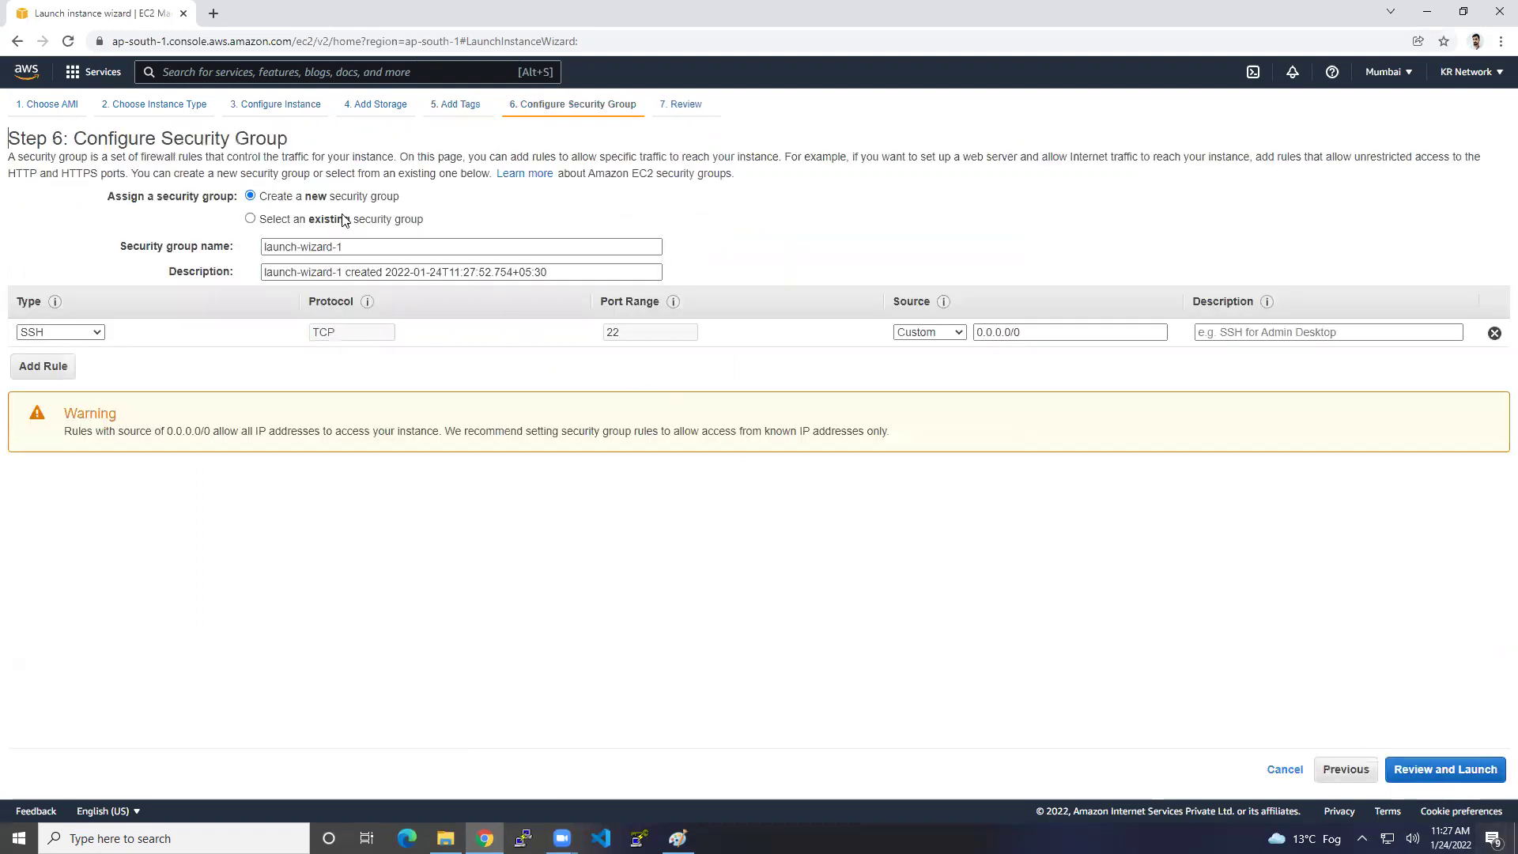
Step: Rename the security group to Linux-Machine and describe it as for Linux servers
{"action": "left_click_drag", "start_coordinate": [348, 246], "coordinate": [215, 242]}
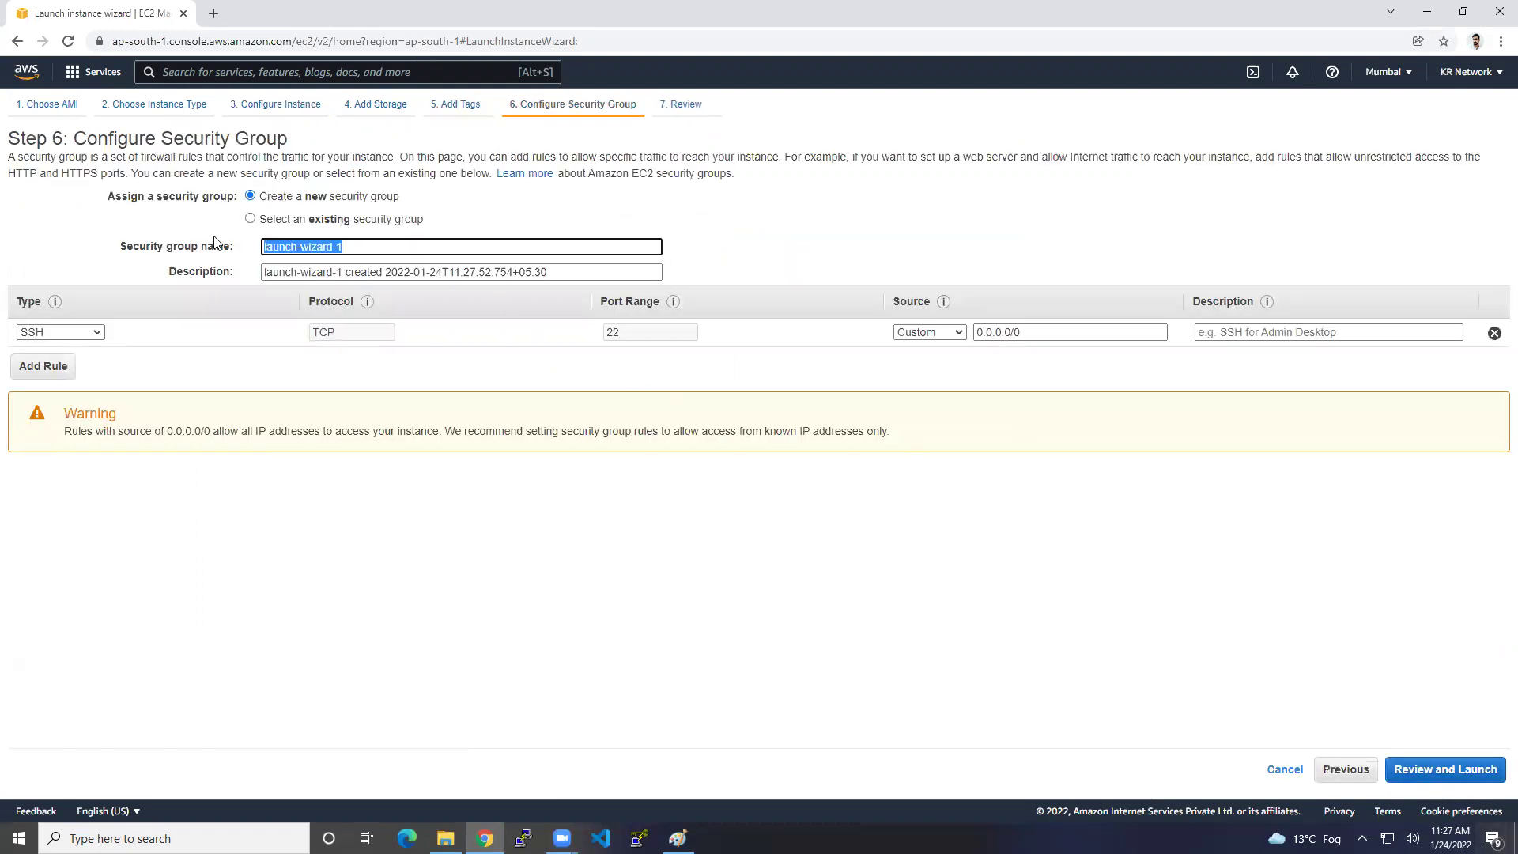
{"action": "type", "text": "Linux-Machine"}
{"action": "key", "text": "Tab"}
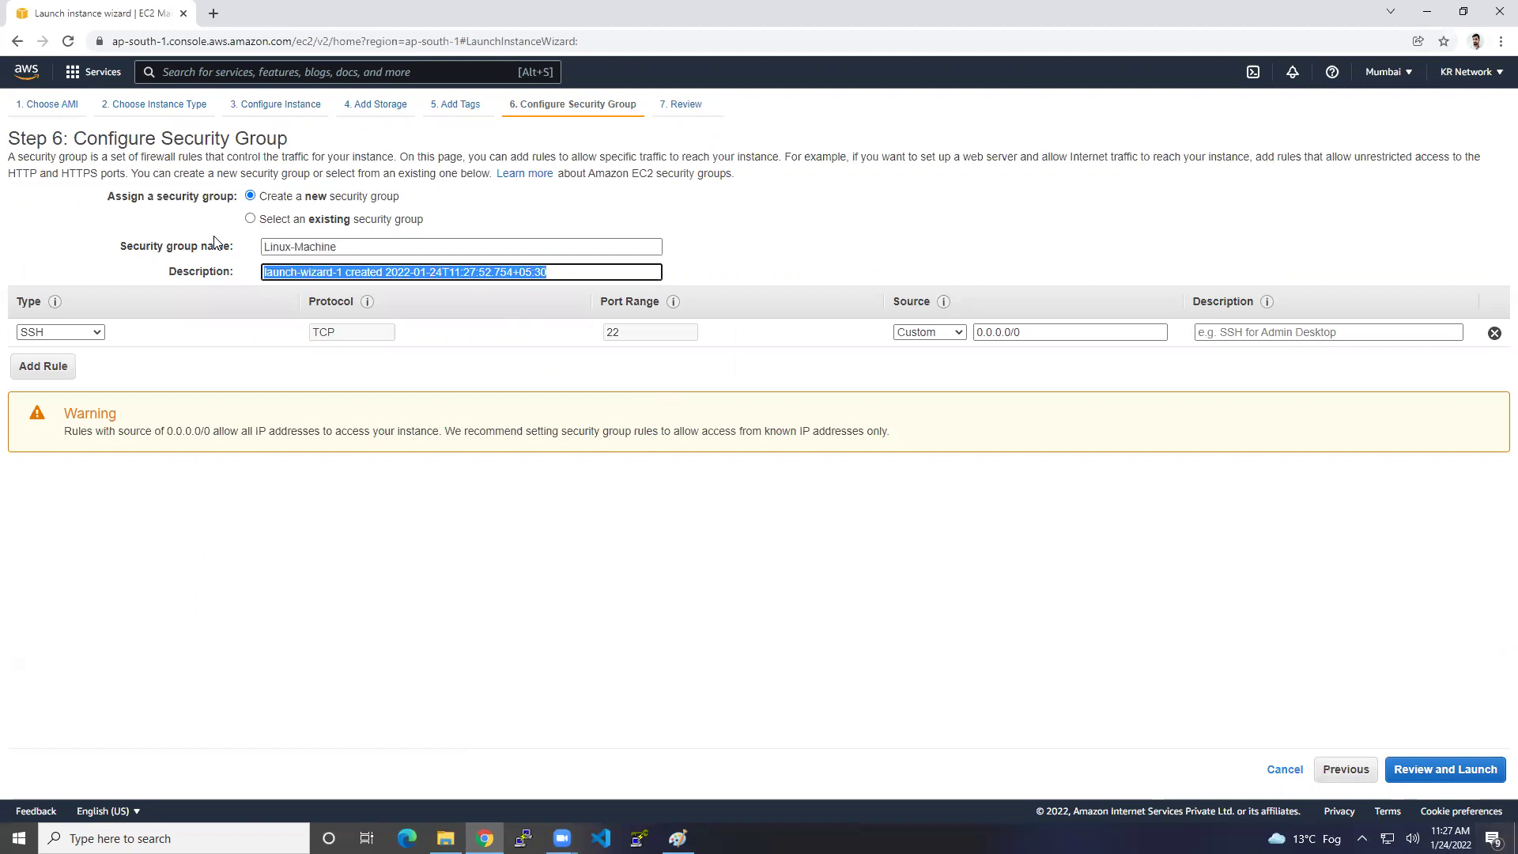
{"action": "type", "text": "this is m"}
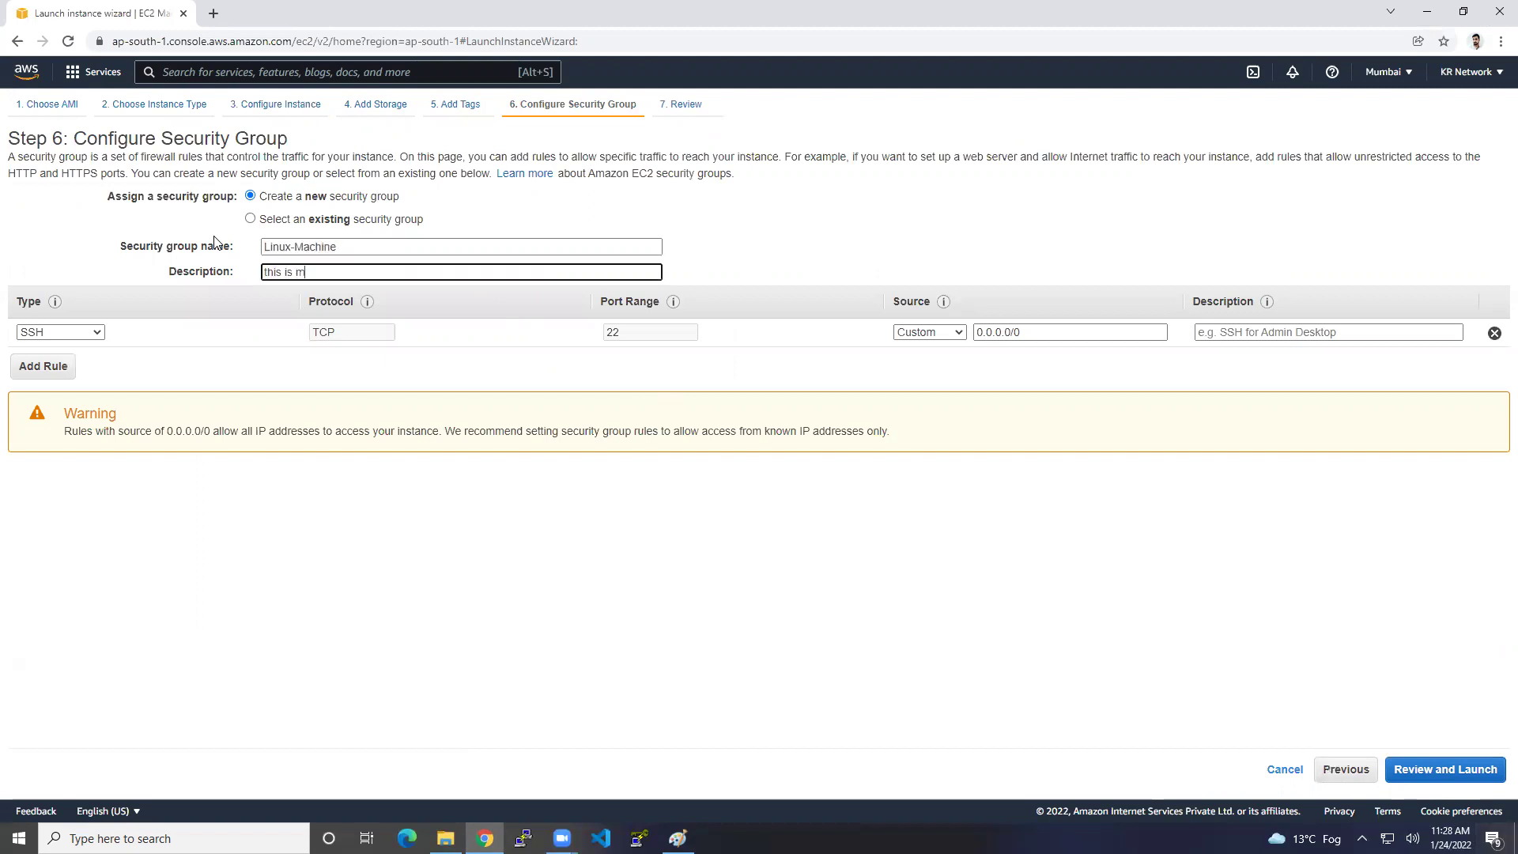
{"action": "type", "text": "x s"}
Step: Add an All ICMP - IPv4 rule from 0.0.0.0/0, then review and launch
{"action": "left_click", "coordinate": [67, 369]}
{"action": "left_click", "coordinate": [89, 362]}
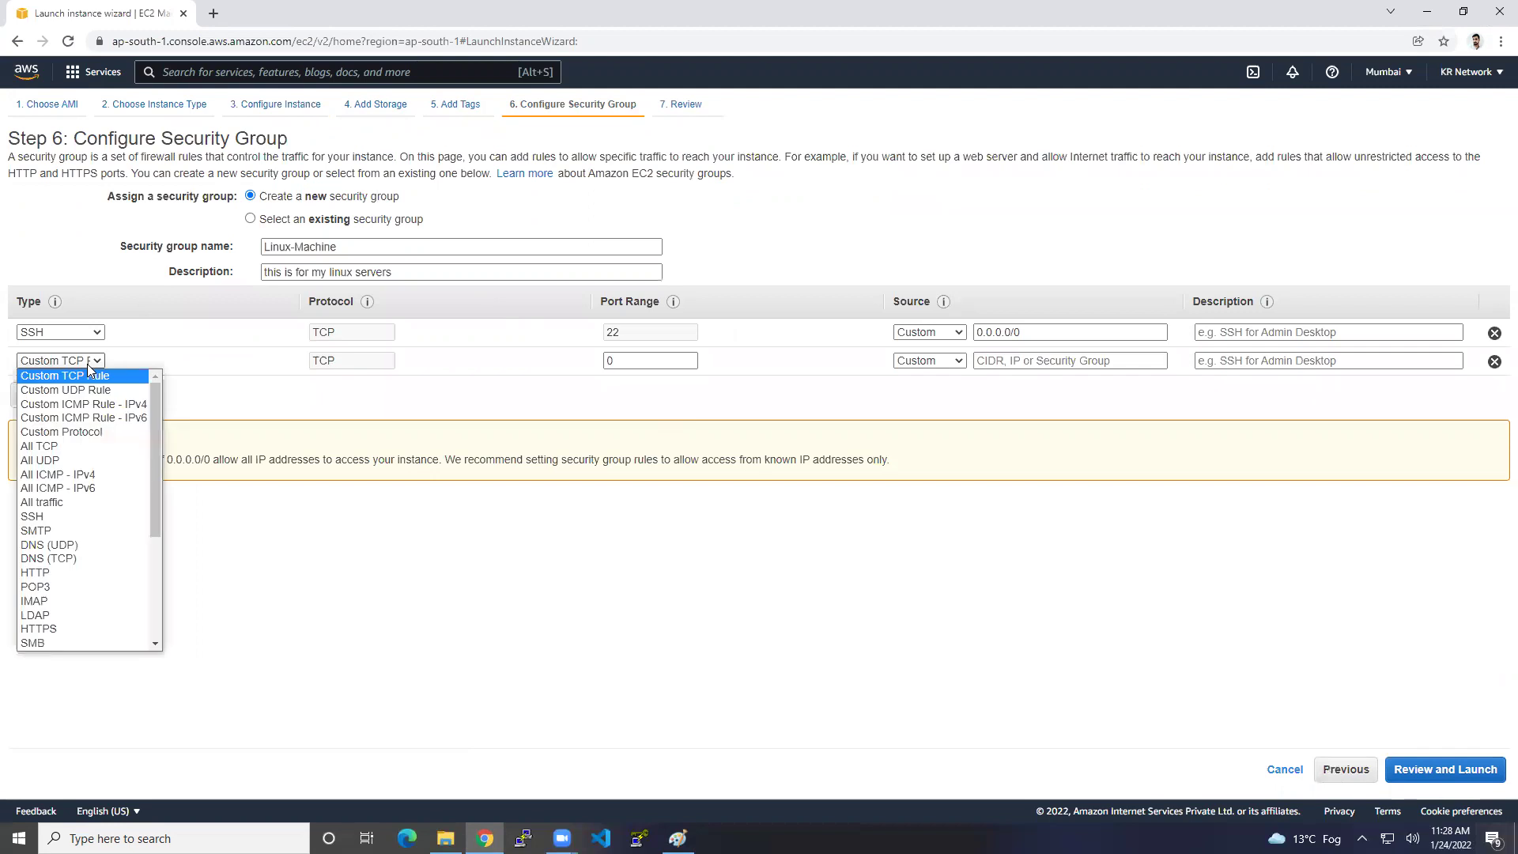
{"action": "left_click", "coordinate": [68, 479]}
{"action": "left_click", "coordinate": [1019, 360]}
{"action": "type", "text": "0.0.0.0/0"}
{"action": "left_click", "coordinate": [786, 435]}
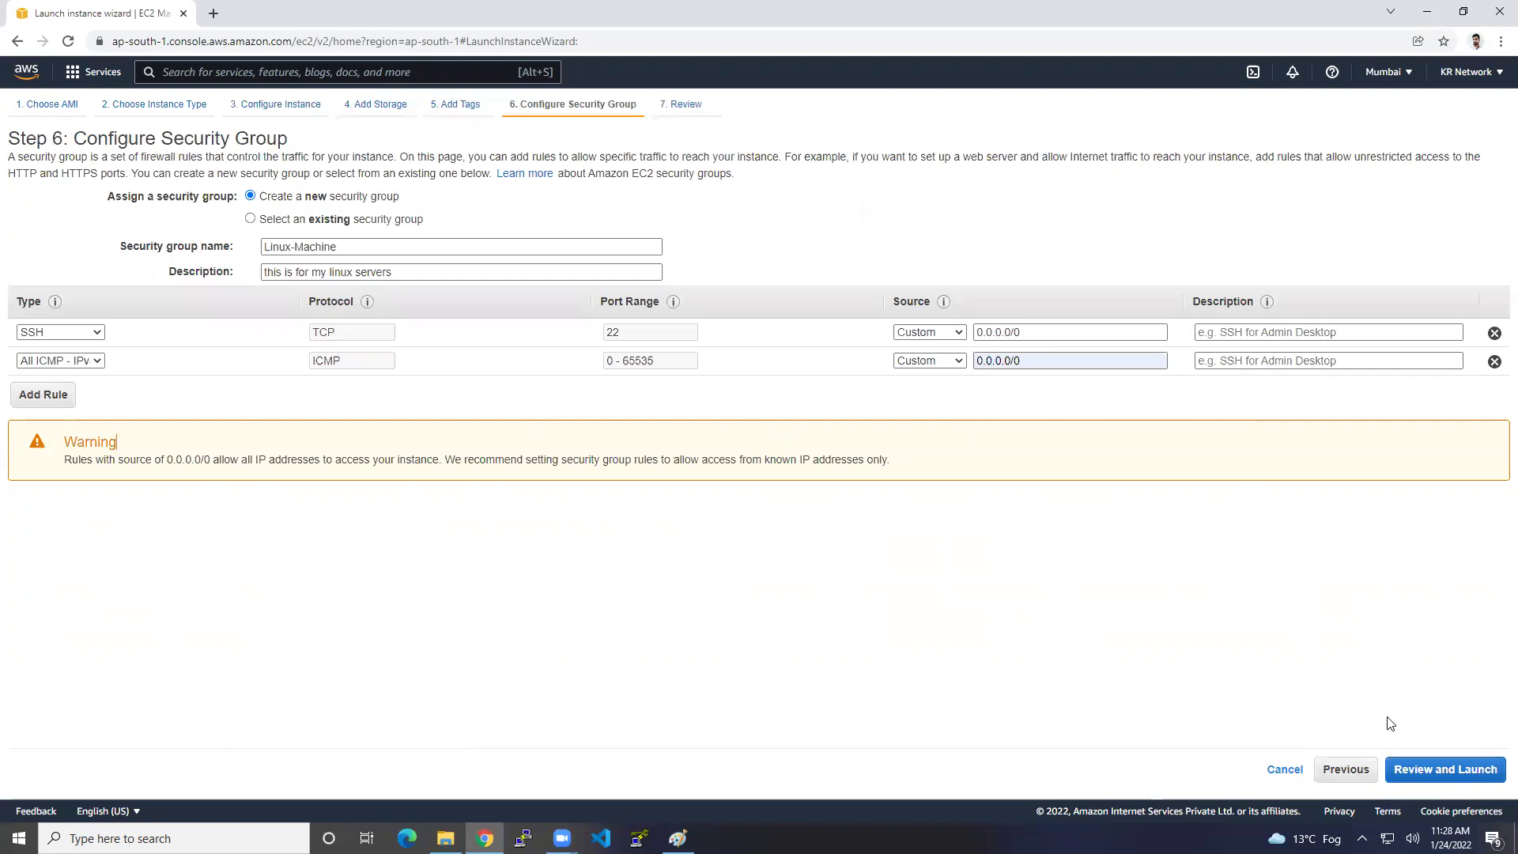
{"action": "left_click", "coordinate": [1482, 769]}
{"action": "left_click", "coordinate": [1476, 769]}
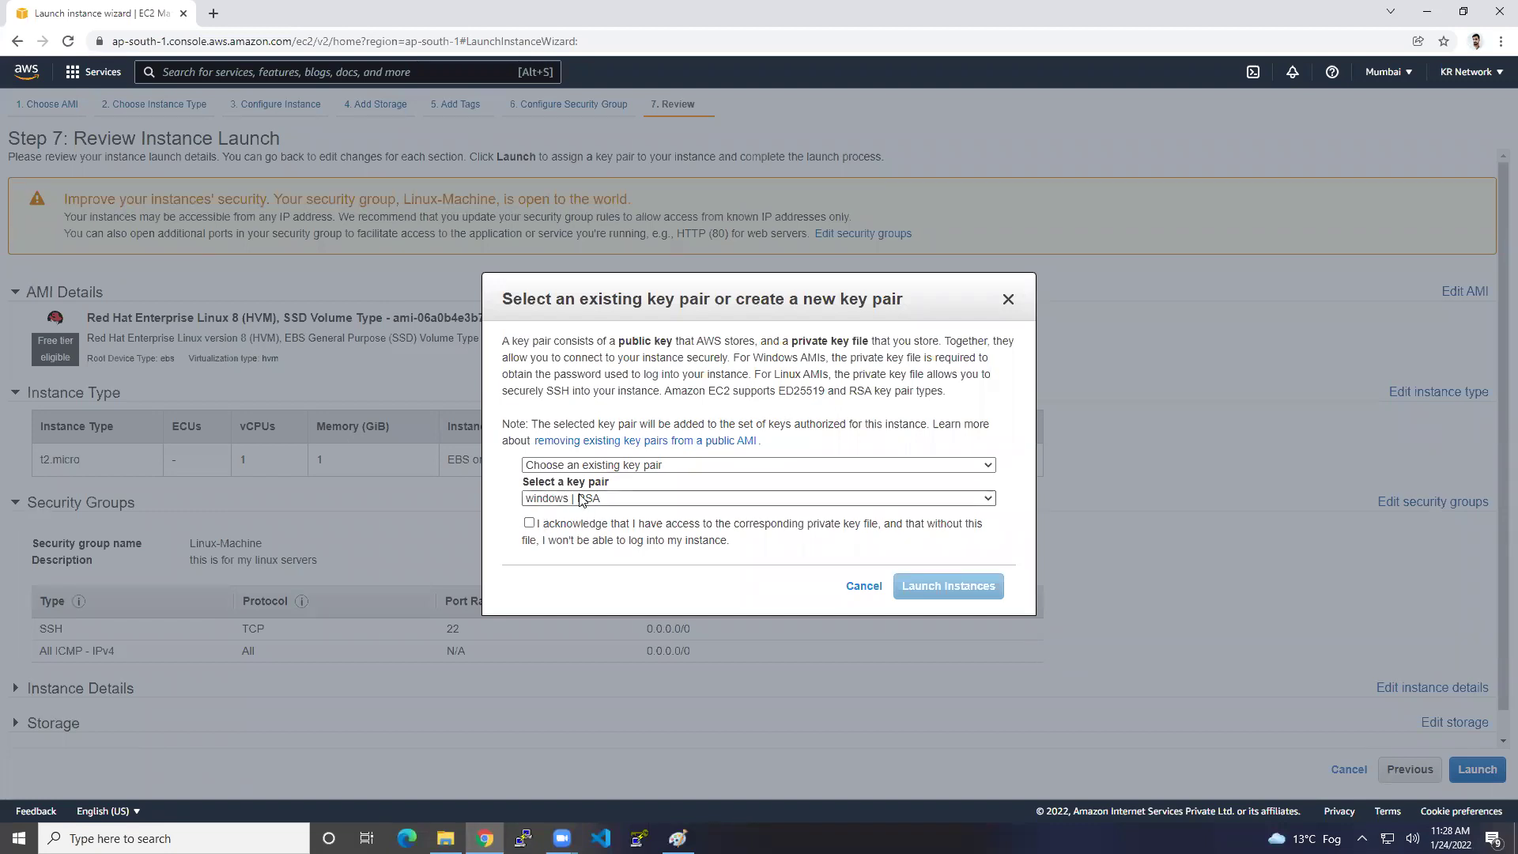
Step: Create the RSA key pair 'Linux', download Linux.pem, and launch both instances
{"action": "left_click", "coordinate": [589, 464]}
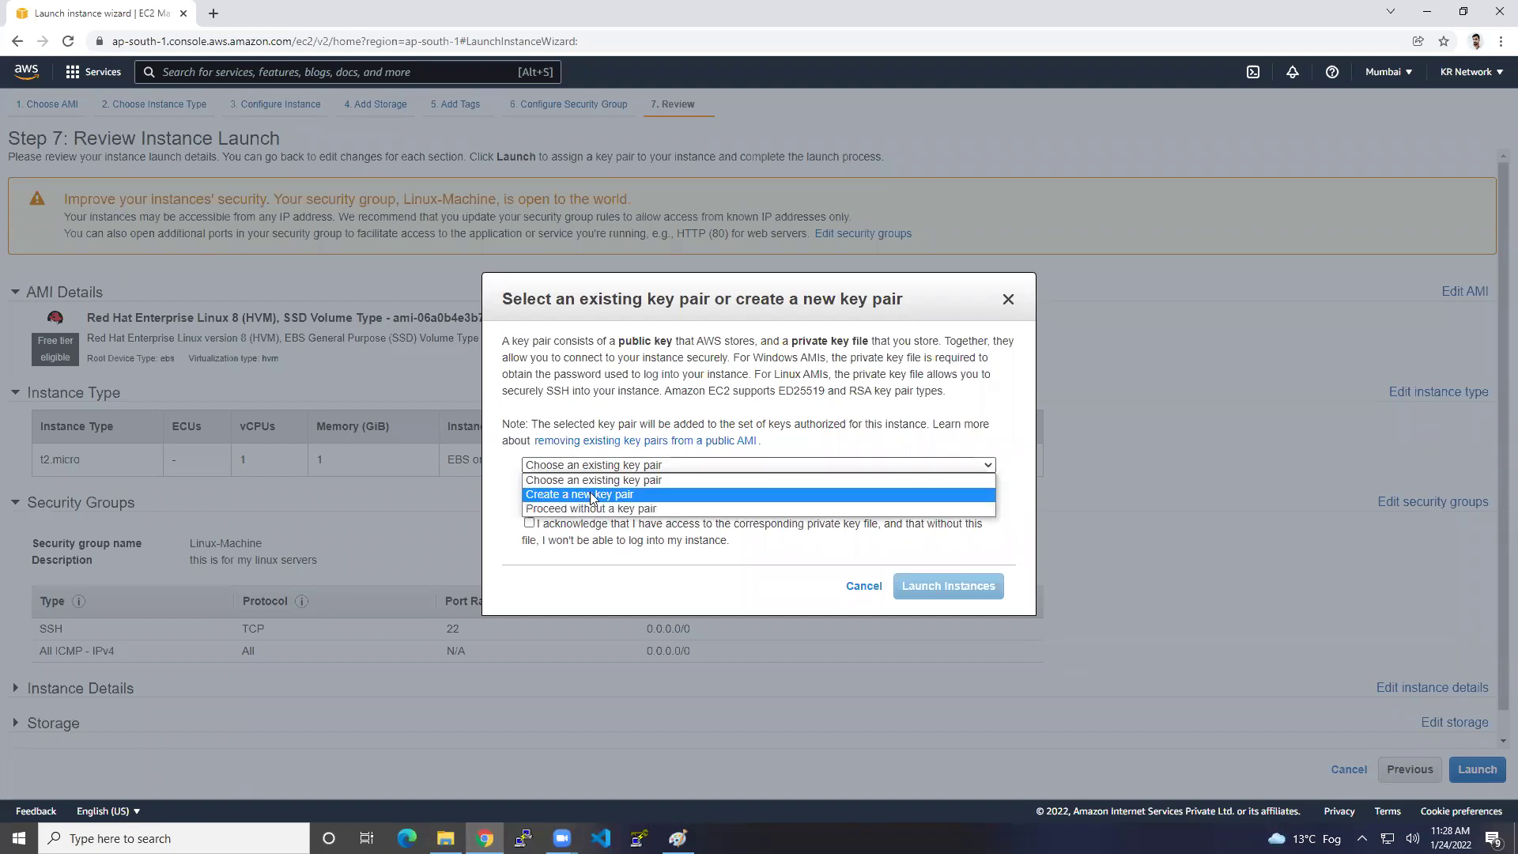
{"action": "left_click", "coordinate": [591, 495]}
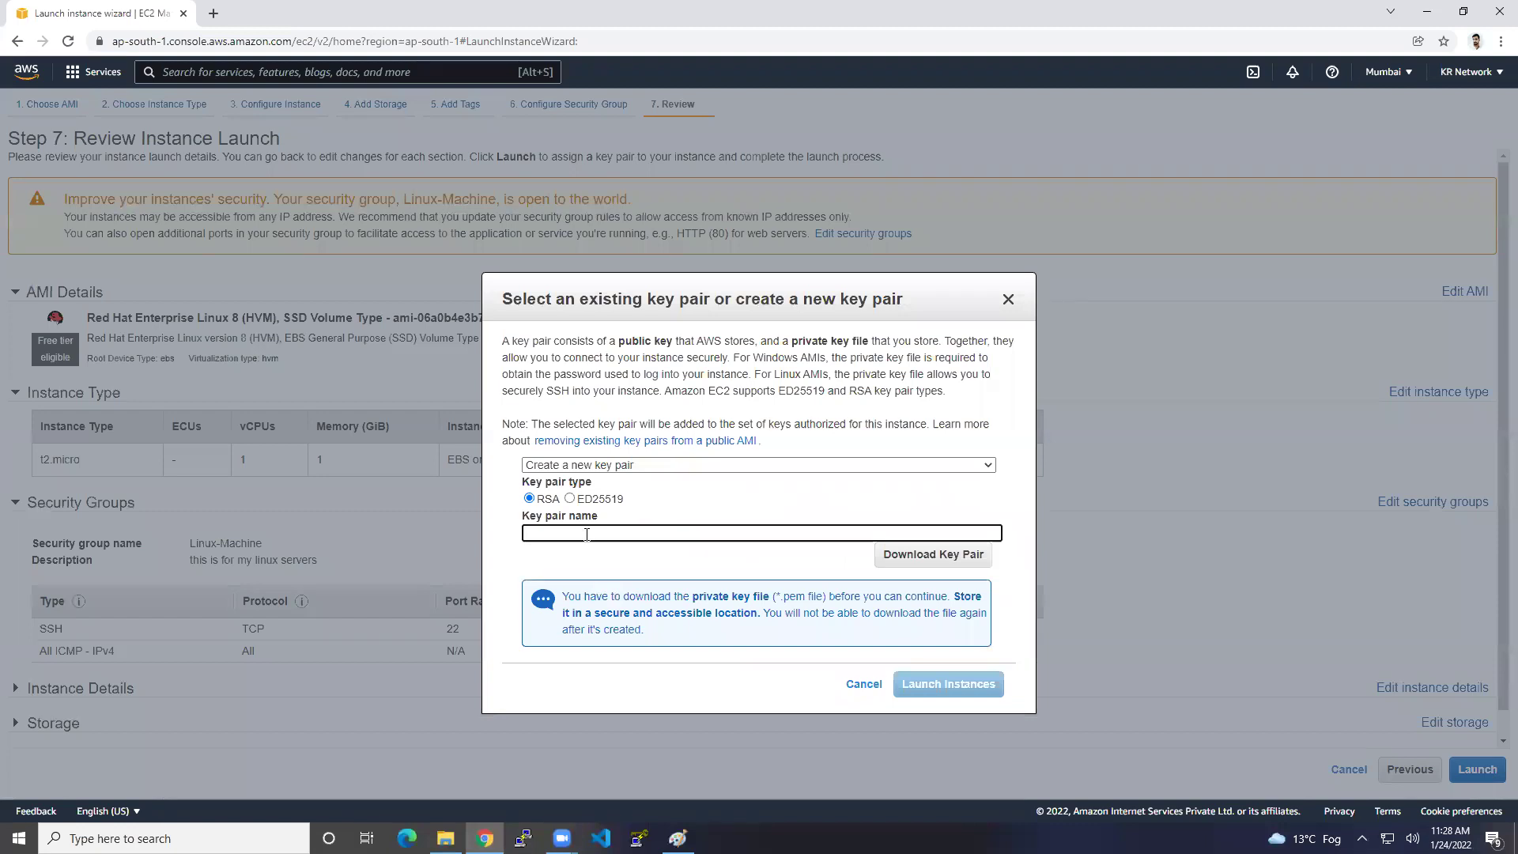
{"action": "type", "text": "Linux"}
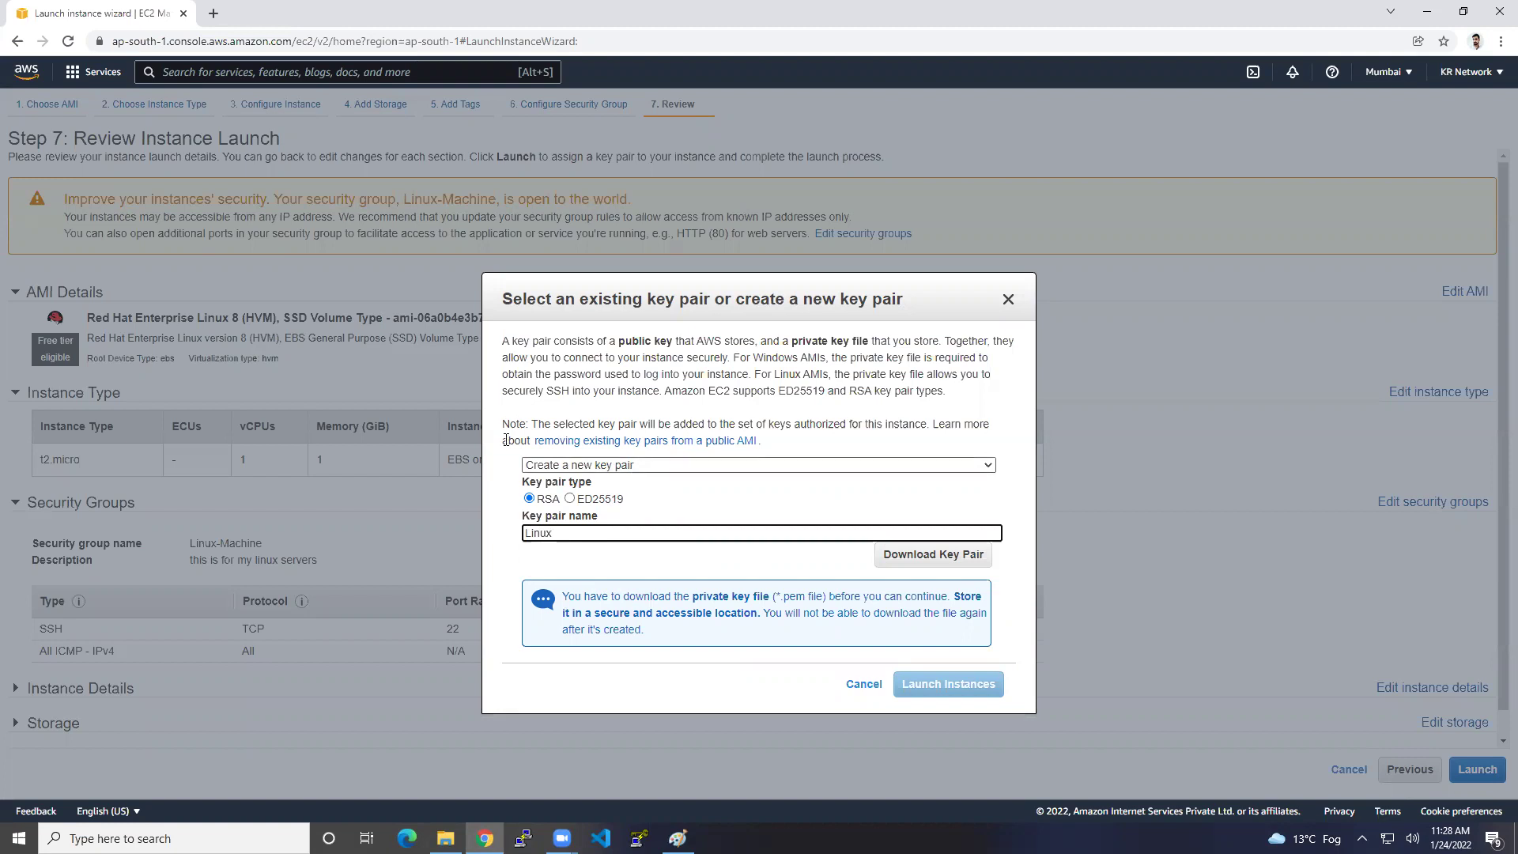
{"action": "left_click", "coordinate": [921, 556]}
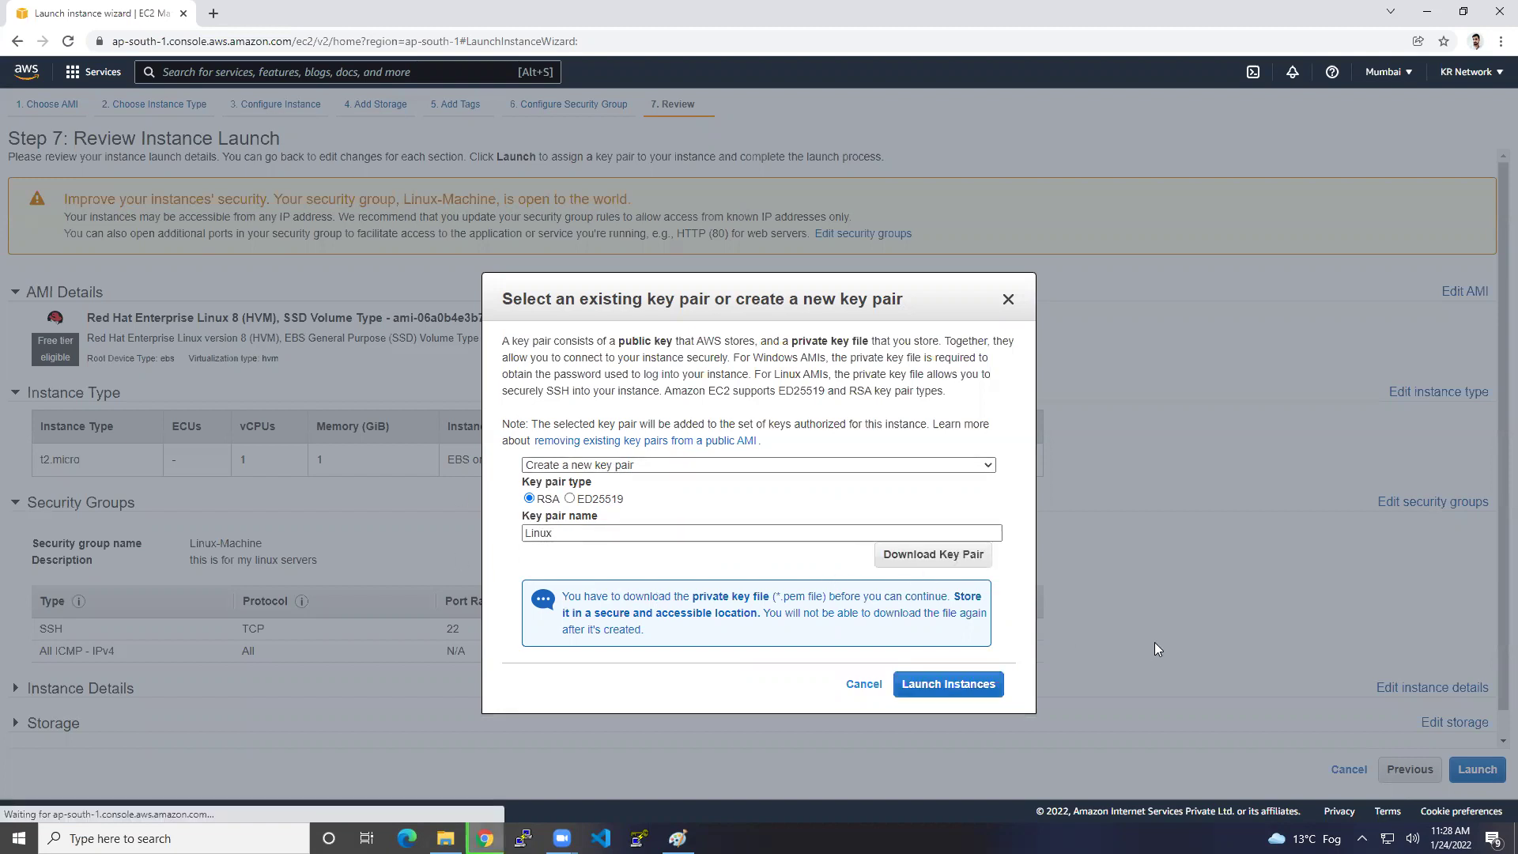
{"action": "left_click", "coordinate": [955, 687]}
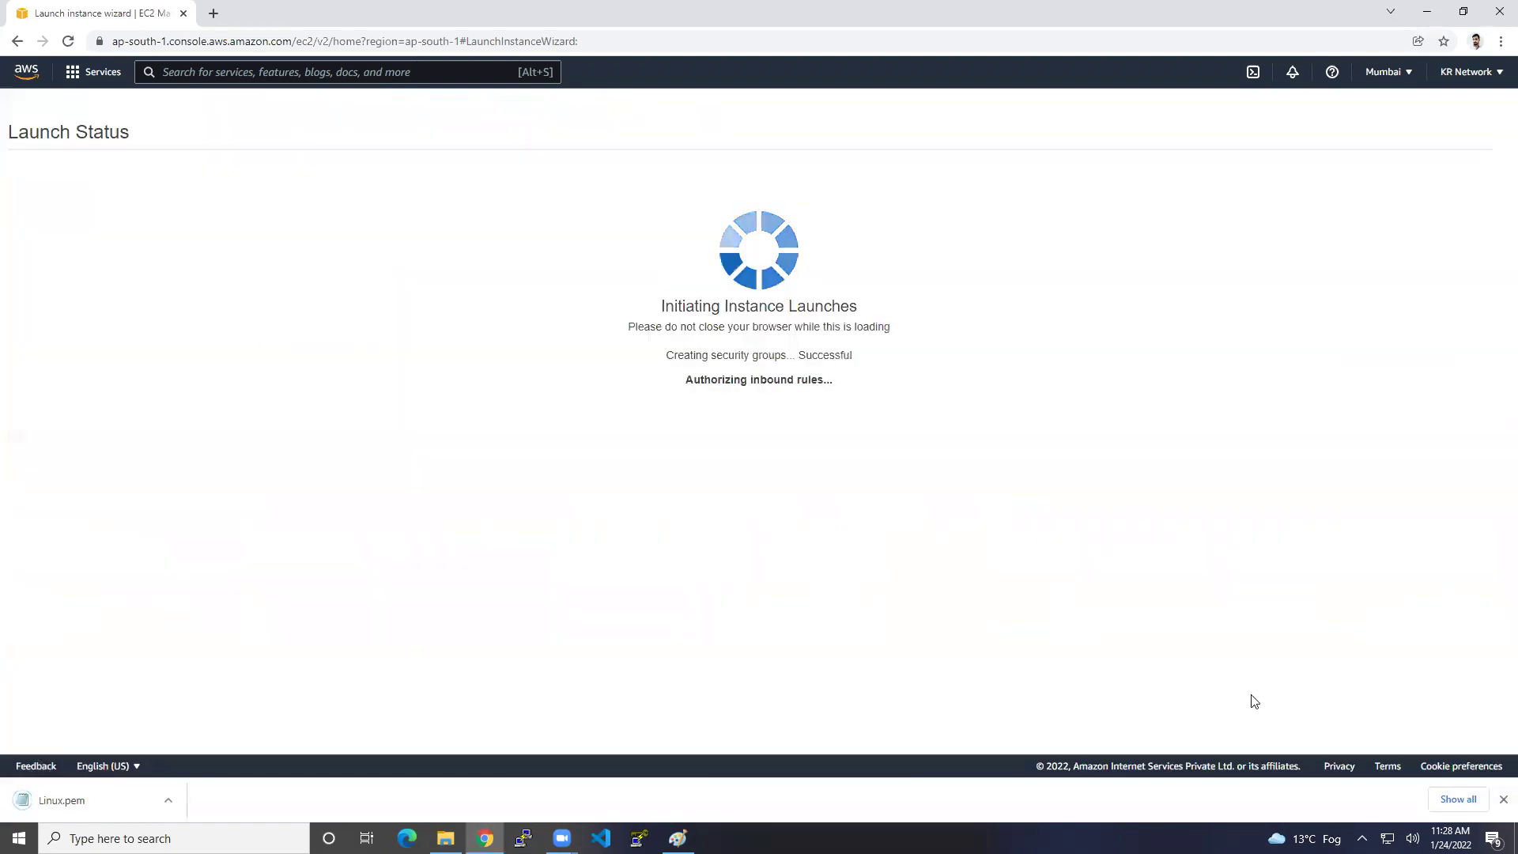
{"action": "left_click", "coordinate": [1501, 799]}
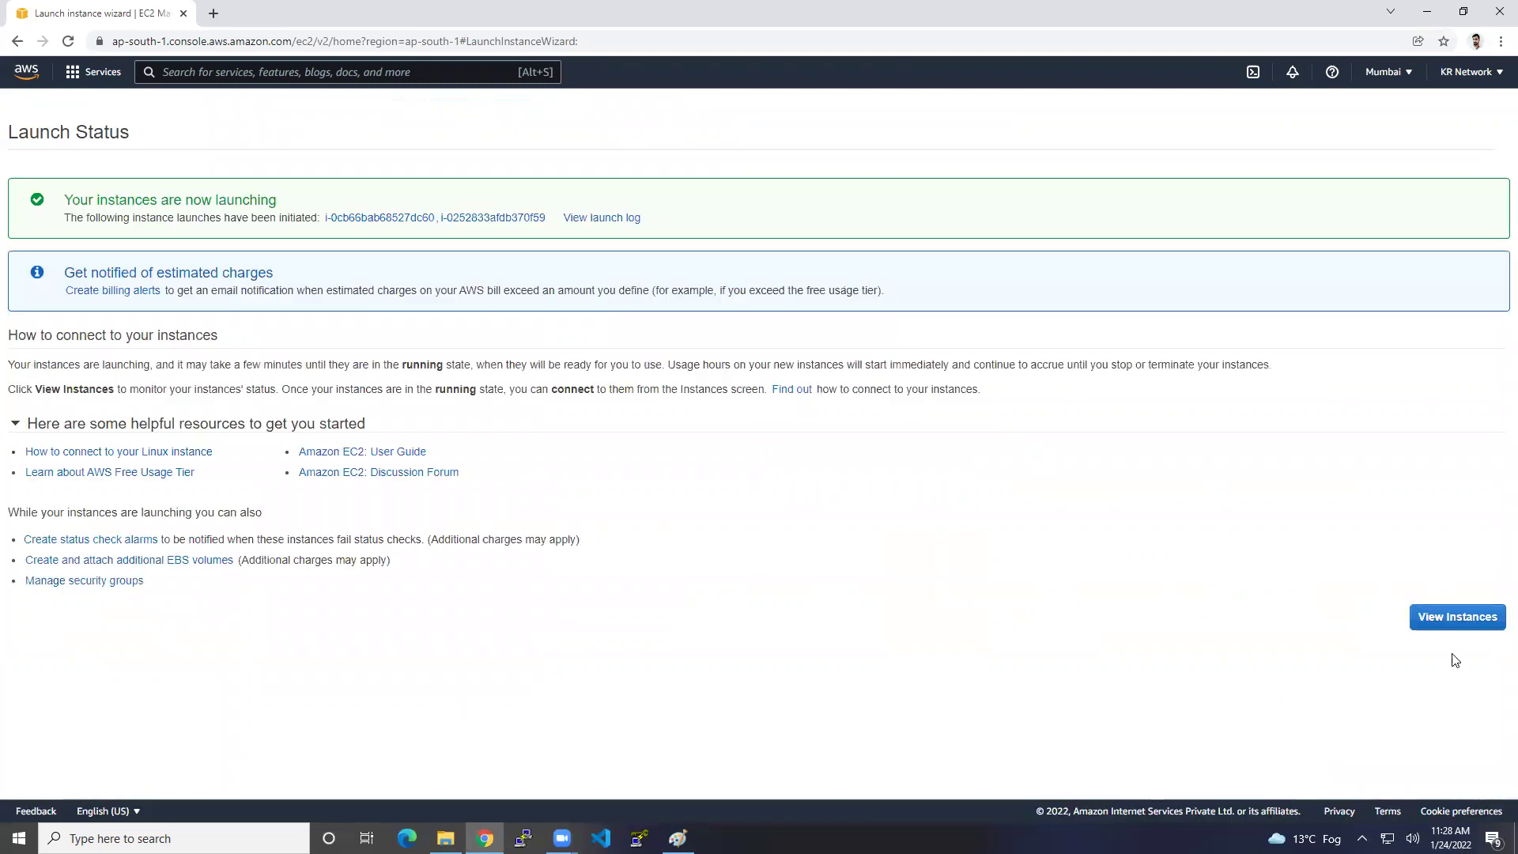
Step: Open the instances list and filter it to Instance state = running
{"action": "left_click", "coordinate": [1452, 617]}
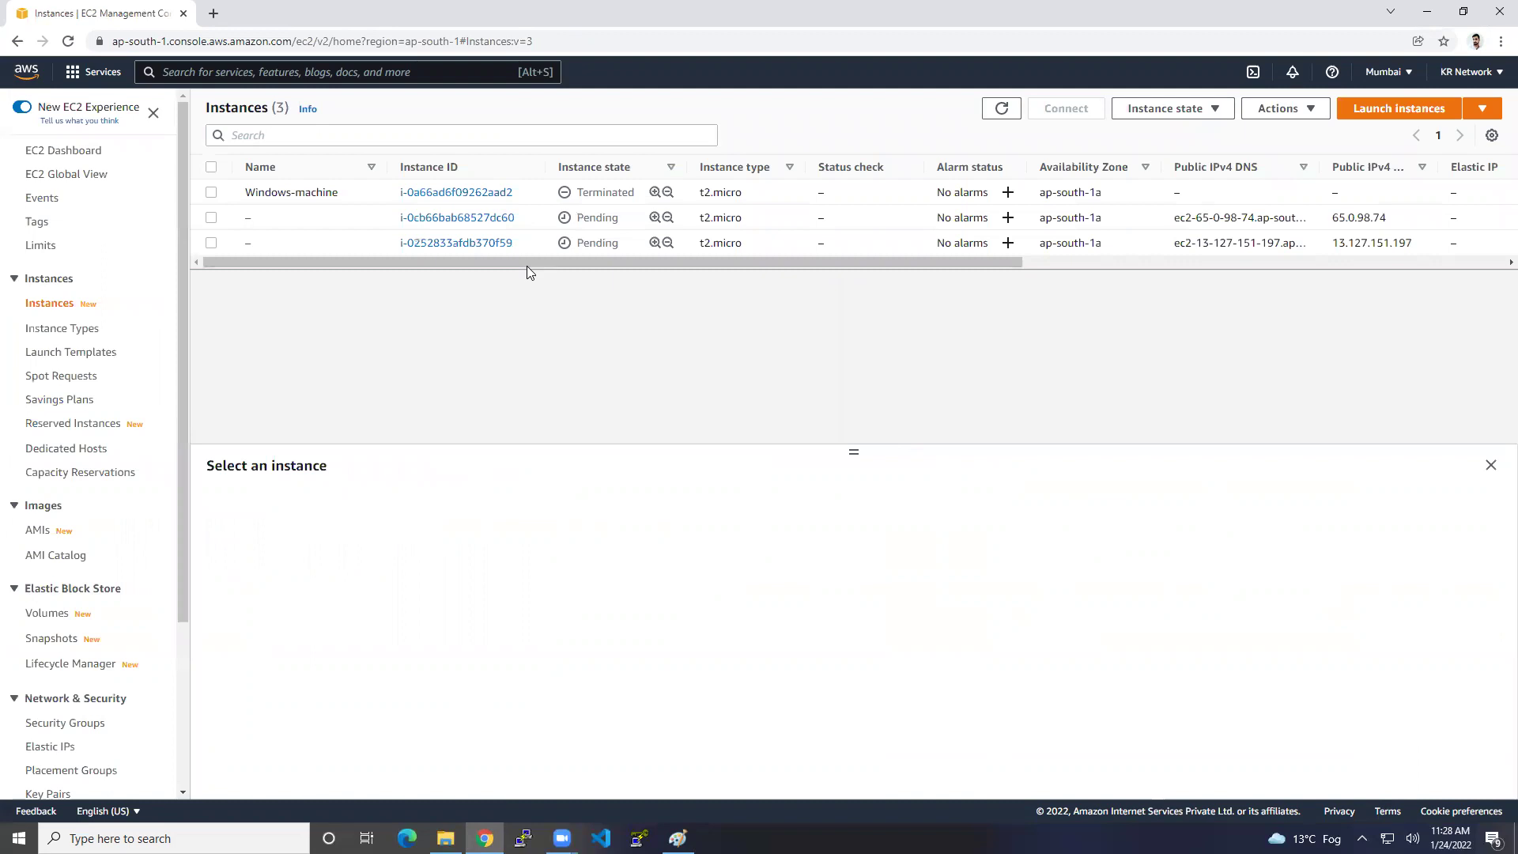
{"action": "left_click", "coordinate": [1001, 108]}
{"action": "left_click", "coordinate": [341, 137]}
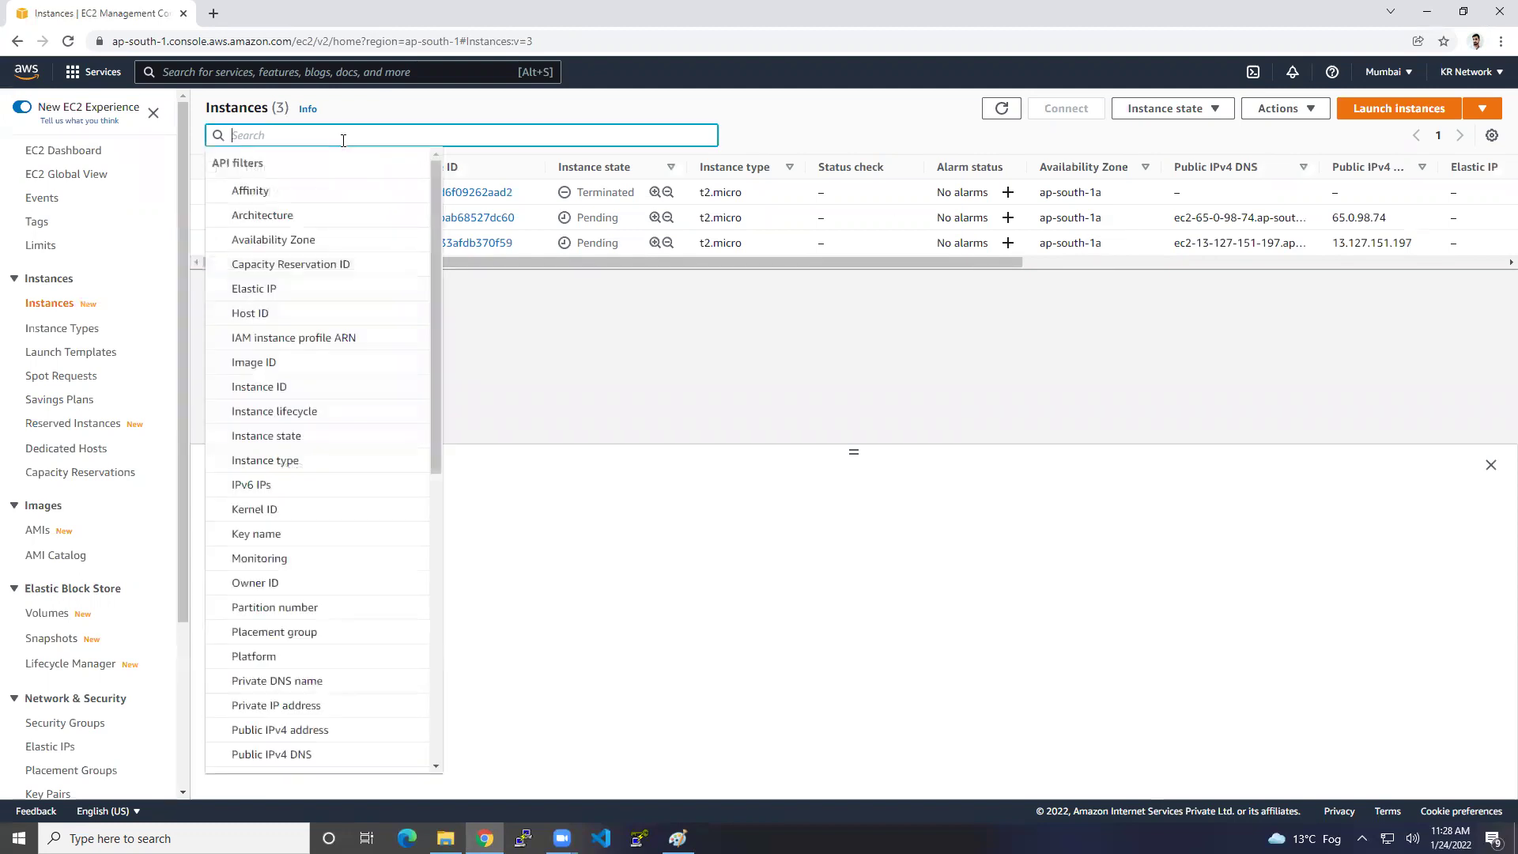
{"action": "left_click", "coordinate": [307, 437]}
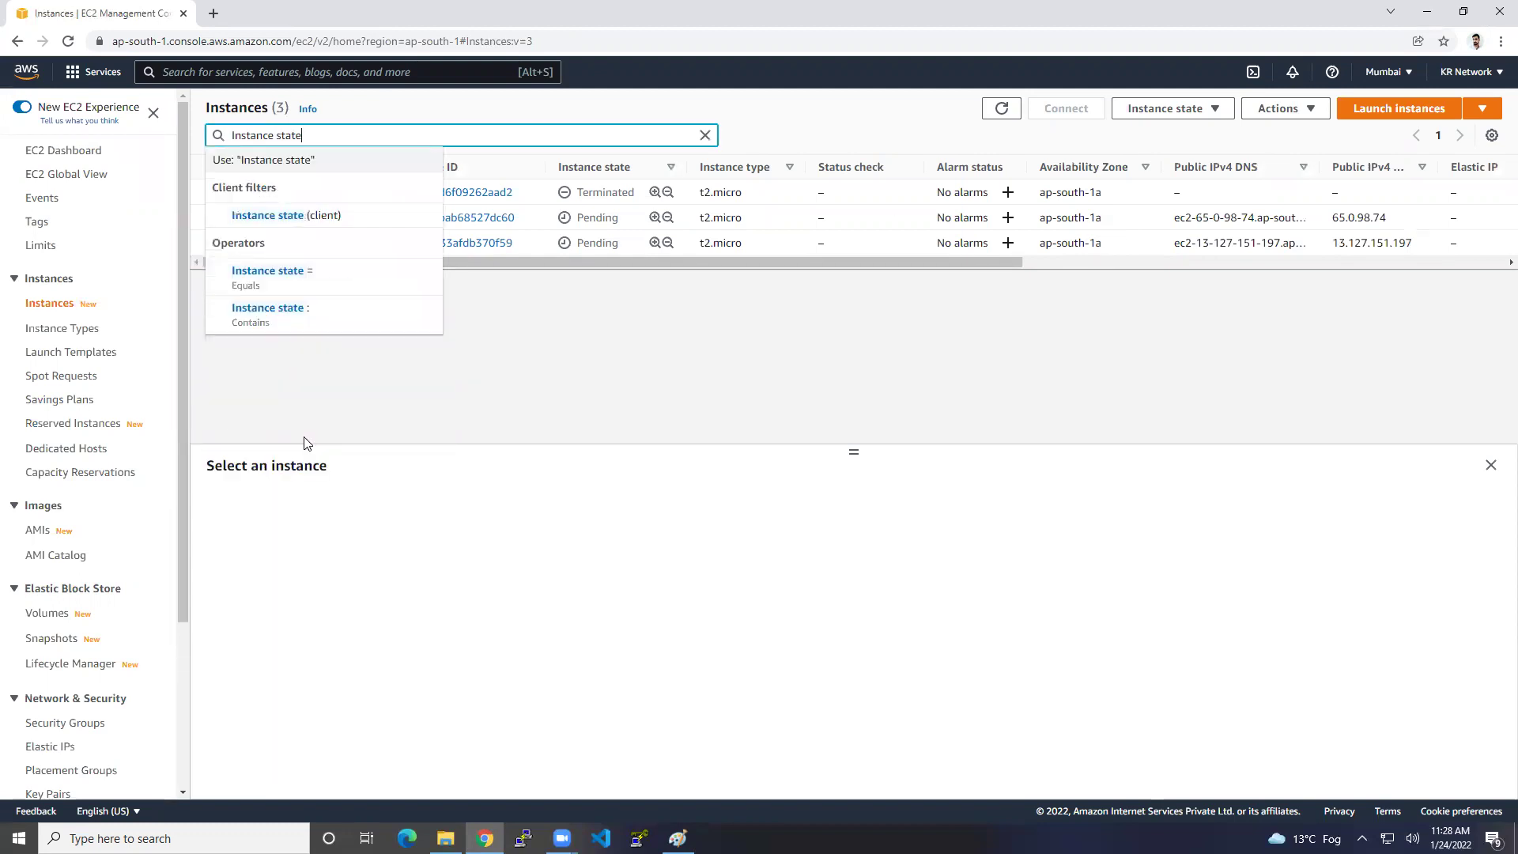
{"action": "left_click", "coordinate": [324, 284]}
{"action": "left_click", "coordinate": [342, 216]}
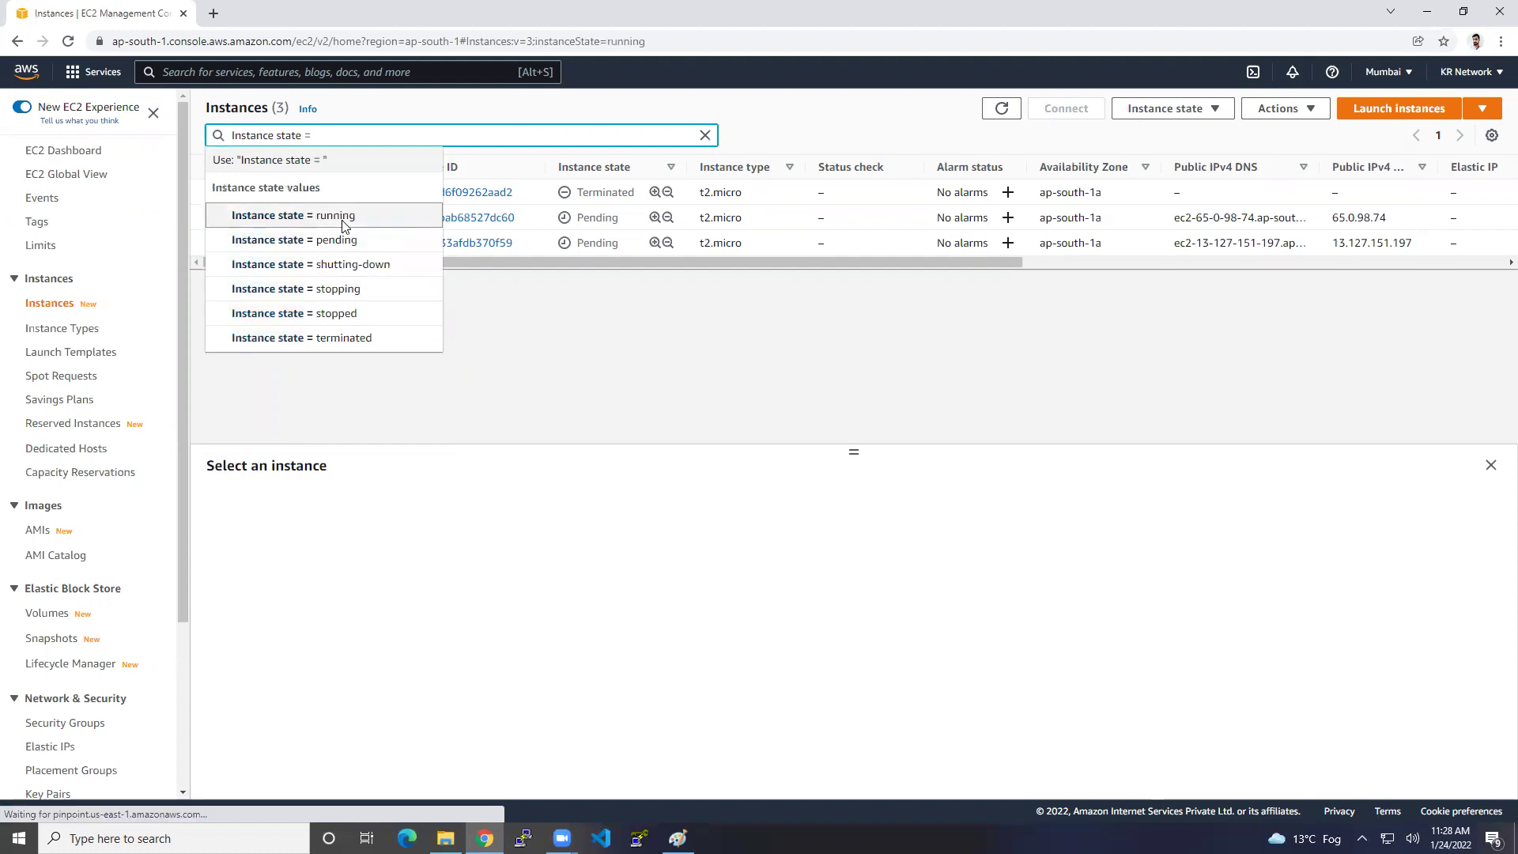
Step: Refresh the running list until both new t2.micro instances appear
{"action": "left_click", "coordinate": [1002, 109]}
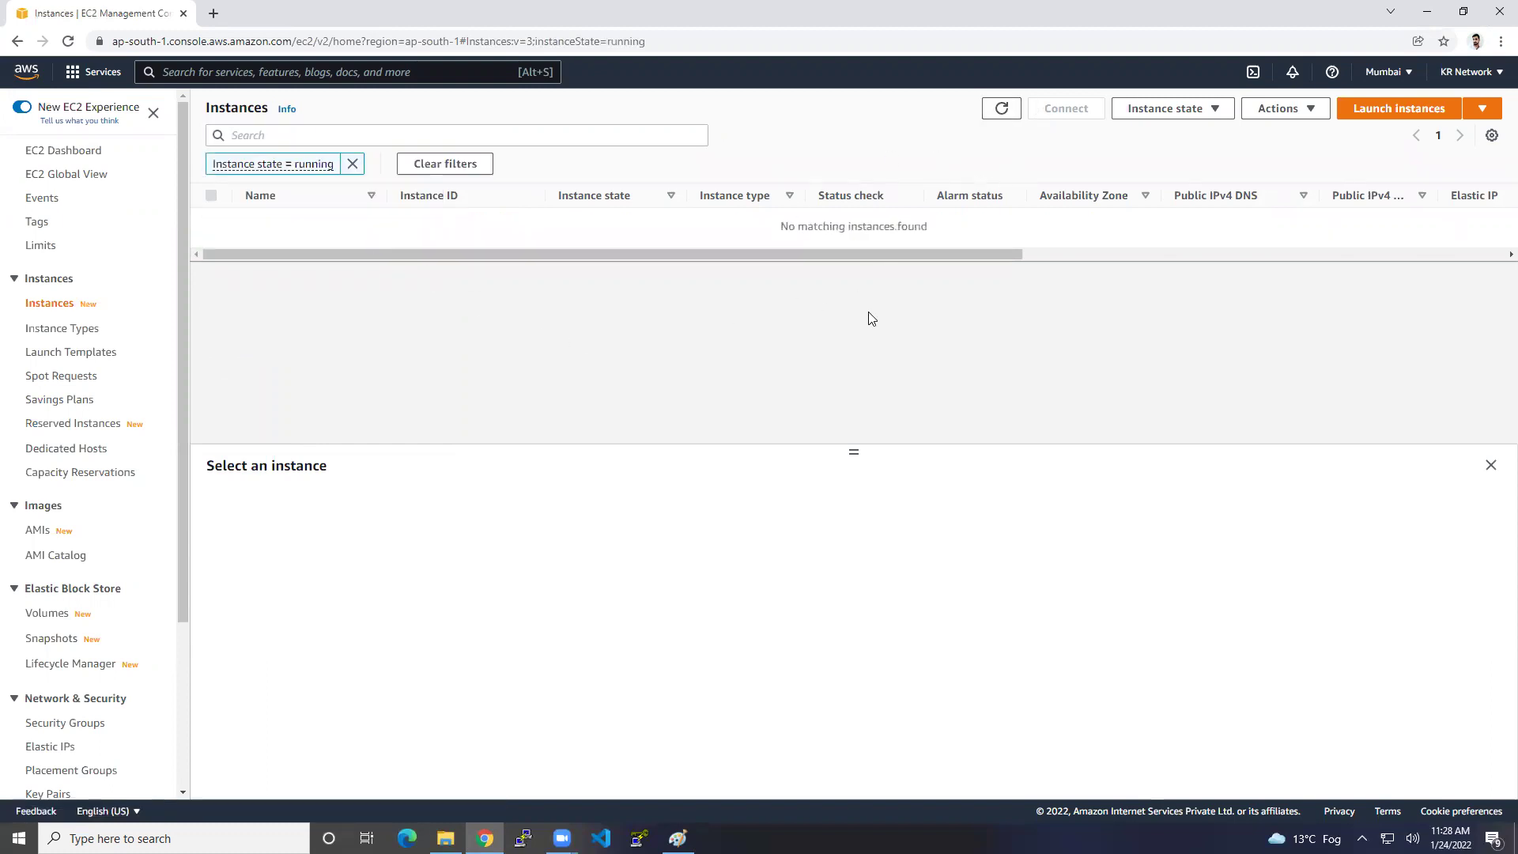
{"action": "left_click", "coordinate": [998, 111]}
{"action": "left_click", "coordinate": [996, 112]}
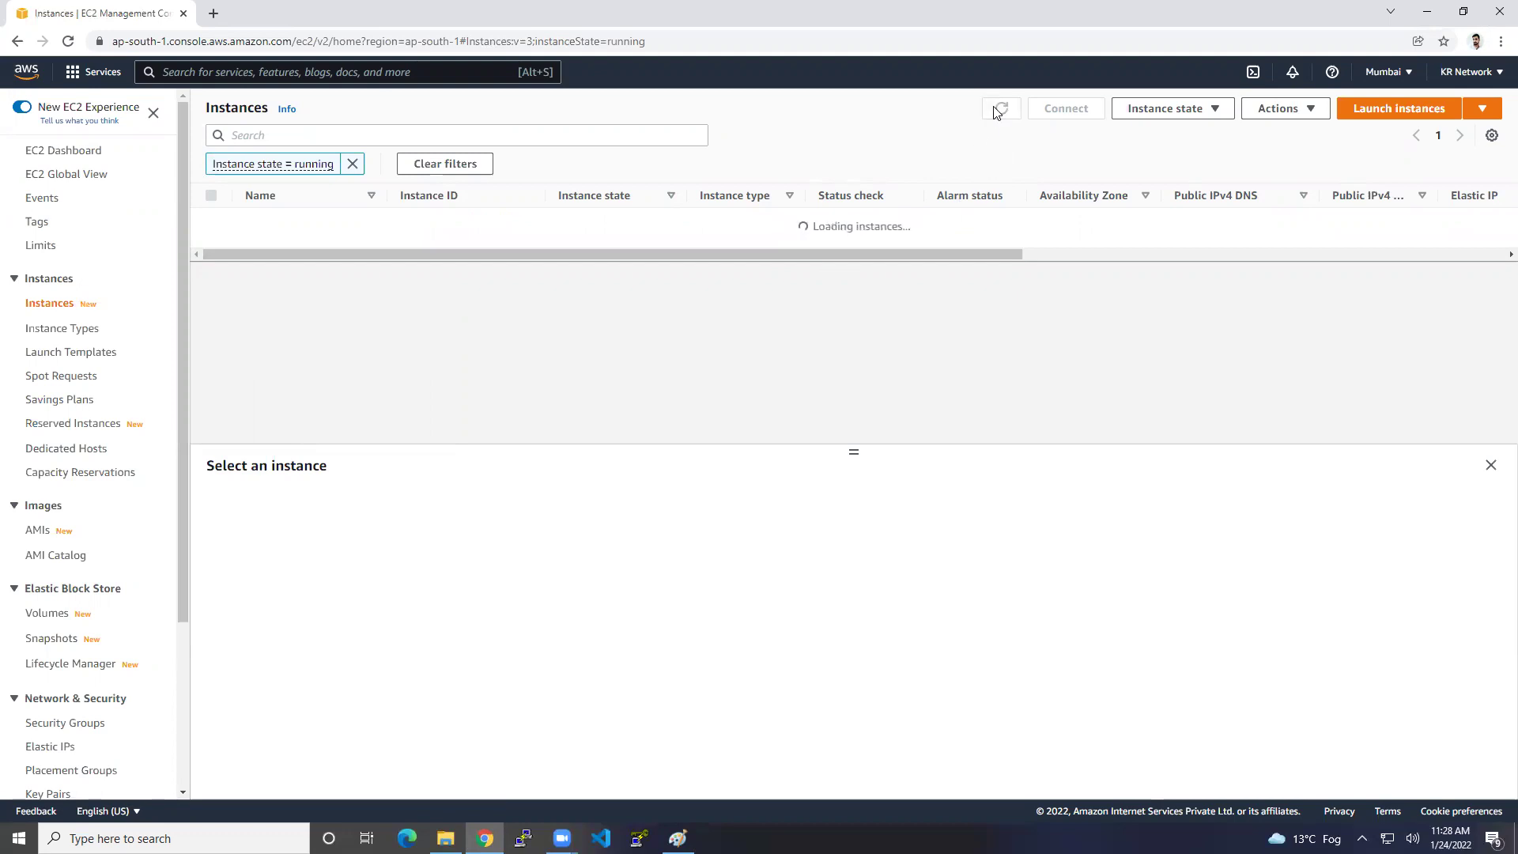
{"action": "left_click", "coordinate": [996, 114]}
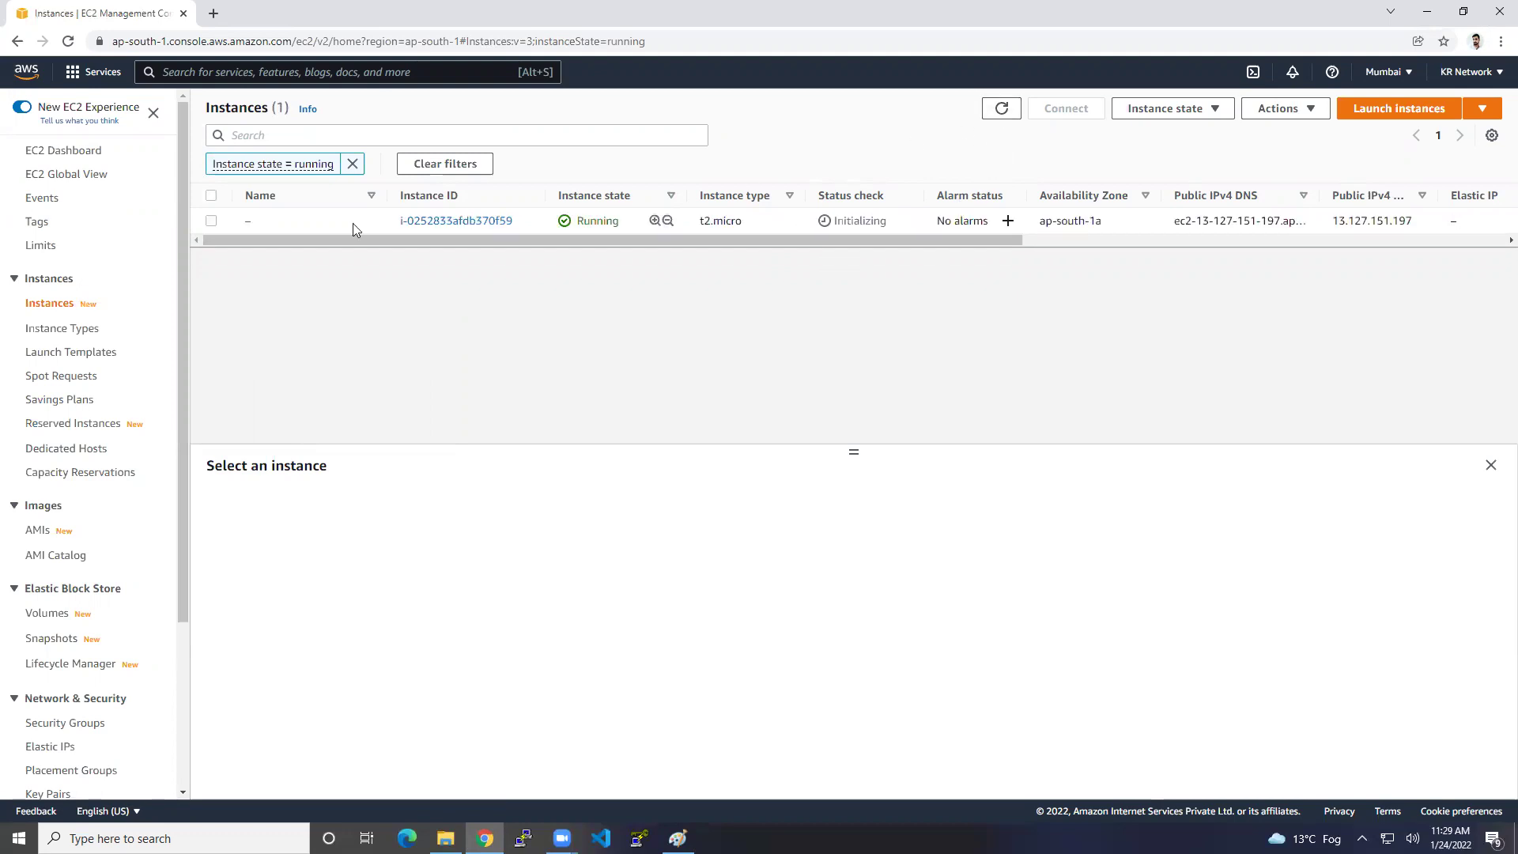
{"action": "left_click", "coordinate": [1001, 111]}
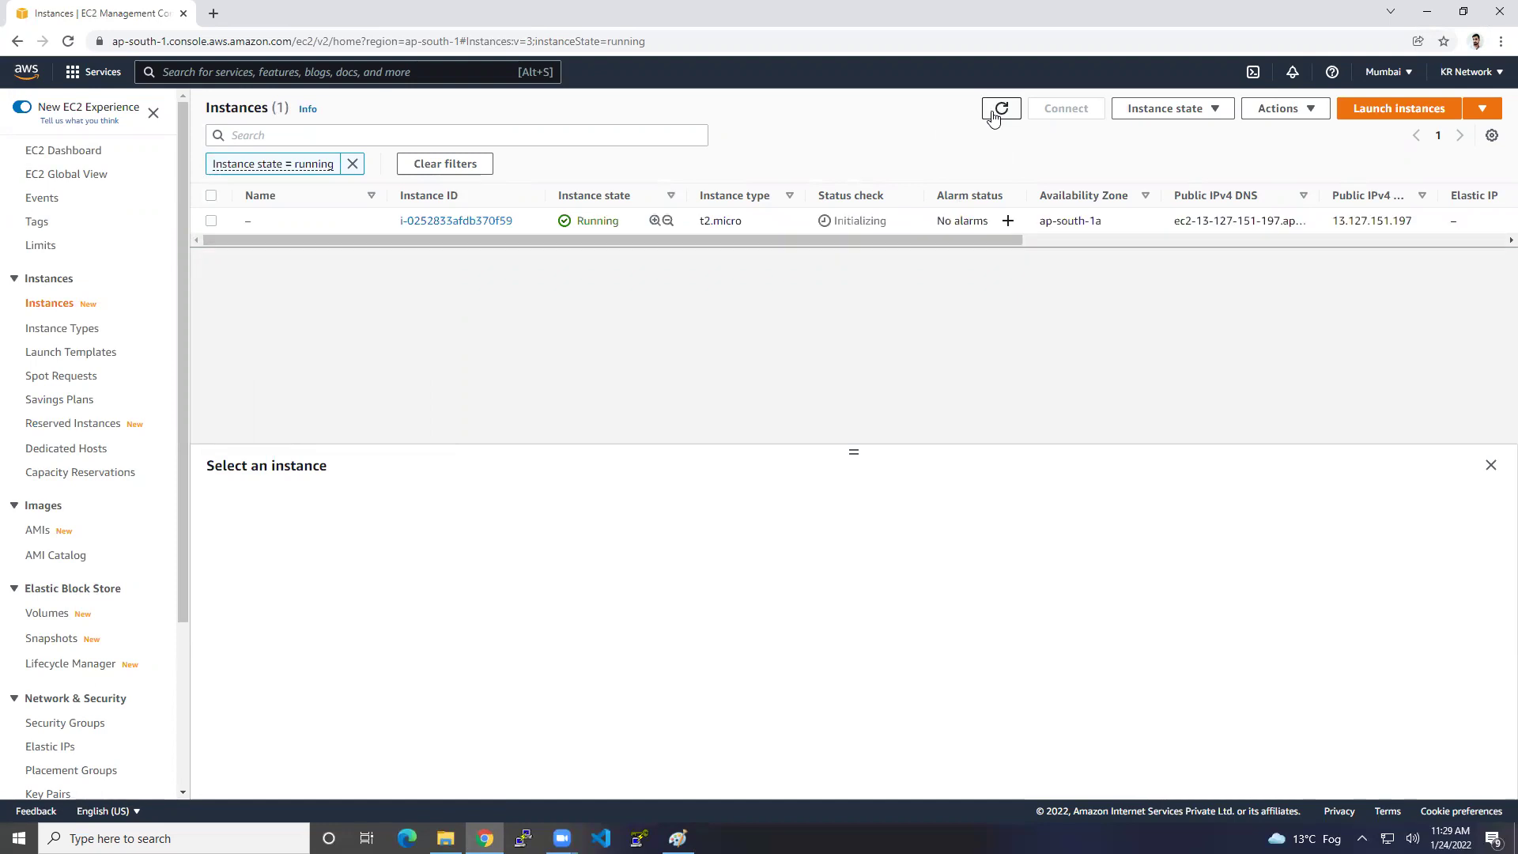
{"action": "left_click", "coordinate": [1000, 114]}
{"action": "left_click", "coordinate": [1000, 116]}
{"action": "left_click", "coordinate": [1000, 115]}
{"action": "left_click", "coordinate": [1000, 115]}
{"action": "left_click", "coordinate": [1000, 115]}
{"action": "left_click", "coordinate": [1001, 113]}
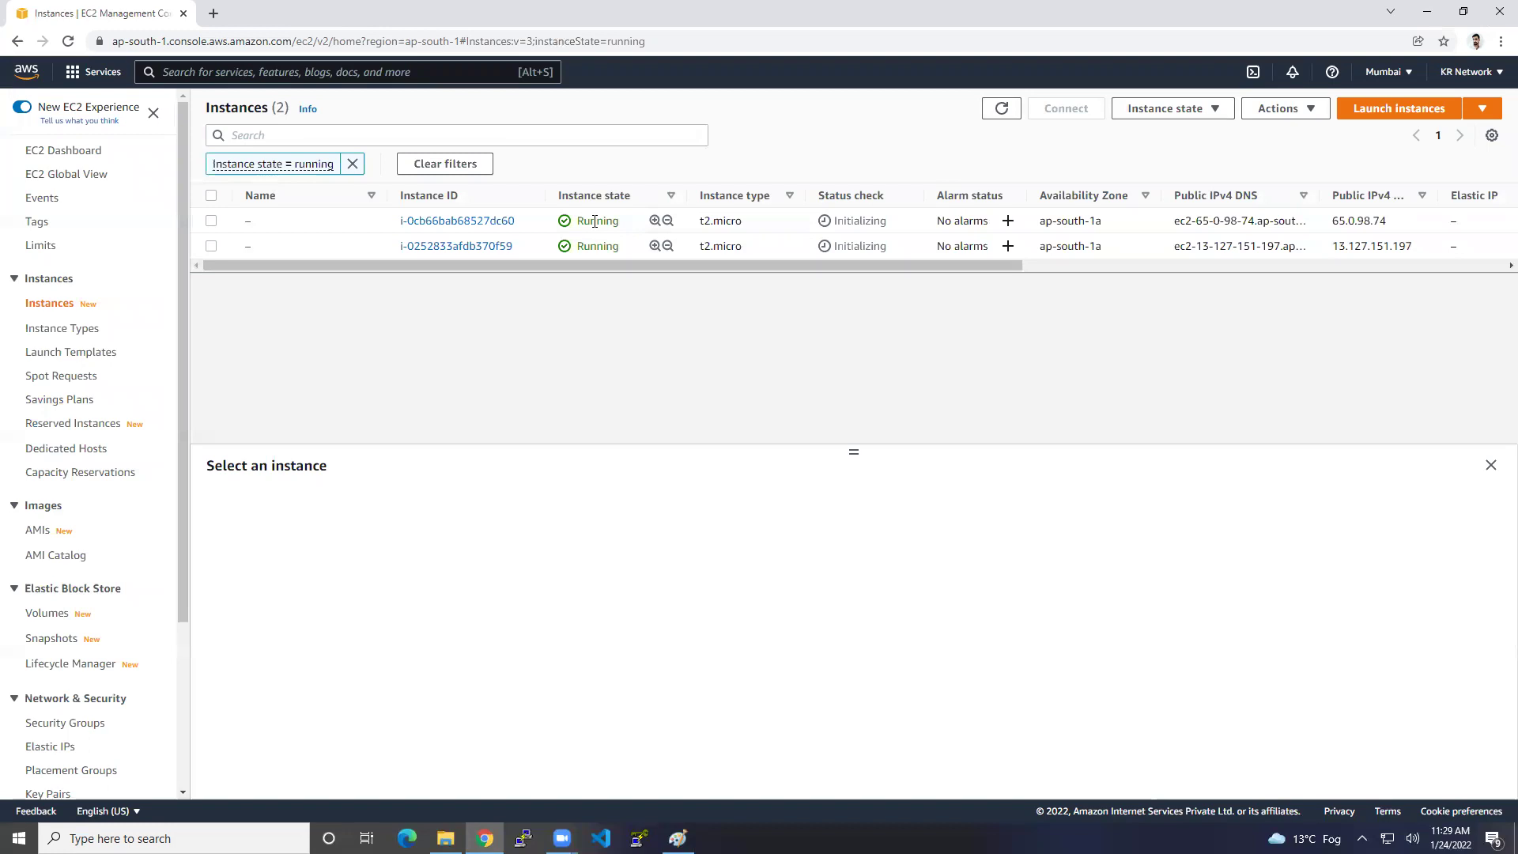
Step: Name the two new instances Server1 and Server2
{"action": "left_click", "coordinate": [261, 221]}
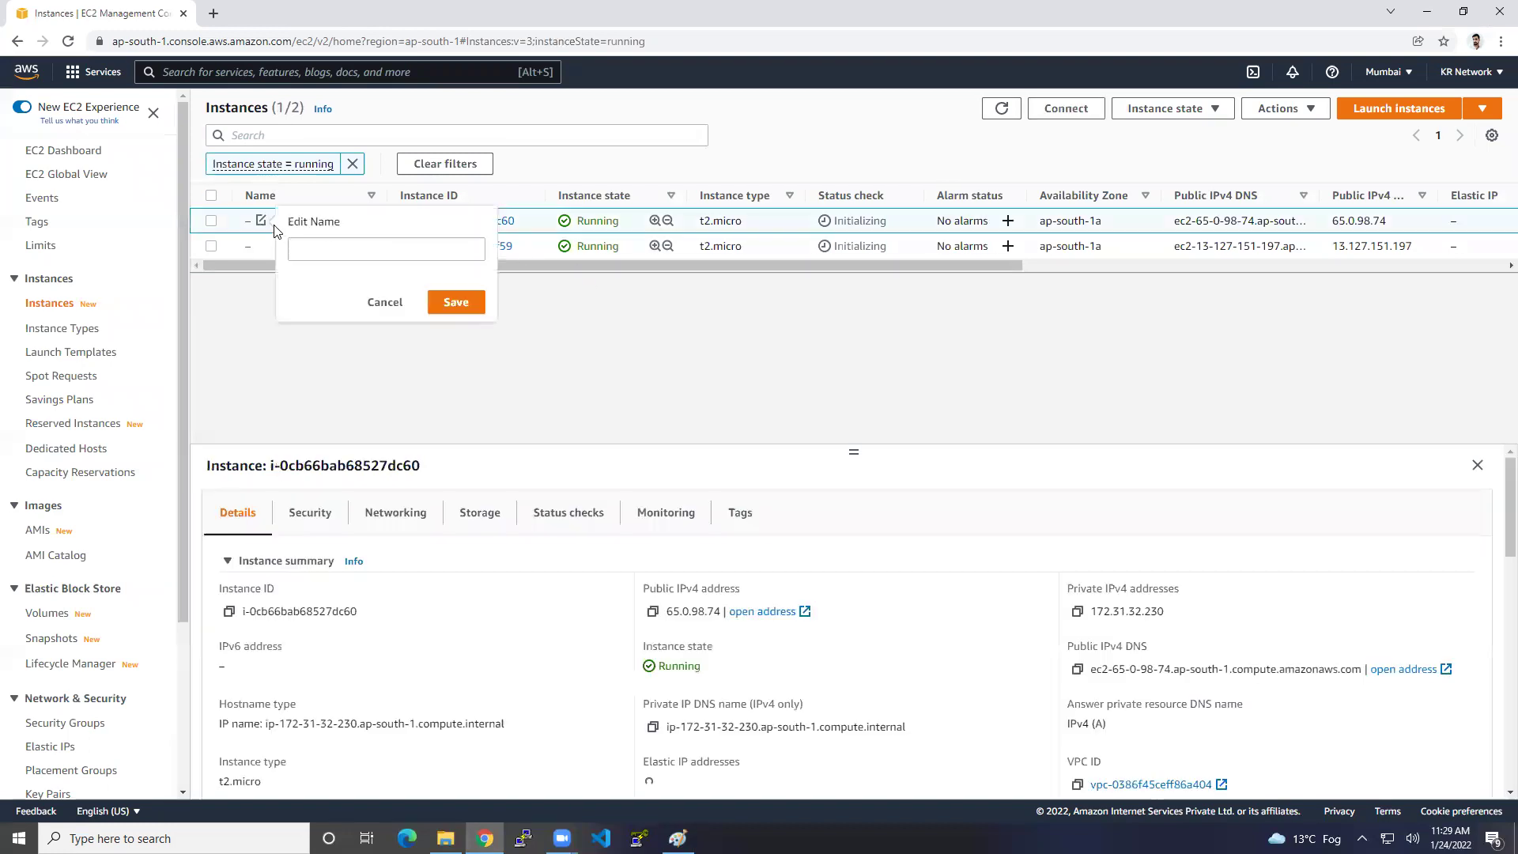
{"action": "left_click", "coordinate": [327, 258]}
{"action": "type", "text": "Server1"}
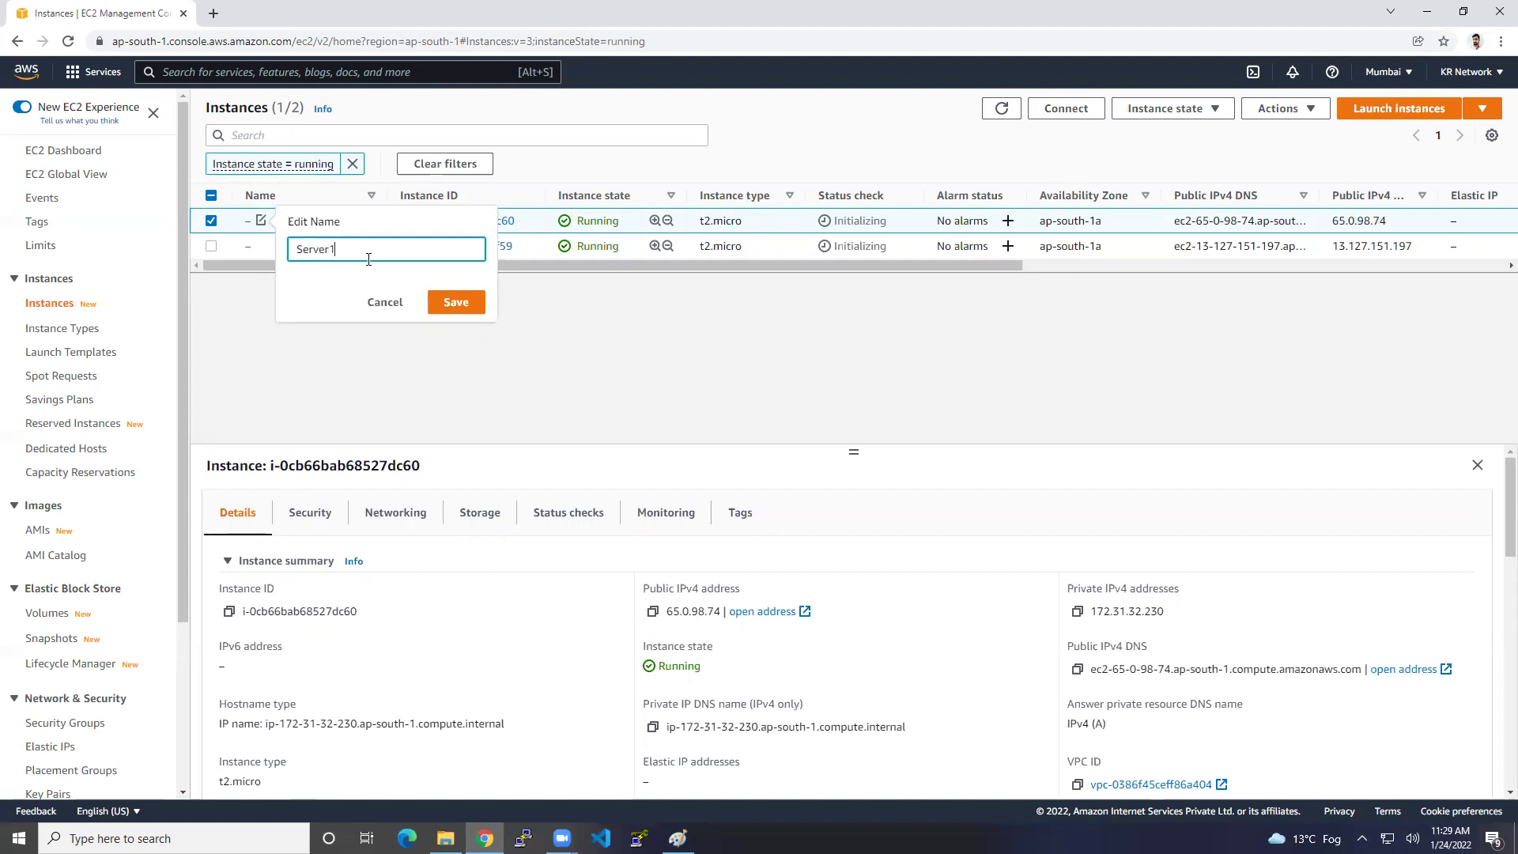
{"action": "left_click", "coordinate": [456, 303]}
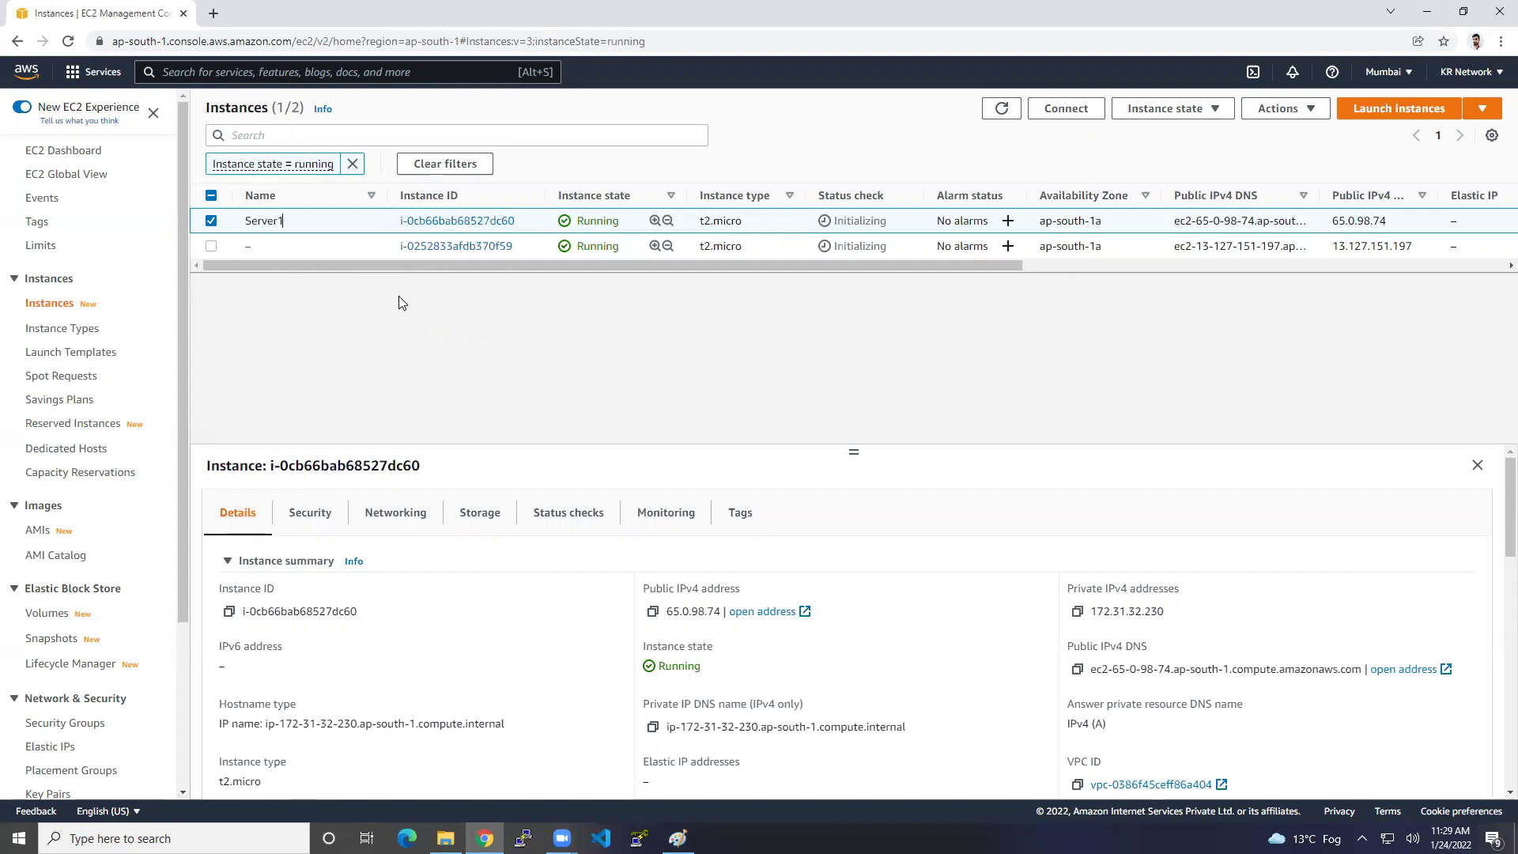
{"action": "left_click", "coordinate": [261, 246]}
{"action": "left_click", "coordinate": [342, 272]}
{"action": "type", "text": "Server2"}
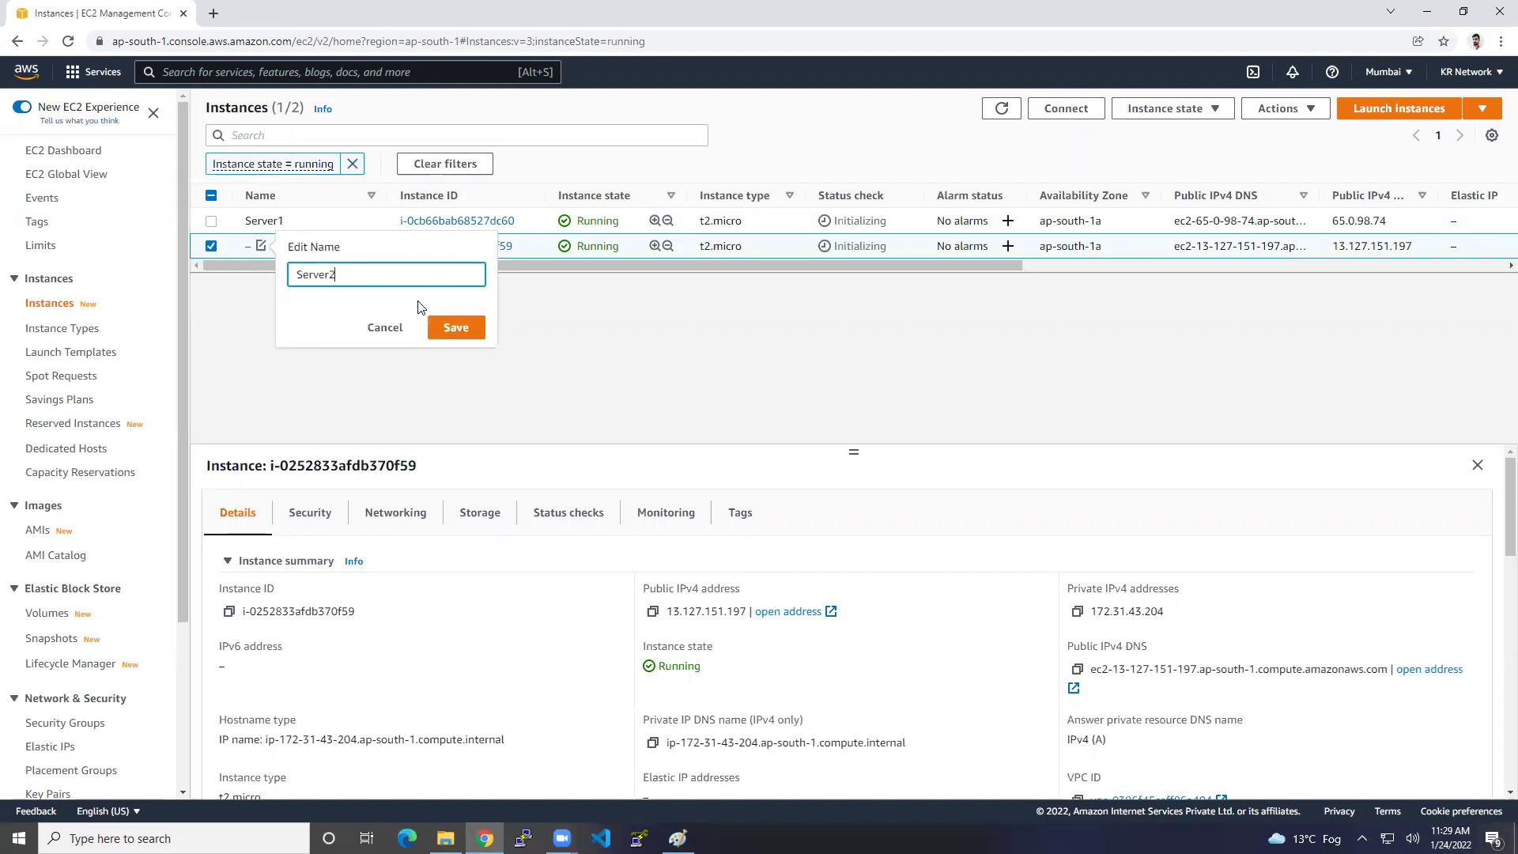
{"action": "left_click", "coordinate": [452, 326]}
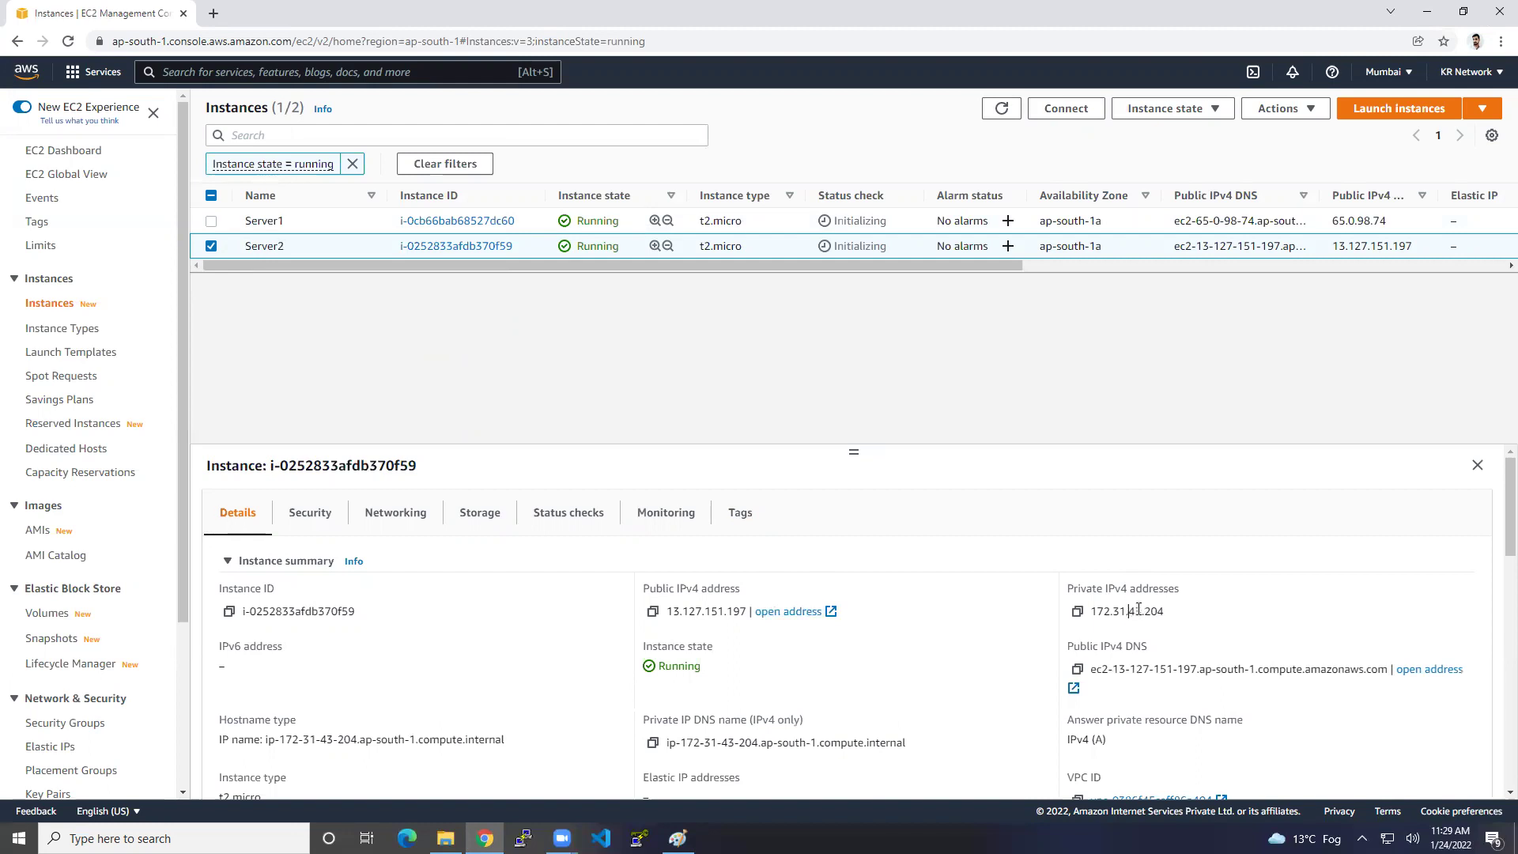
Step: Select Server2 to view its details, including public and private IPv4 addresses
{"action": "left_click_drag", "start_coordinate": [663, 588], "coordinate": [700, 583]}
{"action": "left_click_drag", "start_coordinate": [682, 742], "coordinate": [744, 742]}
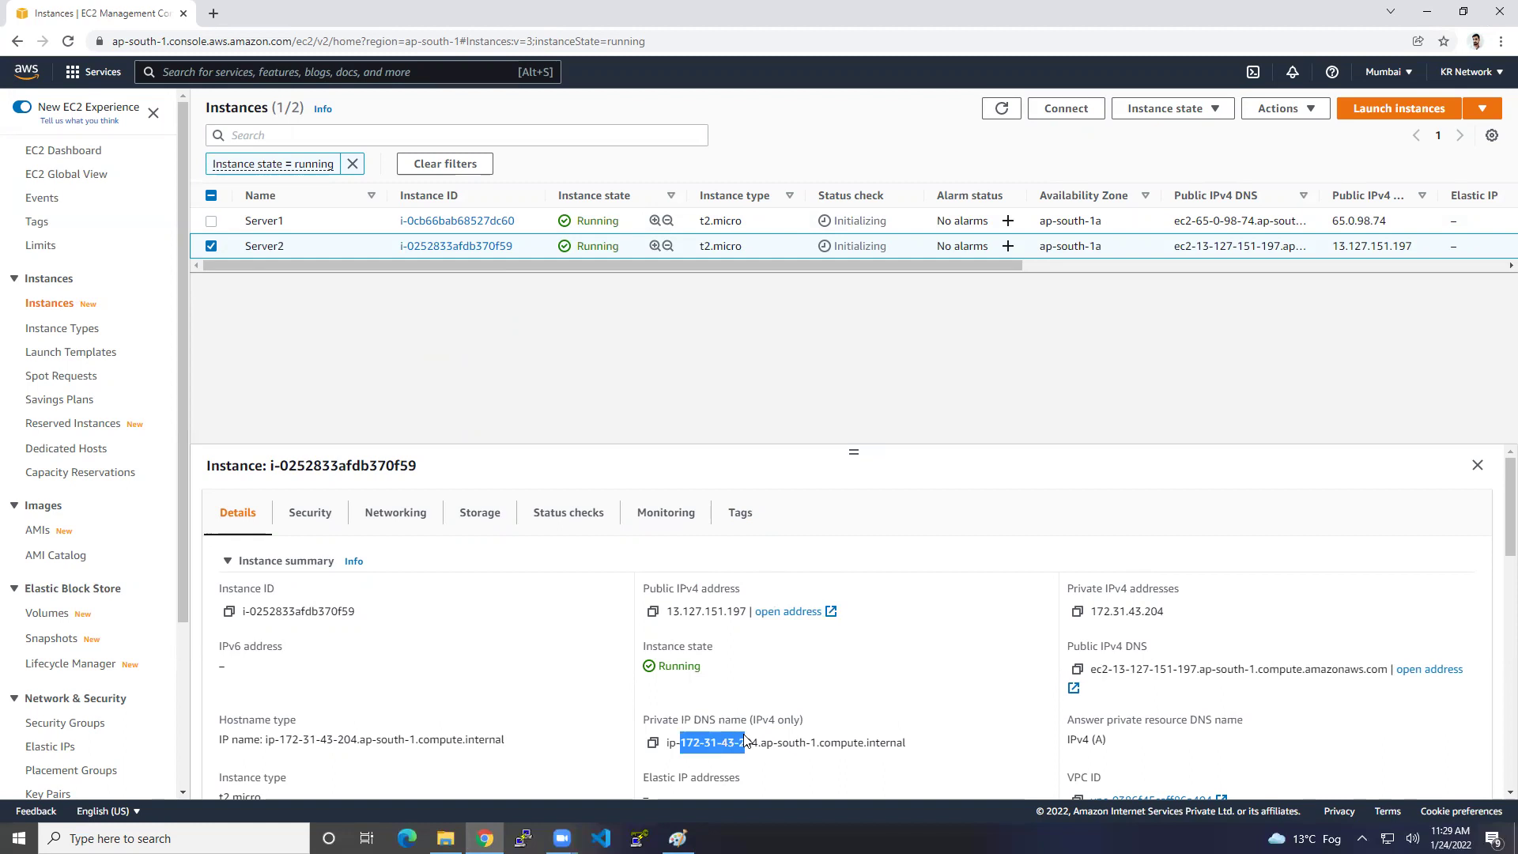
{"action": "left_click", "coordinate": [639, 403]}
{"action": "left_click", "coordinate": [212, 247]}
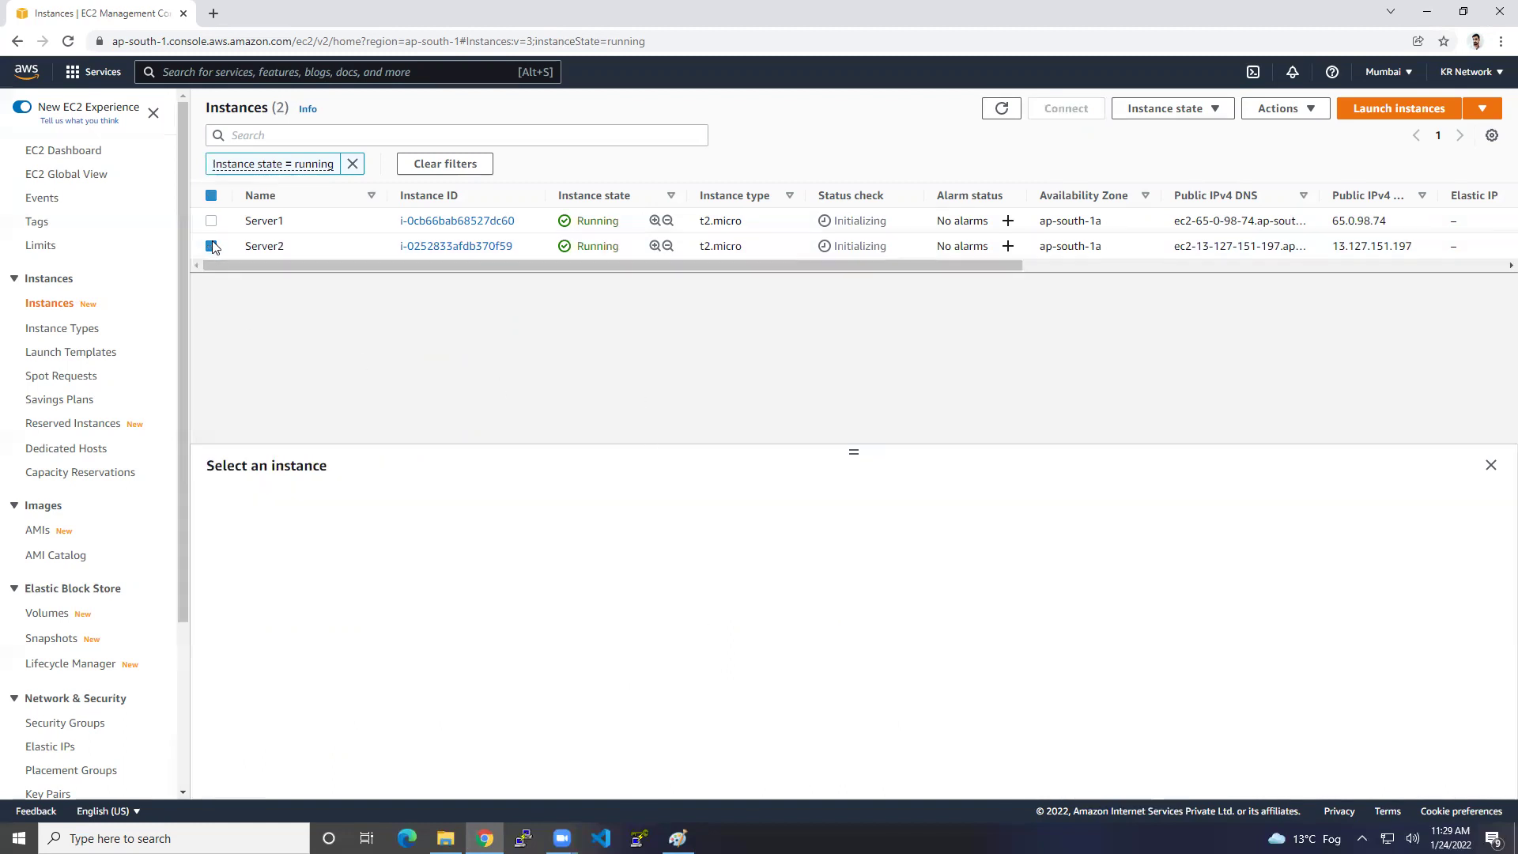
{"action": "left_click", "coordinate": [341, 229]}
{"action": "left_click", "coordinate": [347, 245]}
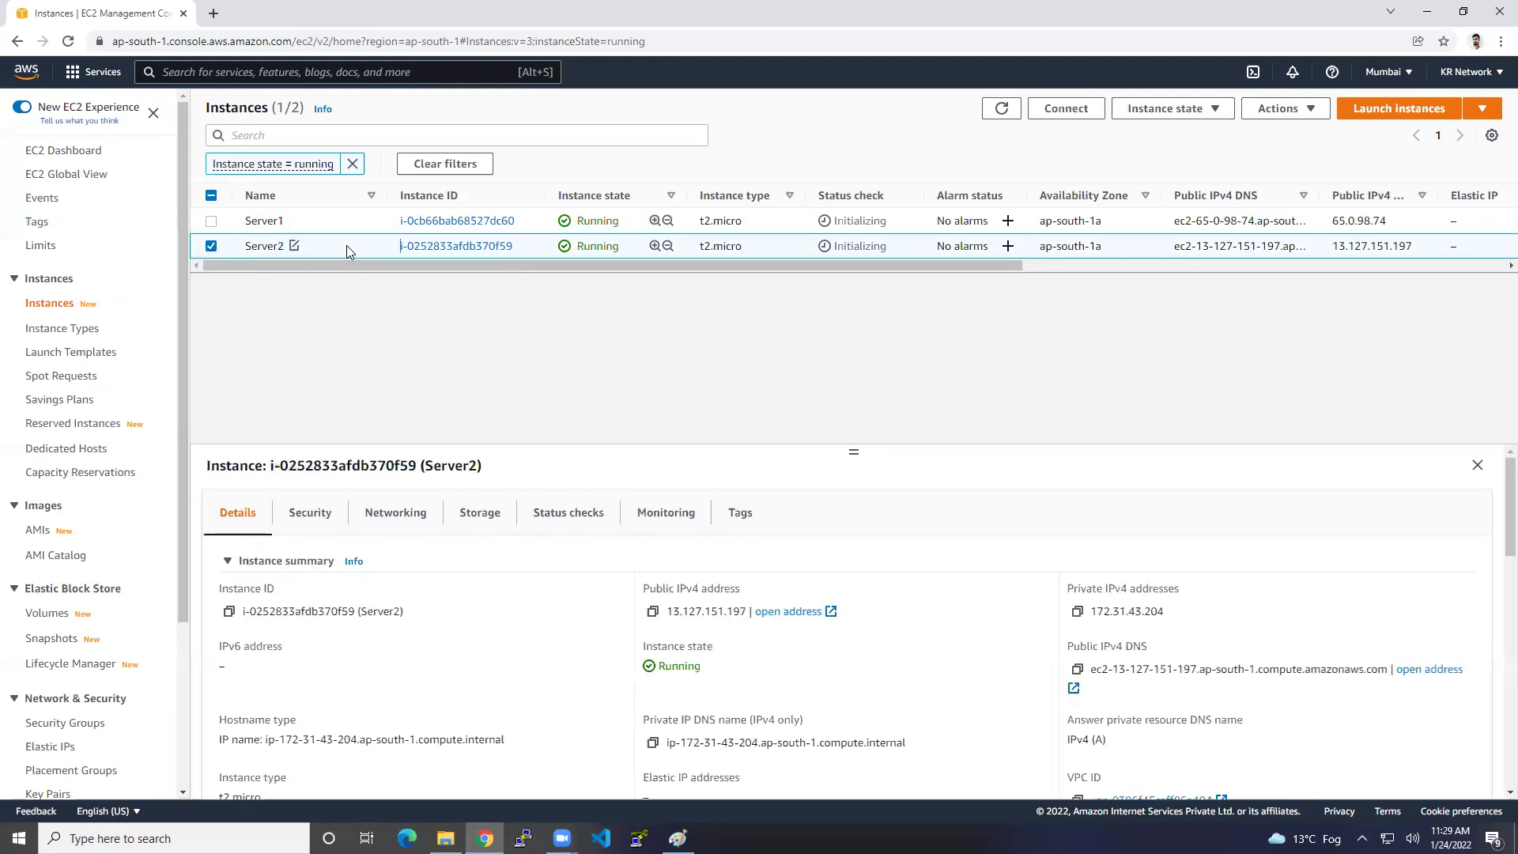
Step: Load the Linux PEM key into PuTTYgen and save it without a passphrase as Linuxserver.ppk
{"action": "left_click", "coordinate": [639, 837]}
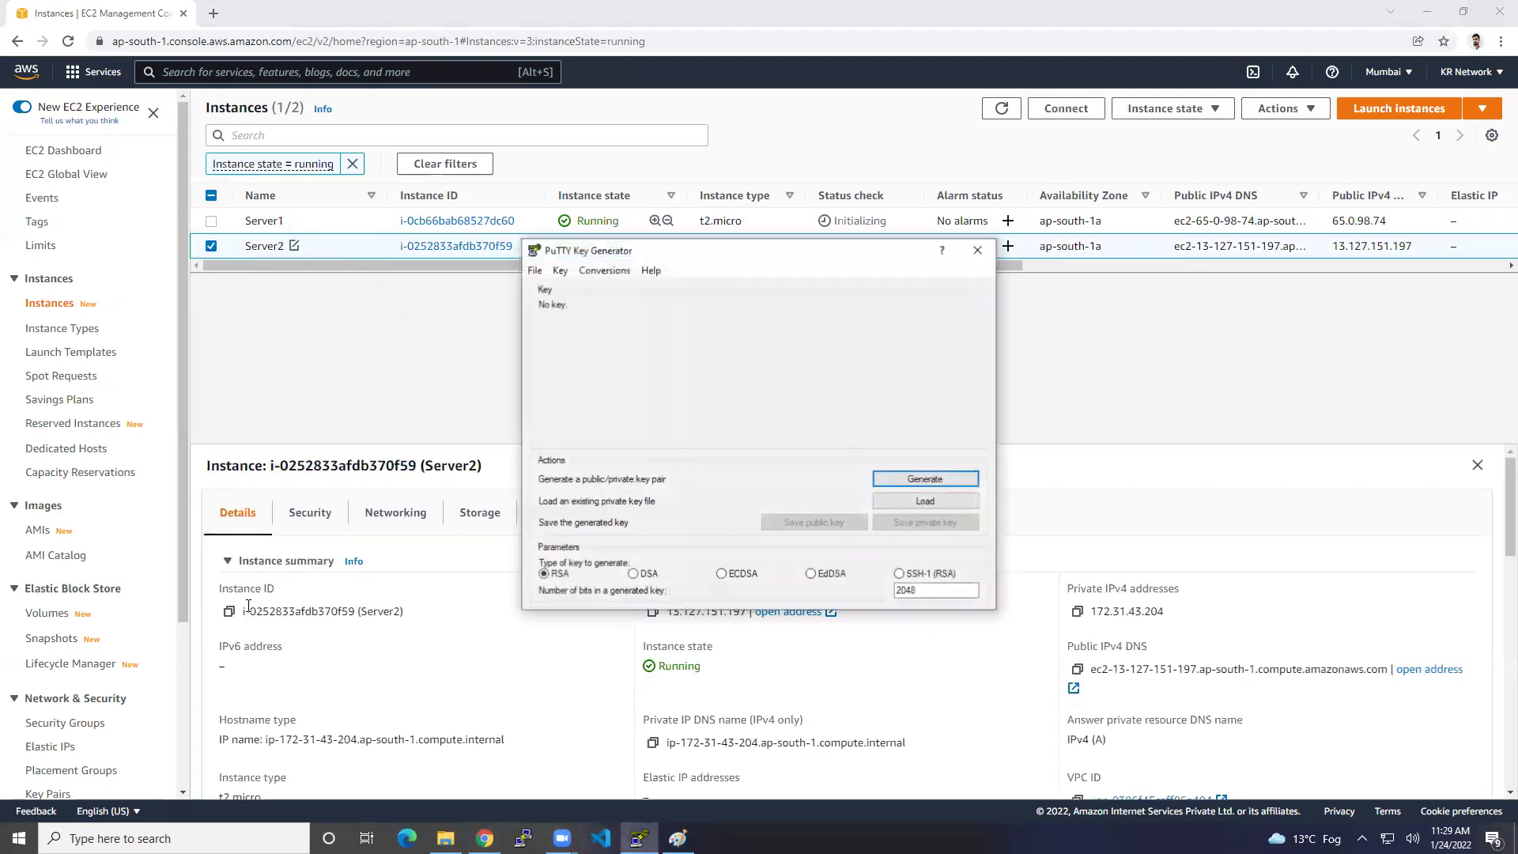
{"action": "left_click", "coordinate": [893, 502]}
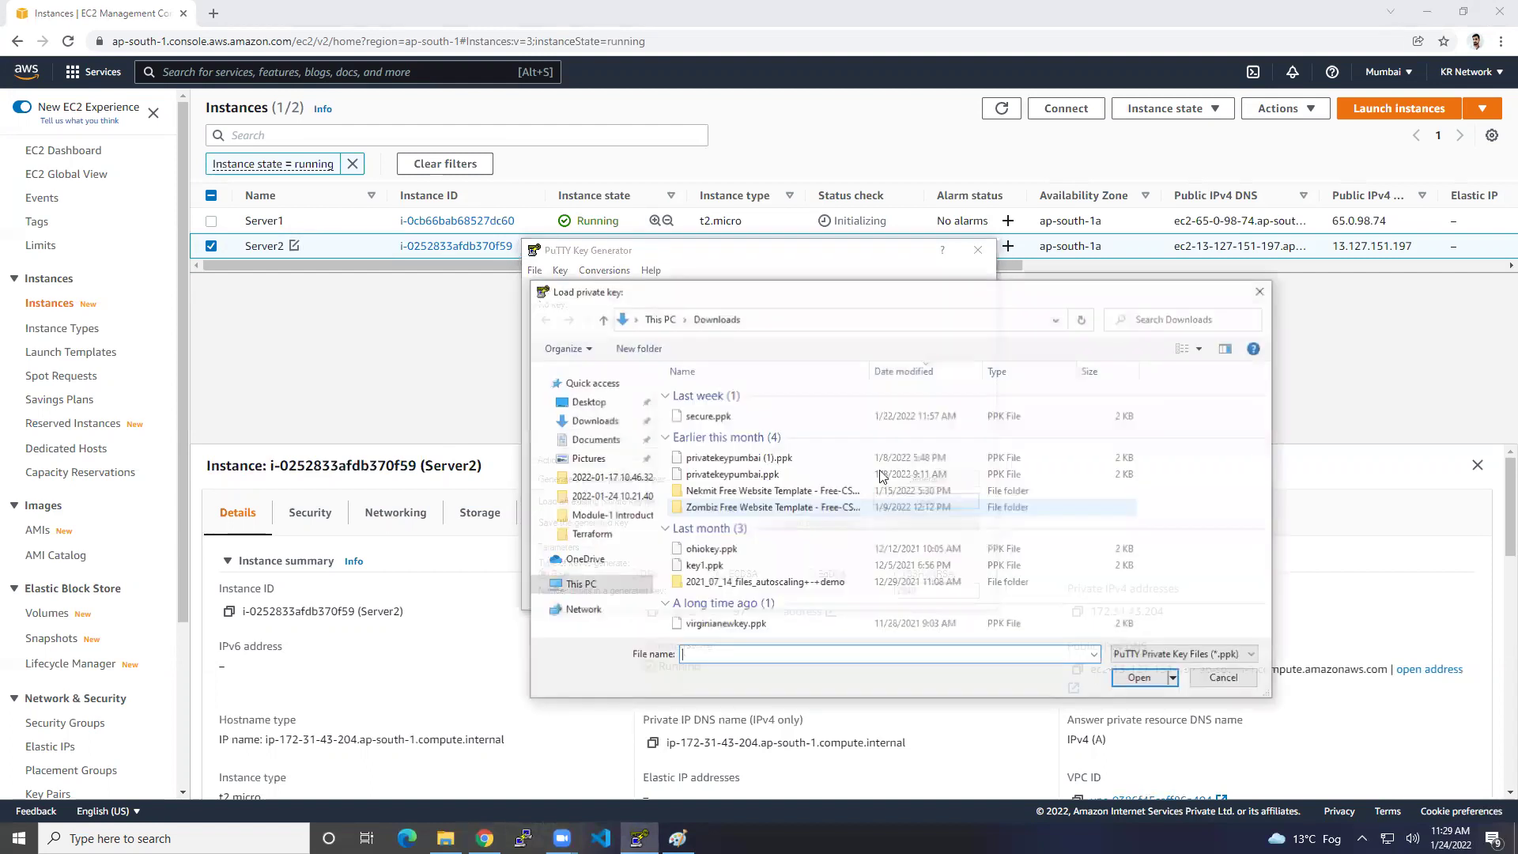
{"action": "left_click", "coordinate": [1154, 655]}
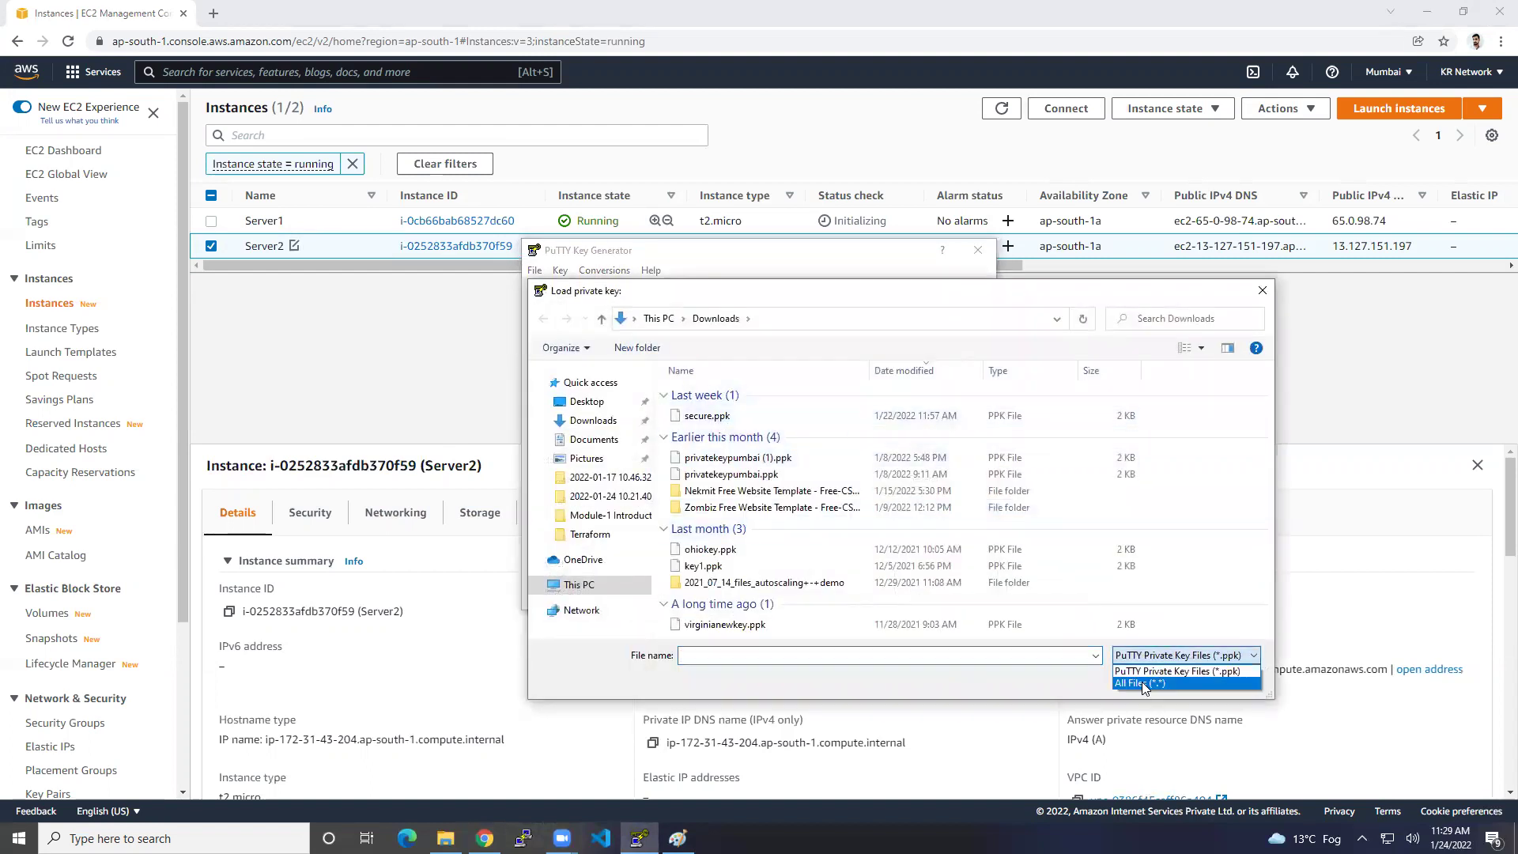
{"action": "left_click", "coordinate": [1142, 678]}
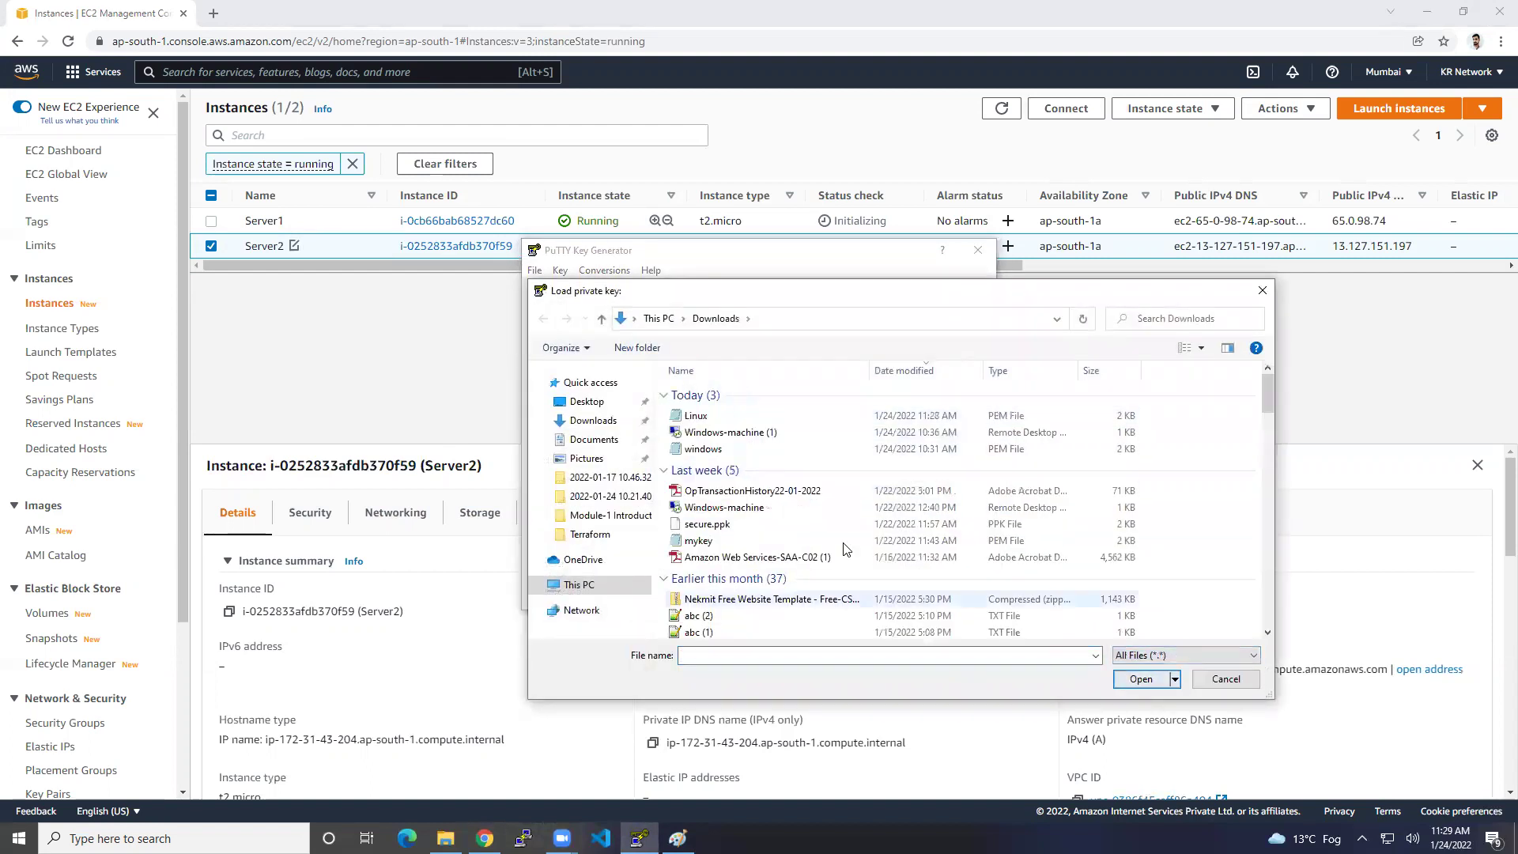
{"action": "left_click", "coordinate": [710, 416]}
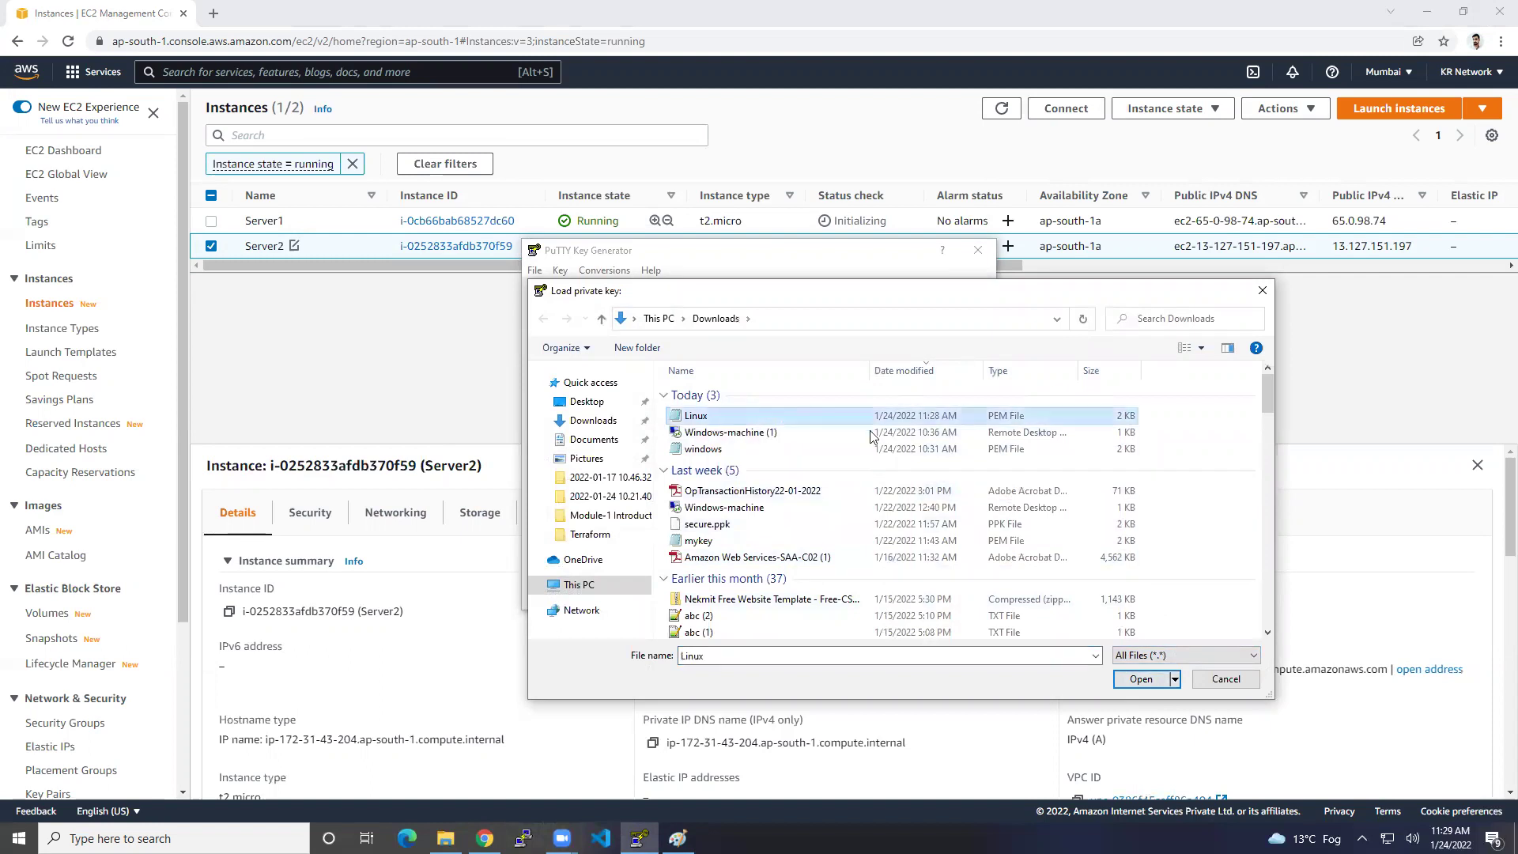
{"action": "left_click", "coordinate": [1141, 678]}
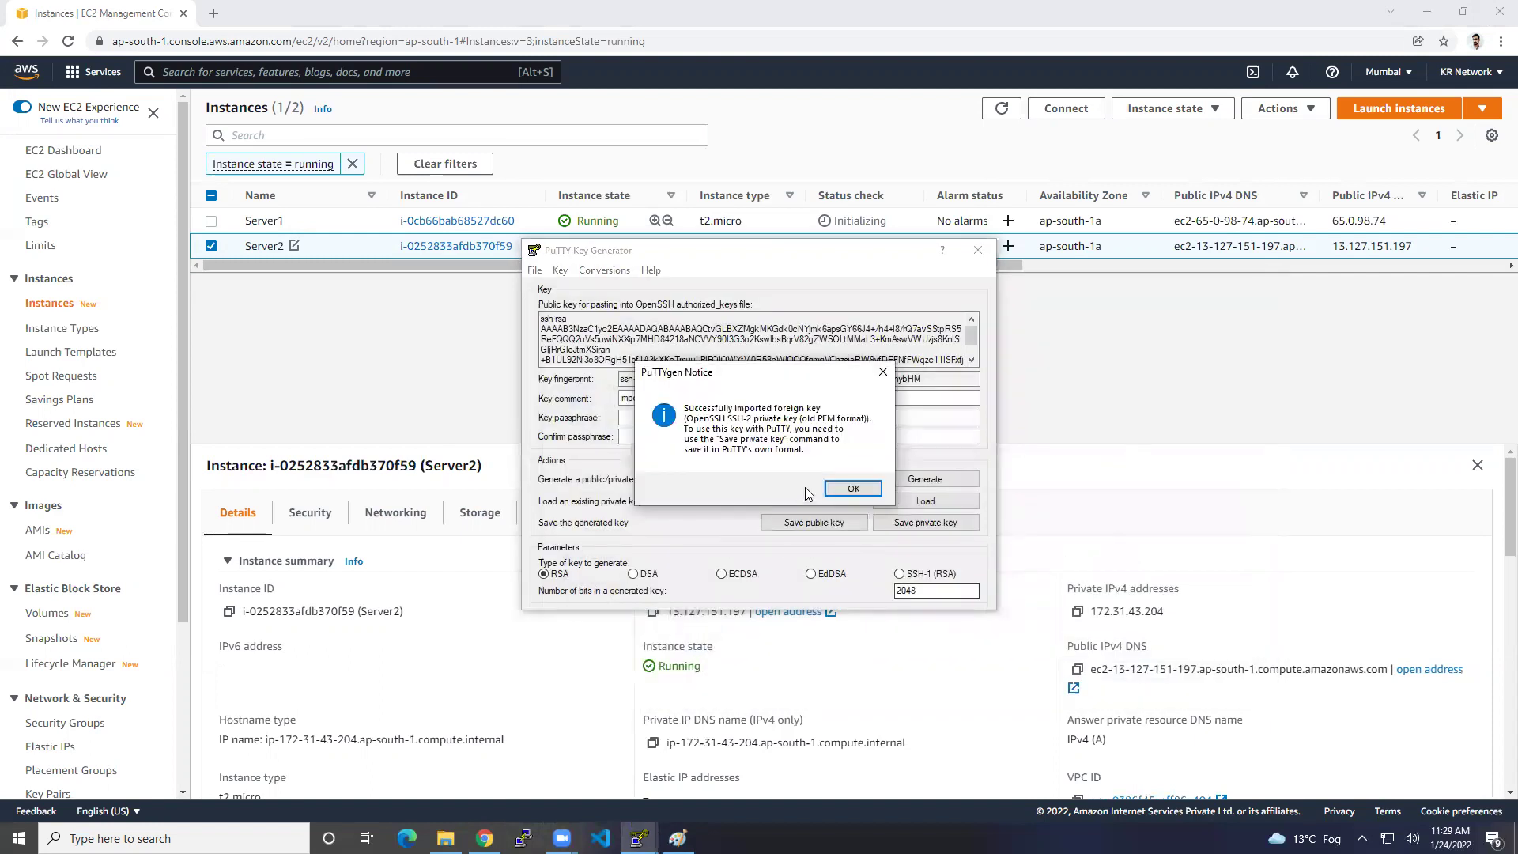
{"action": "left_click", "coordinate": [837, 487]}
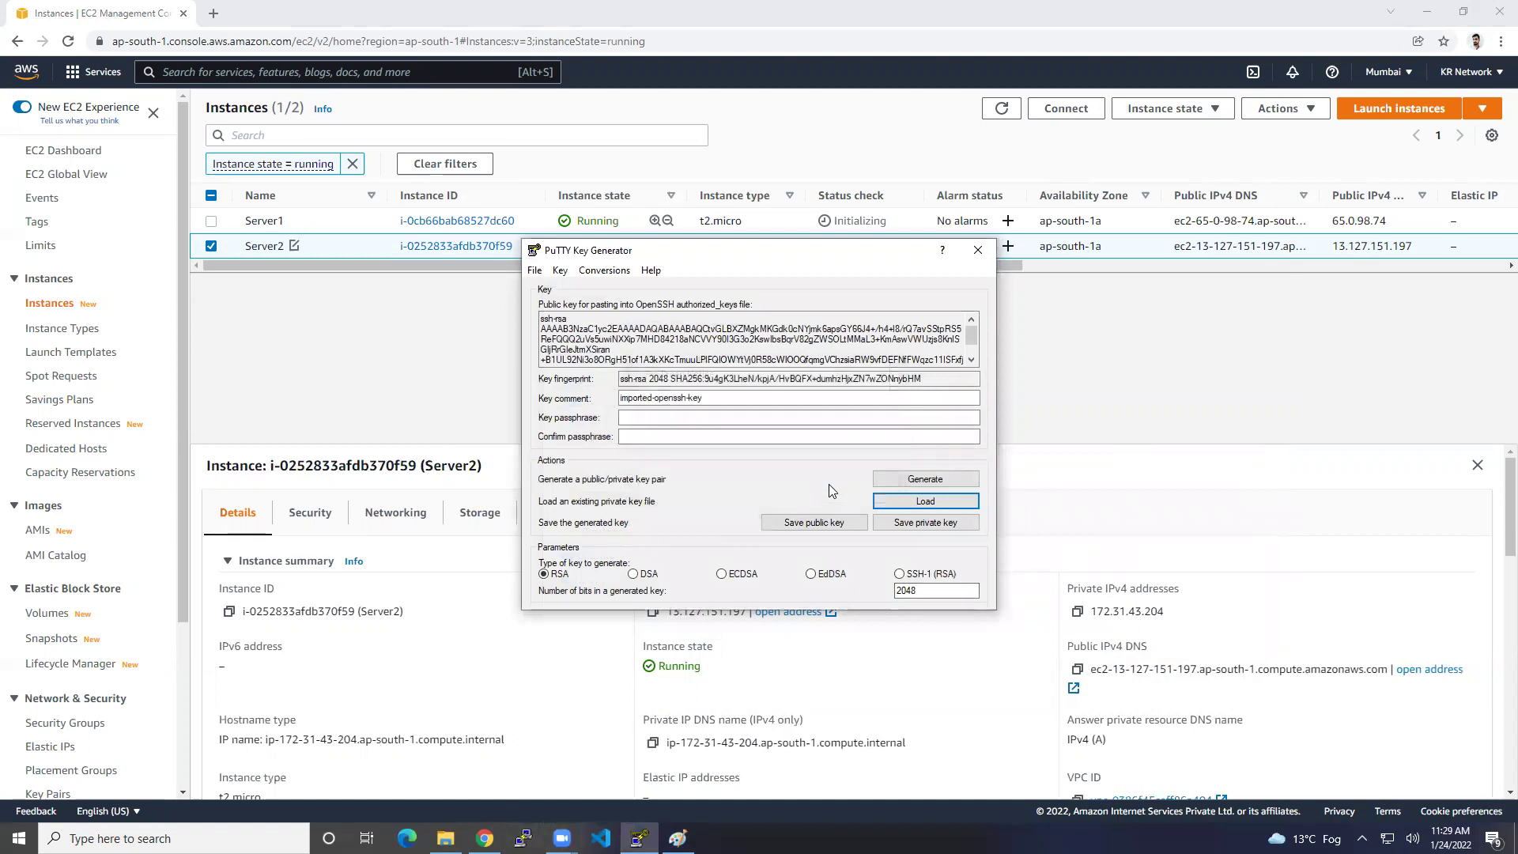
{"action": "left_click", "coordinate": [910, 525]}
{"action": "left_click", "coordinate": [772, 475]}
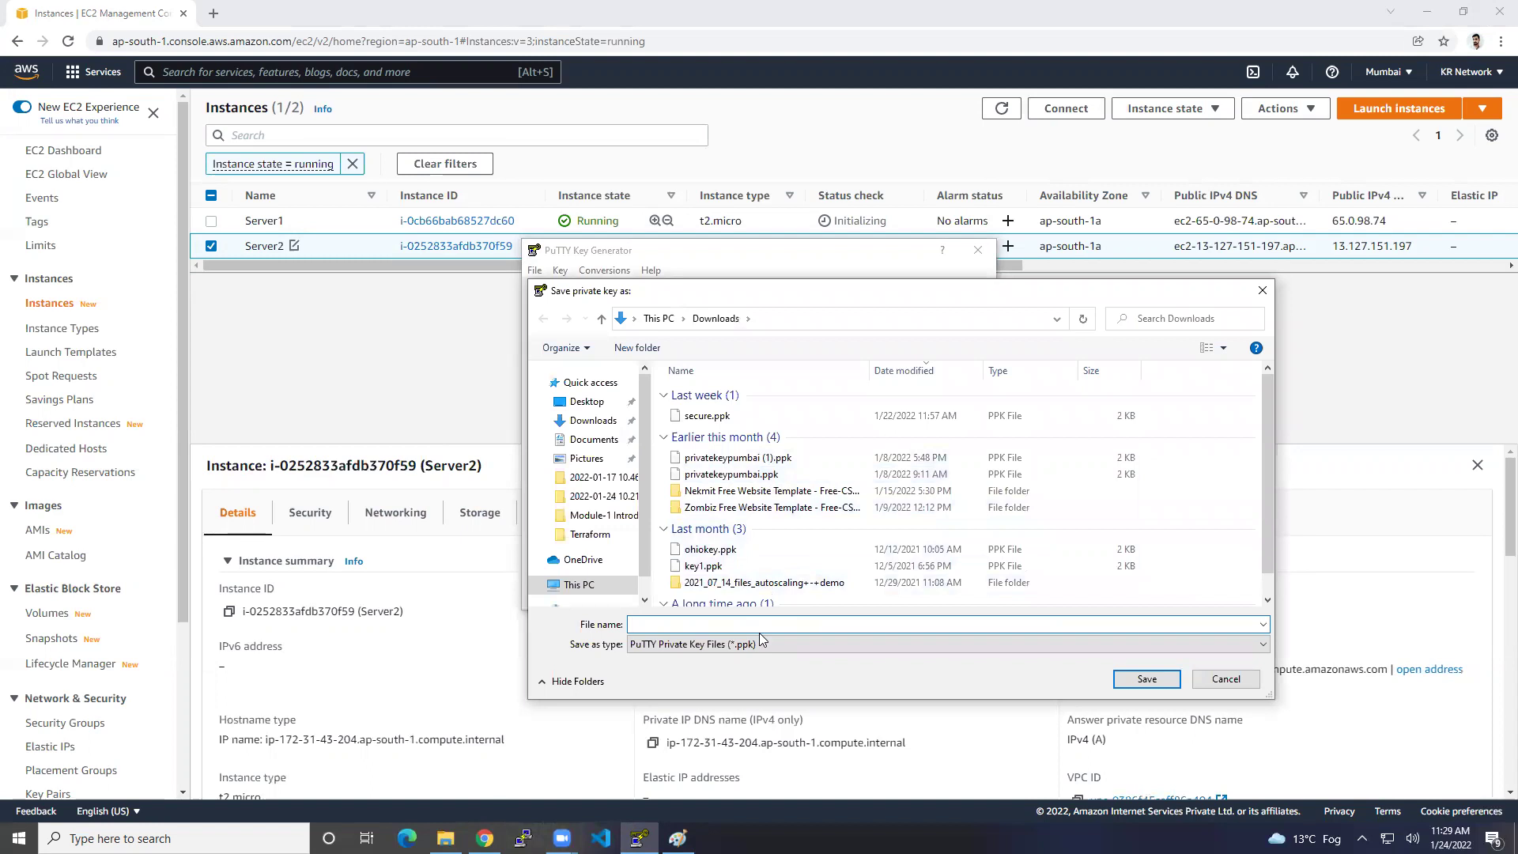
{"action": "type", "text": "Linuxserver"}
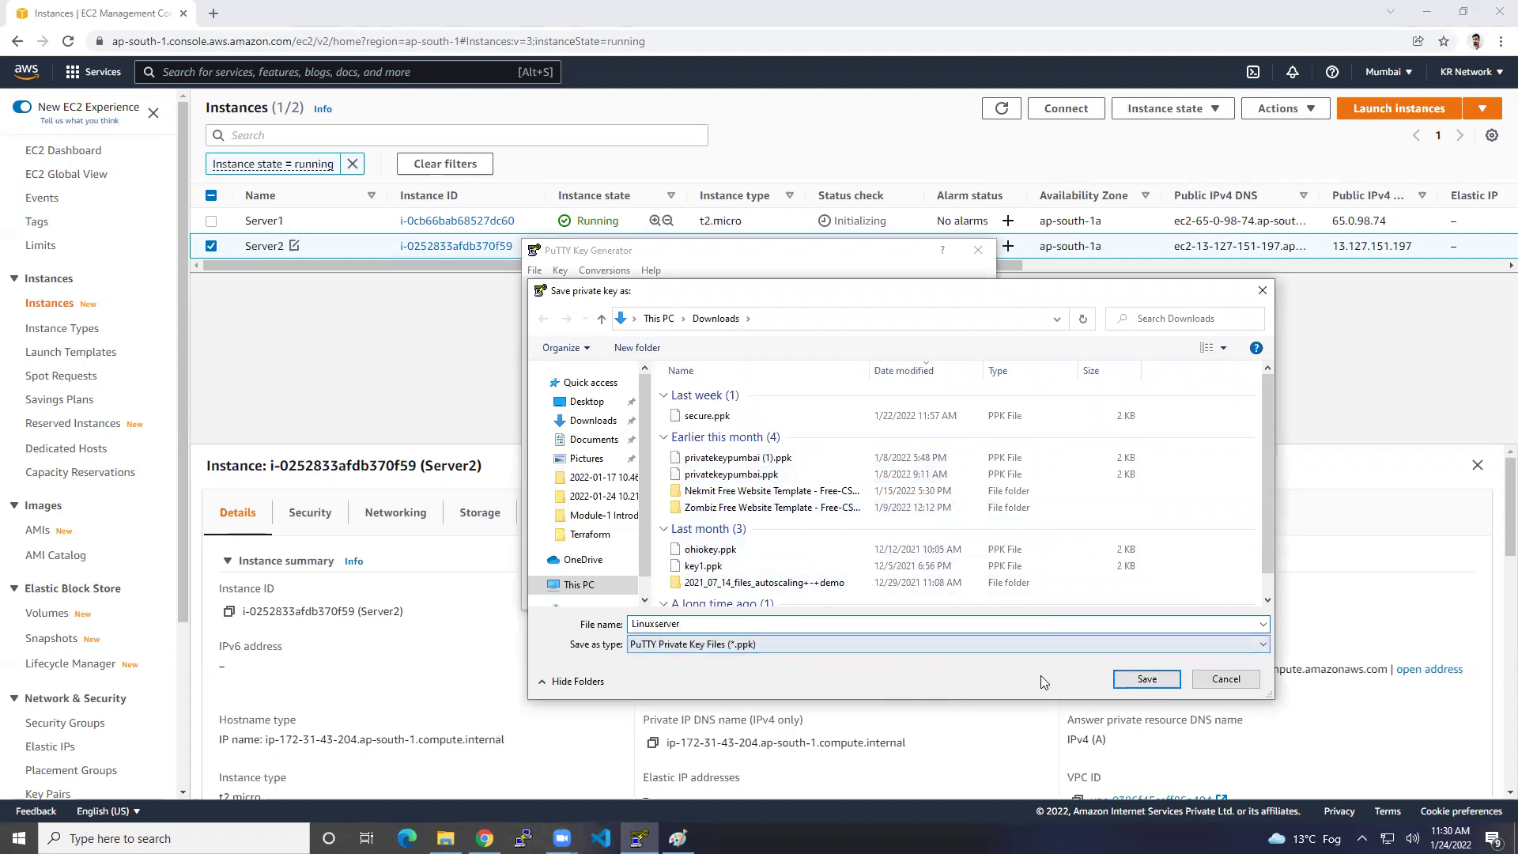
{"action": "left_click", "coordinate": [1129, 682]}
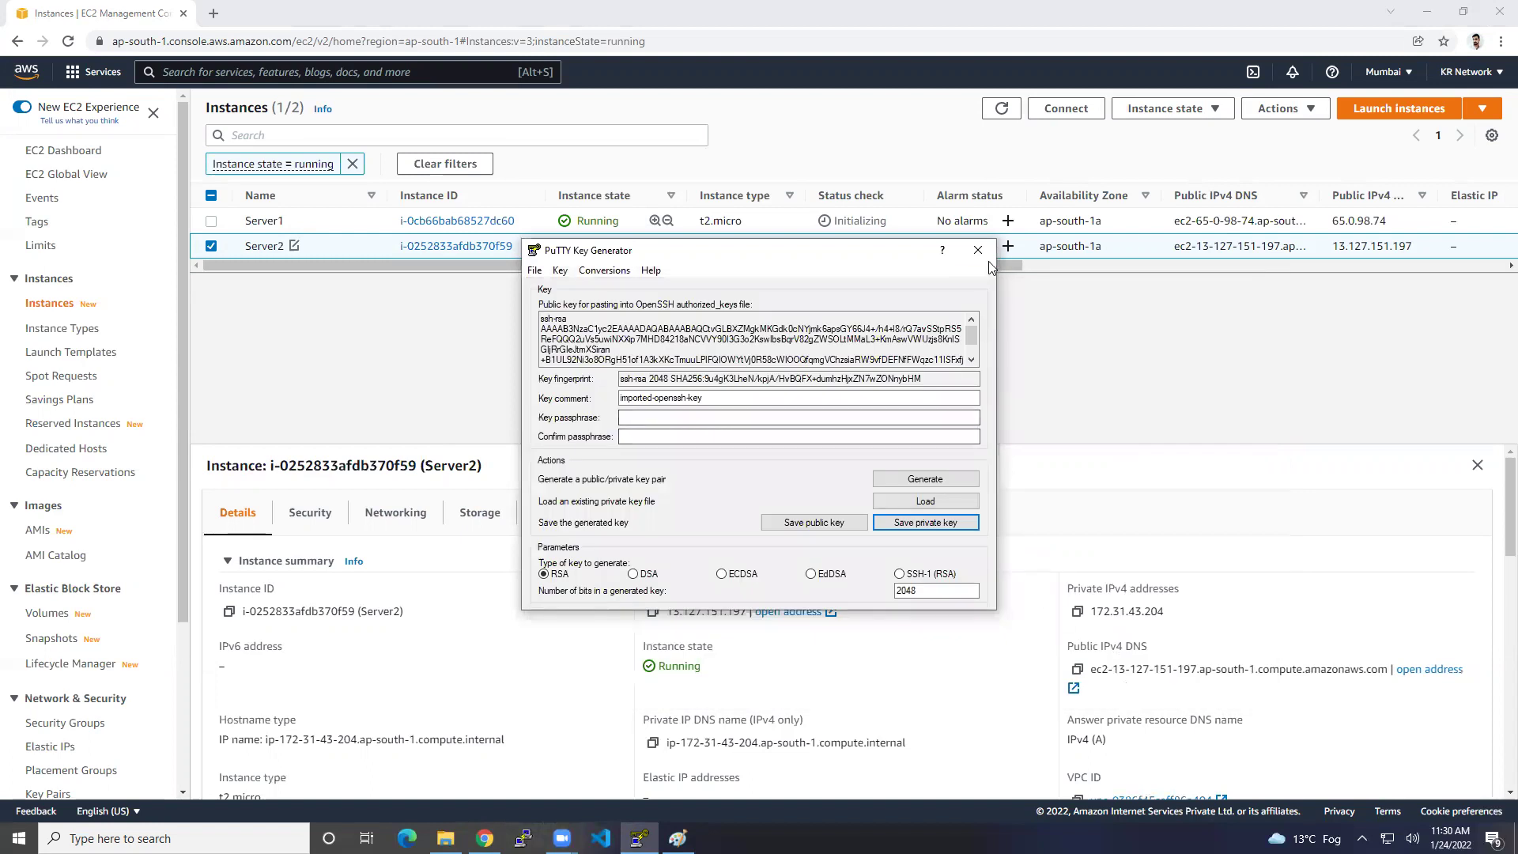
{"action": "left_click", "coordinate": [978, 250]}
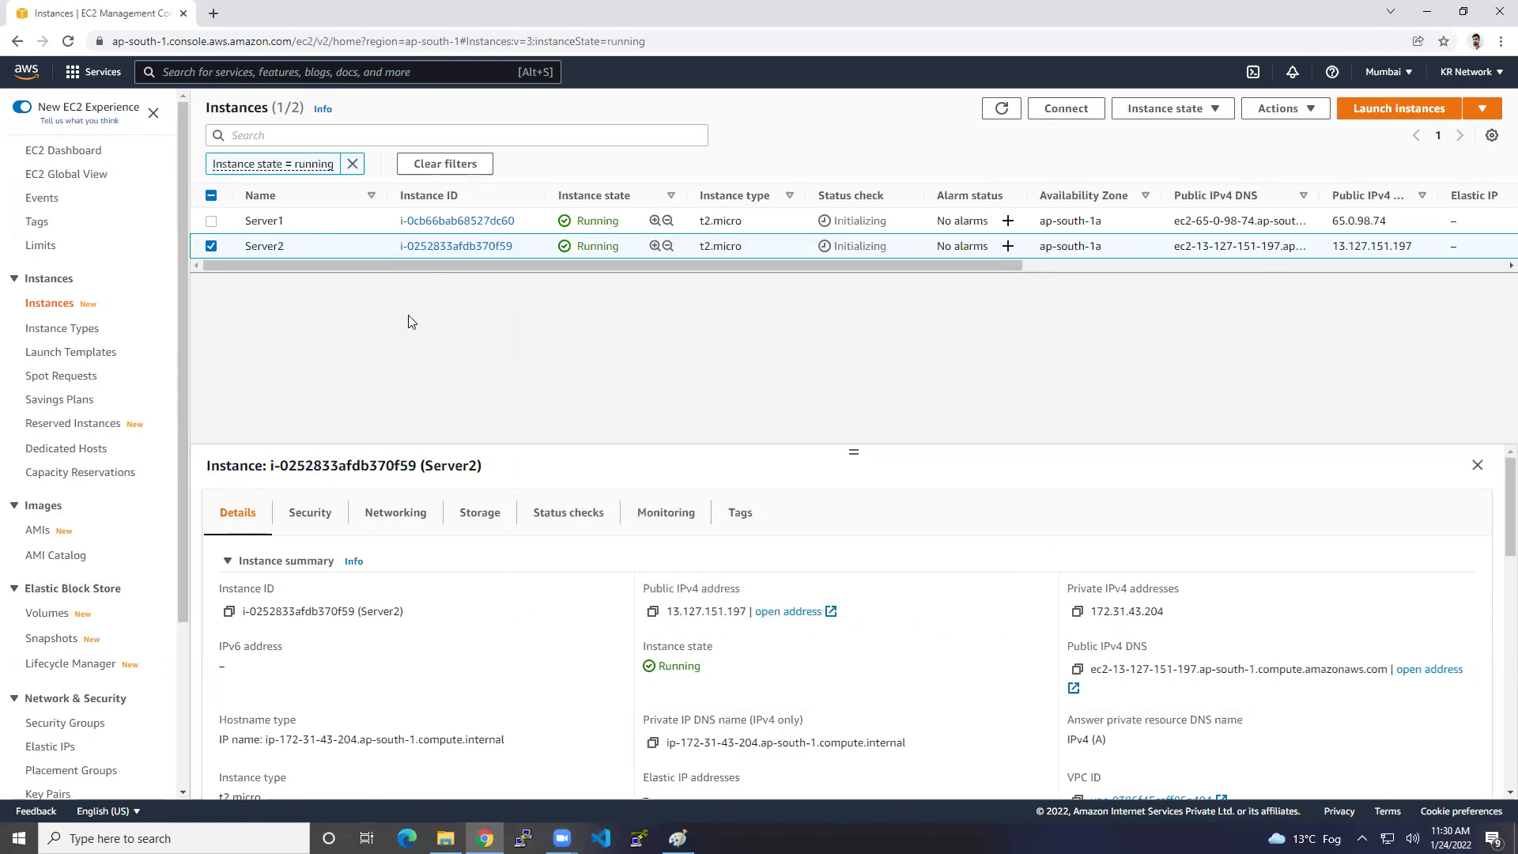
Step: Set up a PuTTY session to Server1's public IP 65.0.98.74 using the Linuxserver.ppk key
{"action": "left_click", "coordinate": [352, 224]}
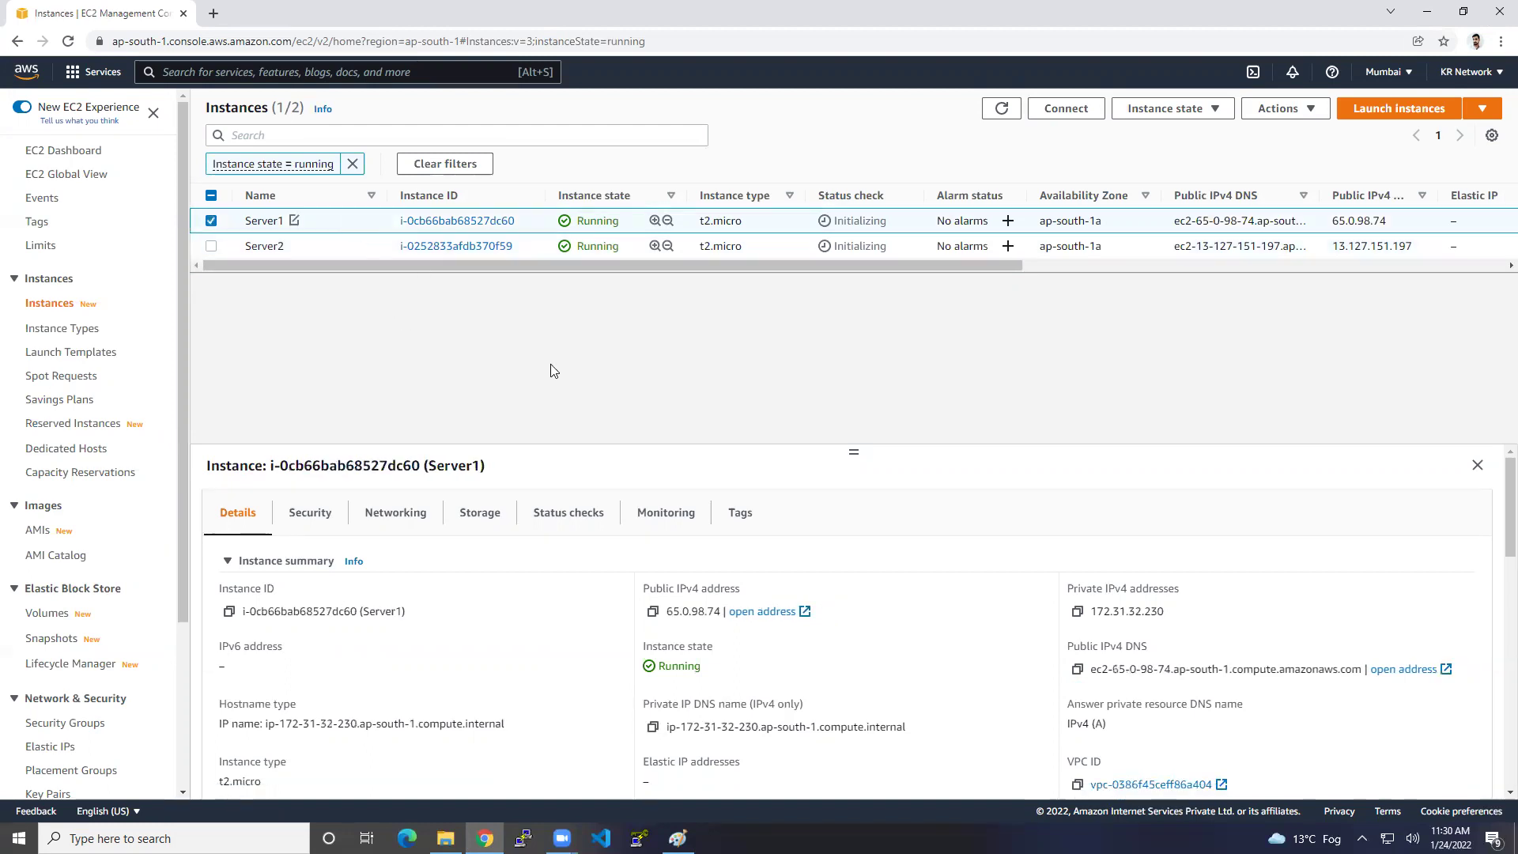
{"action": "left_click", "coordinate": [652, 612]}
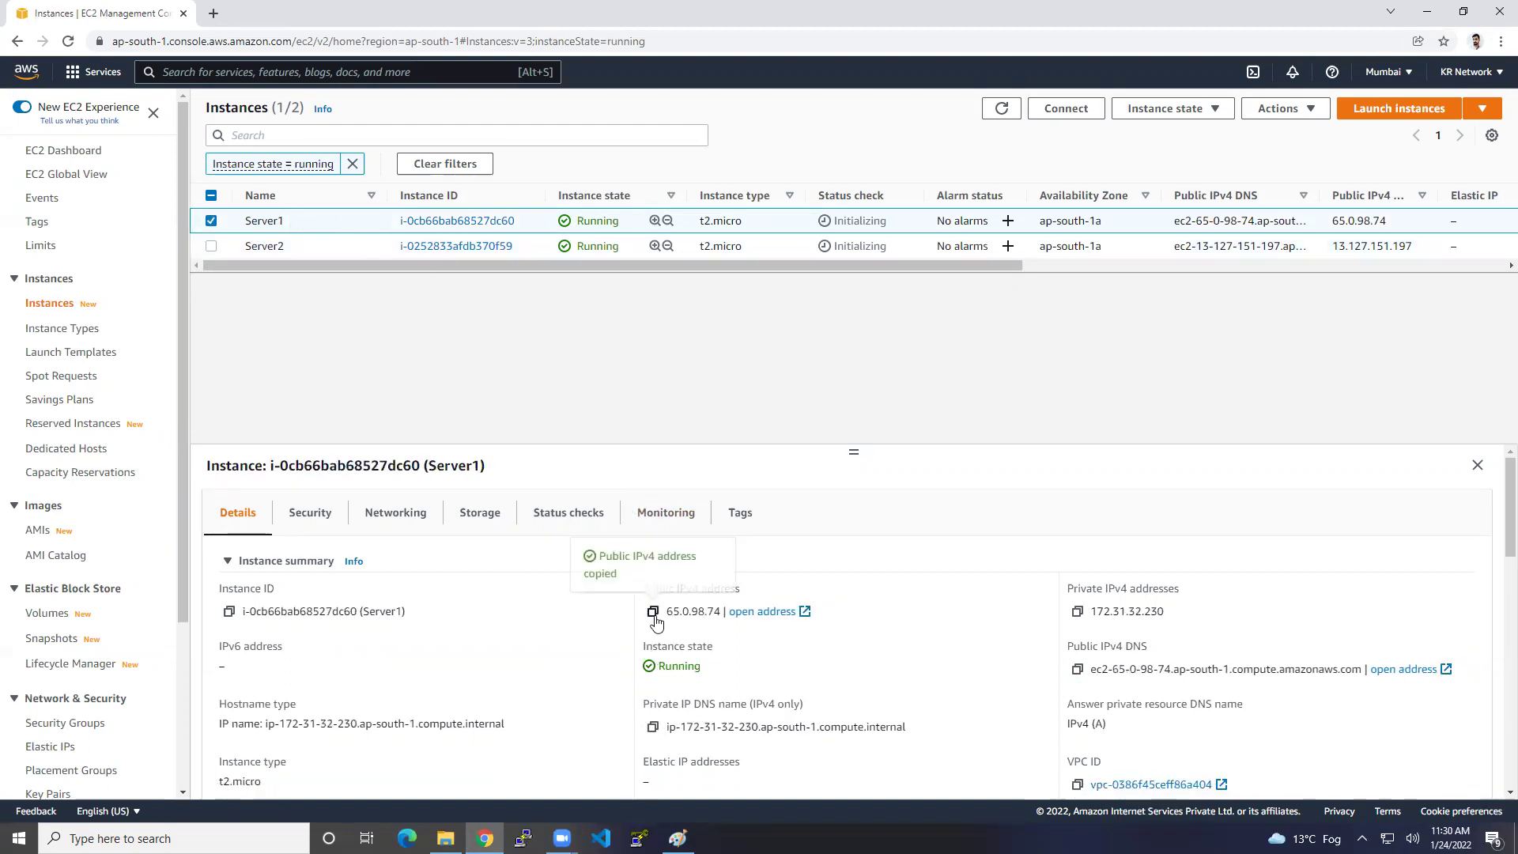
{"action": "left_click", "coordinate": [523, 838]}
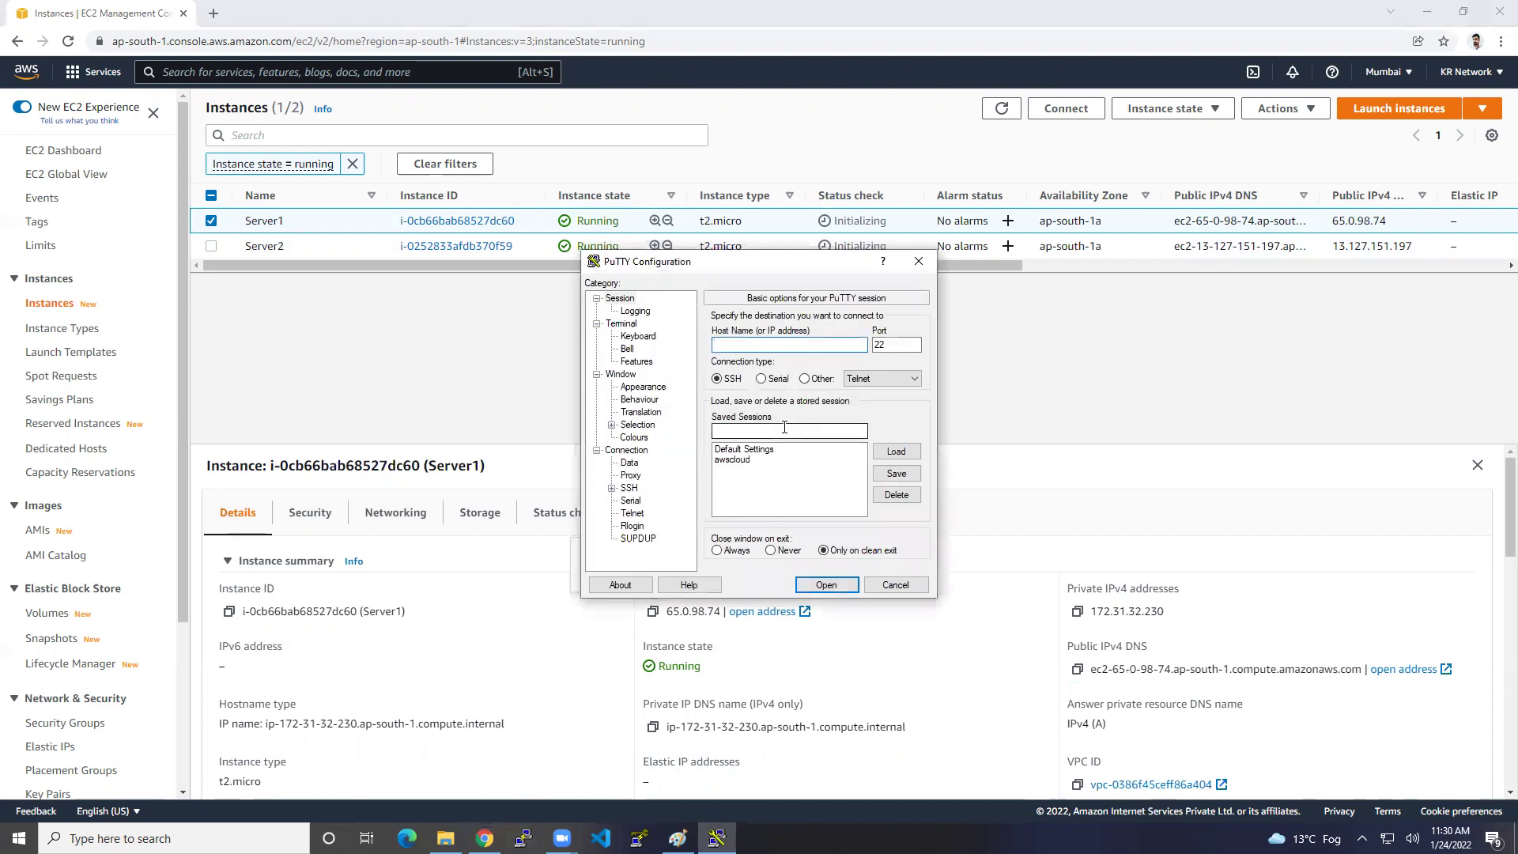
{"action": "key", "text": "ctrl+v"}
{"action": "left_click", "coordinate": [611, 487]}
{"action": "left_click", "coordinate": [645, 502]}
{"action": "left_click", "coordinate": [888, 494]}
{"action": "left_click", "coordinate": [805, 412]}
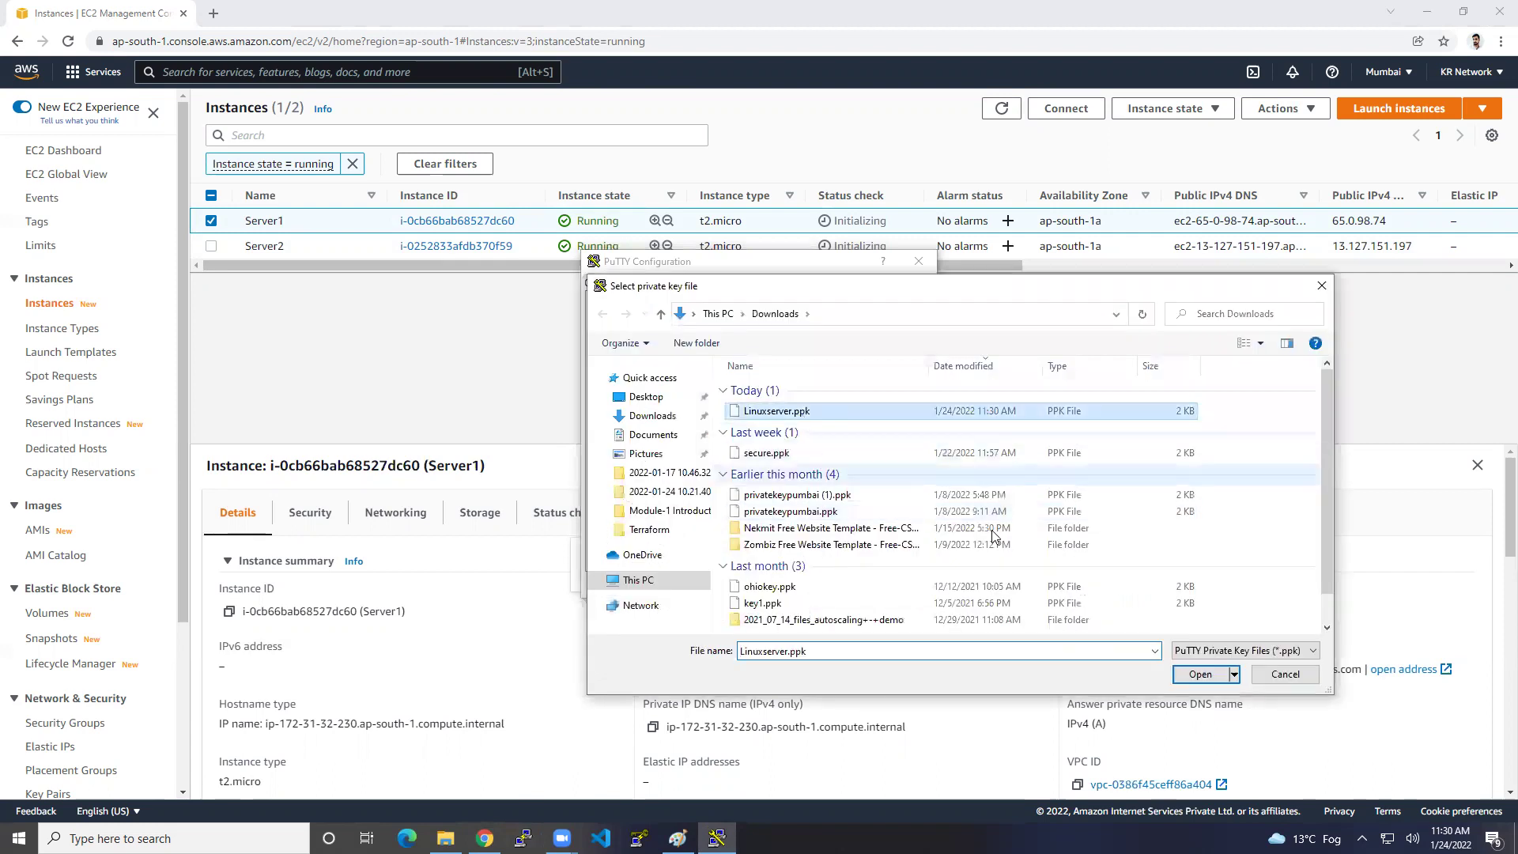
{"action": "left_click", "coordinate": [1200, 673]}
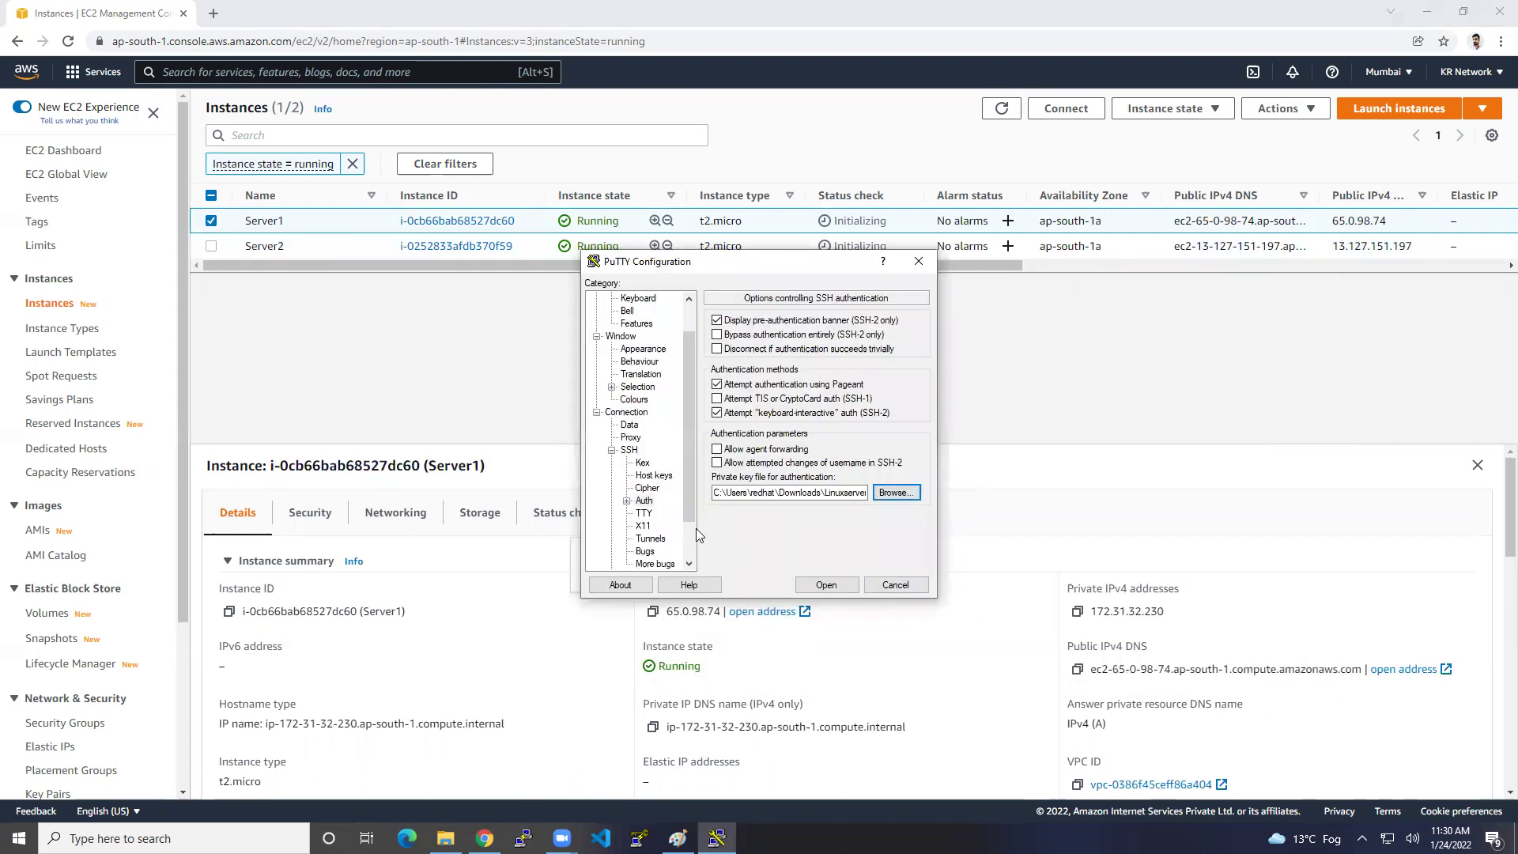
{"action": "scroll", "coordinate": [684, 507], "scroll_direction": "up", "scroll_amount": 1}
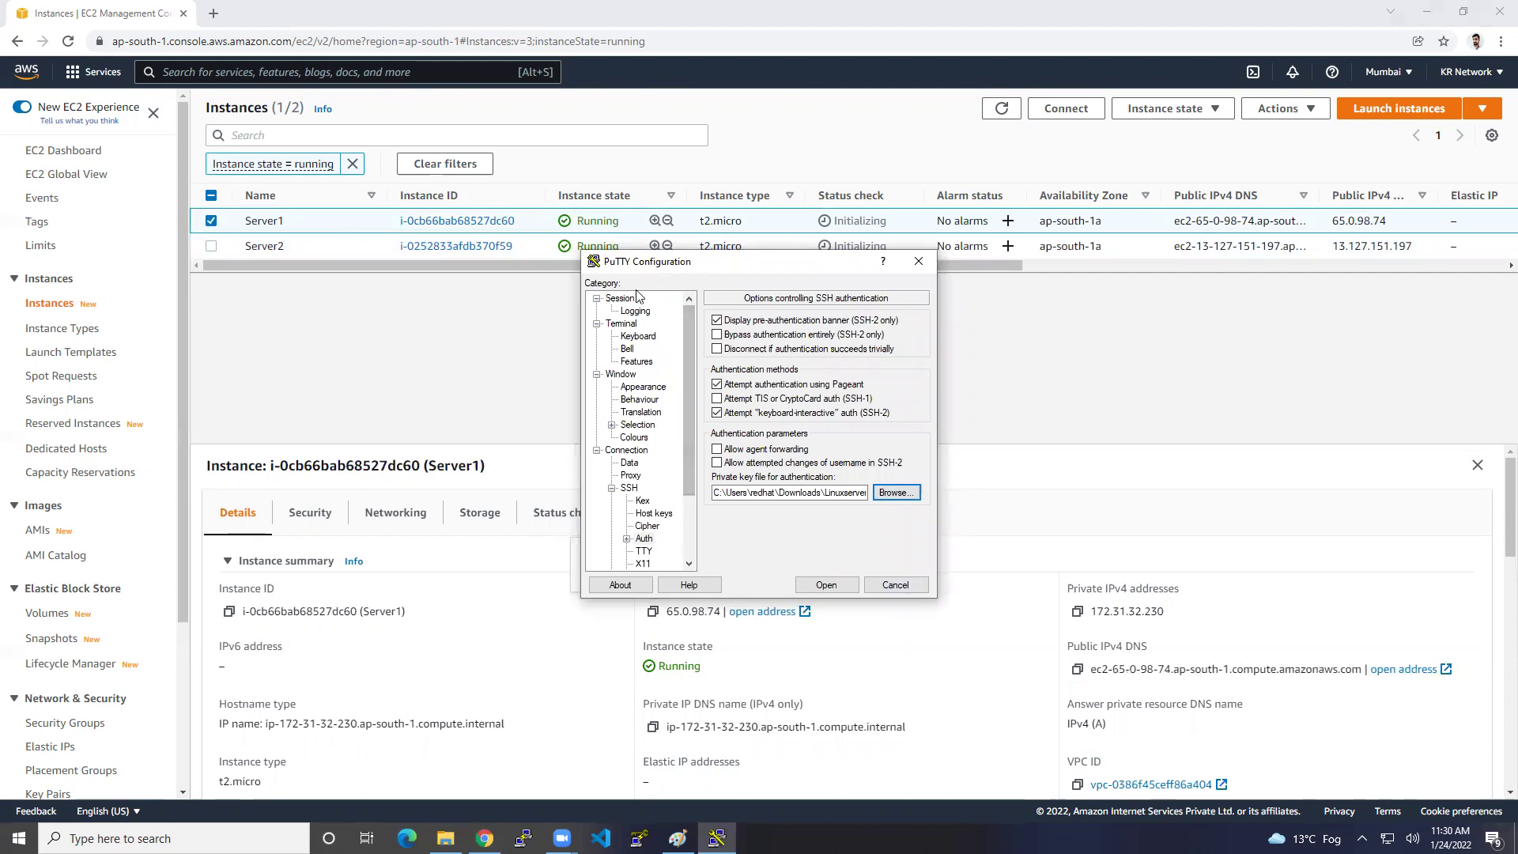
{"action": "left_click", "coordinate": [635, 298]}
Step: Connect to Server1, accept its host key, log in as ec2-user, and open Change Settings
{"action": "left_click", "coordinate": [832, 585]}
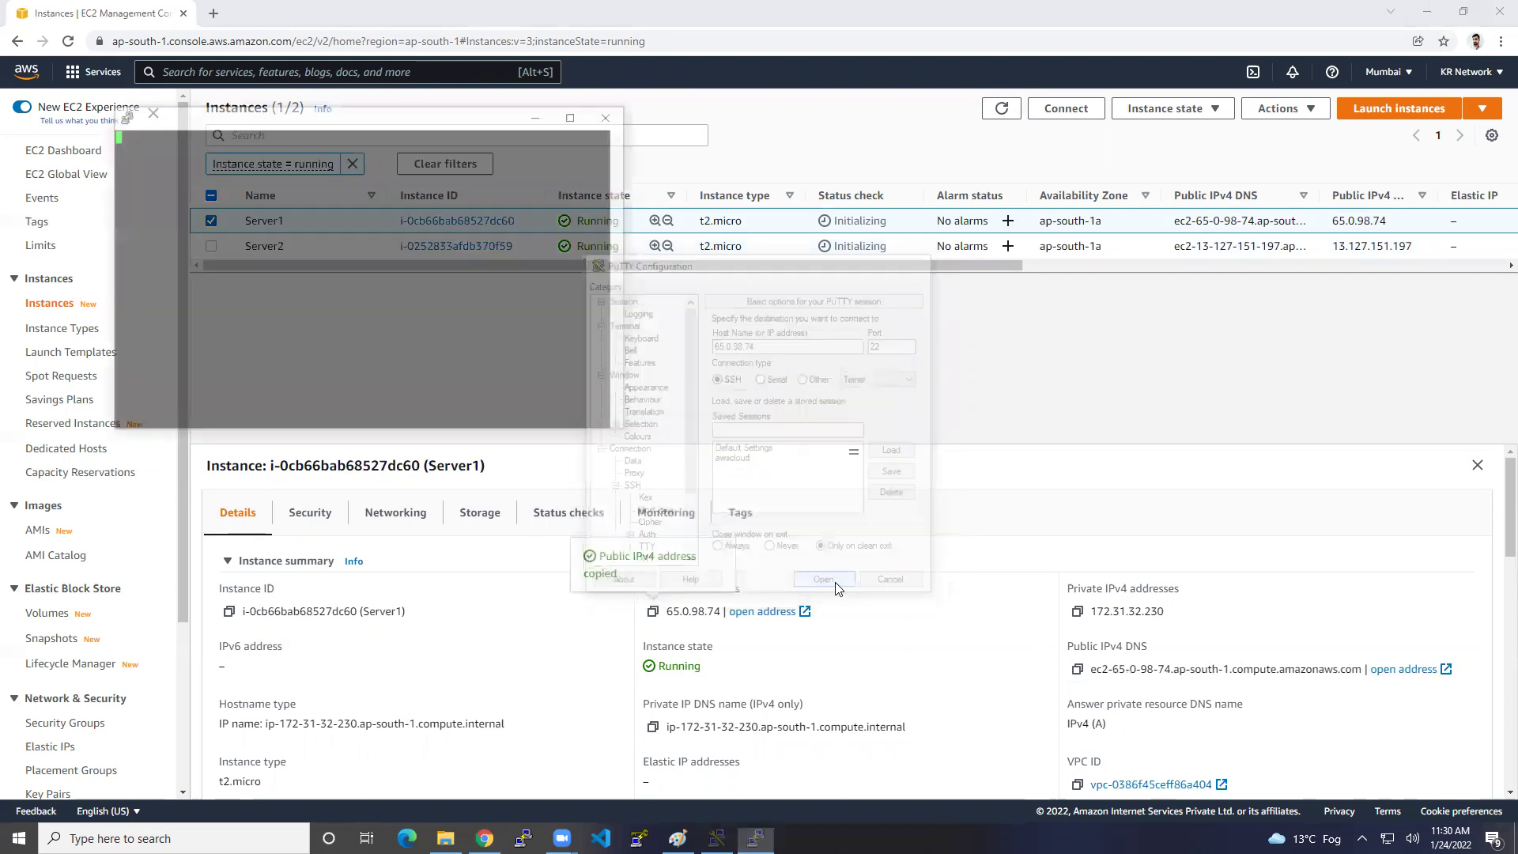
{"action": "left_click", "coordinate": [399, 387]}
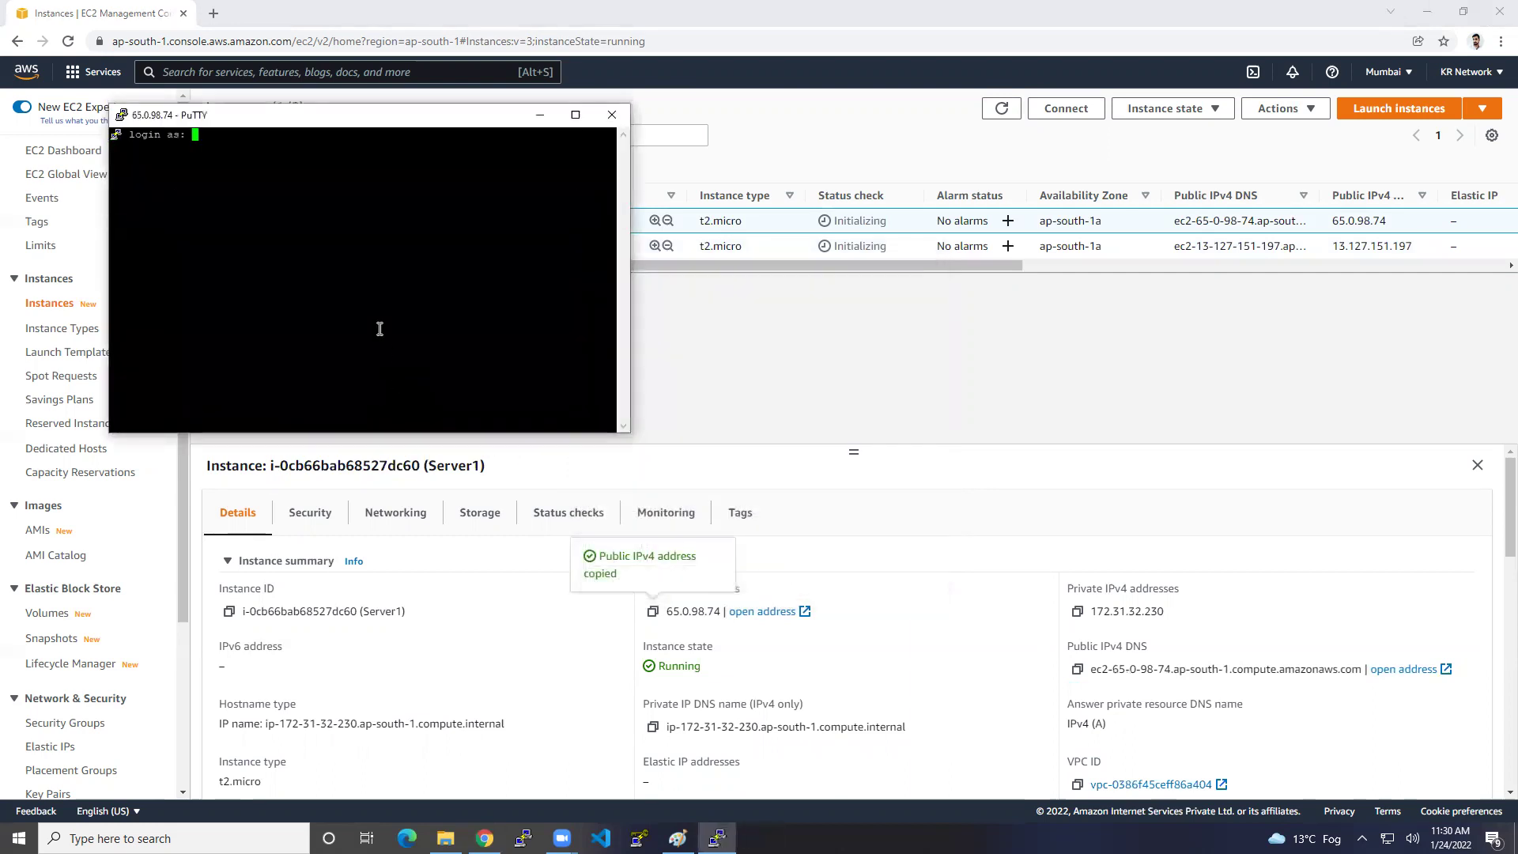
{"action": "type", "text": "ec2-user"}
{"action": "key", "text": "Return"}
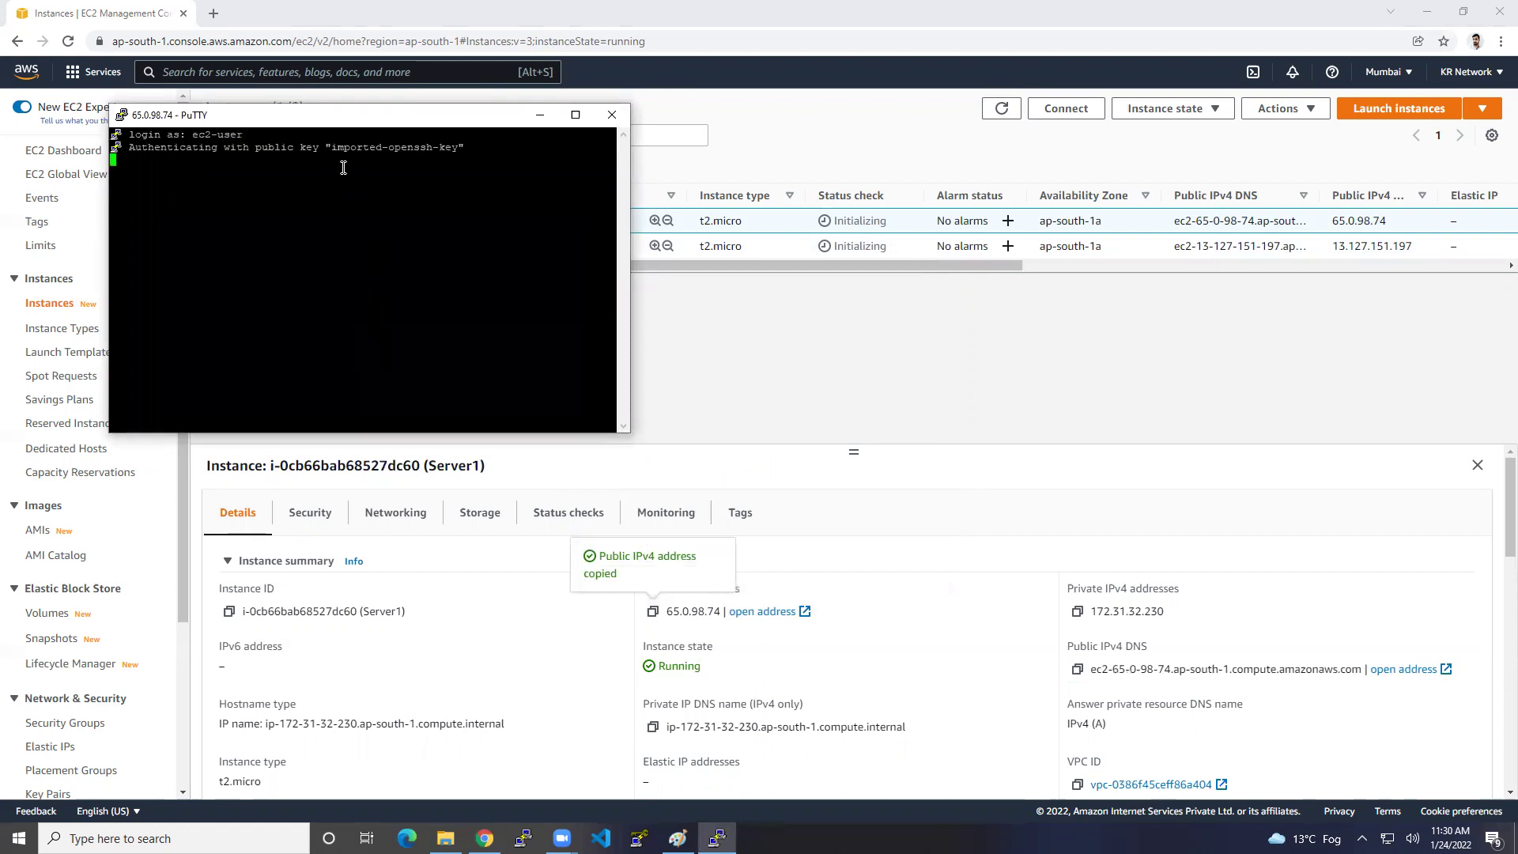
{"action": "right_click", "coordinate": [335, 129]}
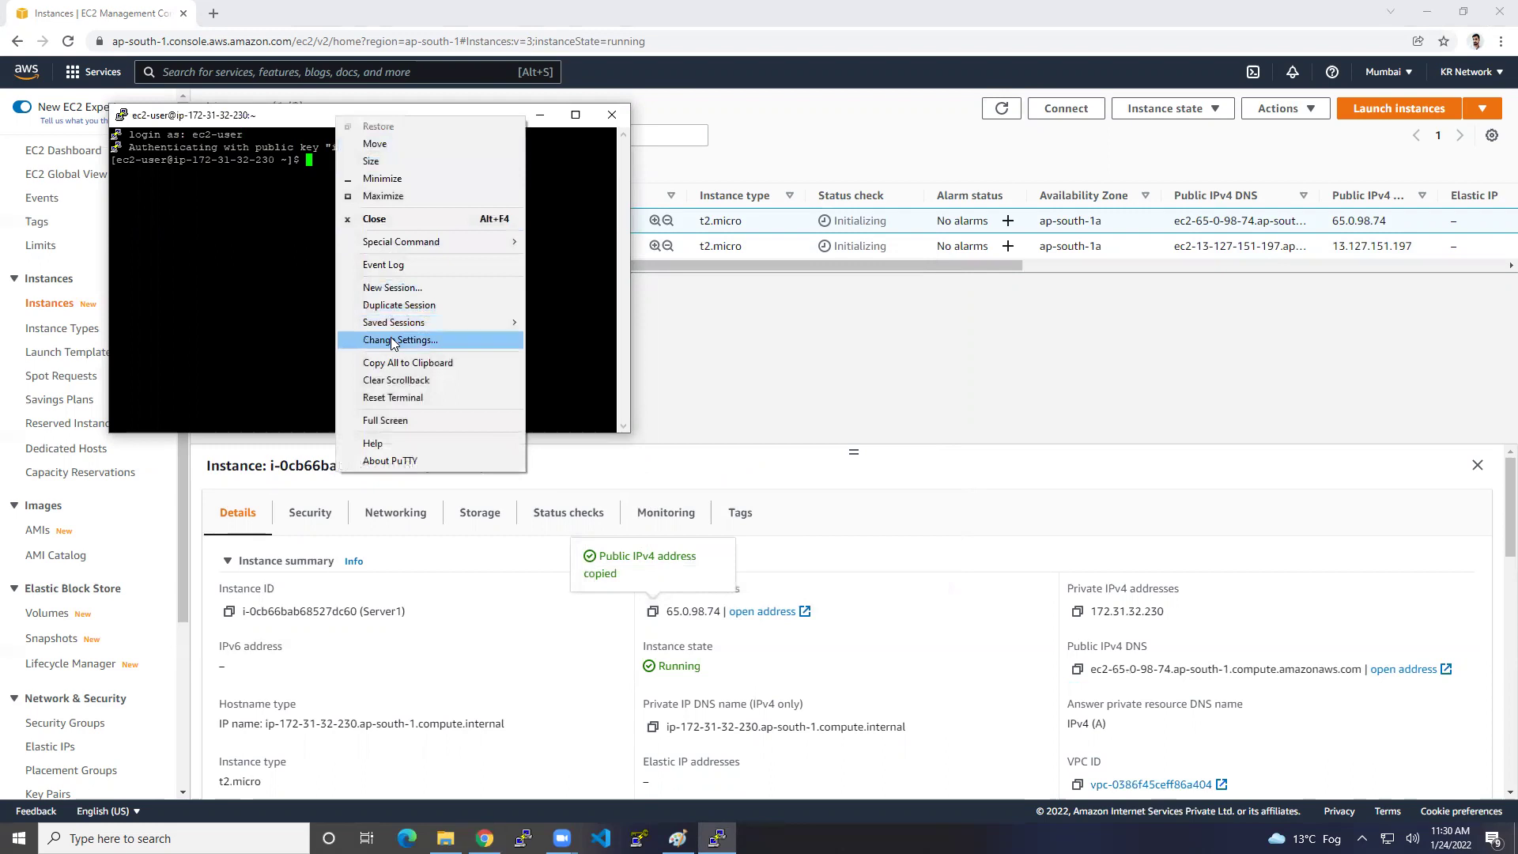
{"action": "left_click", "coordinate": [442, 339]}
Step: Change the session's terminal font to bold size 12 and apply it
{"action": "left_click", "coordinate": [642, 387]}
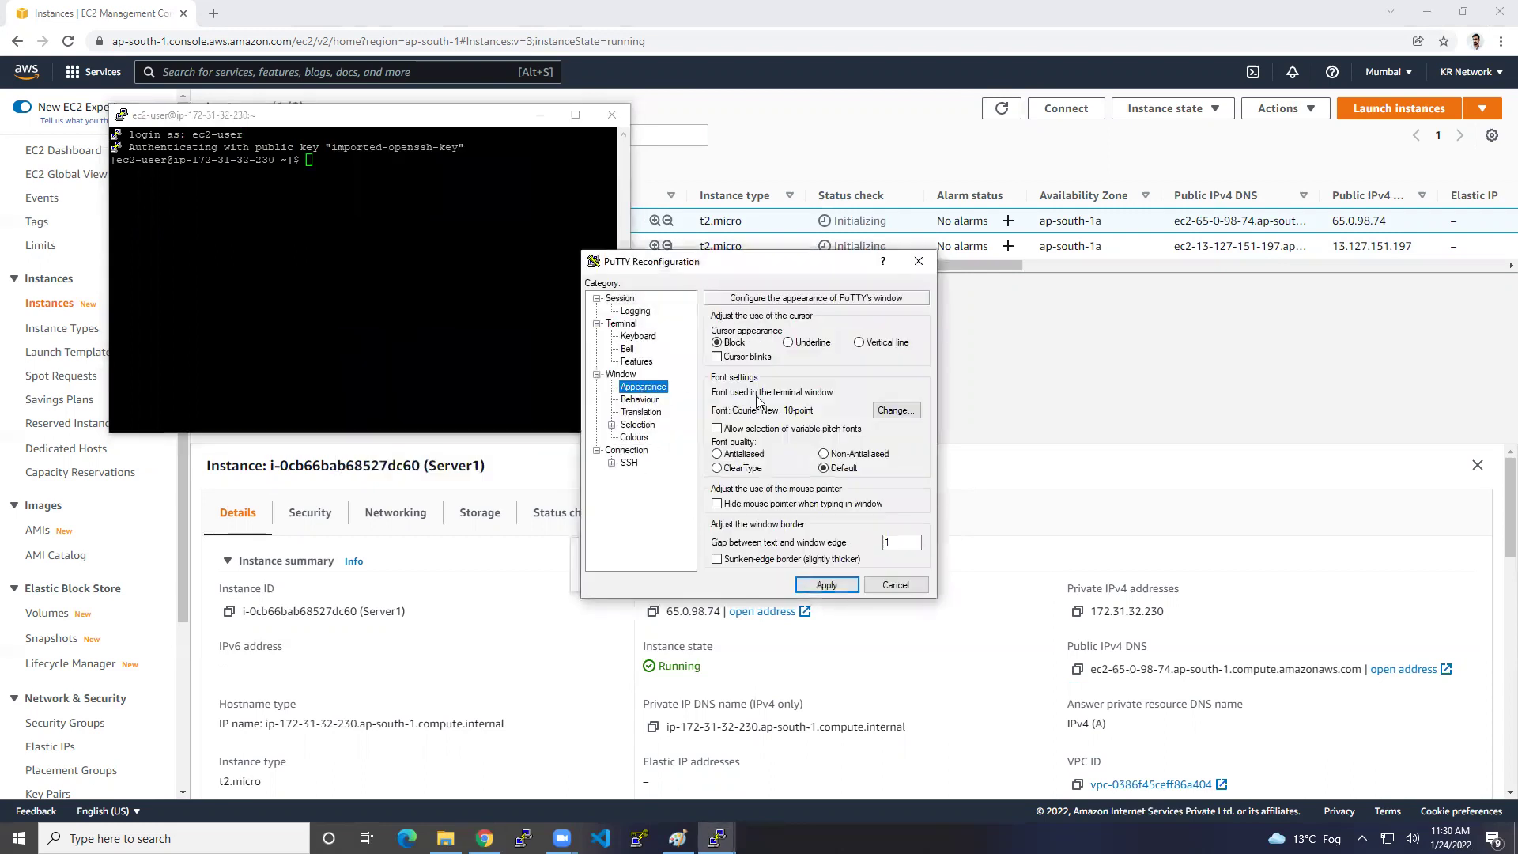
{"action": "left_click", "coordinate": [895, 410]}
{"action": "left_click", "coordinate": [794, 458]}
{"action": "left_click", "coordinate": [887, 450]}
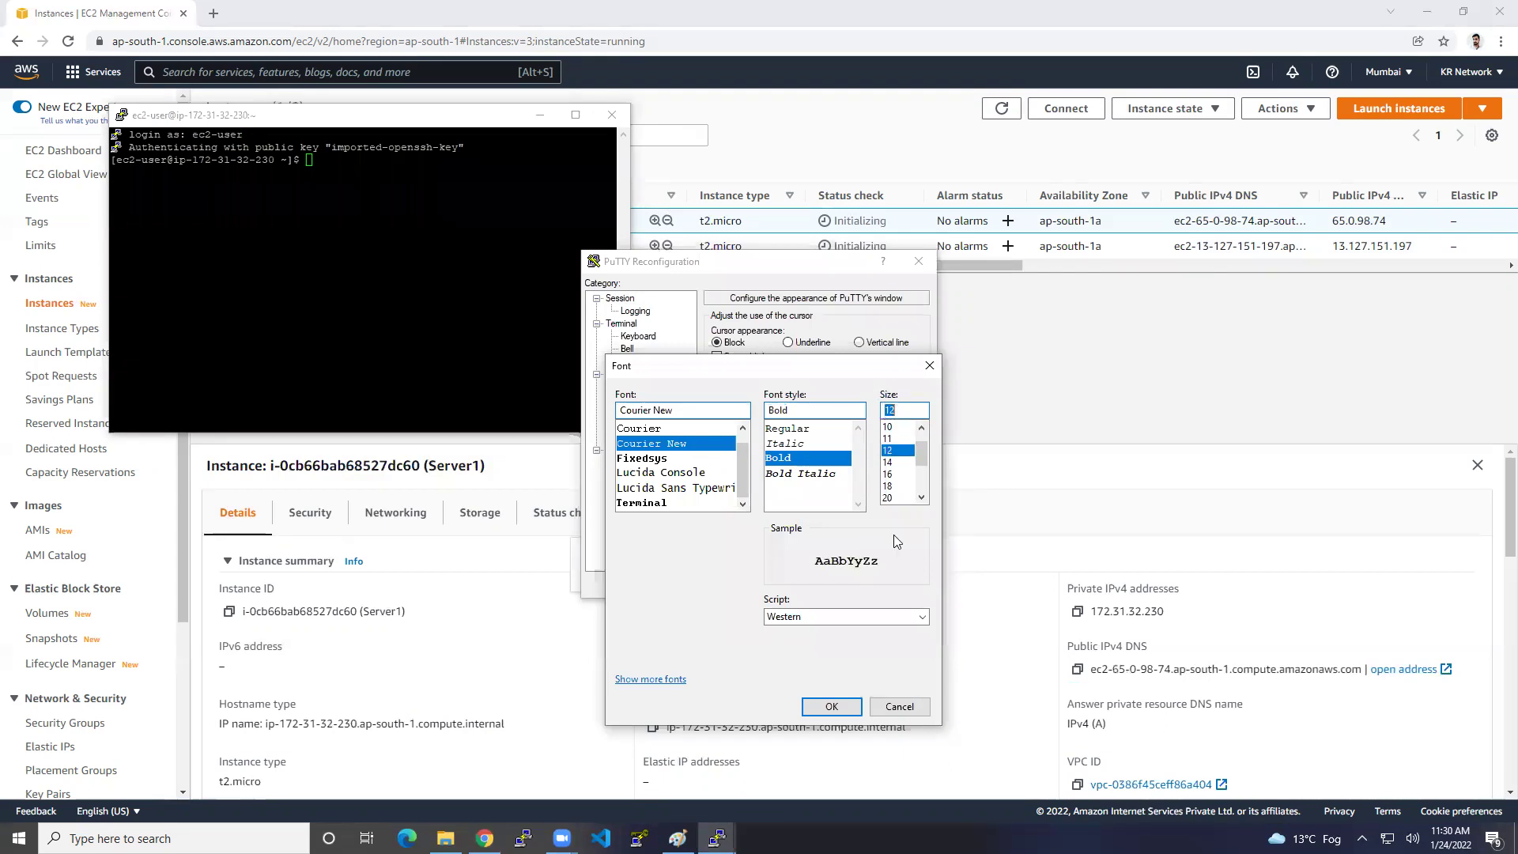
{"action": "left_click", "coordinate": [831, 706]}
{"action": "left_click", "coordinate": [633, 437]}
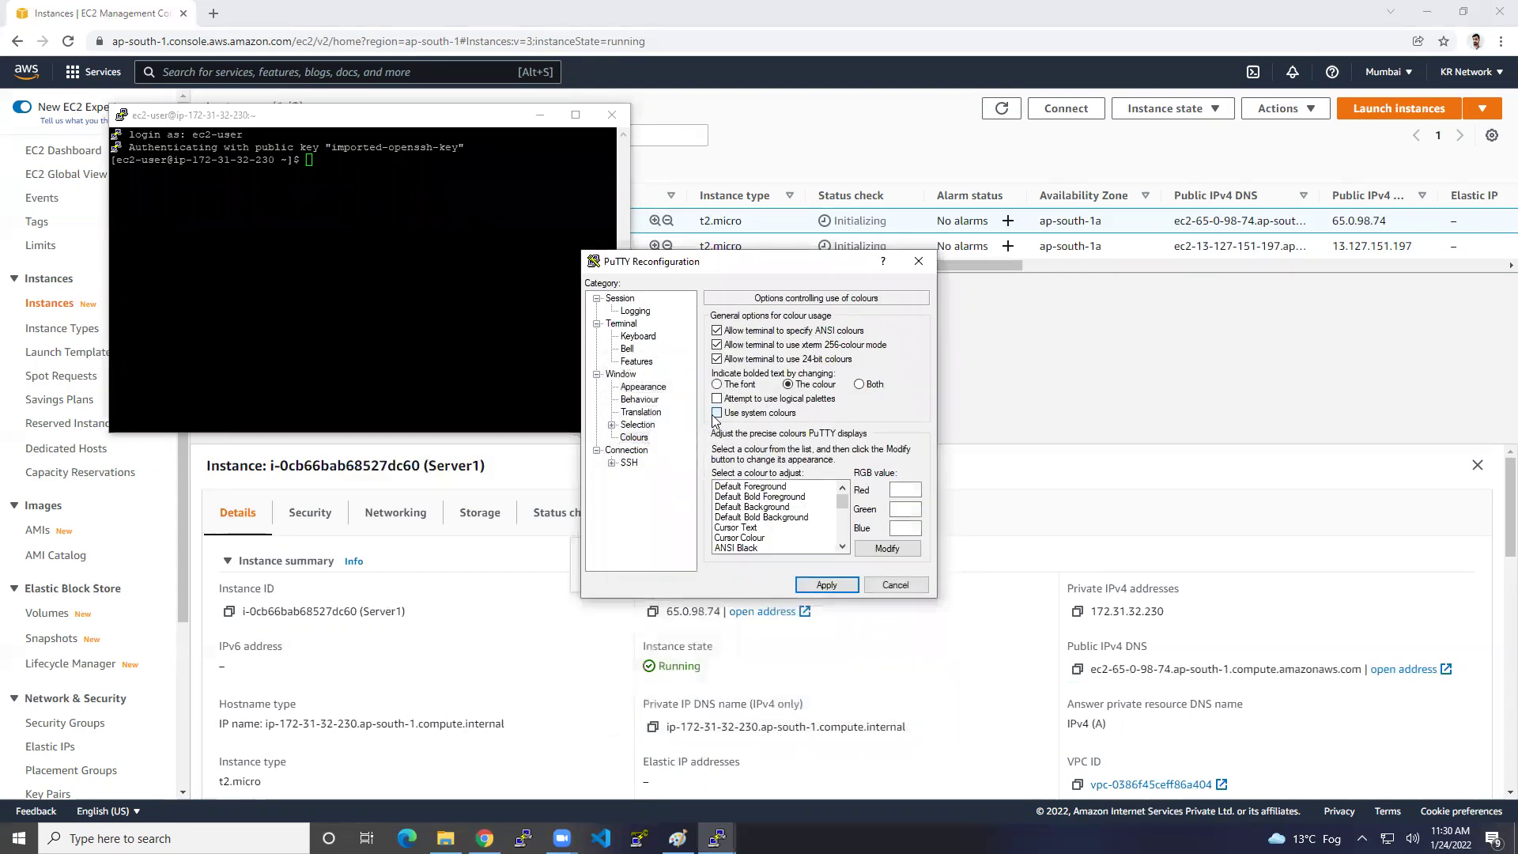
{"action": "left_click", "coordinate": [826, 584]}
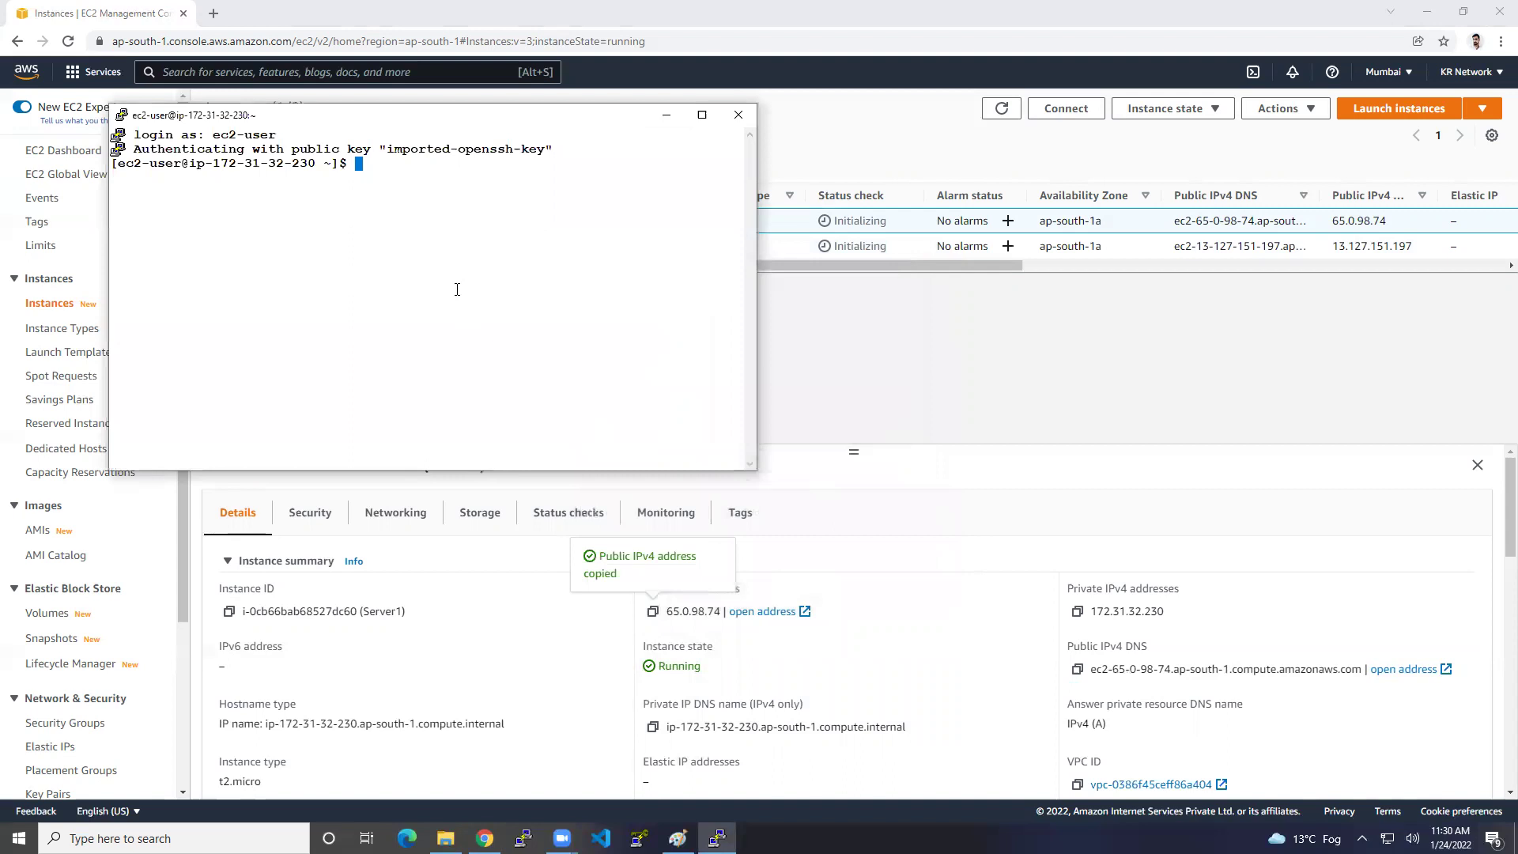
Step: Become root with sudo su -, run hostnamectl set-hostname server1, and reload with bash
{"action": "type", "text": "sudo su "}
{"action": "type", "text": "-"}
{"action": "key", "text": "Return"}
{"action": "key", "text": "Return"}
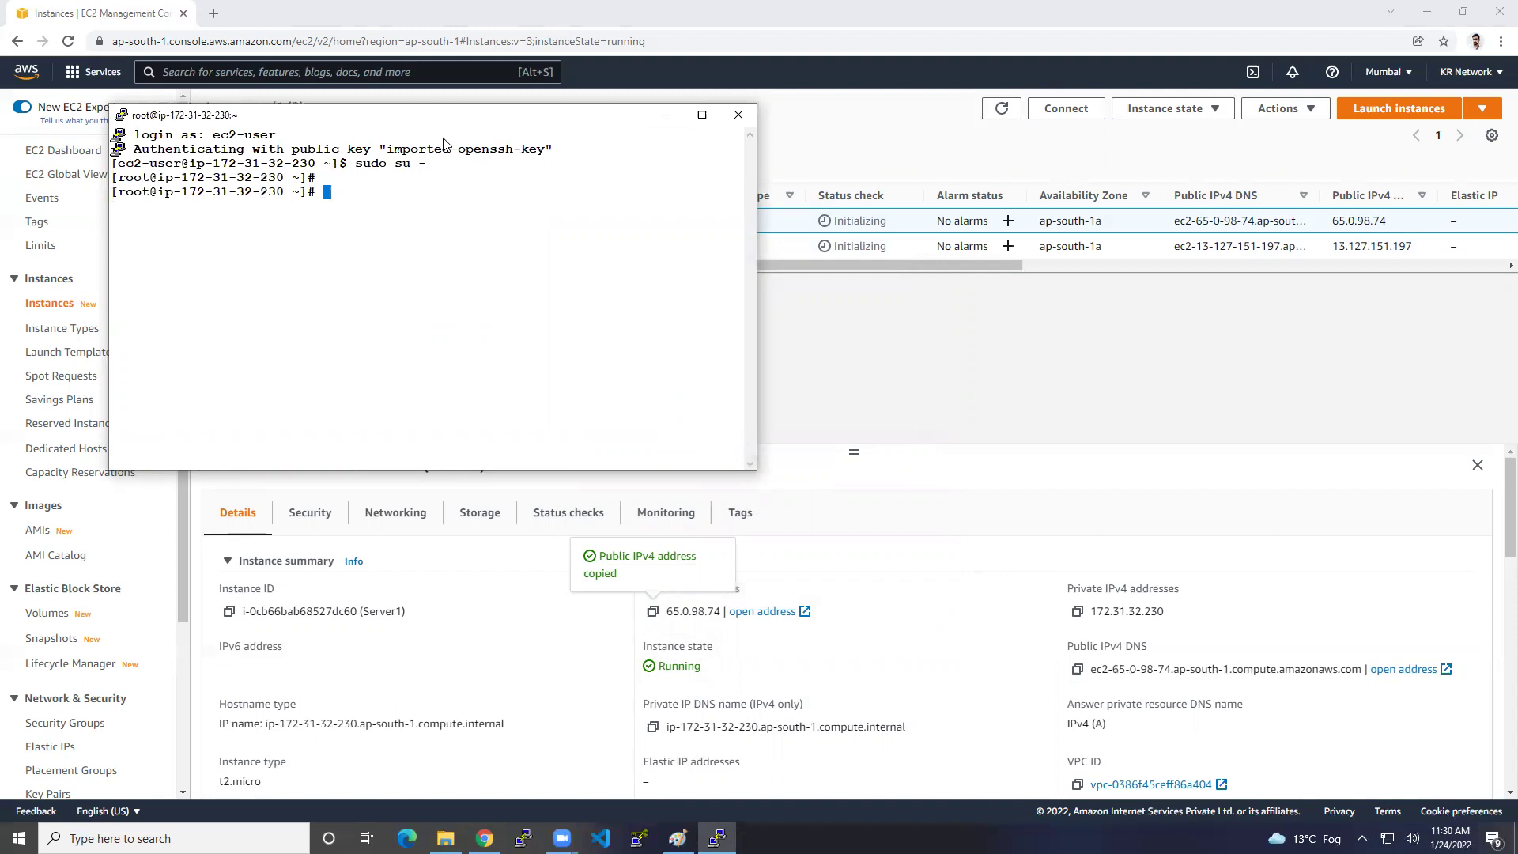
{"action": "left_click_drag", "start_coordinate": [433, 118], "coordinate": [514, 262]}
{"action": "type", "text": "hostnamectl set-hostname server1"}
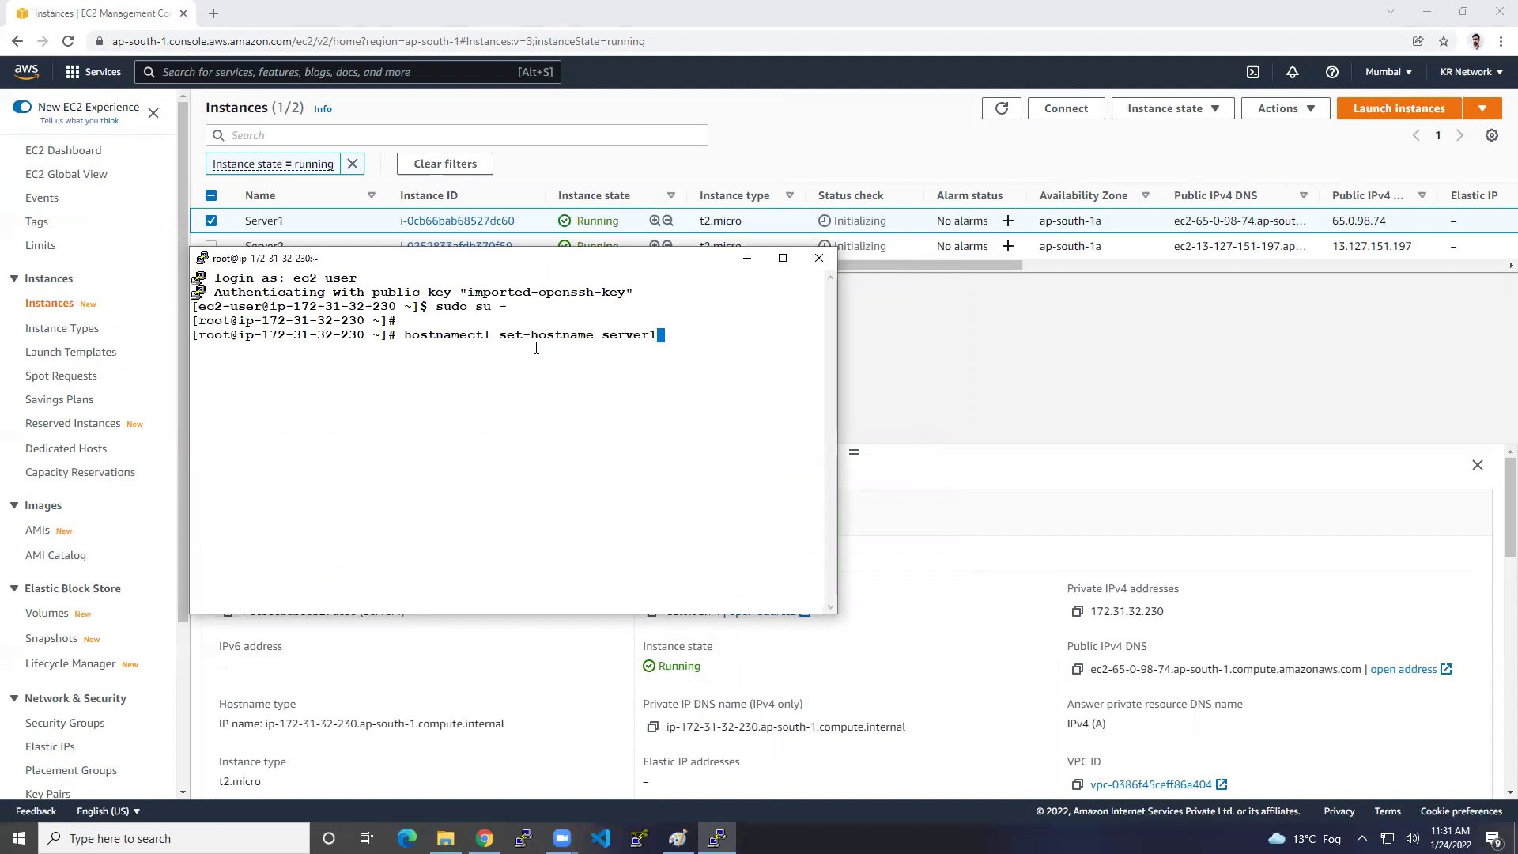
{"action": "key", "text": "Return"}
{"action": "type", "text": "bash"}
{"action": "key", "text": "Return"}
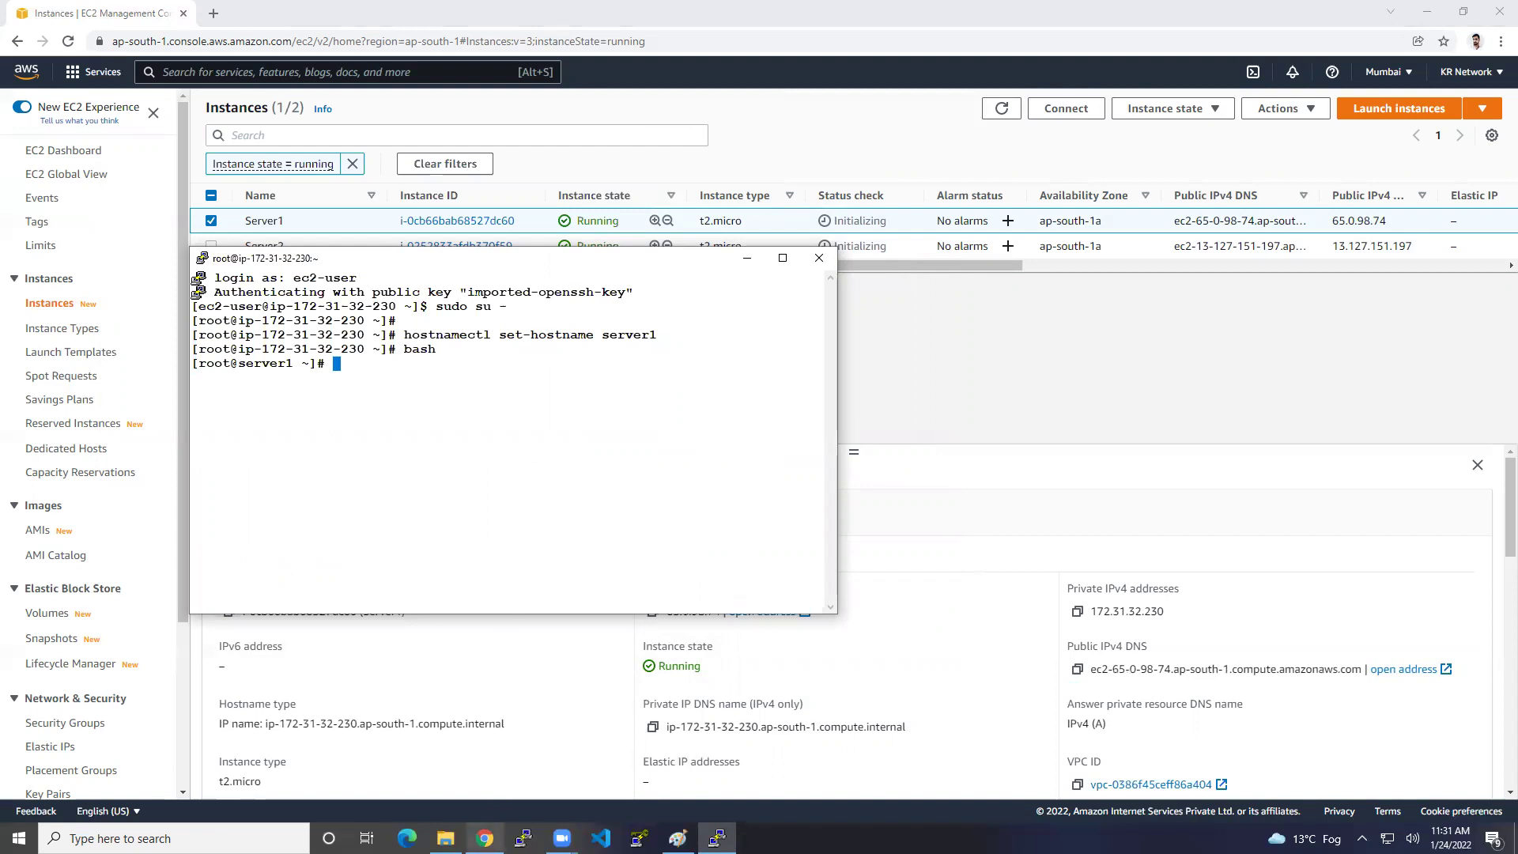
Step: Copy Server2's public IP 13.127.151.197 and paste it as the host in a new PuTTY session
{"action": "left_click", "coordinate": [486, 838]}
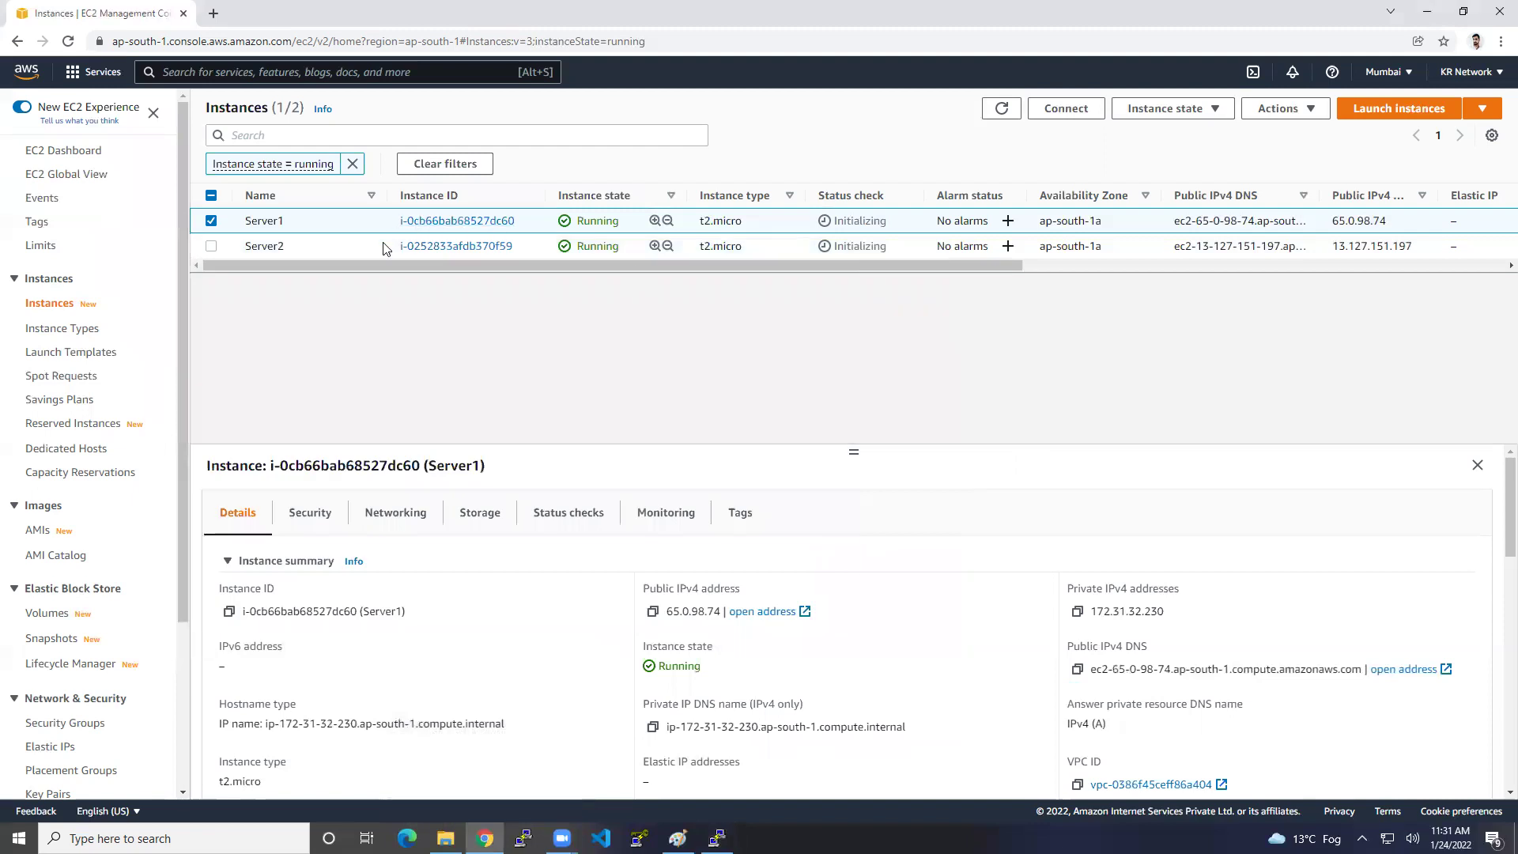
{"action": "left_click", "coordinate": [365, 248]}
{"action": "left_click", "coordinate": [652, 611]}
{"action": "left_click", "coordinate": [523, 838]}
{"action": "key", "text": "ctrl+v"}
Step: Set the session's terminal font to size 12 and use system colours
{"action": "left_click", "coordinate": [643, 387]}
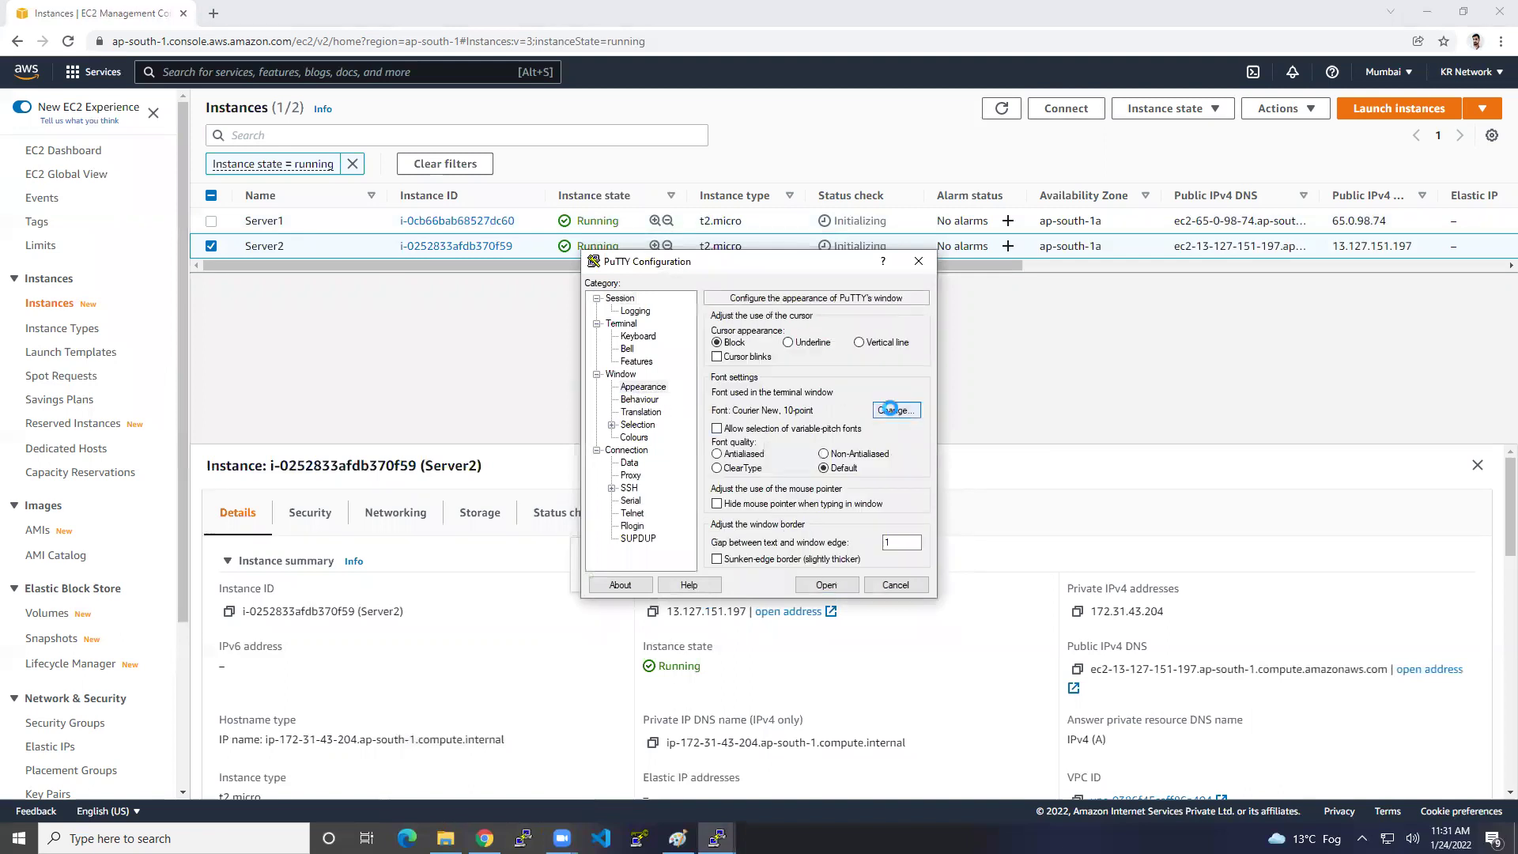
{"action": "left_click", "coordinate": [896, 410]}
{"action": "left_click", "coordinate": [888, 450]}
{"action": "left_click", "coordinate": [852, 707]}
{"action": "left_click", "coordinate": [634, 437]}
{"action": "left_click", "coordinate": [717, 412]}
Step: Authenticate with Linuxserver.ppk, connect to Server2, accept its host key, and log in as ec2-user
{"action": "left_click", "coordinate": [610, 487]}
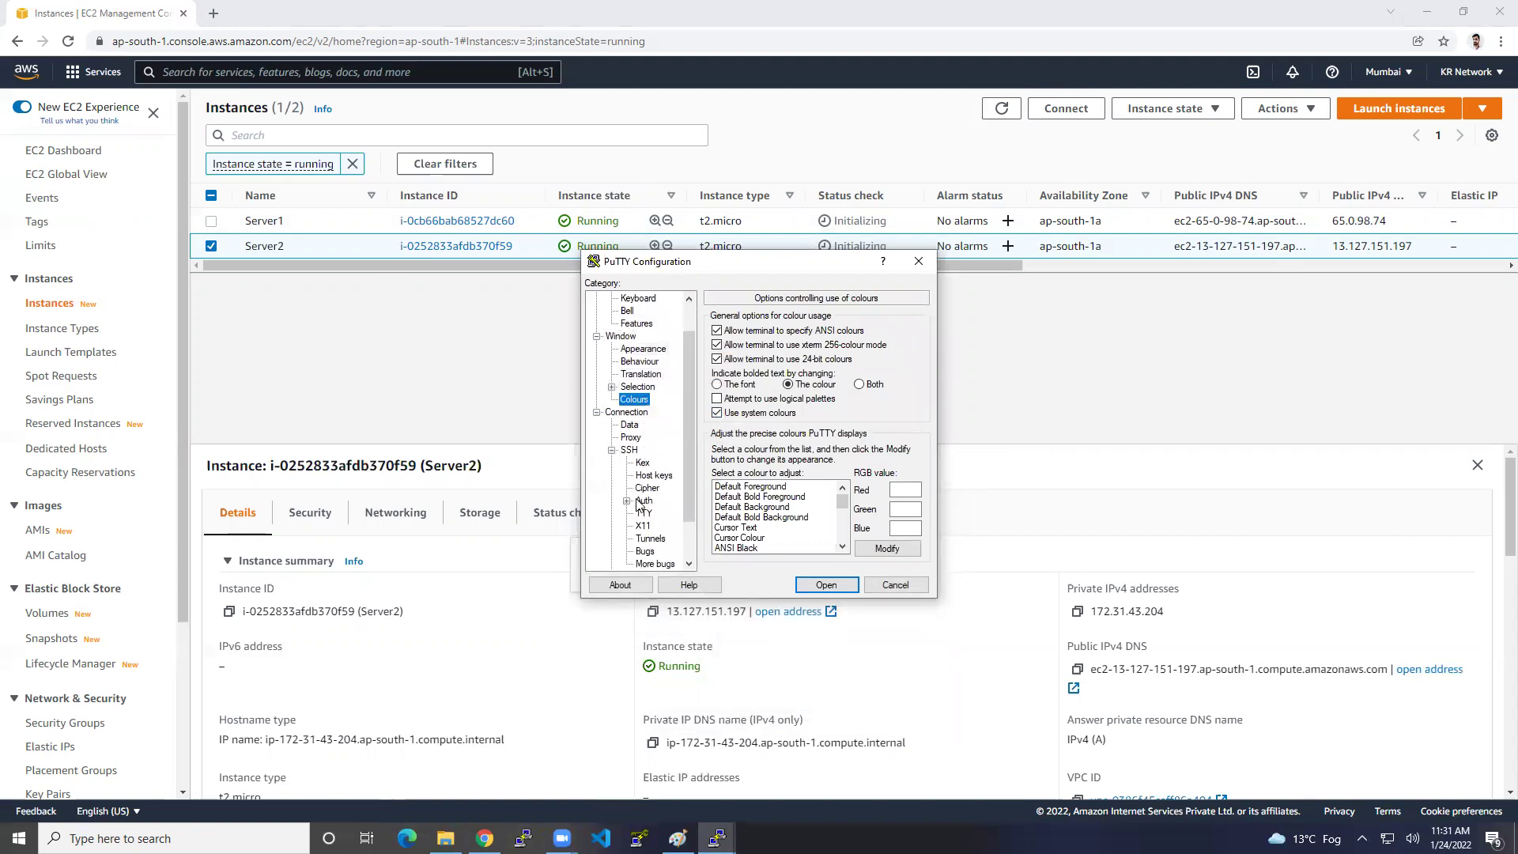
{"action": "left_click", "coordinate": [643, 500]}
{"action": "left_click", "coordinate": [897, 495]}
{"action": "double_click", "coordinate": [776, 410]}
{"action": "left_click", "coordinate": [827, 586]}
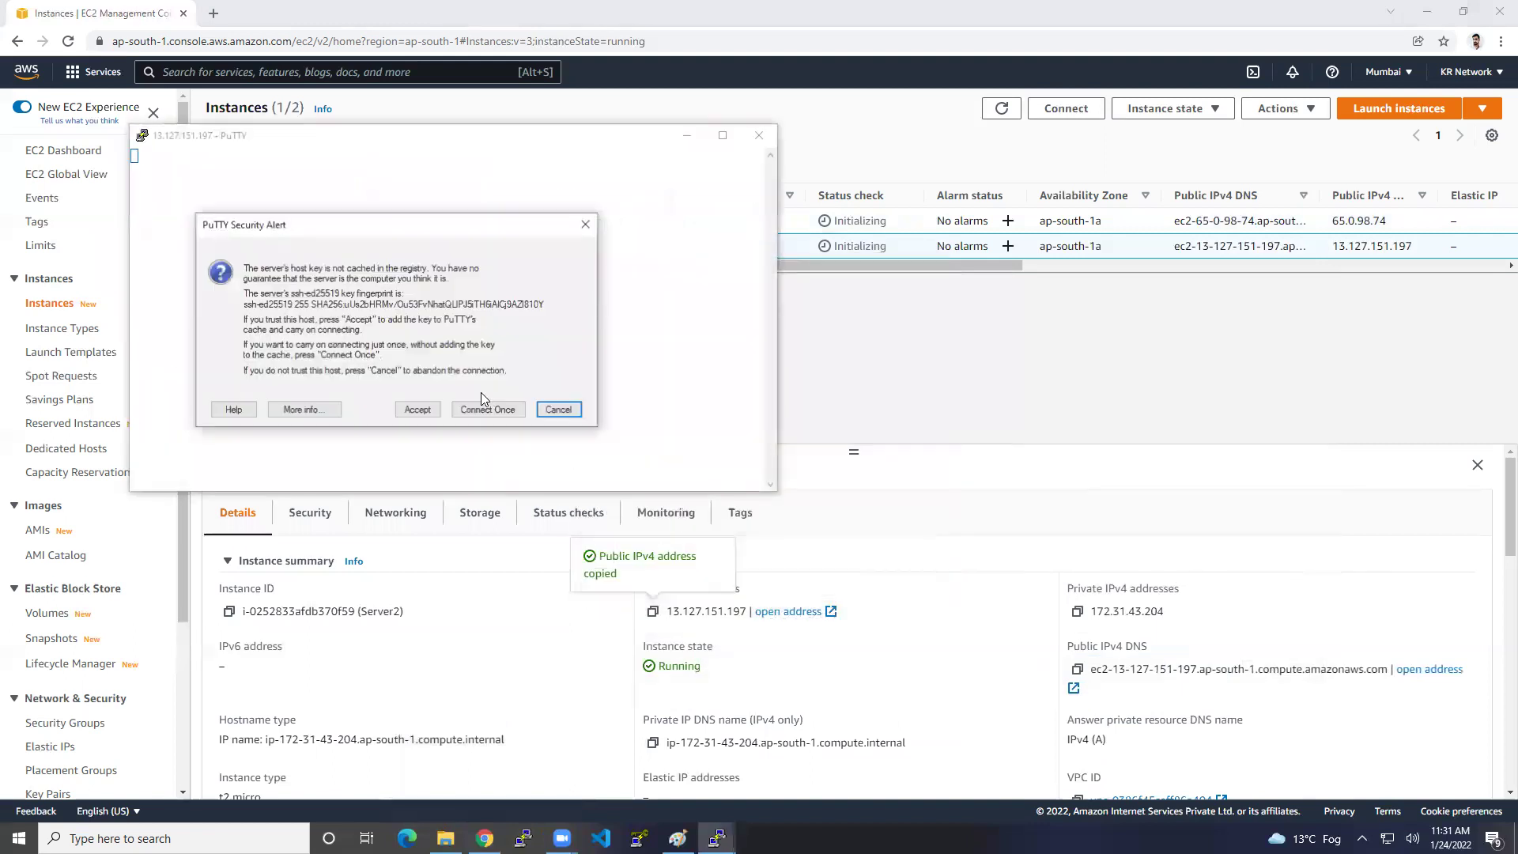
{"action": "left_click", "coordinate": [417, 409]}
{"action": "type", "text": "ec2-user"}
{"action": "key", "text": "Return"}
{"action": "key", "text": "Return"}
Step: Become root with sudo su -, run hostnamectl set-hostname server2, and reload with bash
{"action": "key", "text": "Return"}
{"action": "type", "text": "sudo su "}
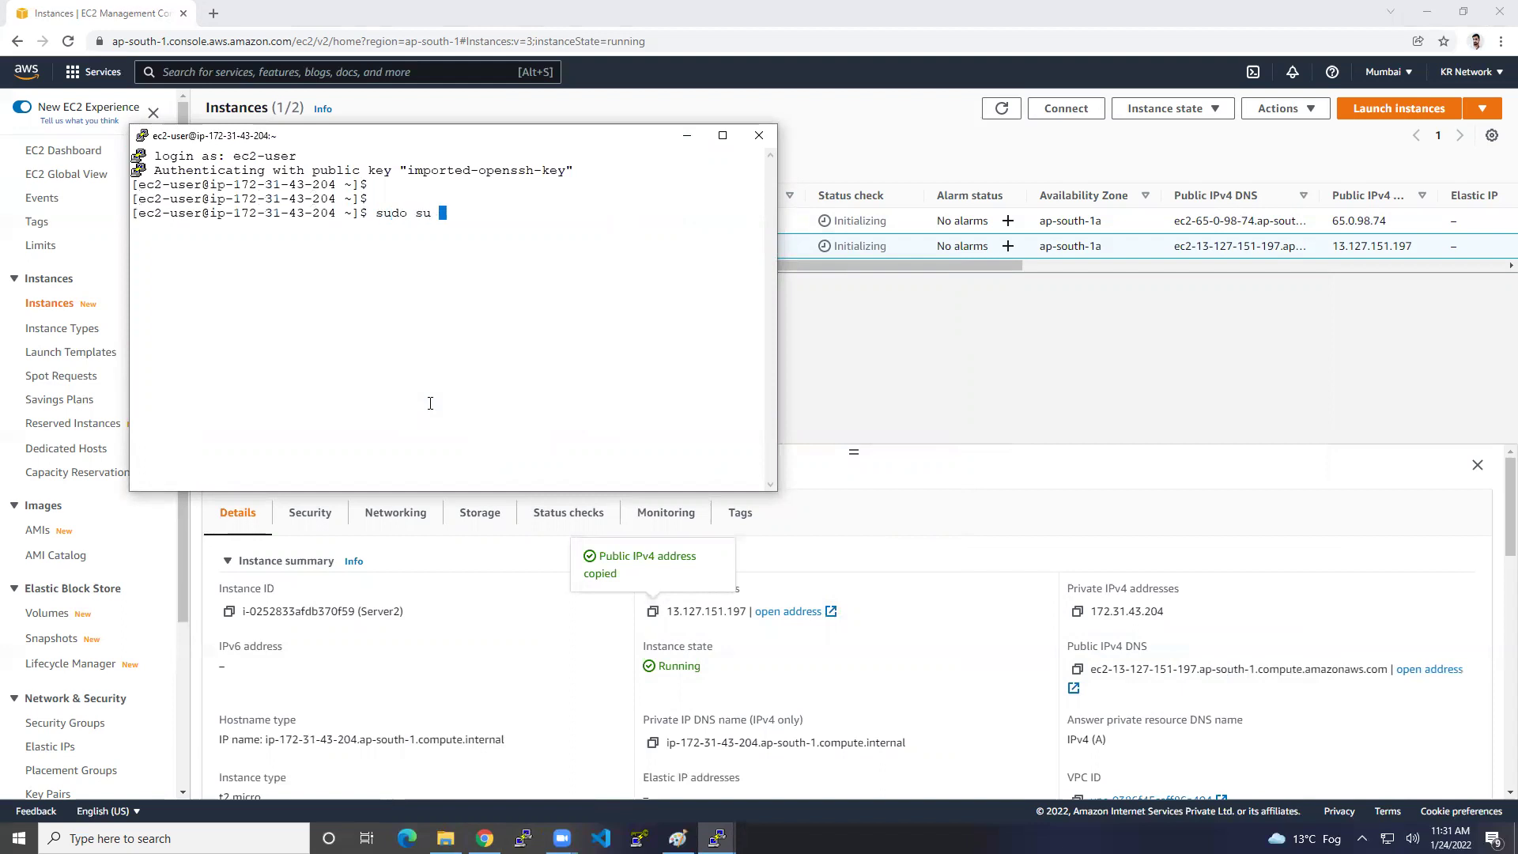
{"action": "type", "text": "-"}
{"action": "key", "text": "Return"}
{"action": "key", "text": "Return"}
{"action": "type", "text": "hostname"}
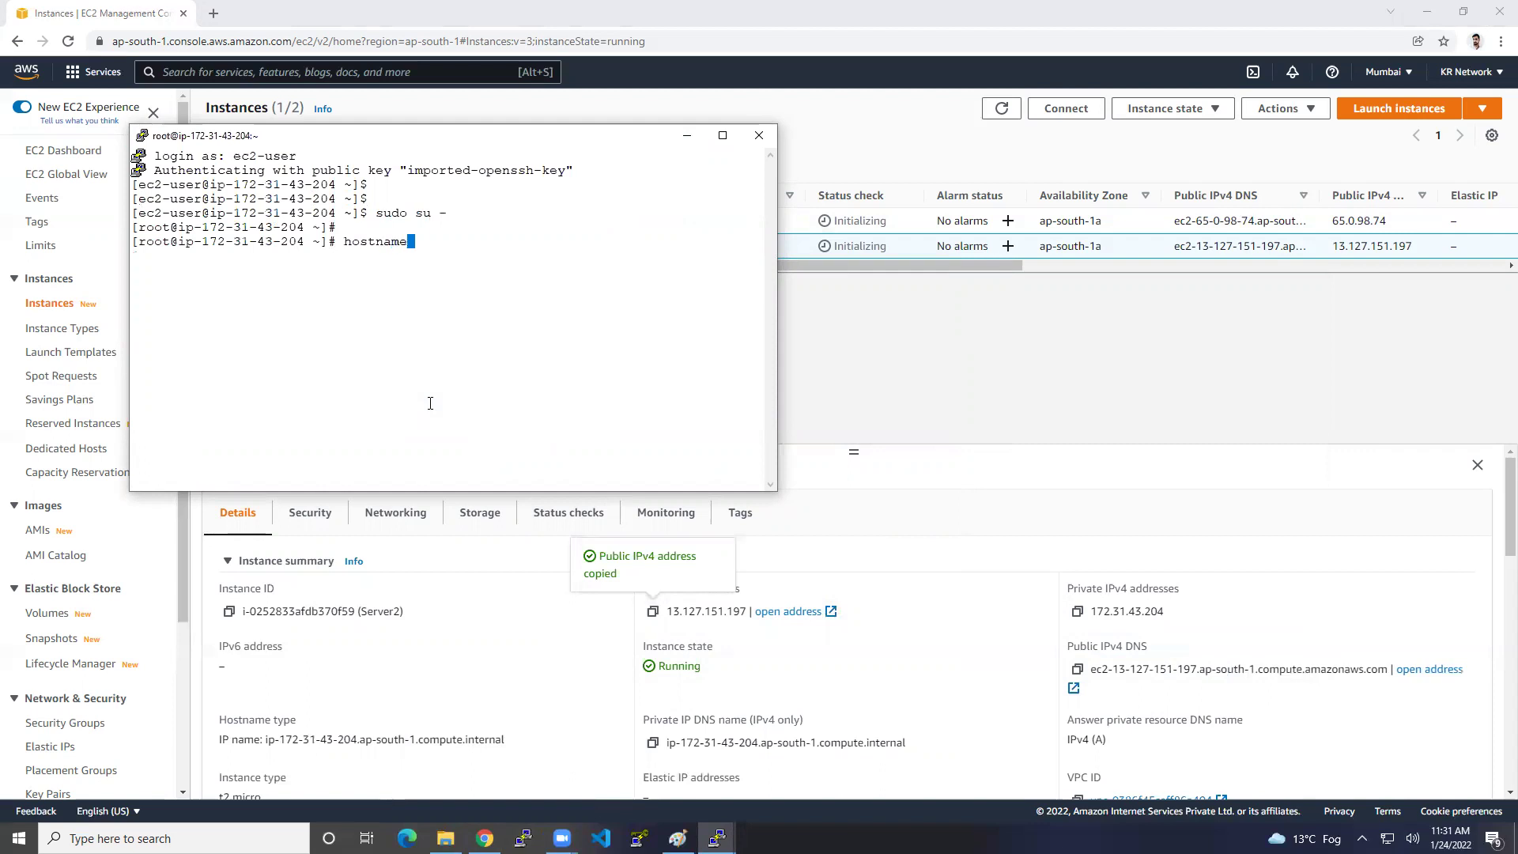
{"action": "type", "text": "ctl set-"}
{"action": "type", "text": "hostname server2"}
{"action": "key", "text": "Return"}
{"action": "key", "text": "Return"}
{"action": "type", "text": "bash"}
{"action": "key", "text": "Return"}
{"action": "key", "text": "Return"}
{"action": "key", "text": "Return"}
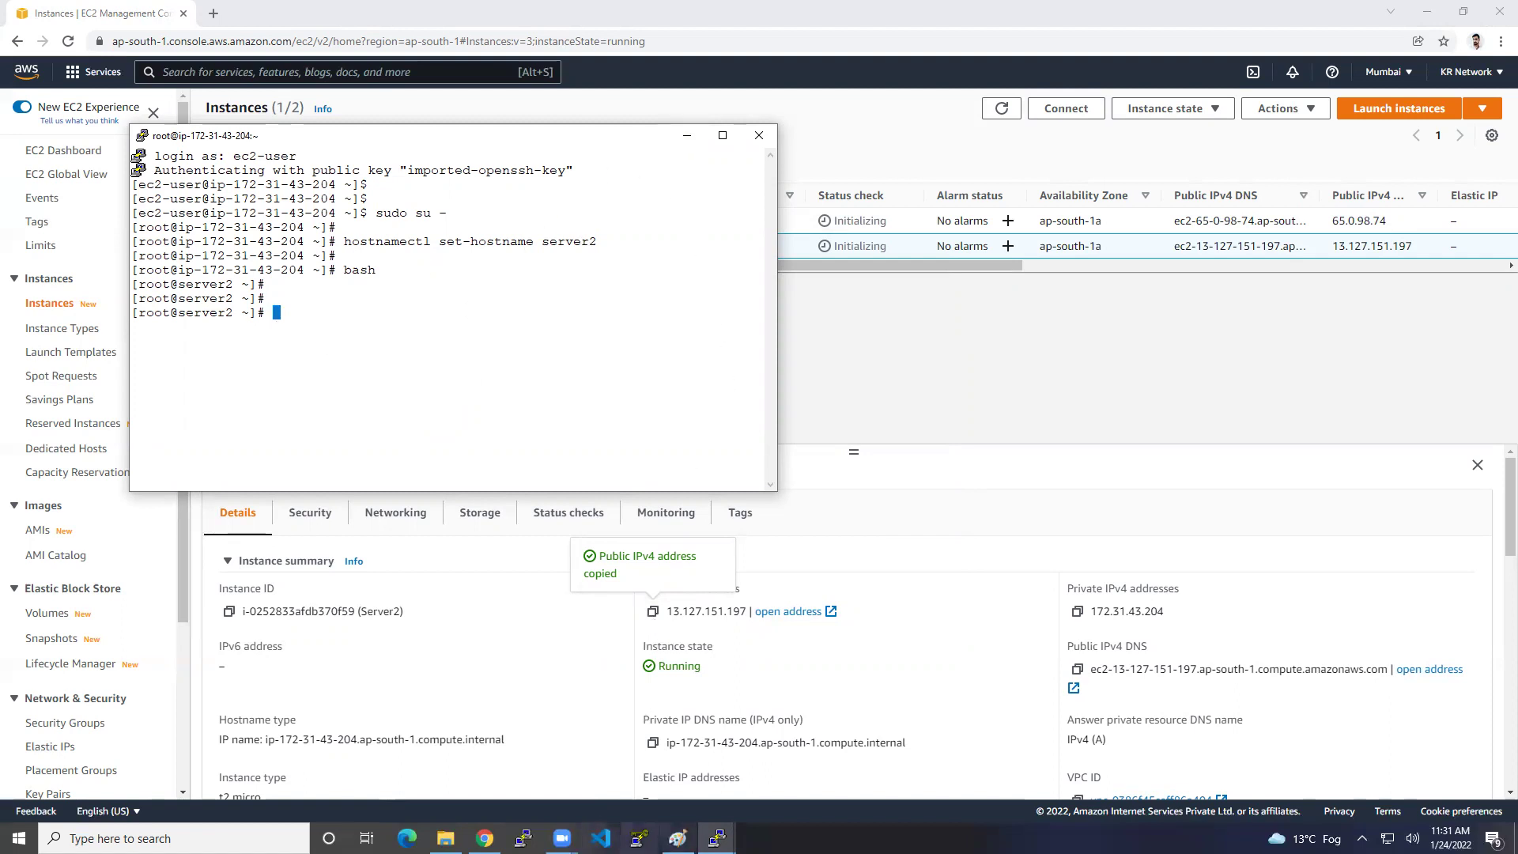
Step: Move the server1 terminal to the right and copy Server2's public IPv4 address
{"action": "left_click", "coordinate": [716, 838]}
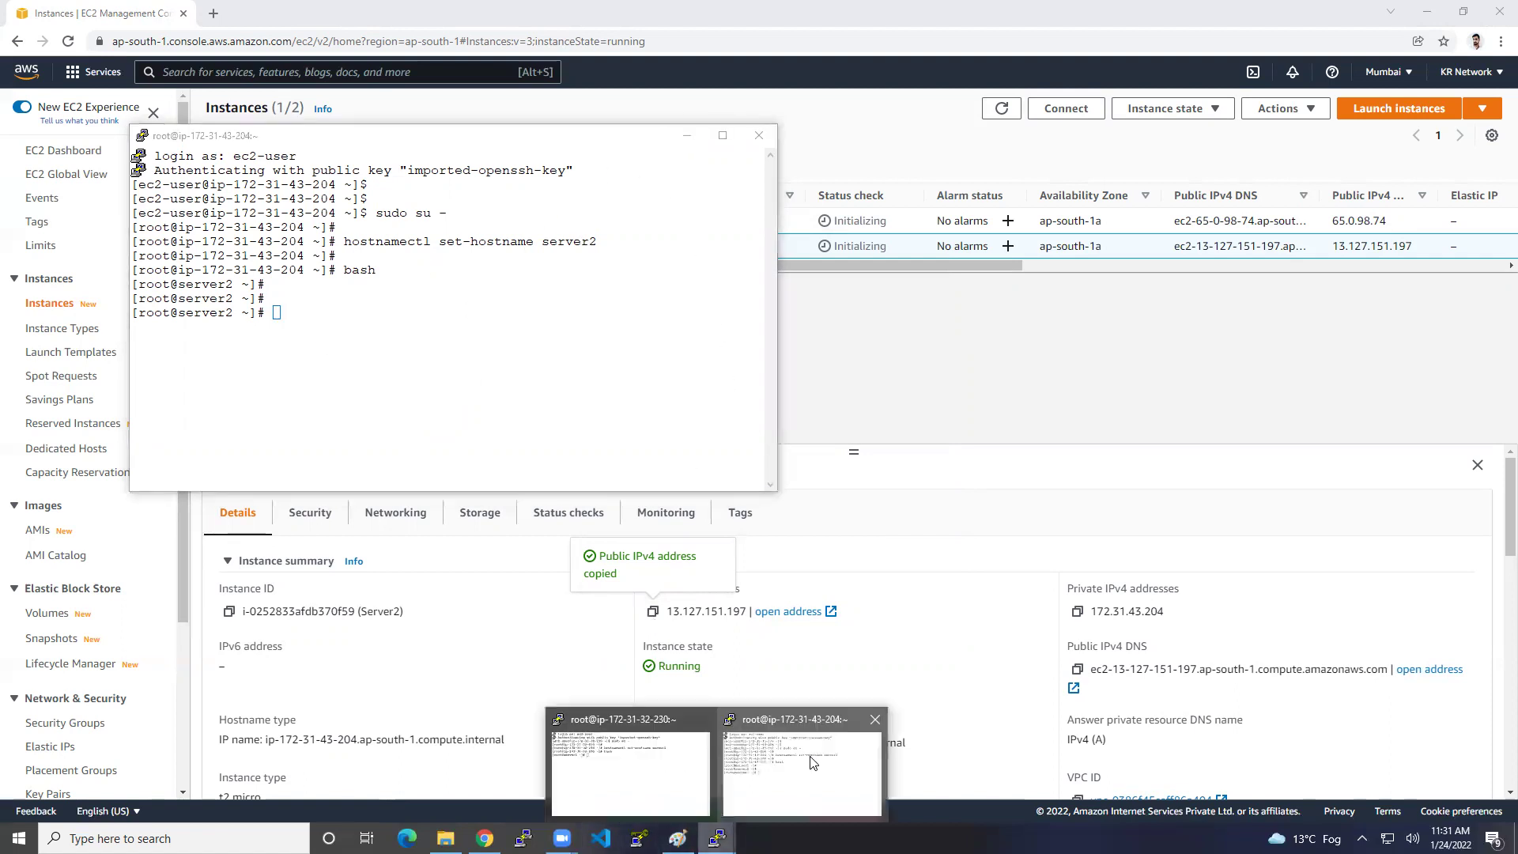
{"action": "left_click", "coordinate": [626, 762]}
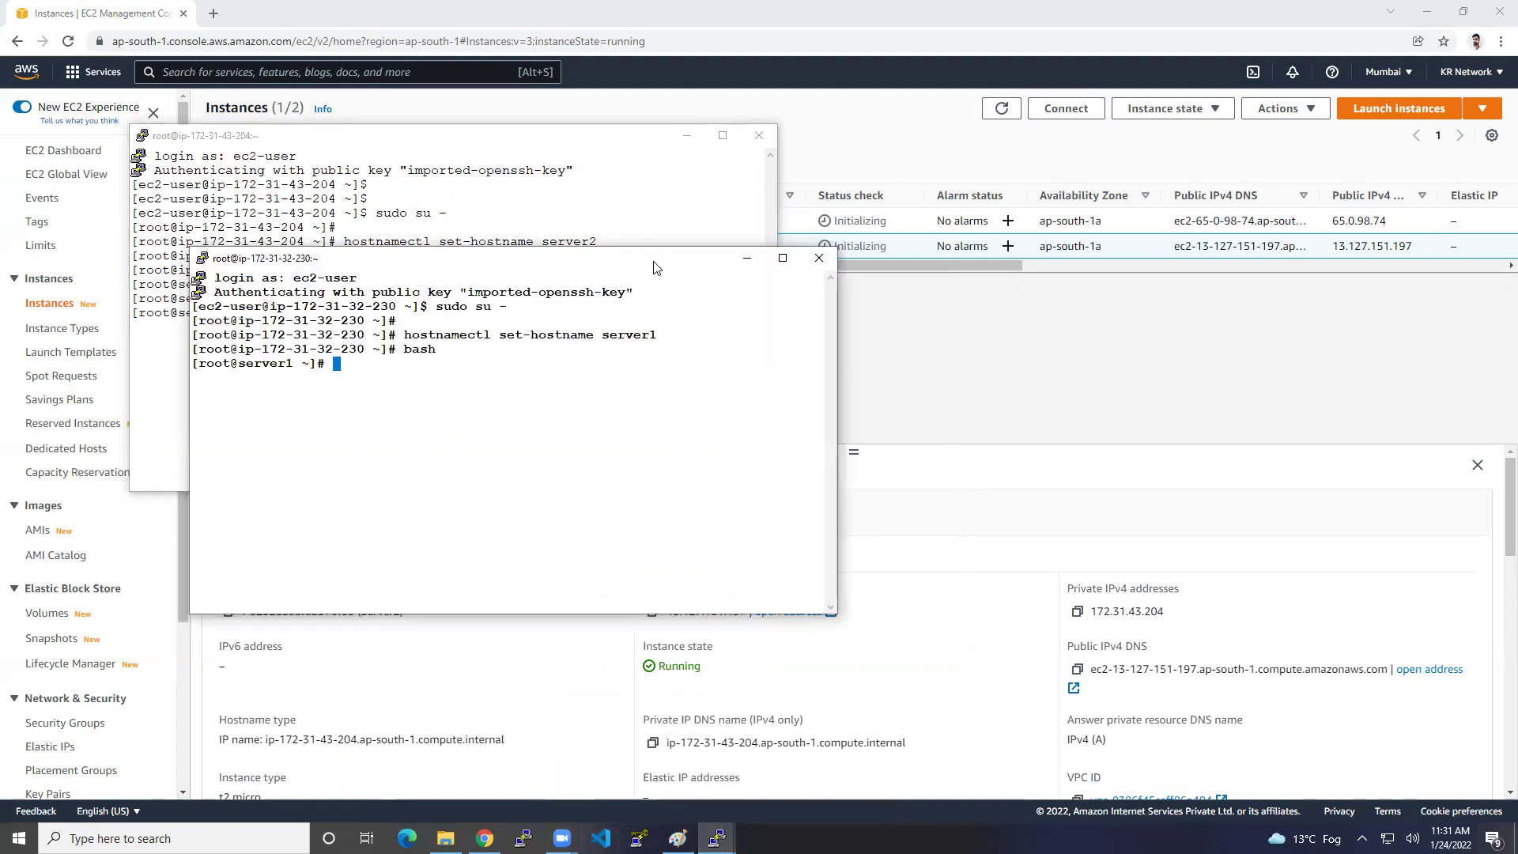
{"action": "left_click_drag", "start_coordinate": [646, 263], "coordinate": [1257, 239]}
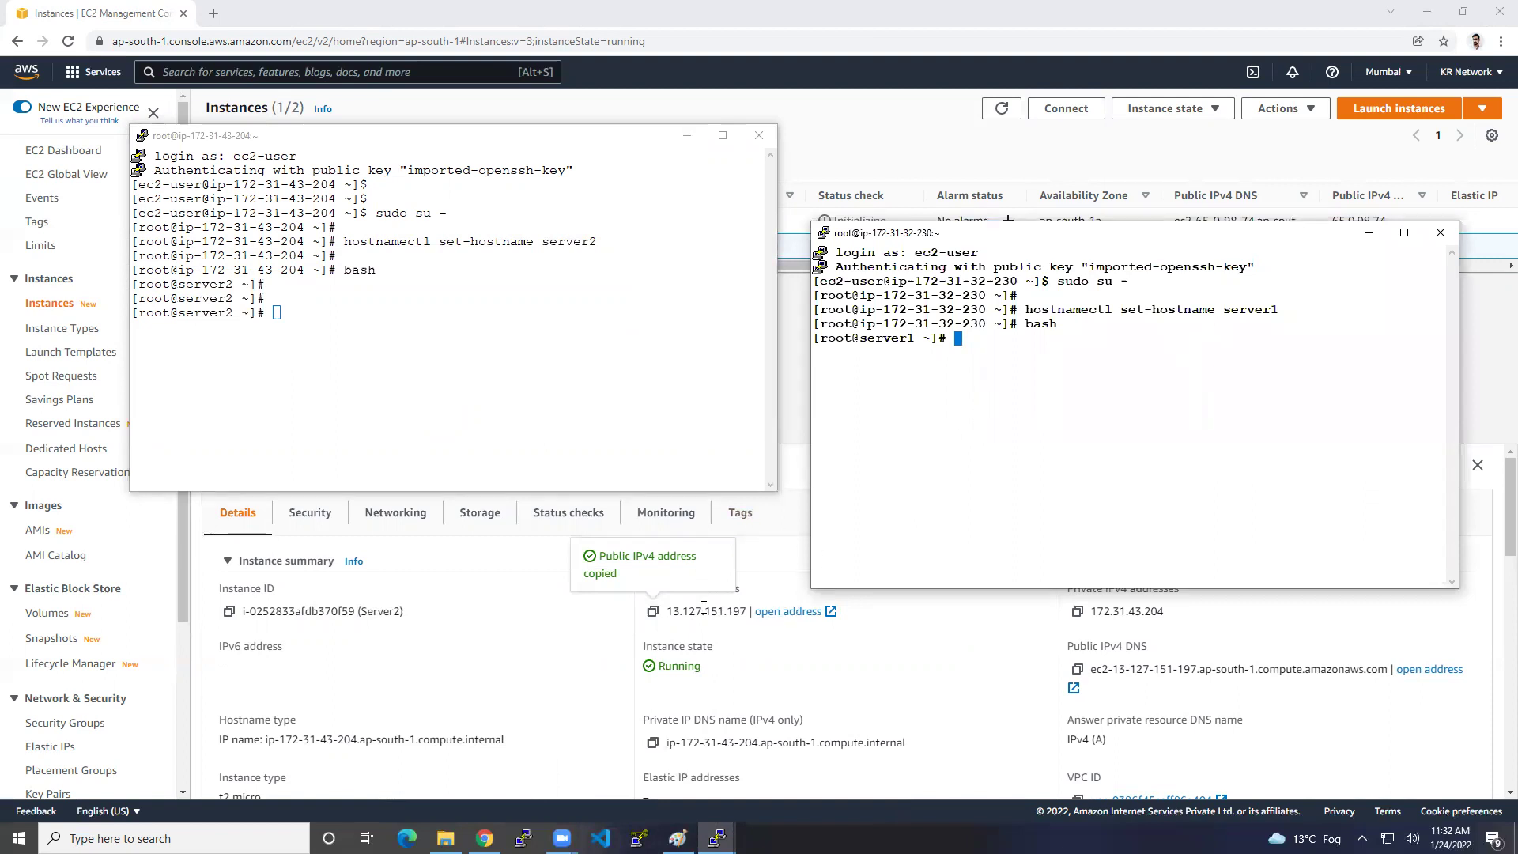
{"action": "key", "text": "alt+Tab"}
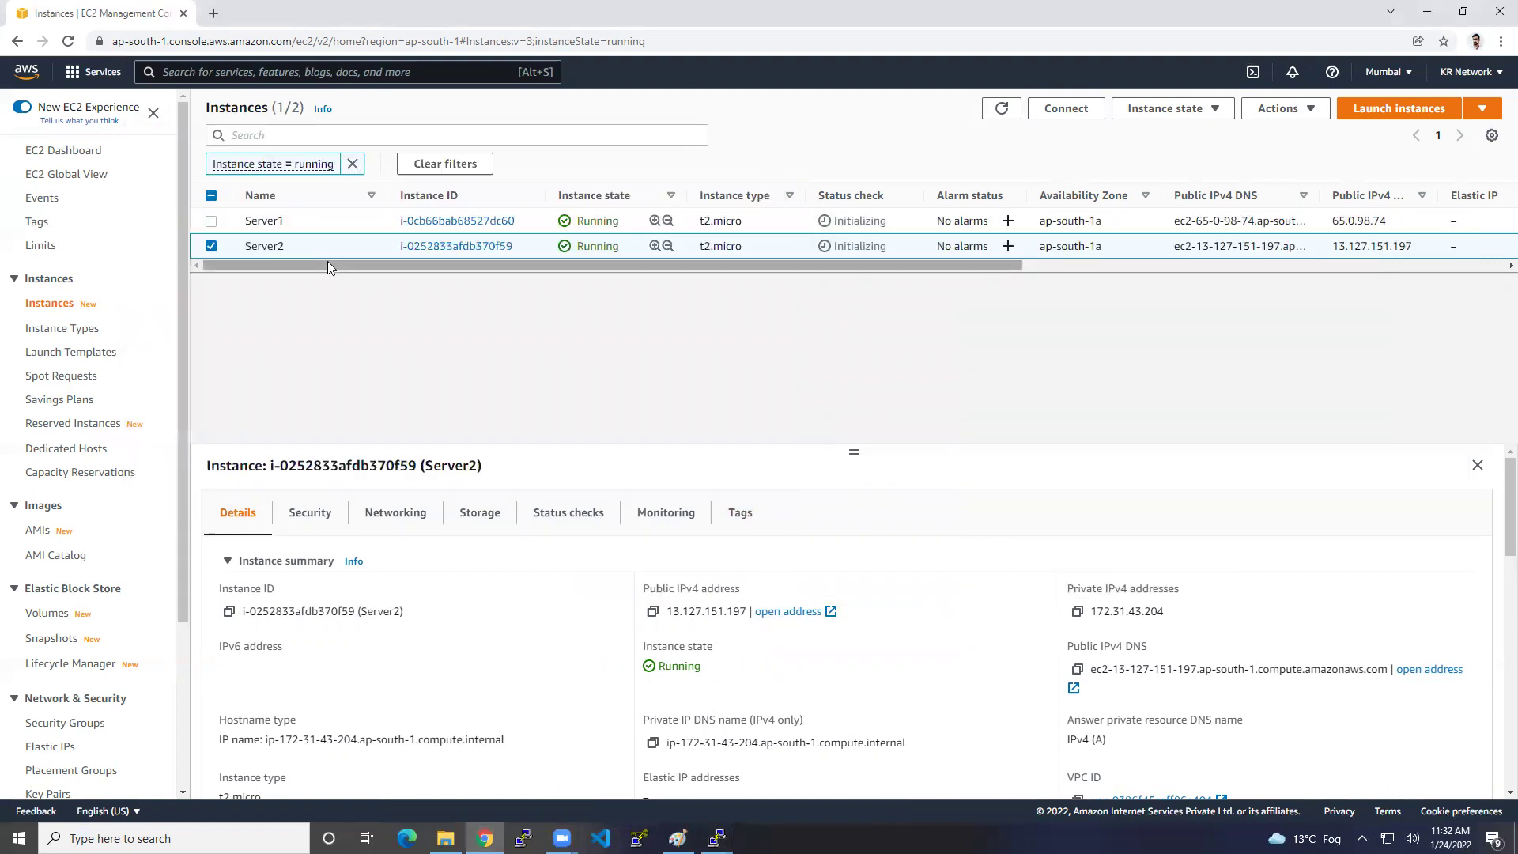
{"action": "left_click", "coordinate": [653, 611]}
Step: Ping 13.127.151.197 from server1, stop it with Ctrl+C, then copy Server2's private IP
{"action": "left_click", "coordinate": [717, 838]}
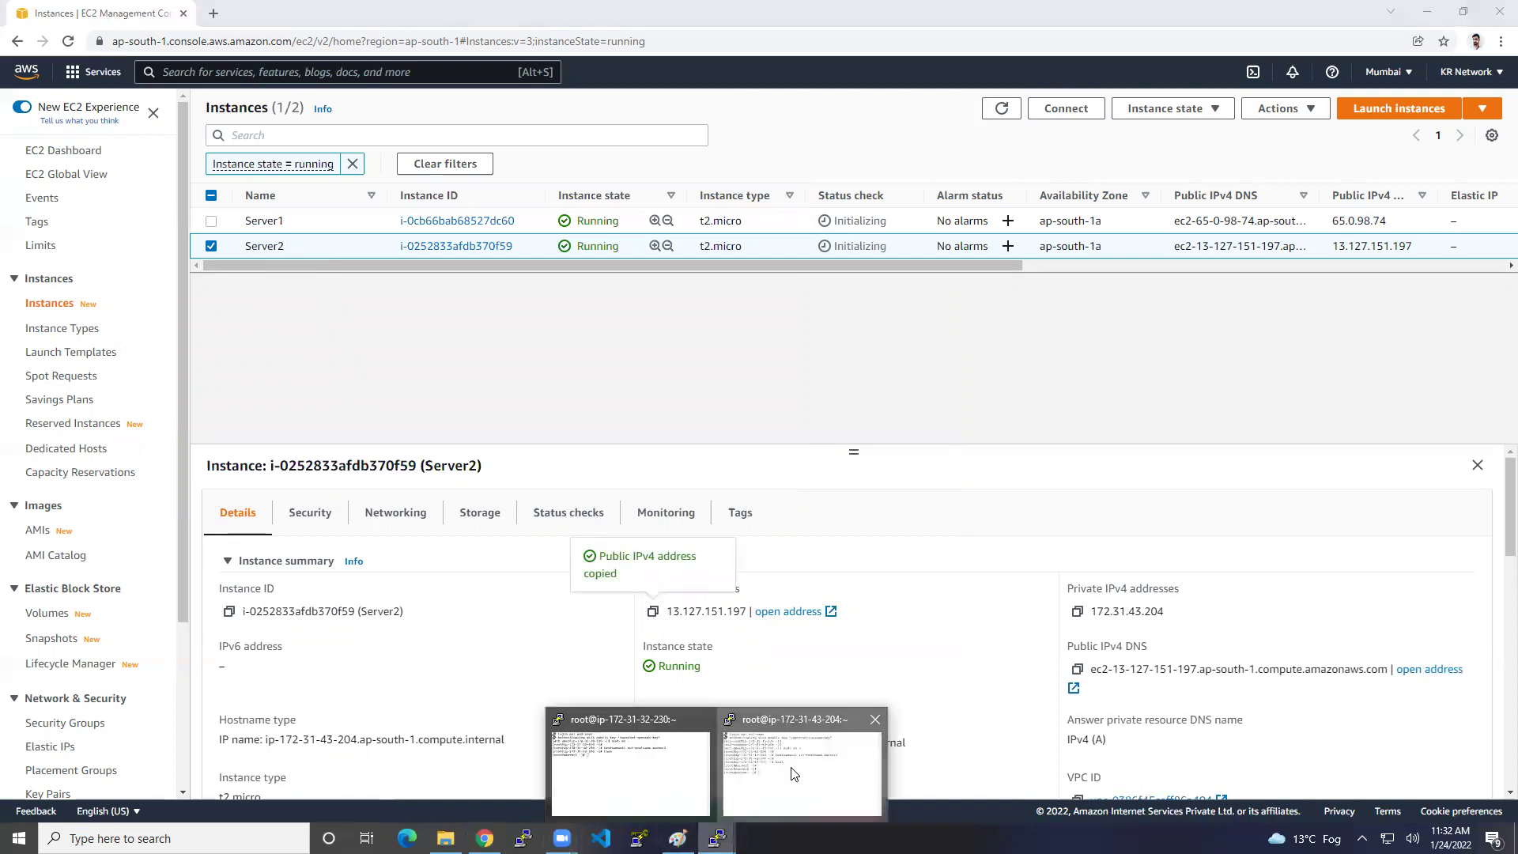
{"action": "left_click", "coordinate": [790, 762]}
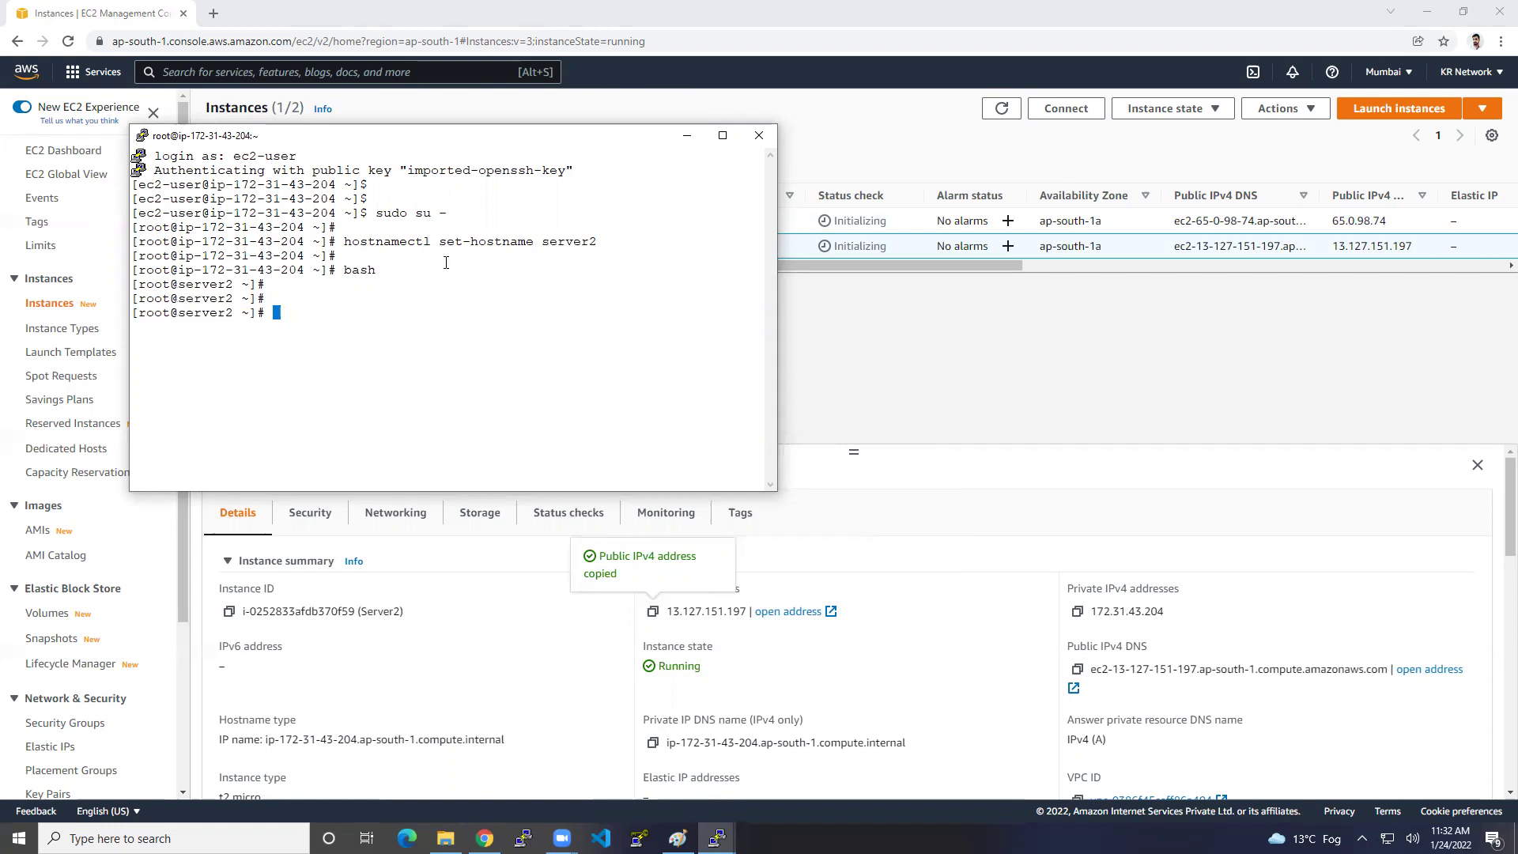
{"action": "key", "text": "alt+Tab"}
{"action": "type", "text": "pin g"}
{"action": "key", "text": "BackSpace"}
{"action": "key", "text": "BackSpace"}
{"action": "type", "text": "g"}
{"action": "right_click", "coordinate": [1110, 402]}
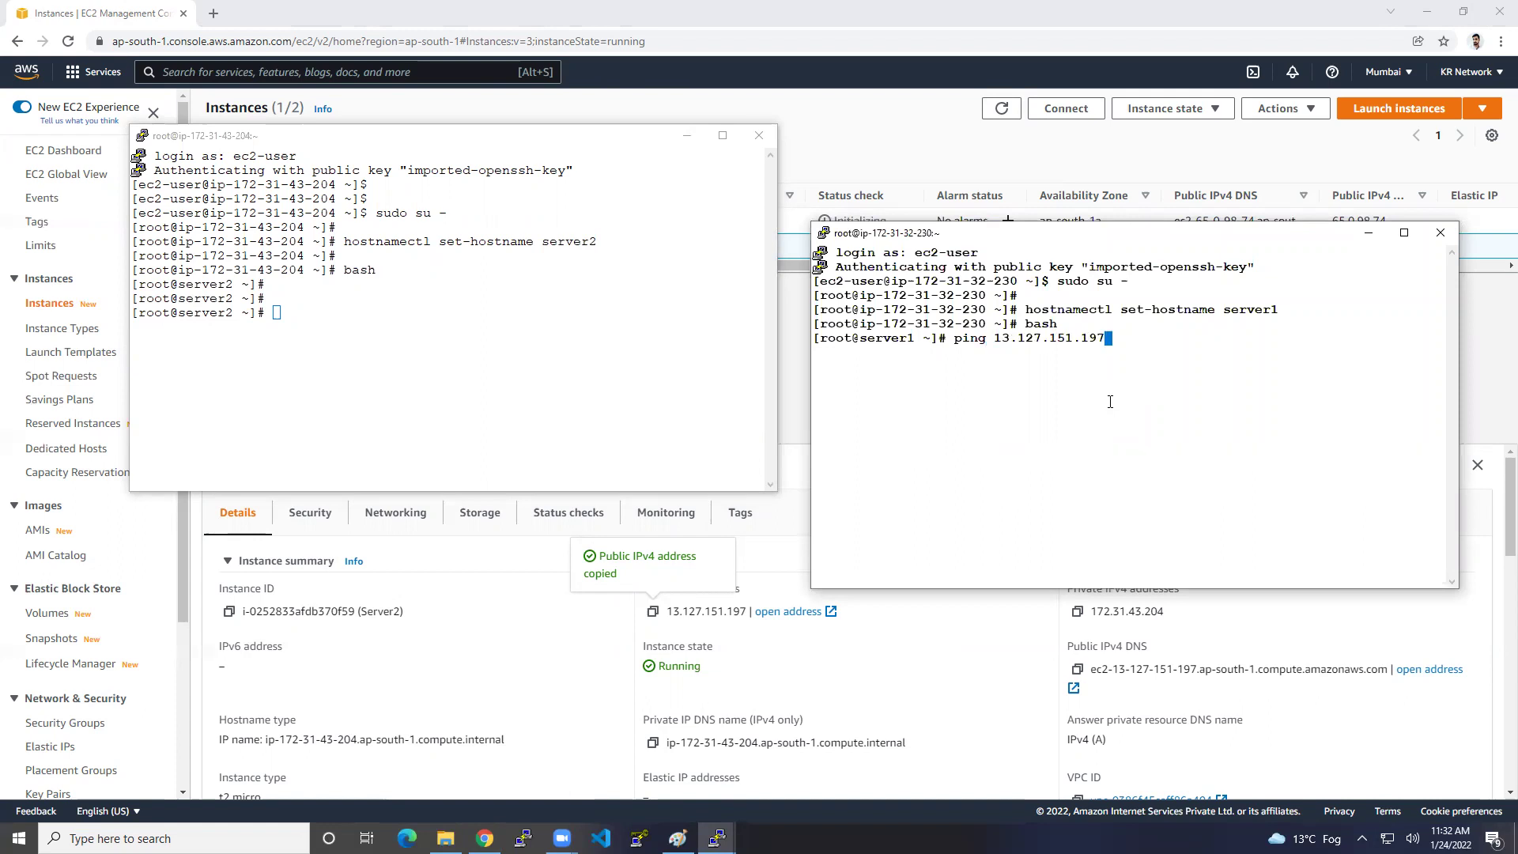
{"action": "key", "text": "Return"}
{"action": "key", "text": "ctrl+c"}
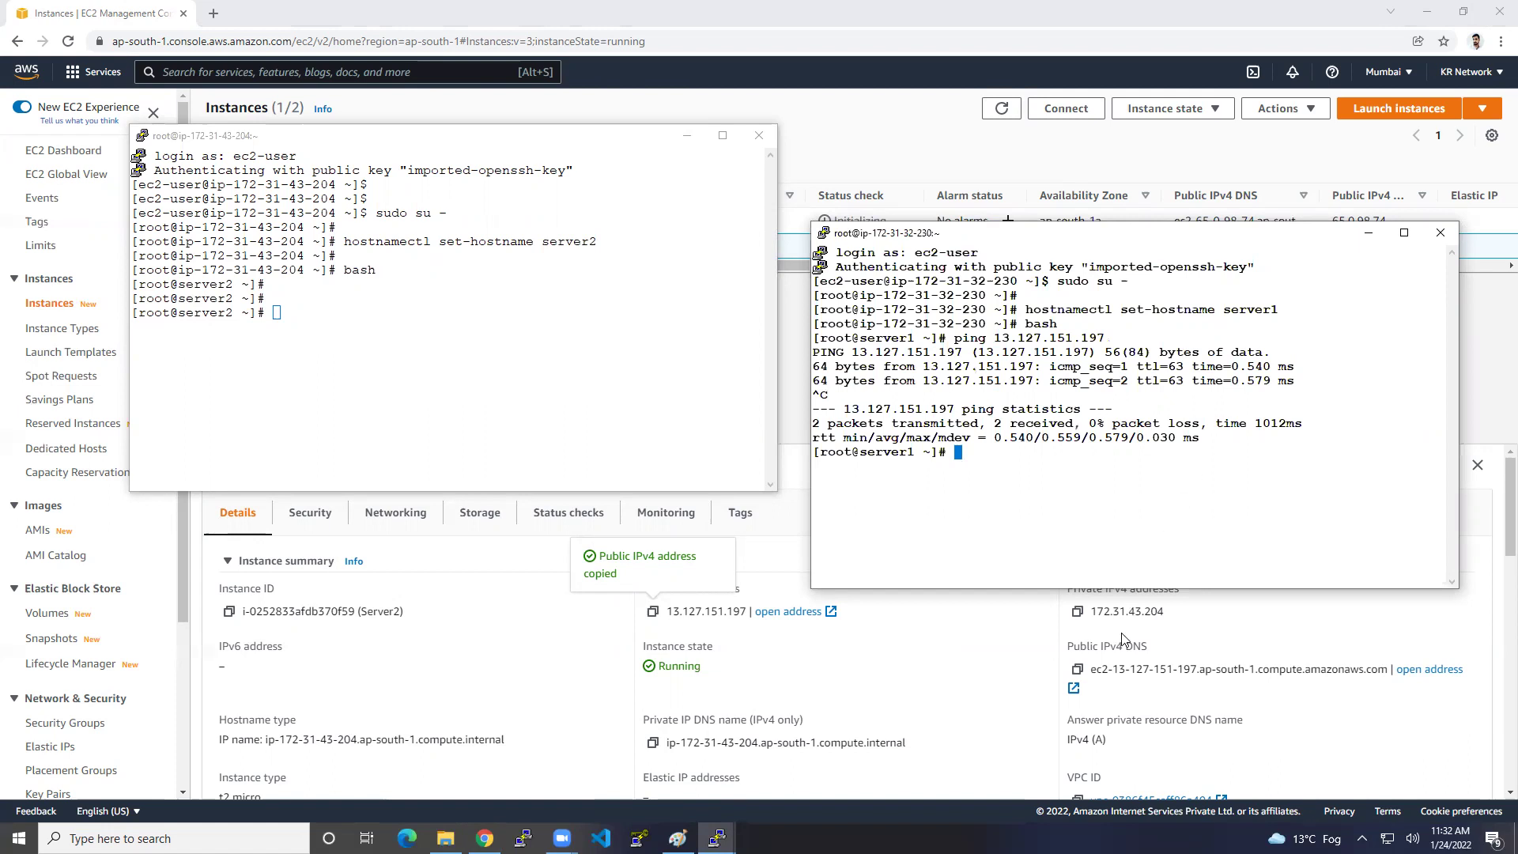
{"action": "left_click", "coordinate": [1078, 613]}
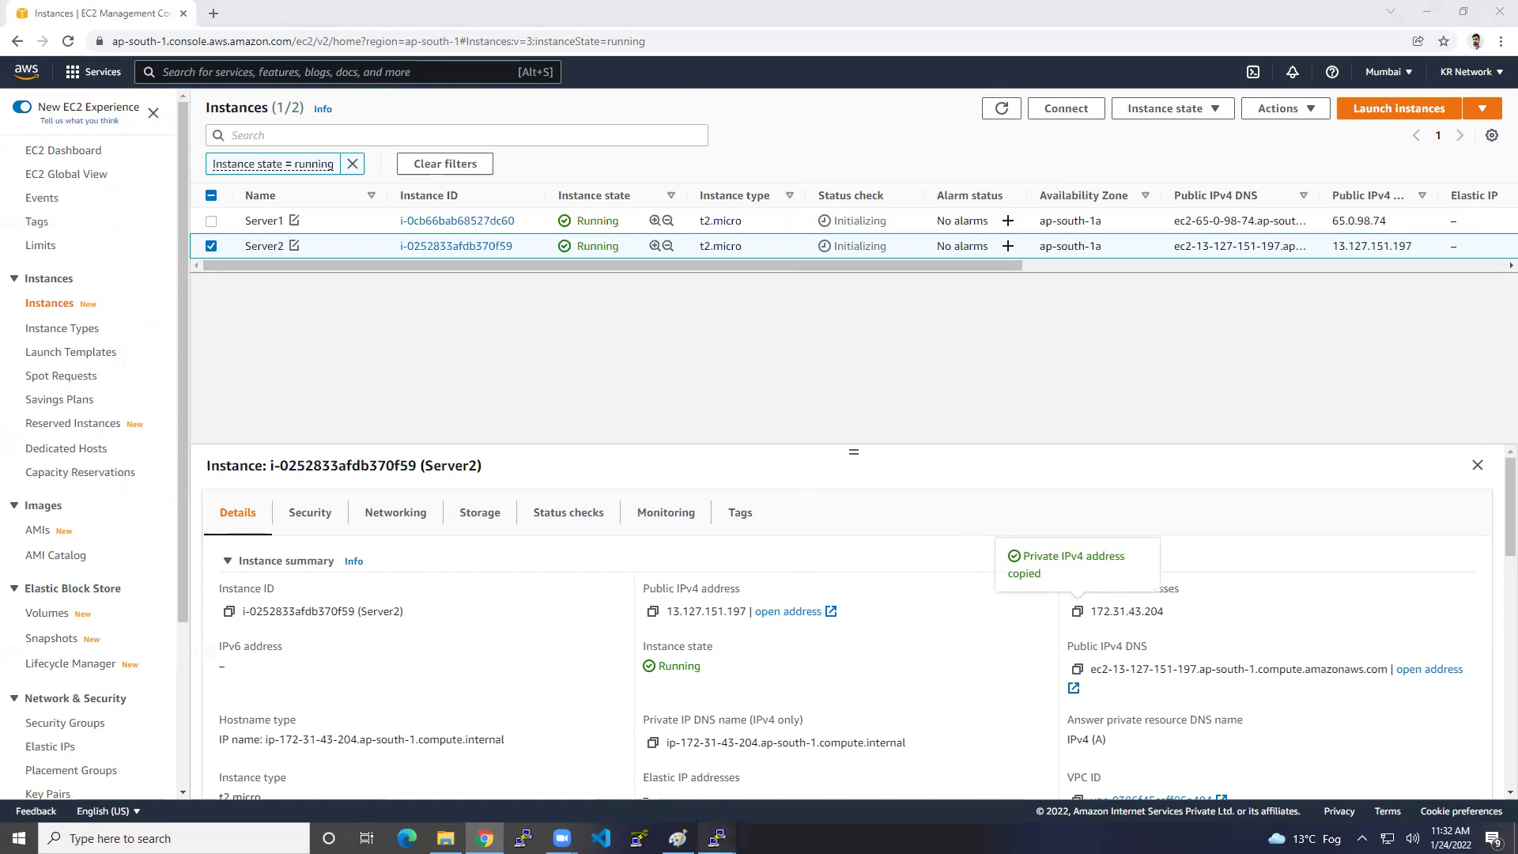
Step: Ping Server2's private IP 172.31.43.204 from server1 and stop it after the replies
{"action": "mouse_move", "coordinate": [716, 838]}
{"action": "left_click", "coordinate": [641, 759]}
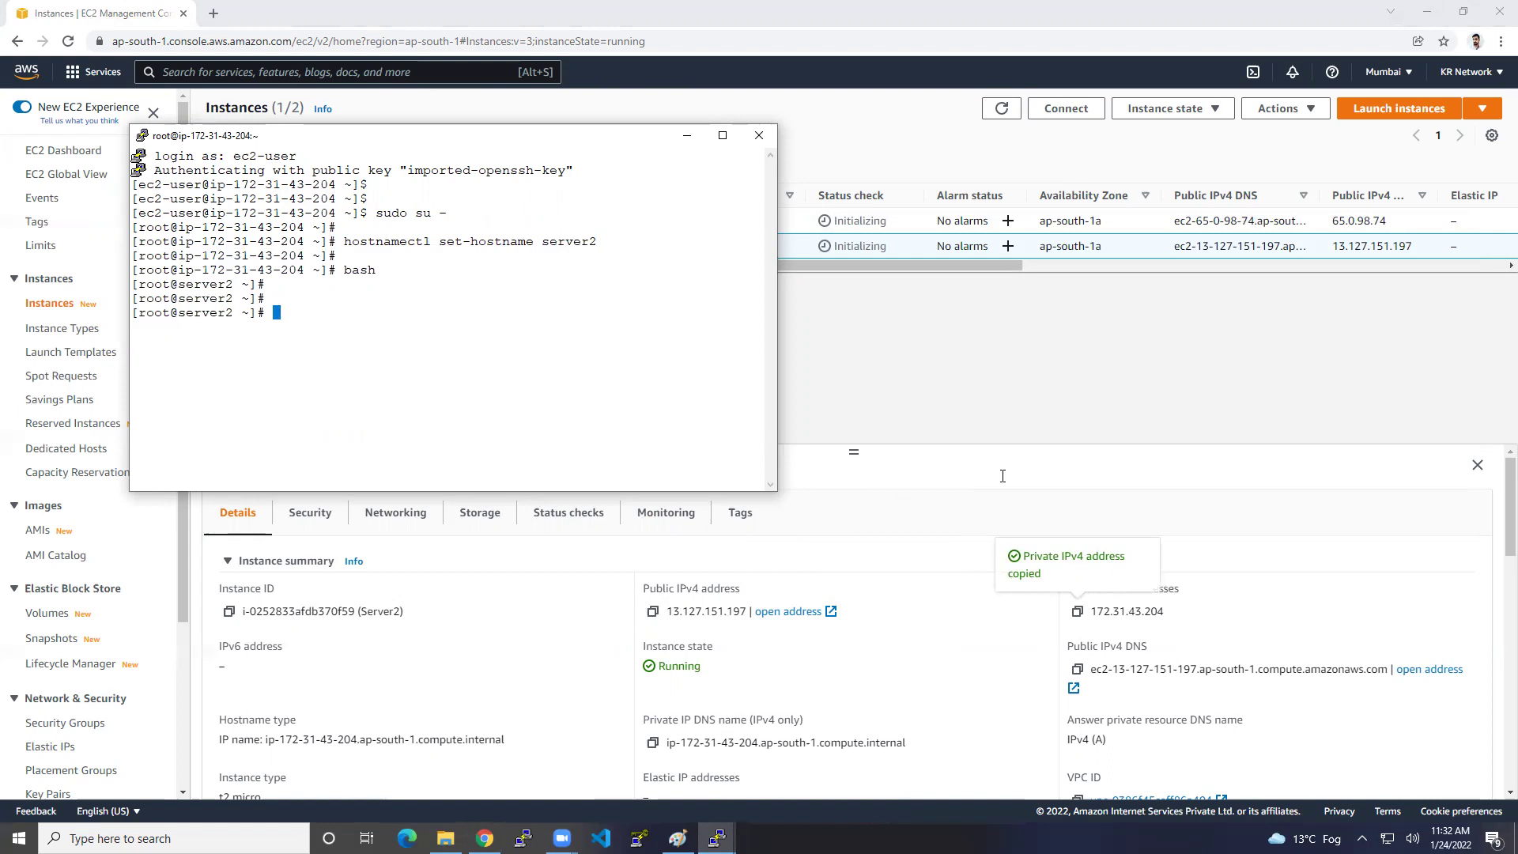
{"action": "key", "text": "alt+Tab"}
{"action": "right_click", "coordinate": [1137, 498]}
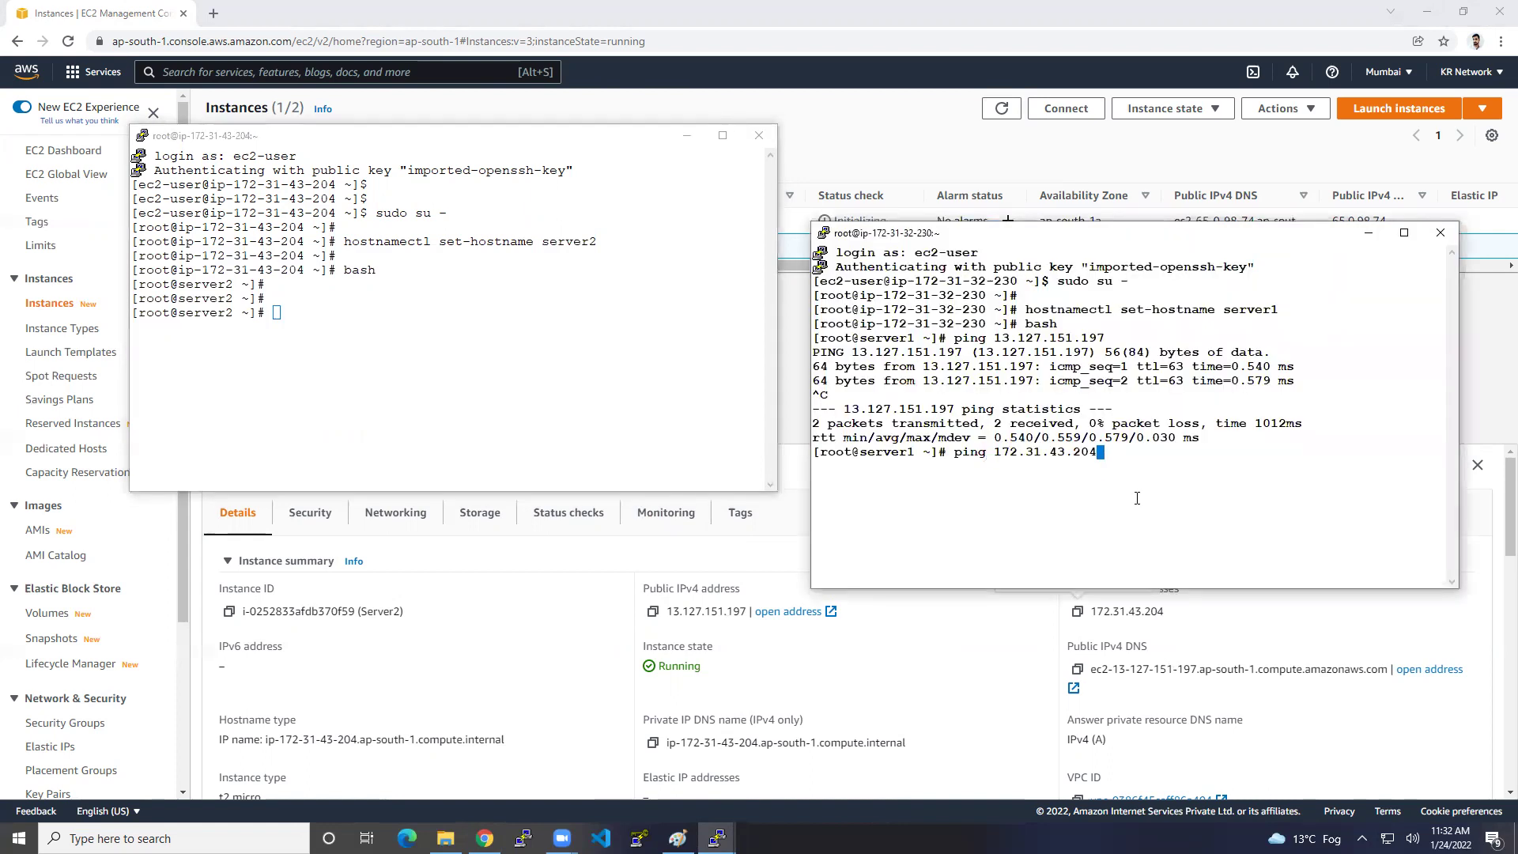
{"action": "key", "text": "Return"}
{"action": "key", "text": "ctrl+c"}
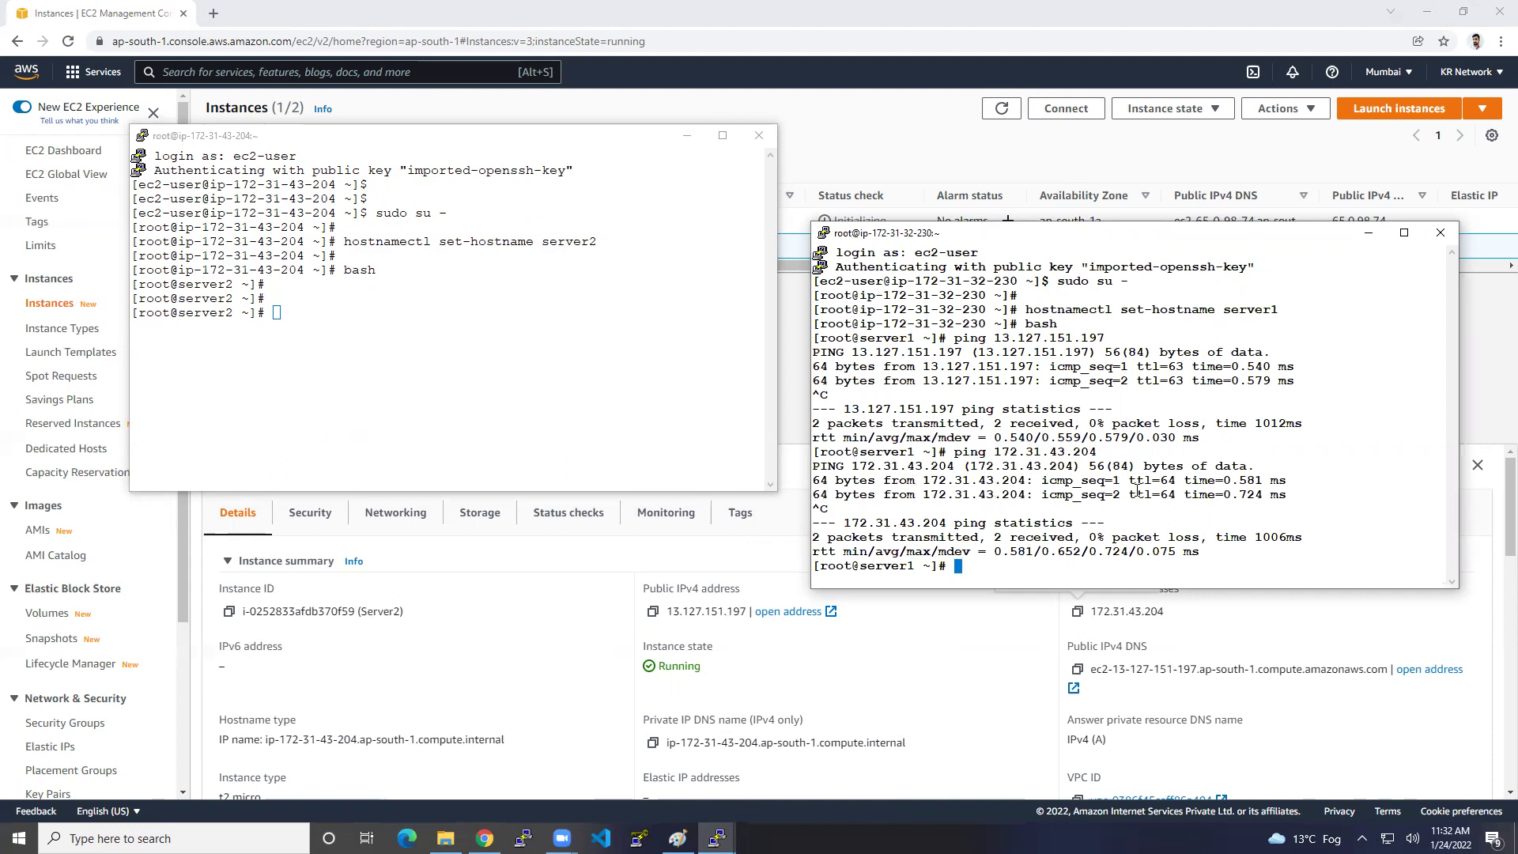
Step: Highlight the pinged IPs 13.127.151.197 and 172.31.43.204 and the server1 host name in the prompt
{"action": "left_click", "coordinate": [698, 379]}
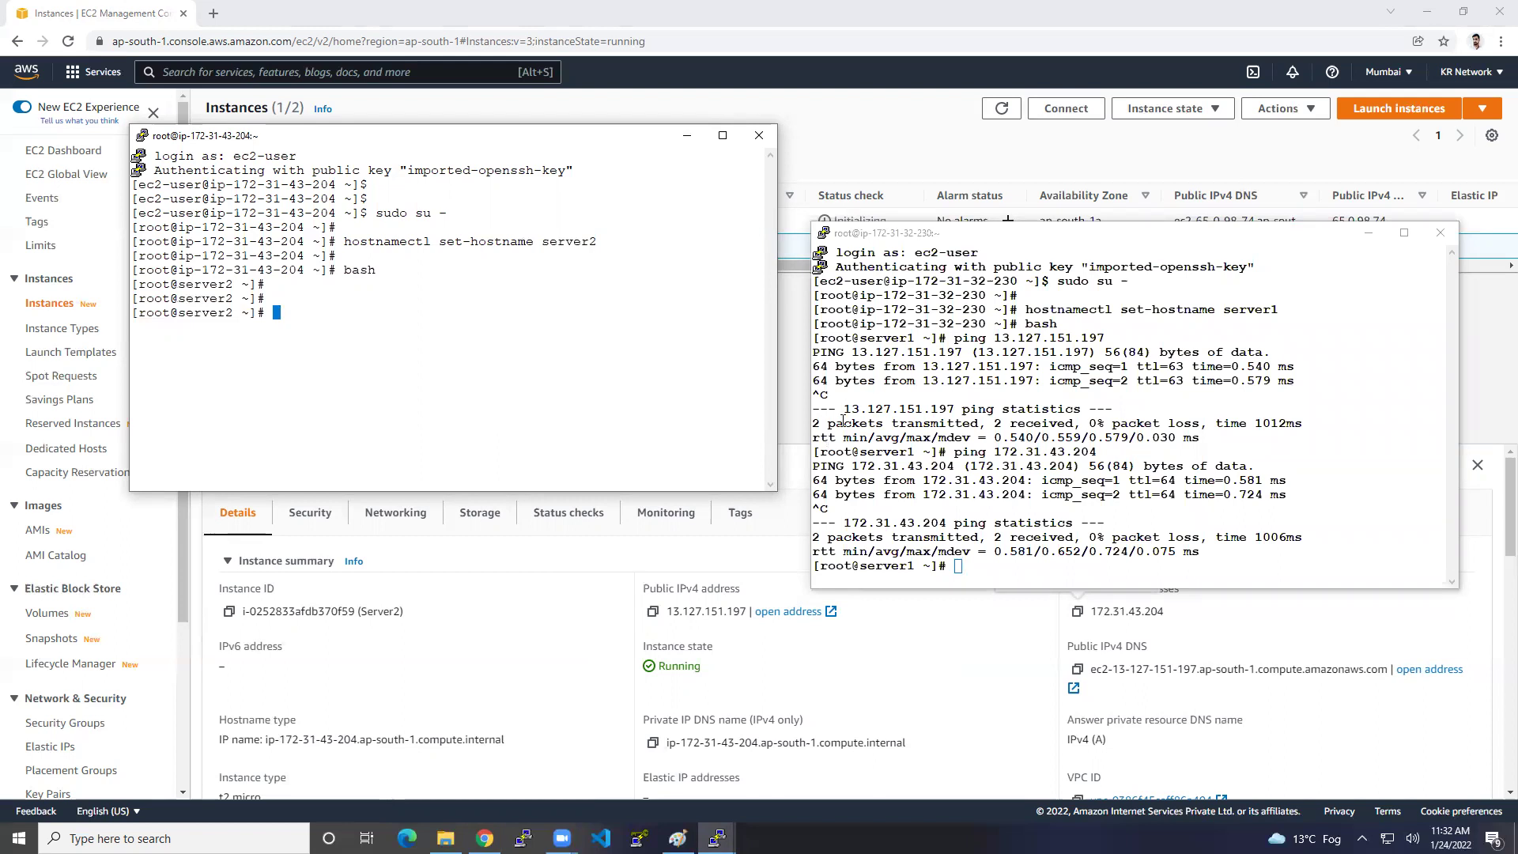
{"action": "double_click", "coordinate": [1072, 339]}
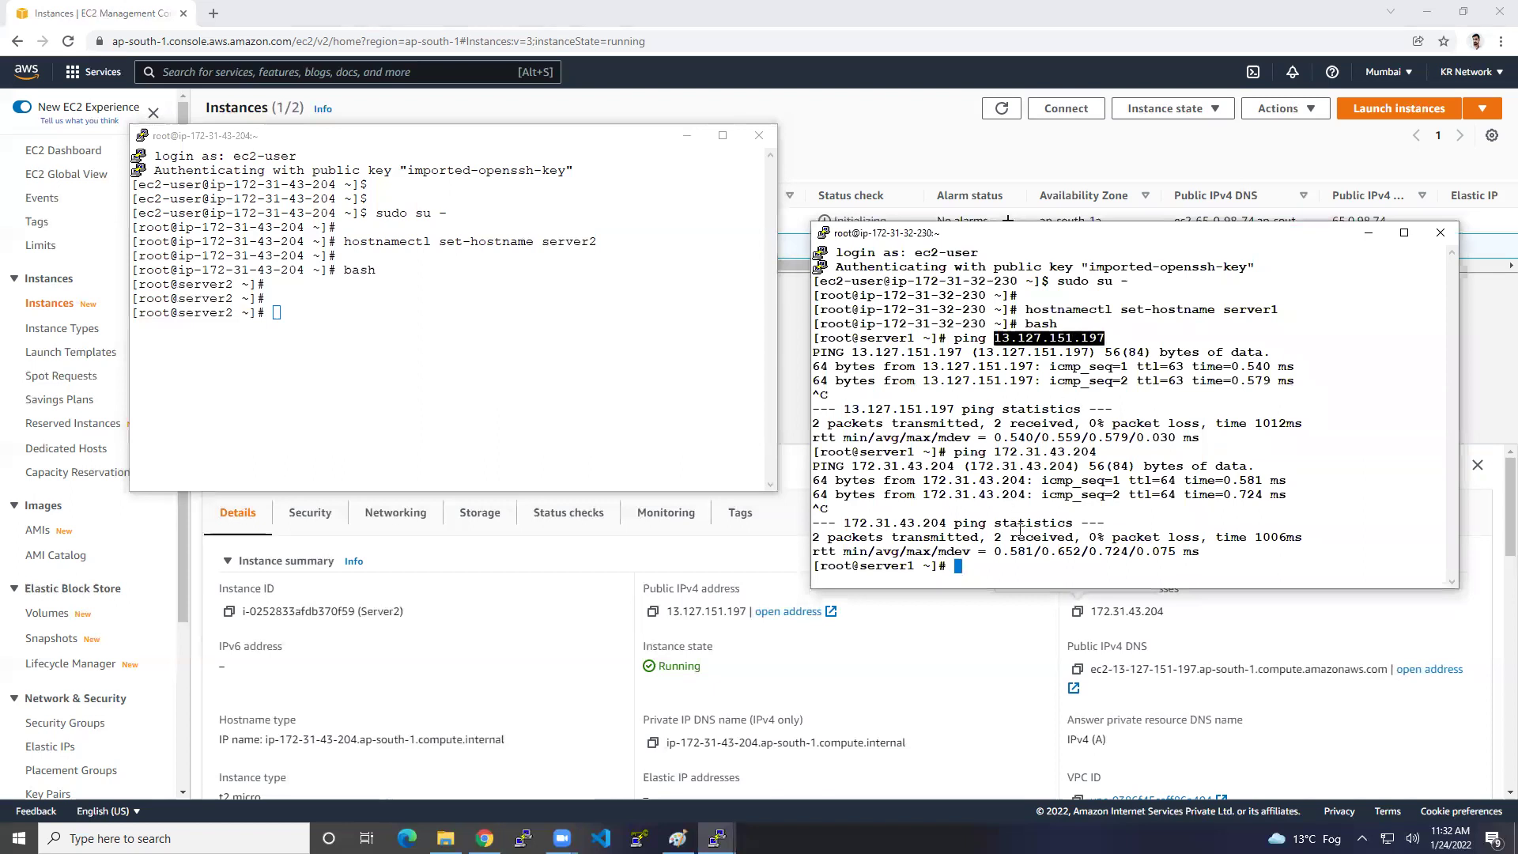
{"action": "double_click", "coordinate": [1017, 453]}
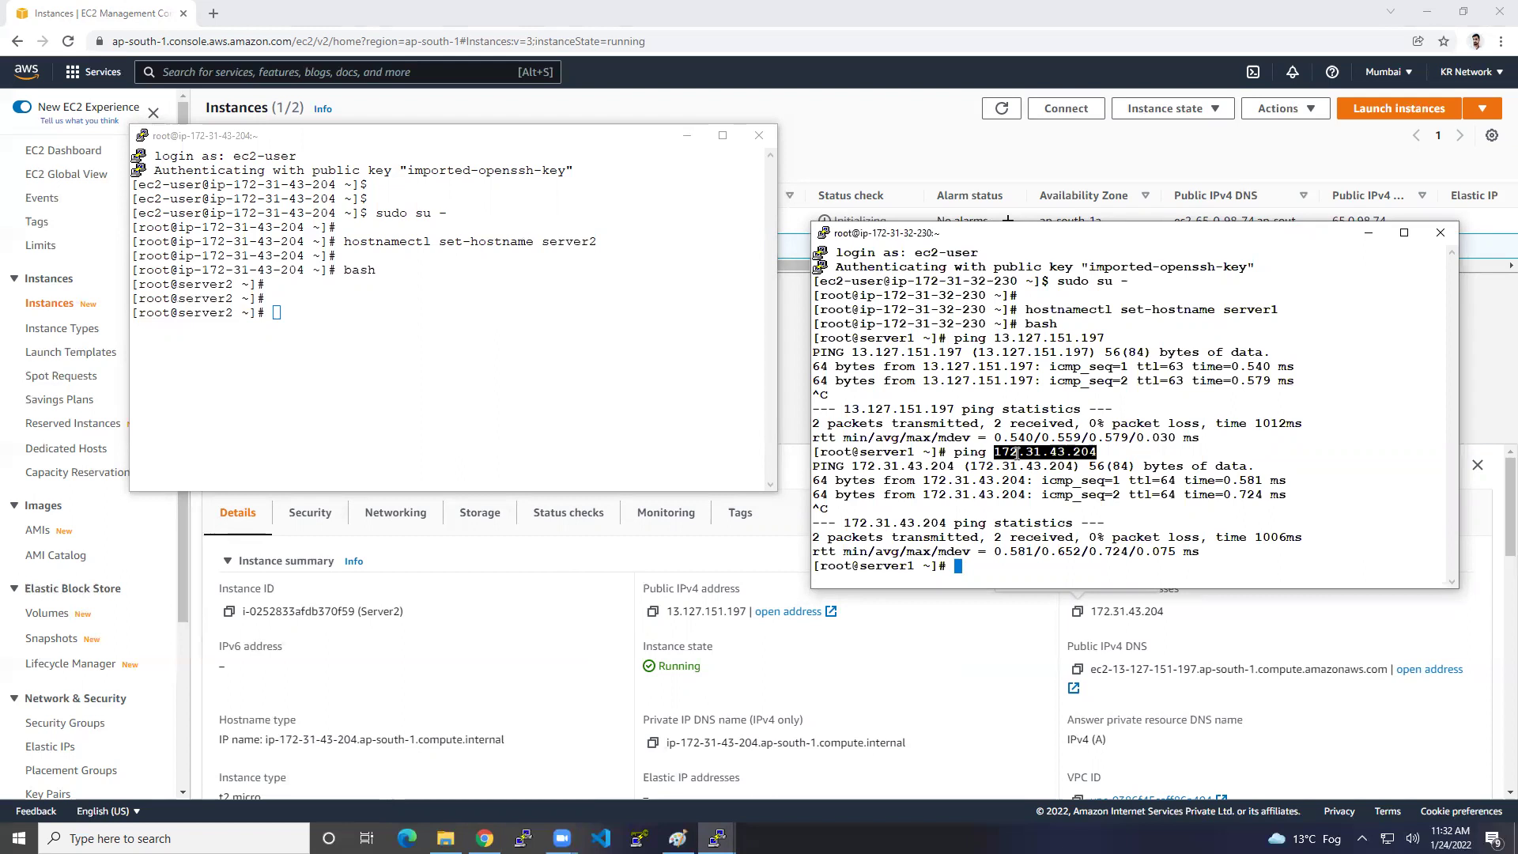
{"action": "left_click_drag", "start_coordinate": [996, 338], "coordinate": [1100, 333]}
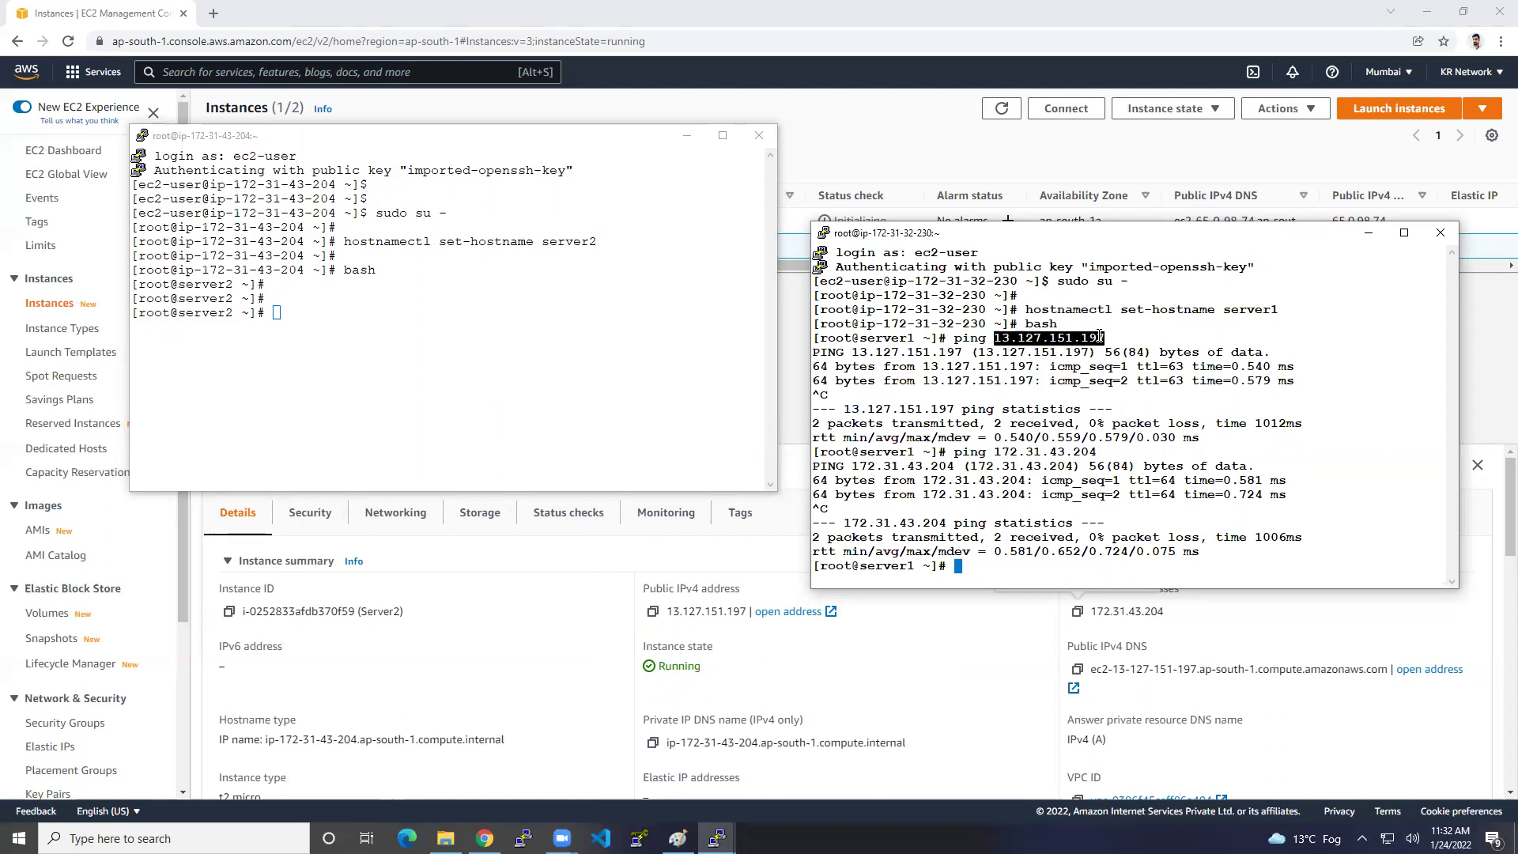
{"action": "double_click", "coordinate": [1021, 451]}
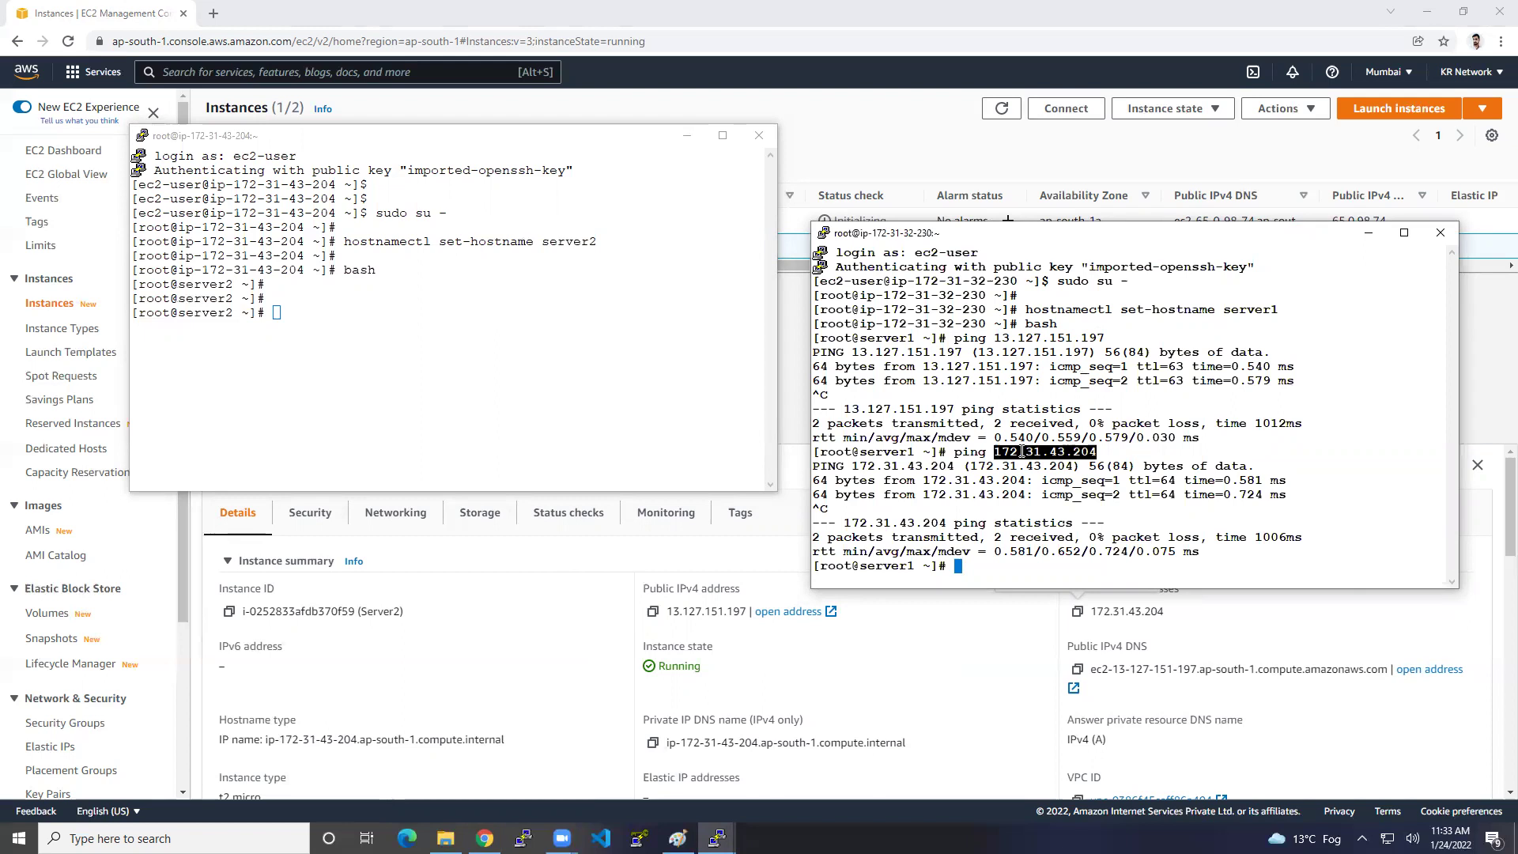
{"action": "double_click", "coordinate": [903, 566]}
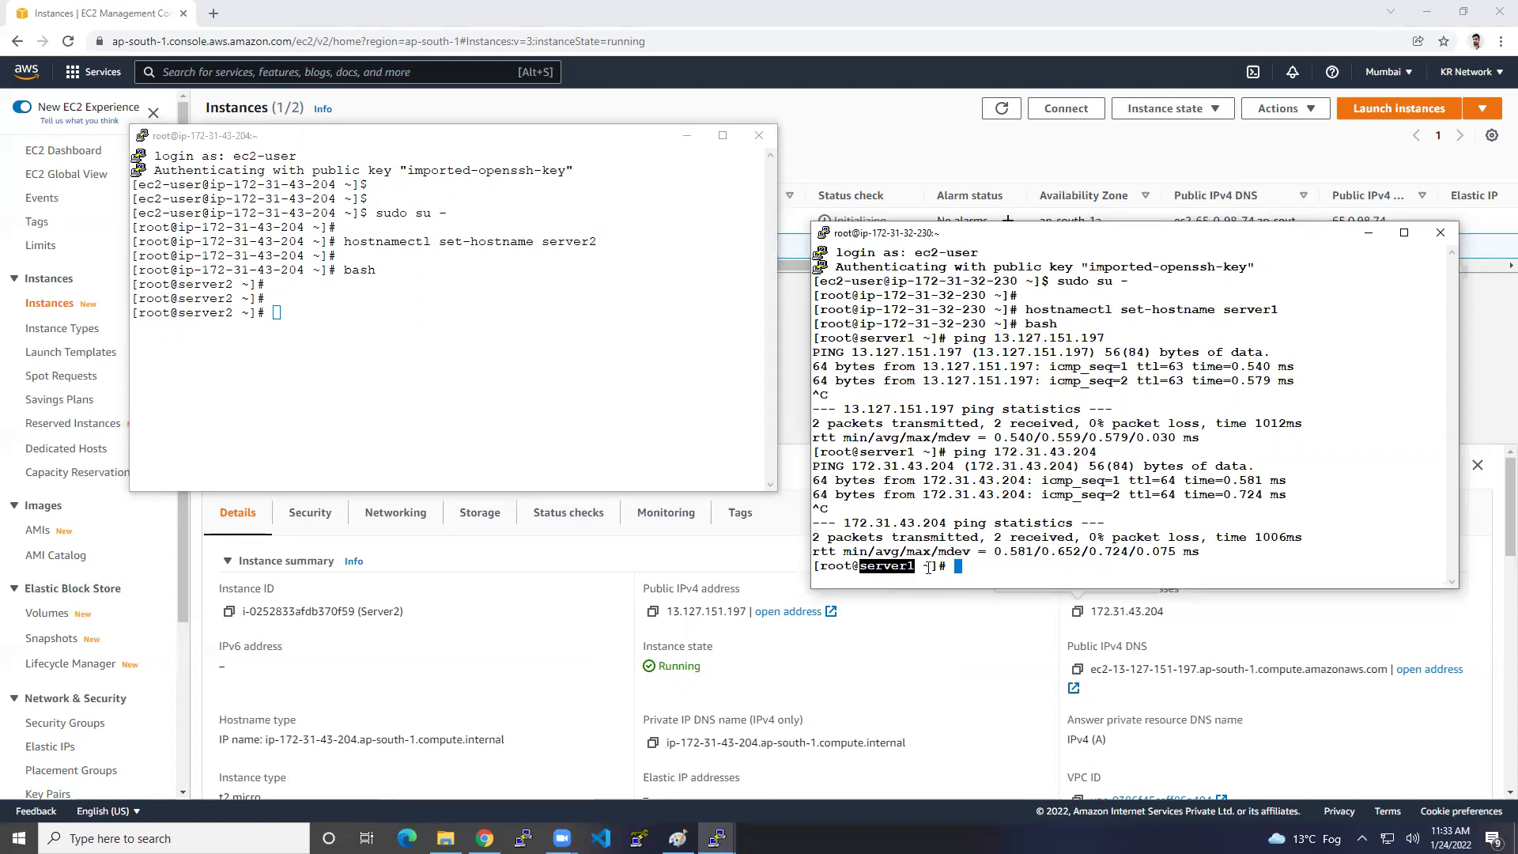
{"action": "left_click", "coordinate": [978, 567]}
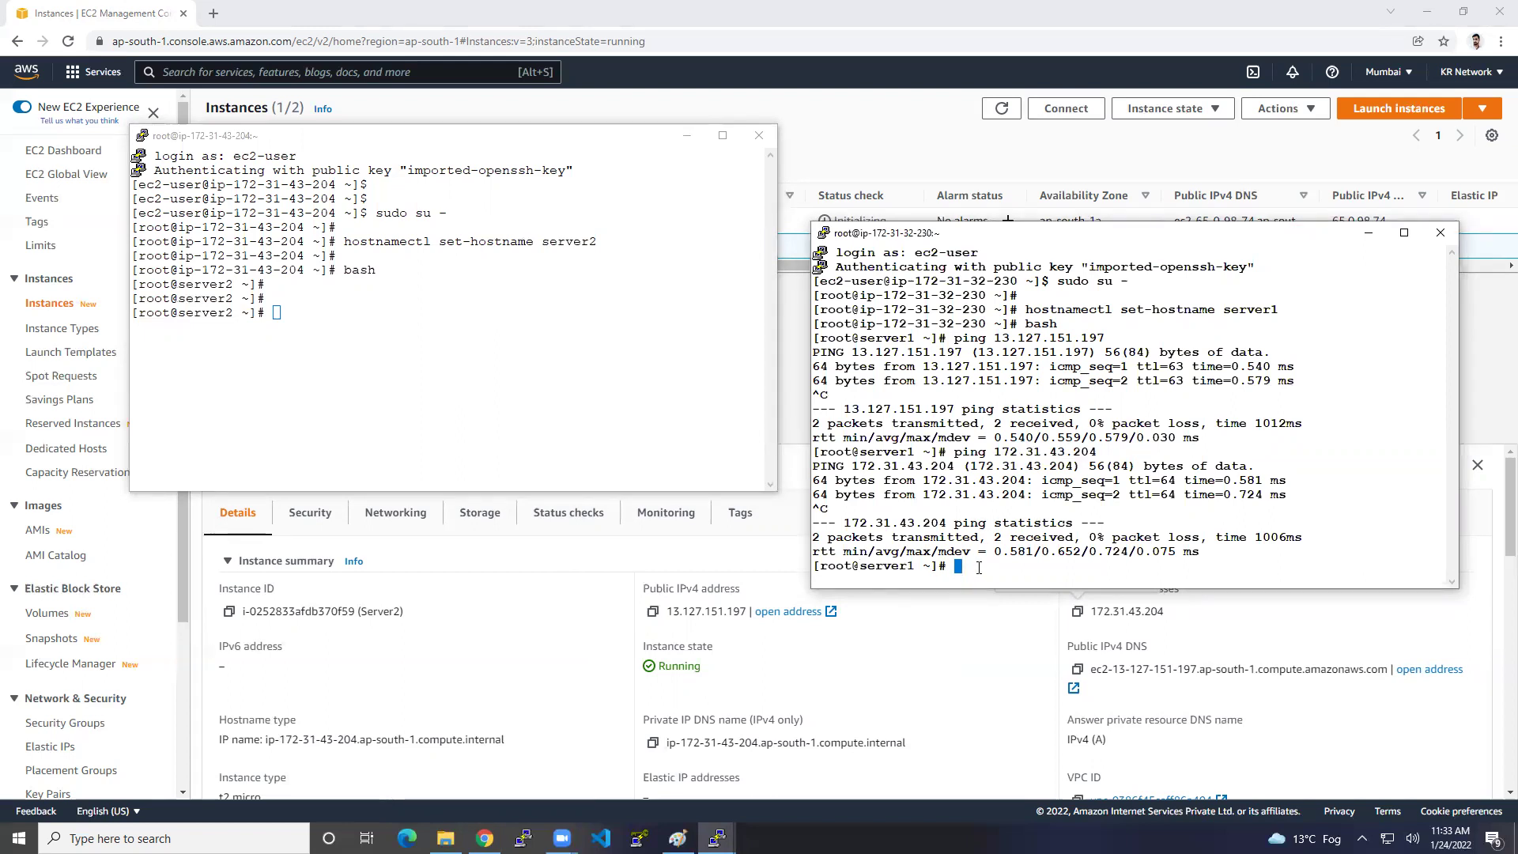
{"action": "left_click", "coordinate": [493, 363]}
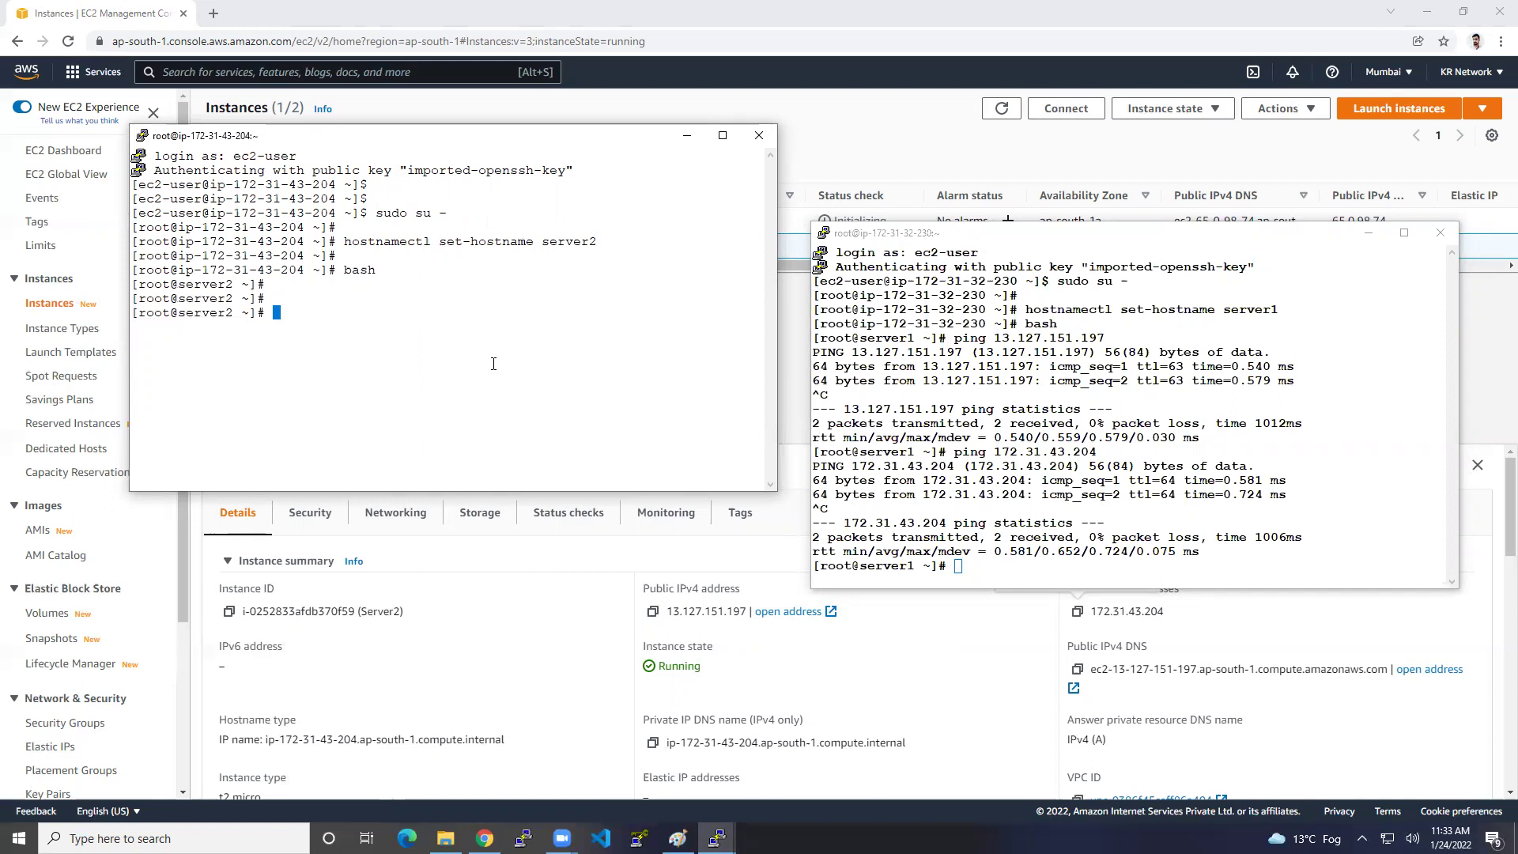
Step: Open Linux.pem from Downloads in Notepad, select and copy the whole RSA key, and return to PuTTY
{"action": "left_click", "coordinate": [445, 838]}
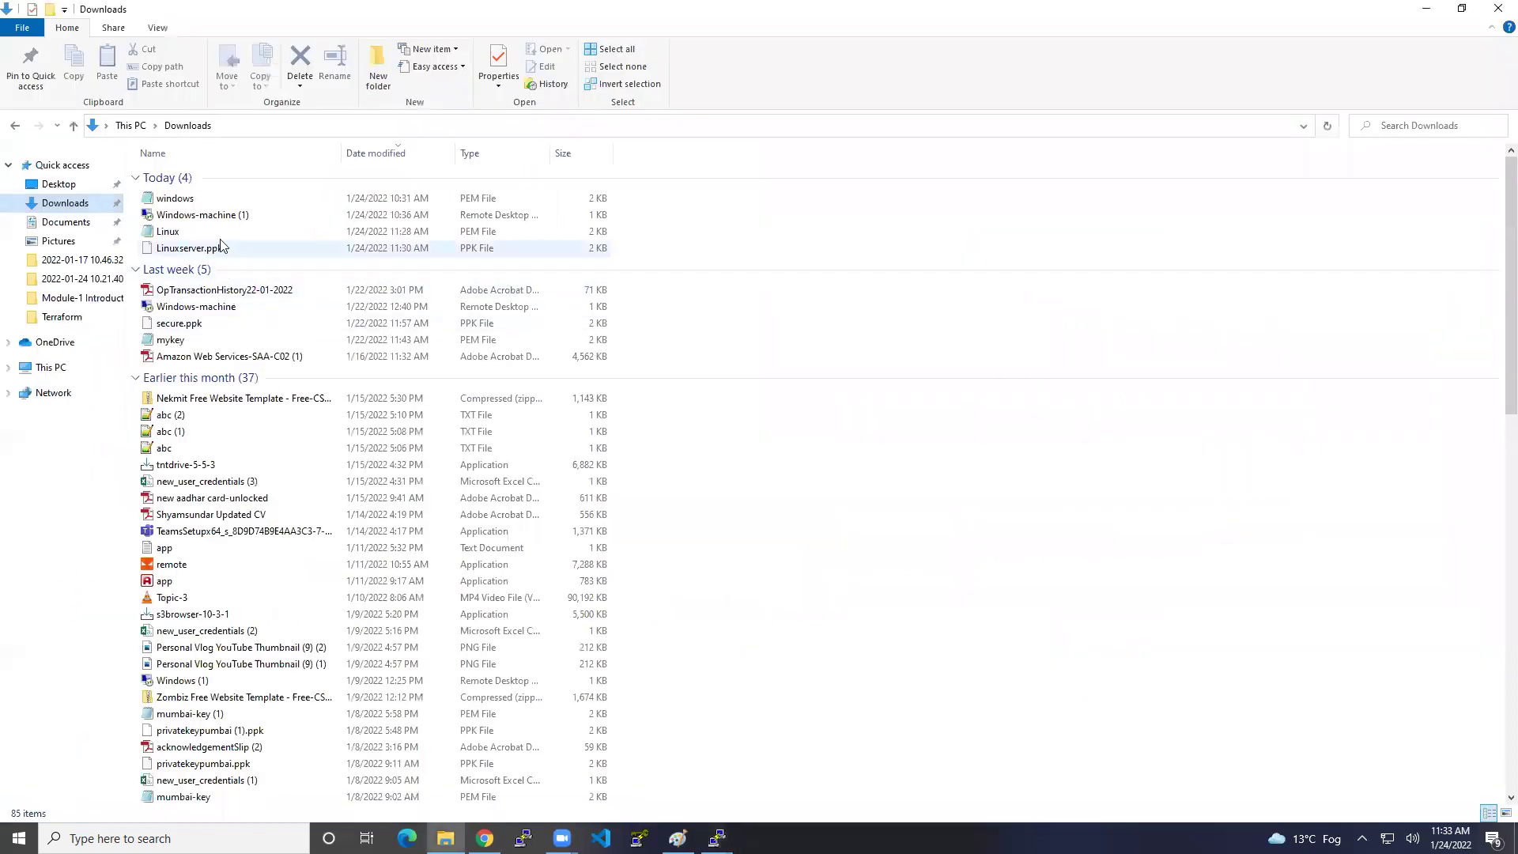
{"action": "left_click", "coordinate": [200, 232]}
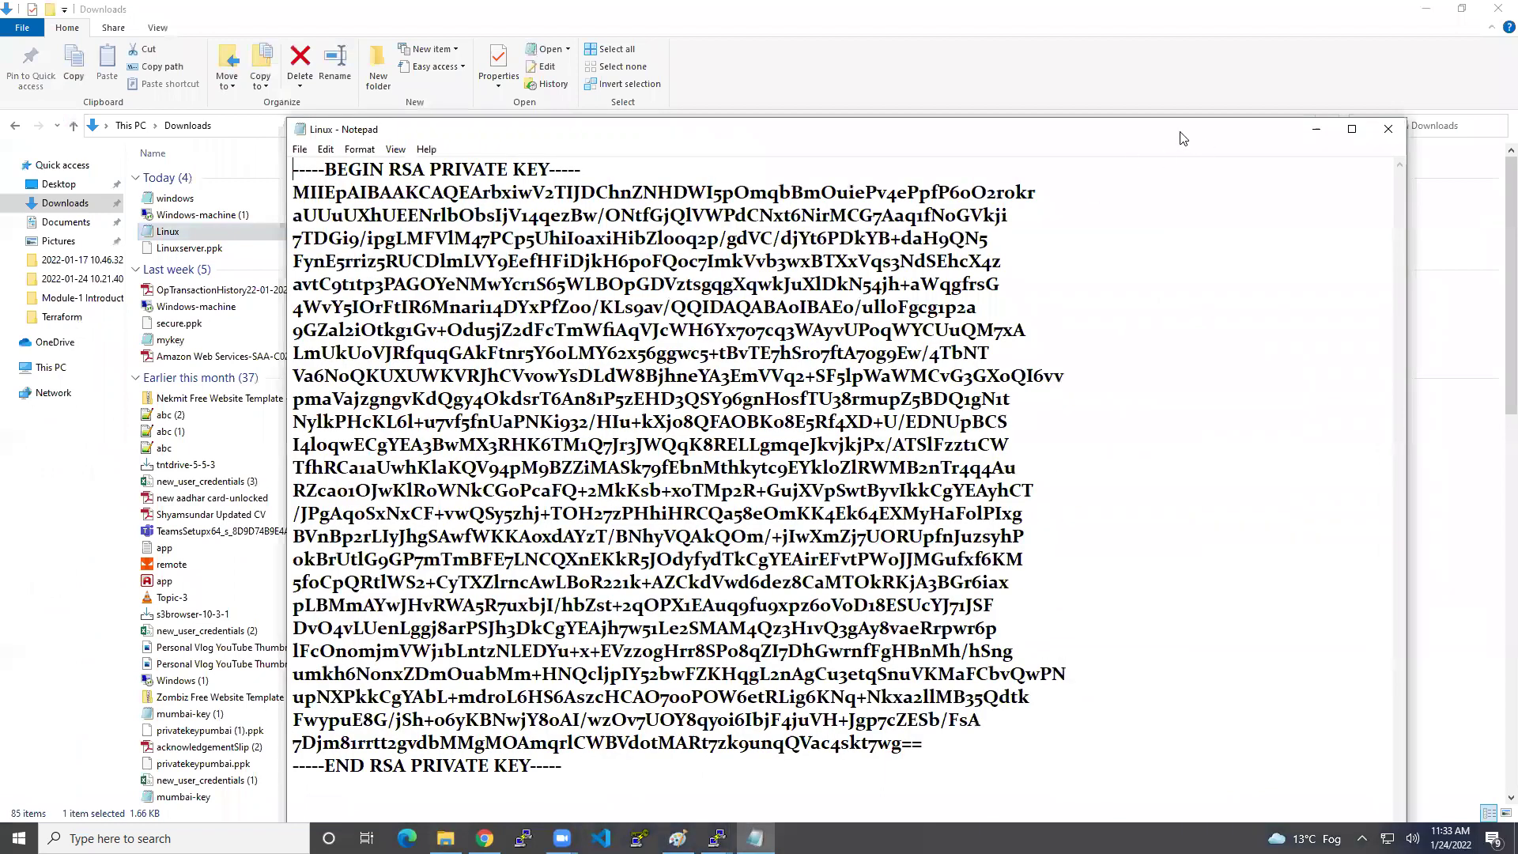
{"action": "left_click_drag", "start_coordinate": [1183, 138], "coordinate": [1118, 59]}
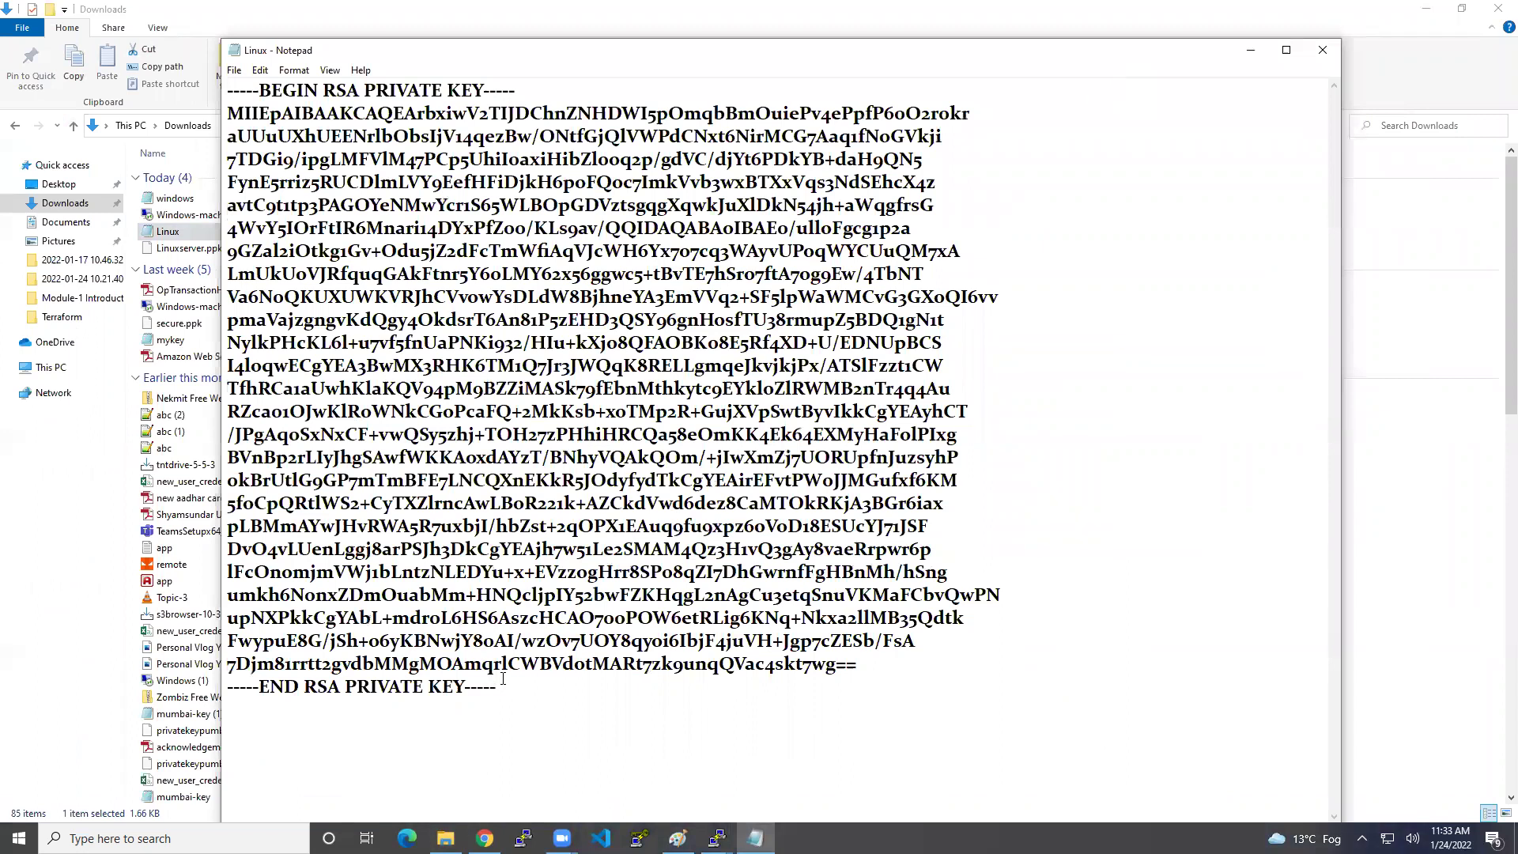
{"action": "key", "text": "ctrl+a"}
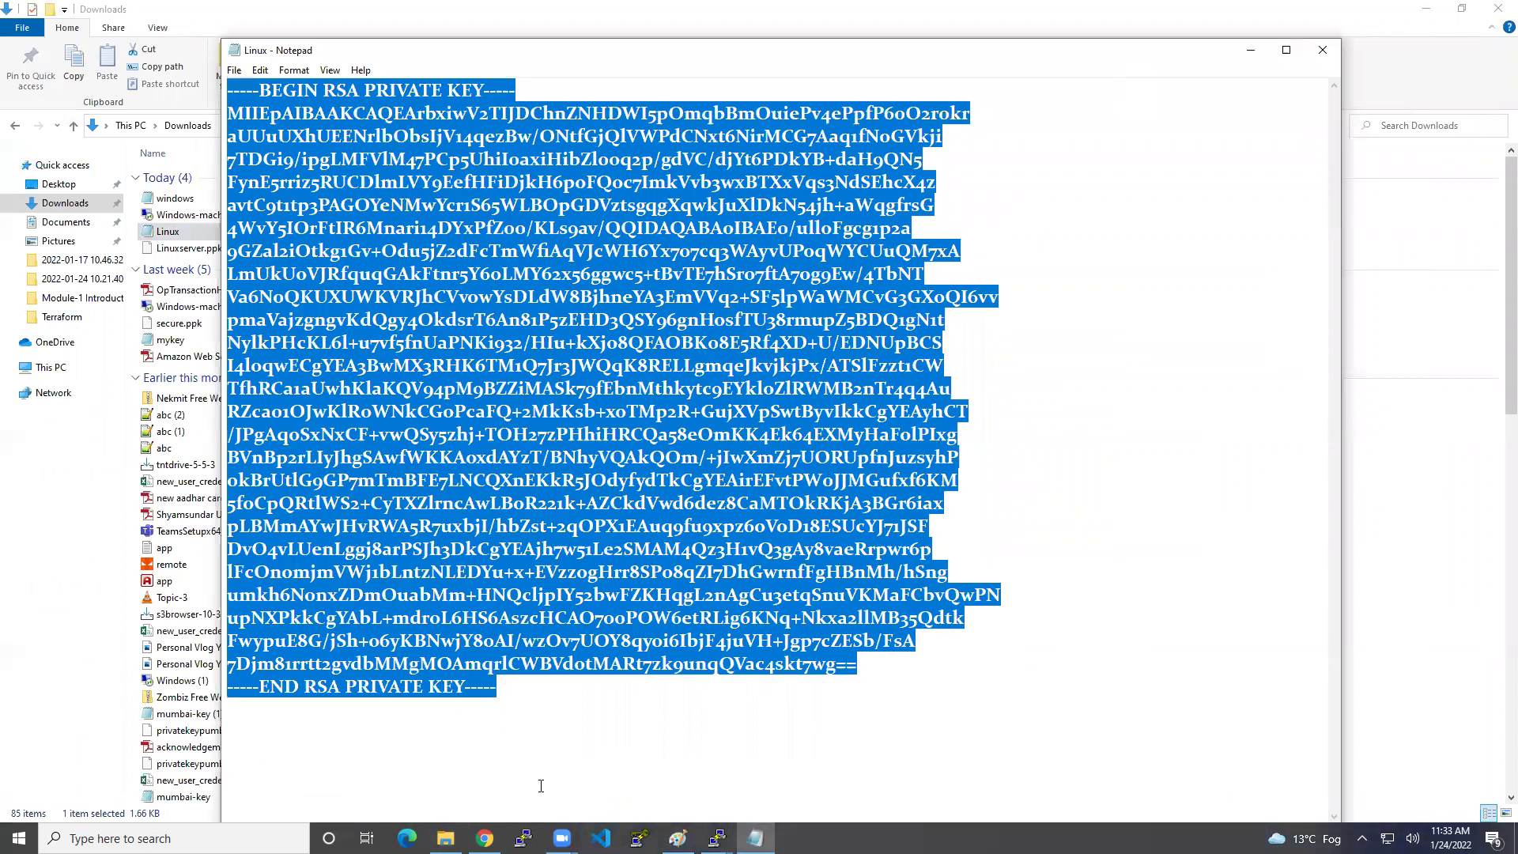
{"action": "key", "text": "alt+Tab"}
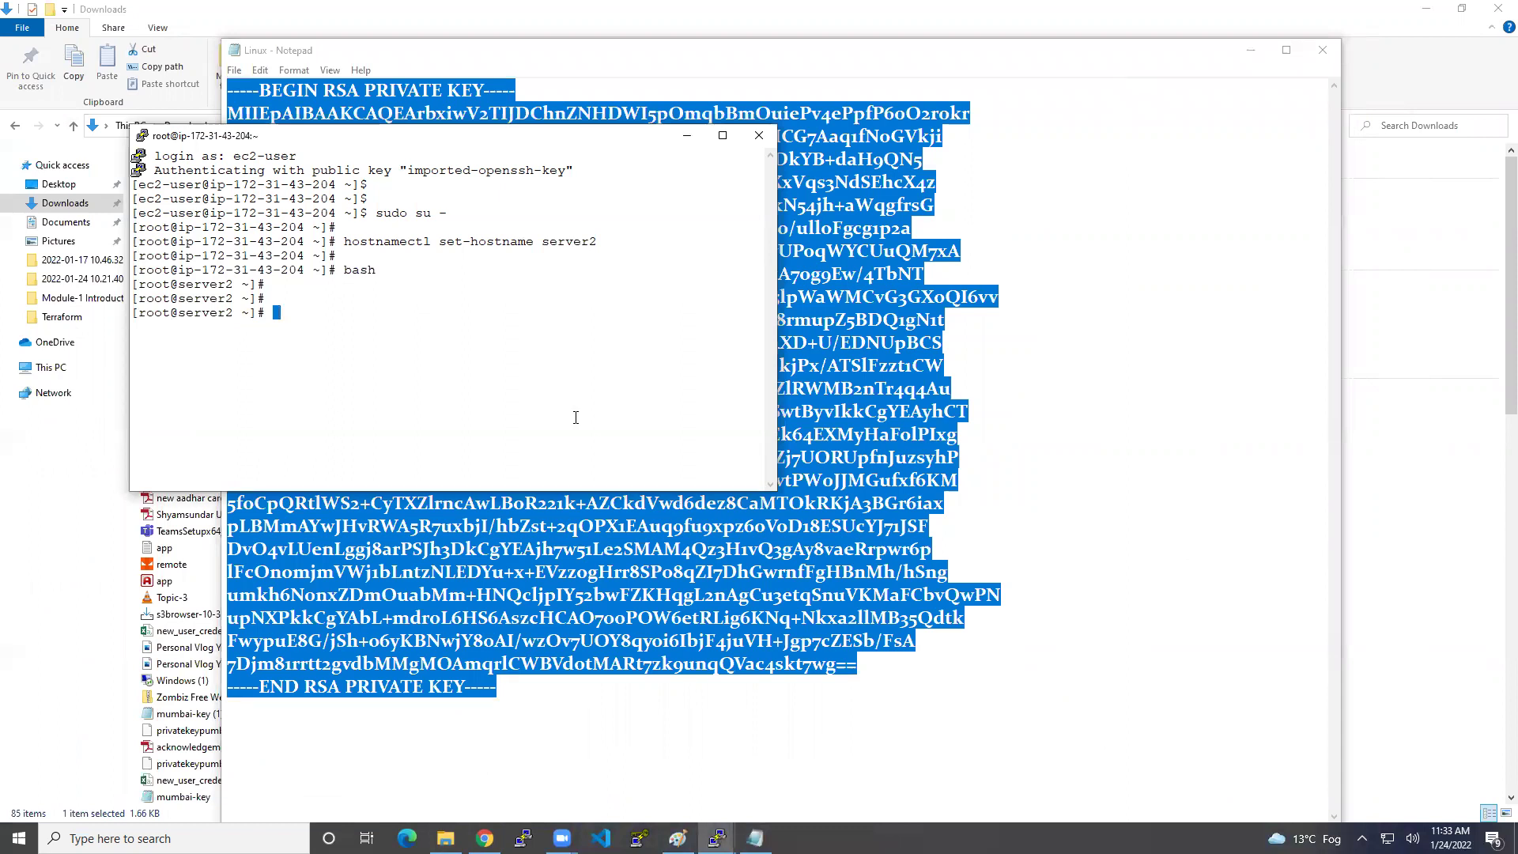
Step: Open a new file named private_key in vi on server1, correcting the mistyped editor command
{"action": "key", "text": "alt+Tab"}
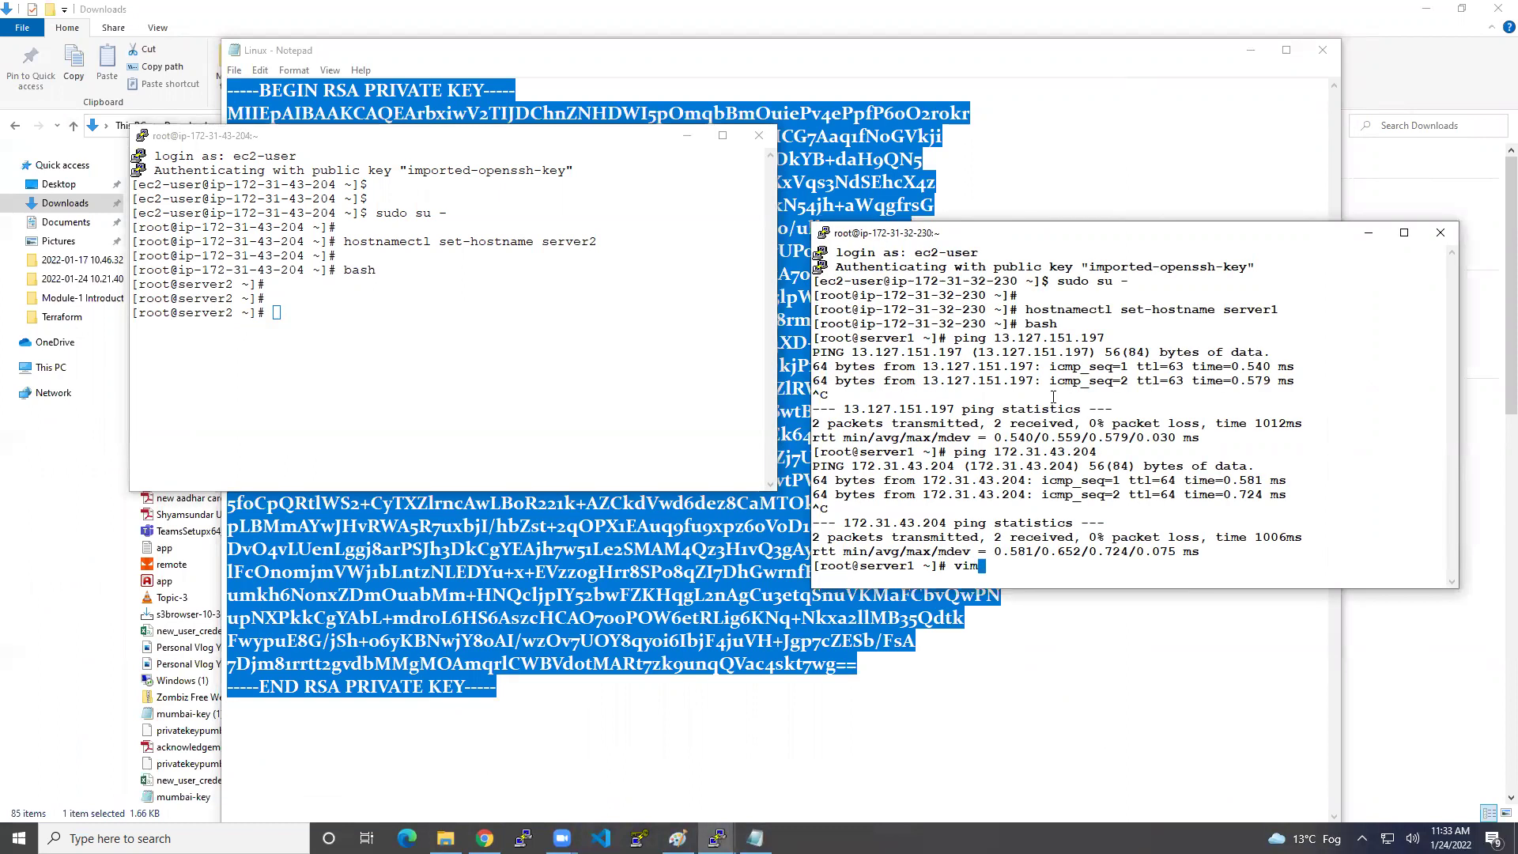
{"action": "type", "text": "private_key"}
{"action": "key", "text": "Return"}
{"action": "key", "text": "Up"}
{"action": "key", "text": "Left"}
{"action": "key", "text": "Left"}
{"action": "key", "text": "Left"}
{"action": "key", "text": "Left"}
{"action": "key", "text": "Left"}
{"action": "key", "text": "Left"}
{"action": "key", "text": "Left"}
{"action": "key", "text": "Left"}
{"action": "key", "text": "Left"}
{"action": "key", "text": "Left"}
{"action": "key", "text": "Left"}
{"action": "key", "text": "Left"}
{"action": "key", "text": "BackSpace"}
{"action": "key", "text": "Return"}
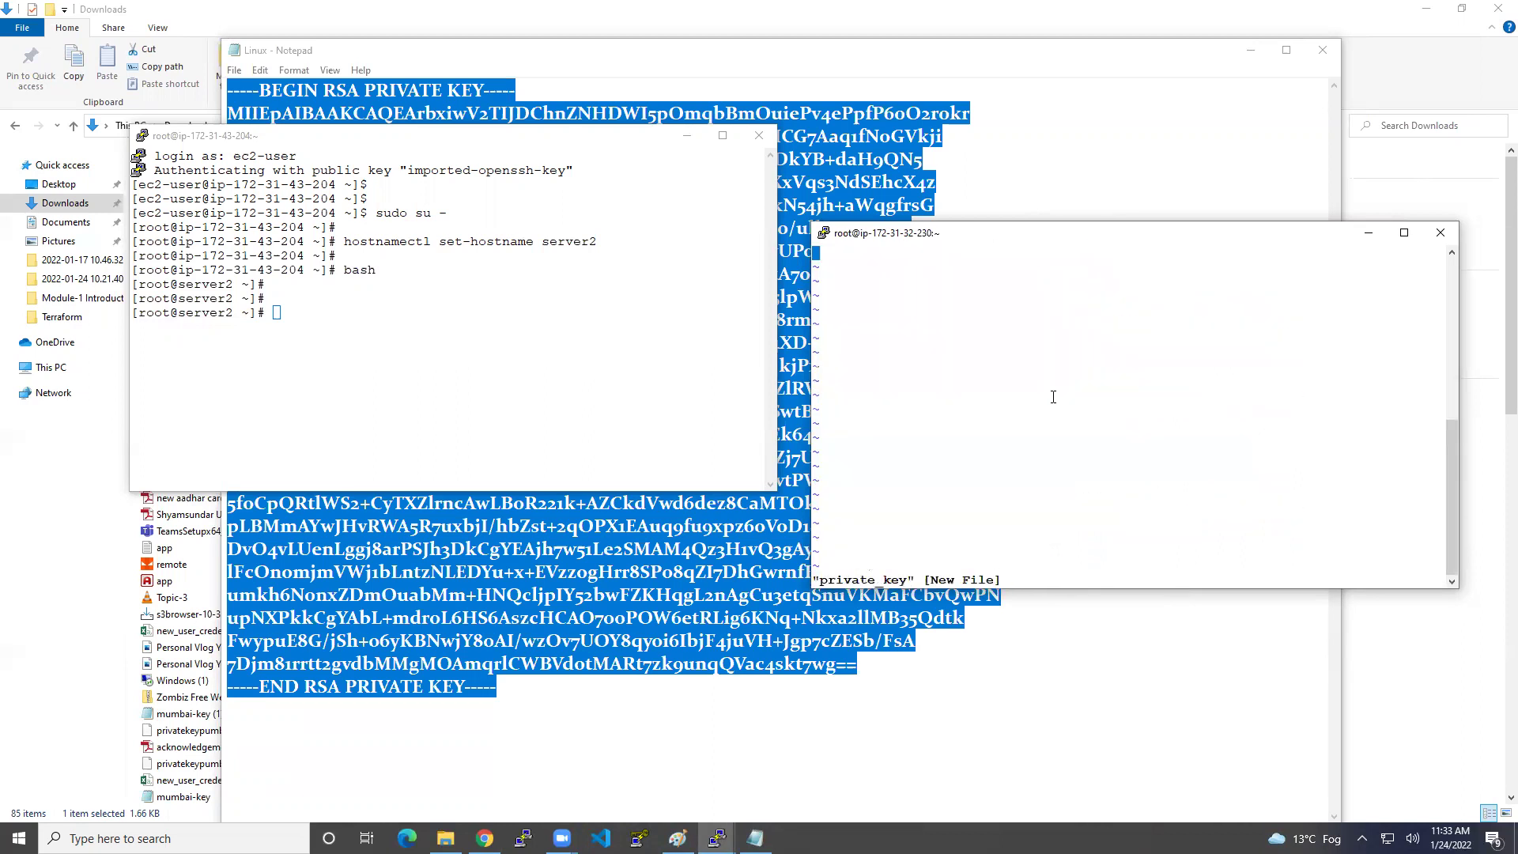
Step: Paste the RSA key into private_key, save with :wq!, and type chmod 400 private_key
{"action": "key", "text": "i"}
{"action": "right_click", "coordinate": [992, 377]}
{"action": "key", "text": "Escape"}
{"action": "type", "text": ":wq!"}
{"action": "key", "text": "Return"}
{"action": "key", "text": "Return"}
{"action": "key", "text": "Return"}
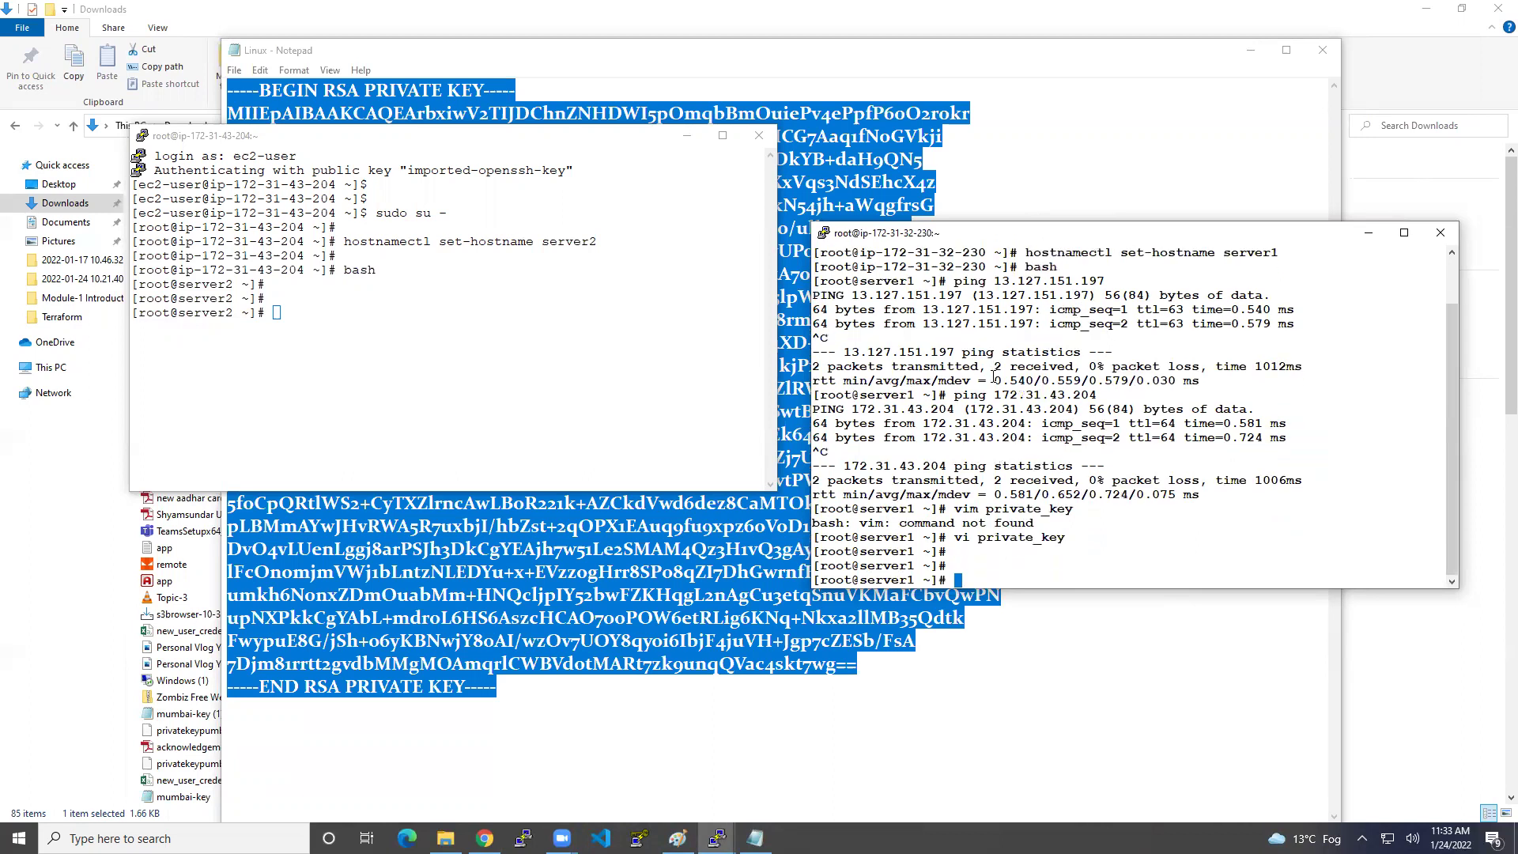
{"action": "type", "text": "chmod 400 private_key"}
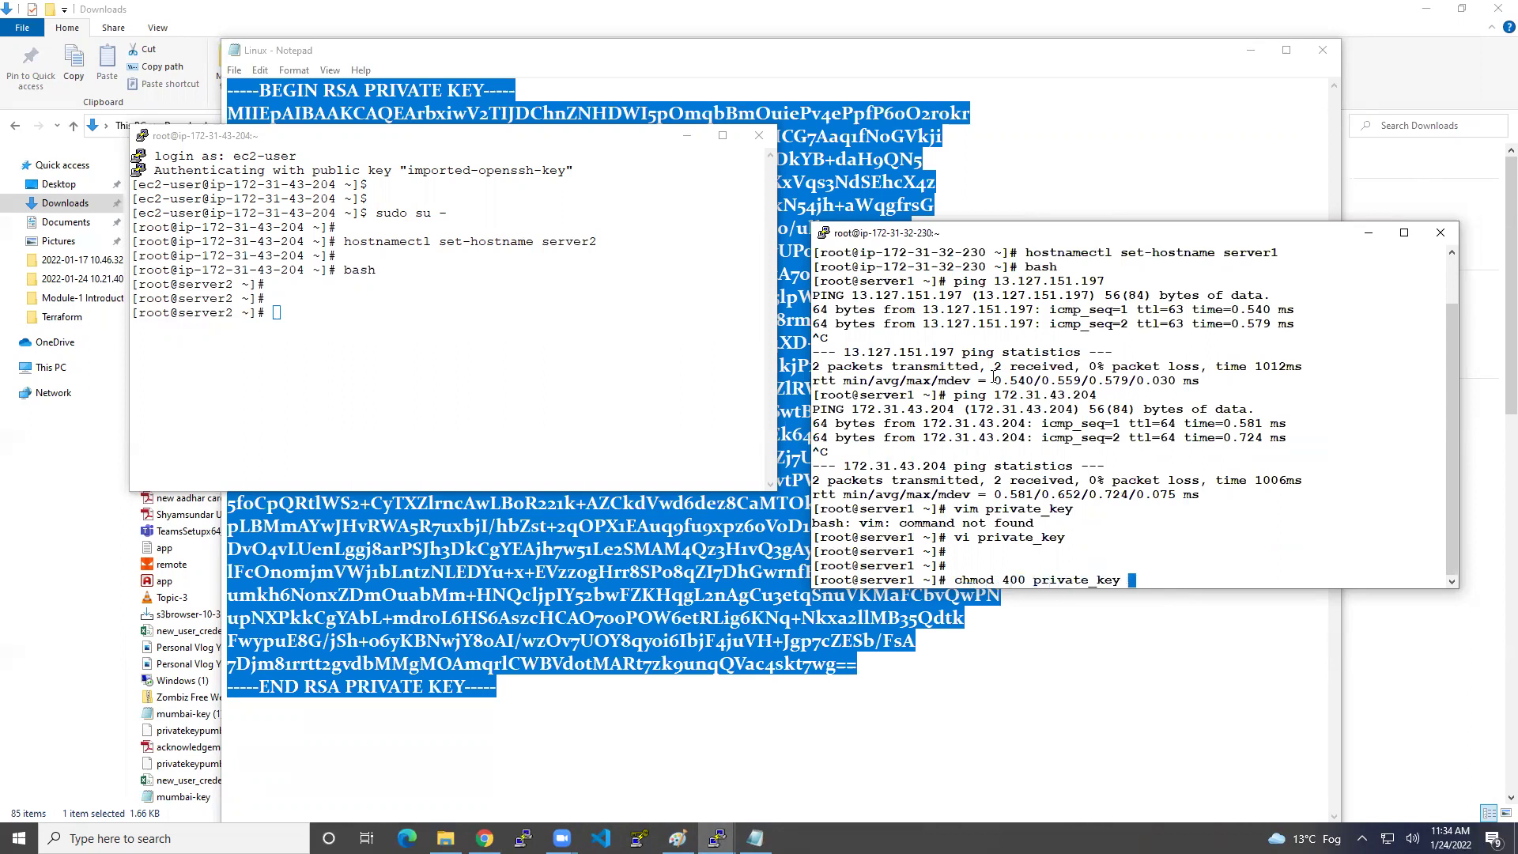
{"action": "key", "text": "Return"}
{"action": "key", "text": "Return"}
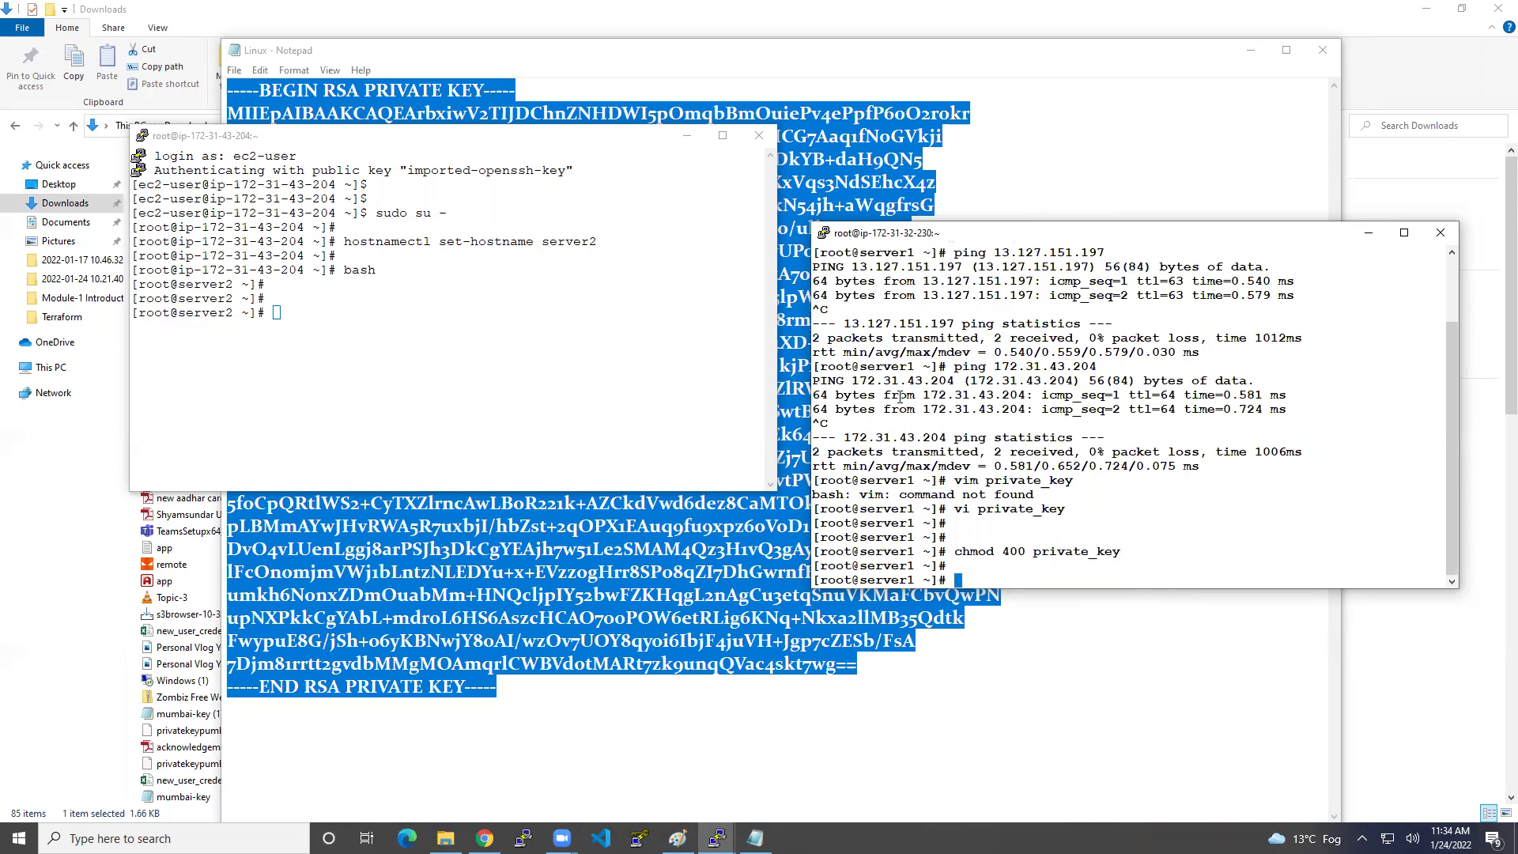
{"action": "double_click", "coordinate": [1070, 367]}
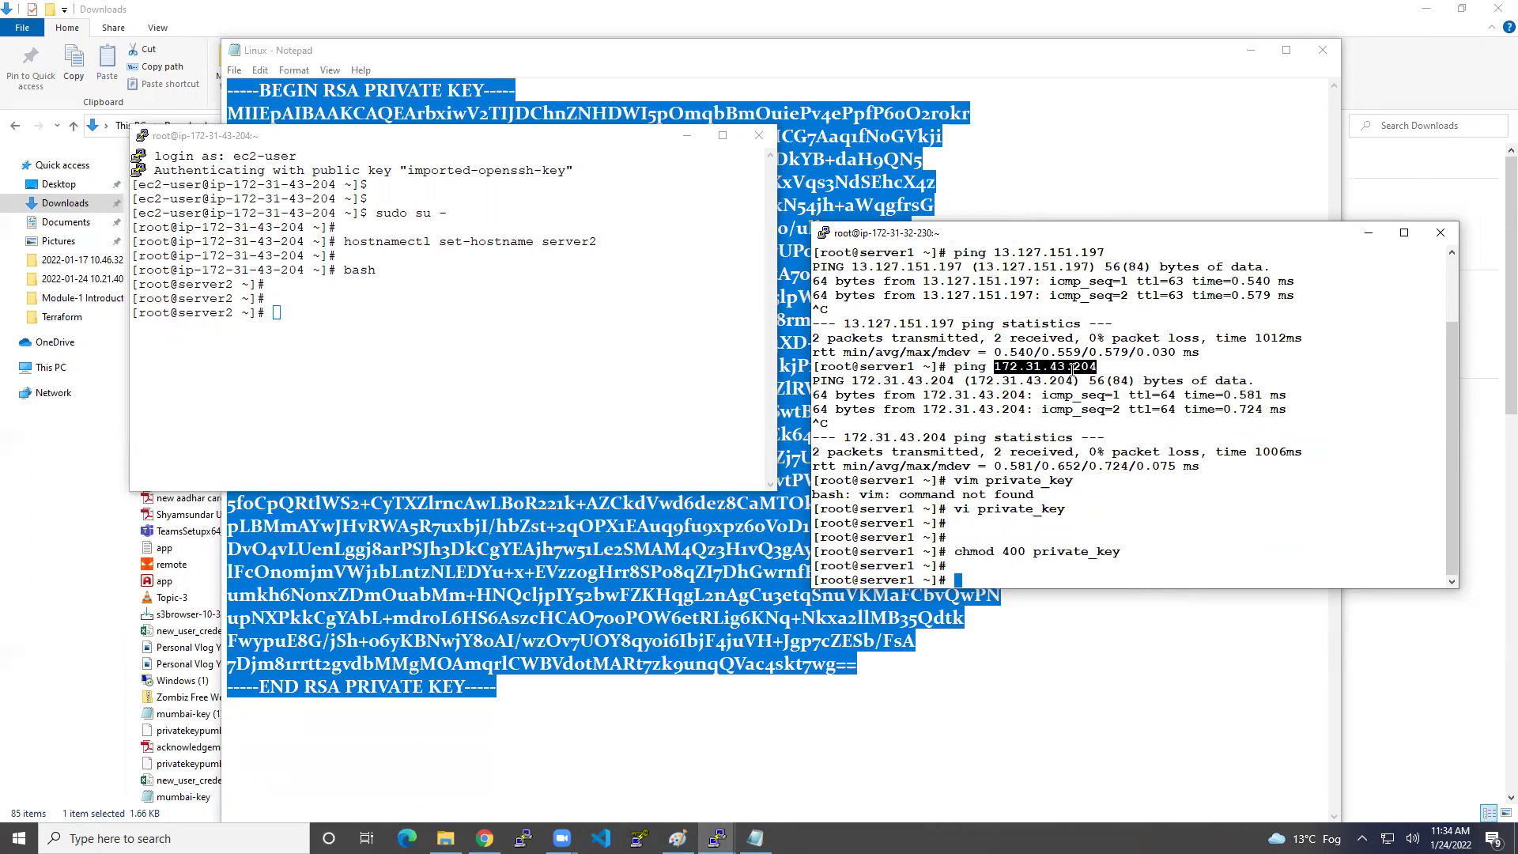
{"action": "type", "text": "ssh -i private_key ec2-user@"}
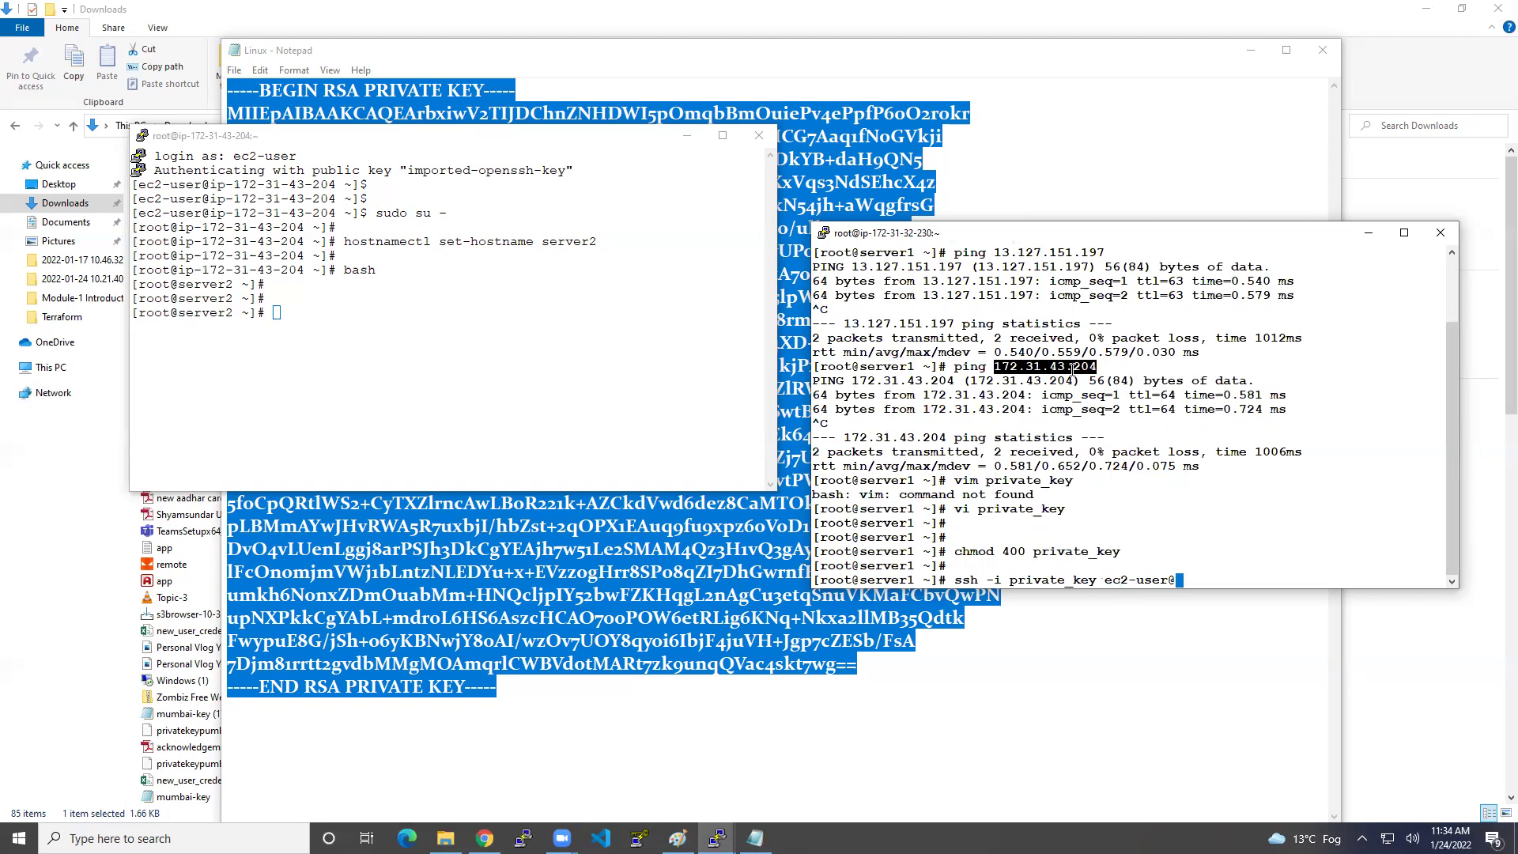
{"action": "right_click", "coordinate": [1172, 459]}
{"action": "key", "text": "Return"}
{"action": "type", "text": "yes"}
{"action": "key", "text": "Return"}
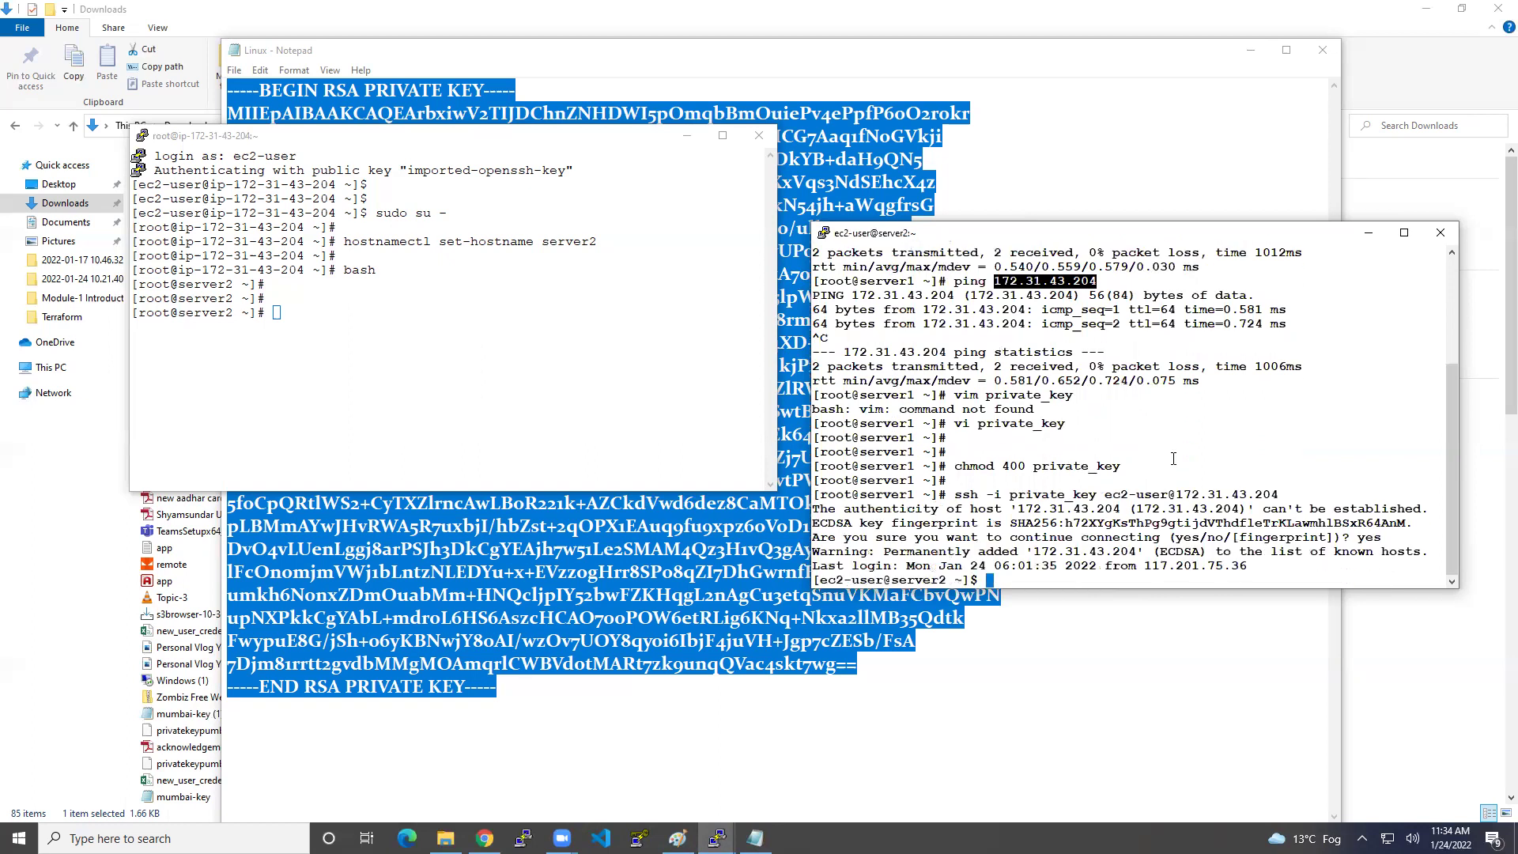
{"action": "key", "text": "Return"}
{"action": "key", "text": "Return"}
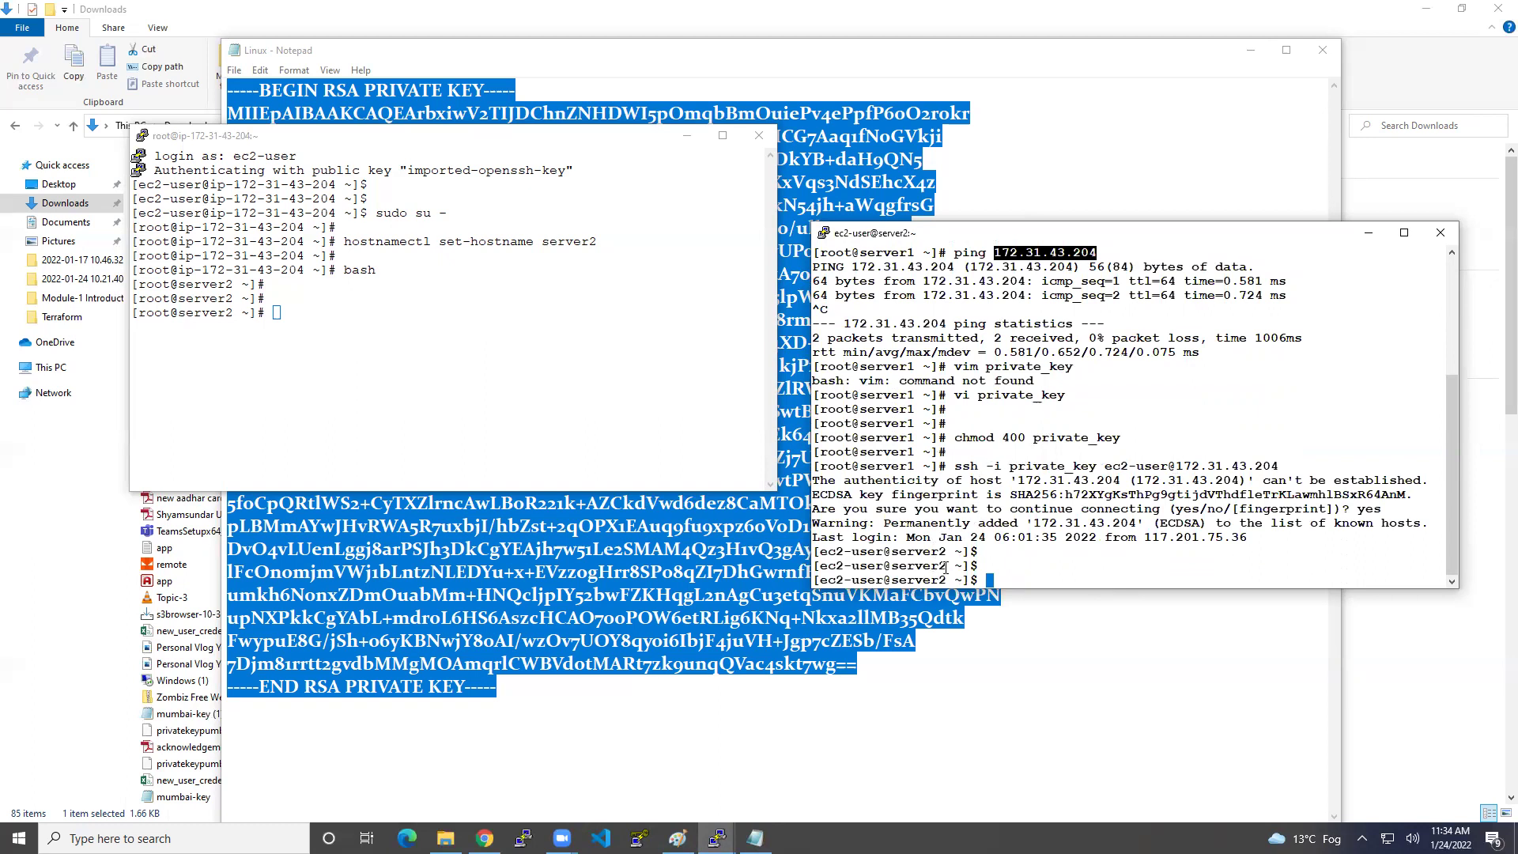
Step: On server2, create the file private_key in vi, paste in the RSA key from Notepad, and save it
{"action": "left_click", "coordinate": [437, 363]}
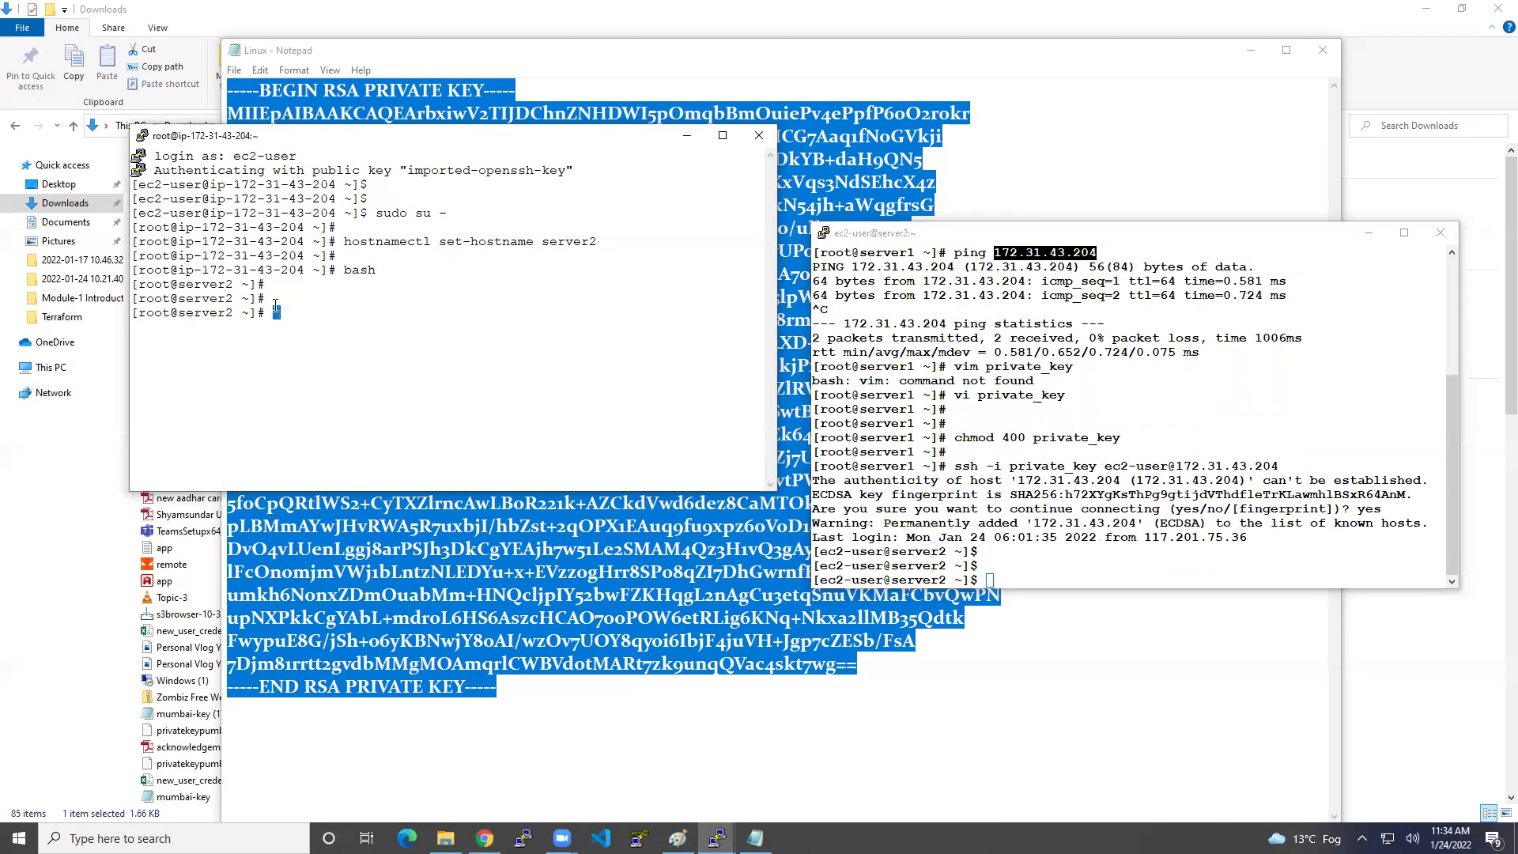
{"action": "left_click_drag", "start_coordinate": [211, 312], "coordinate": [234, 312]}
{"action": "left_click", "coordinate": [327, 313]}
{"action": "type", "text": "vi "}
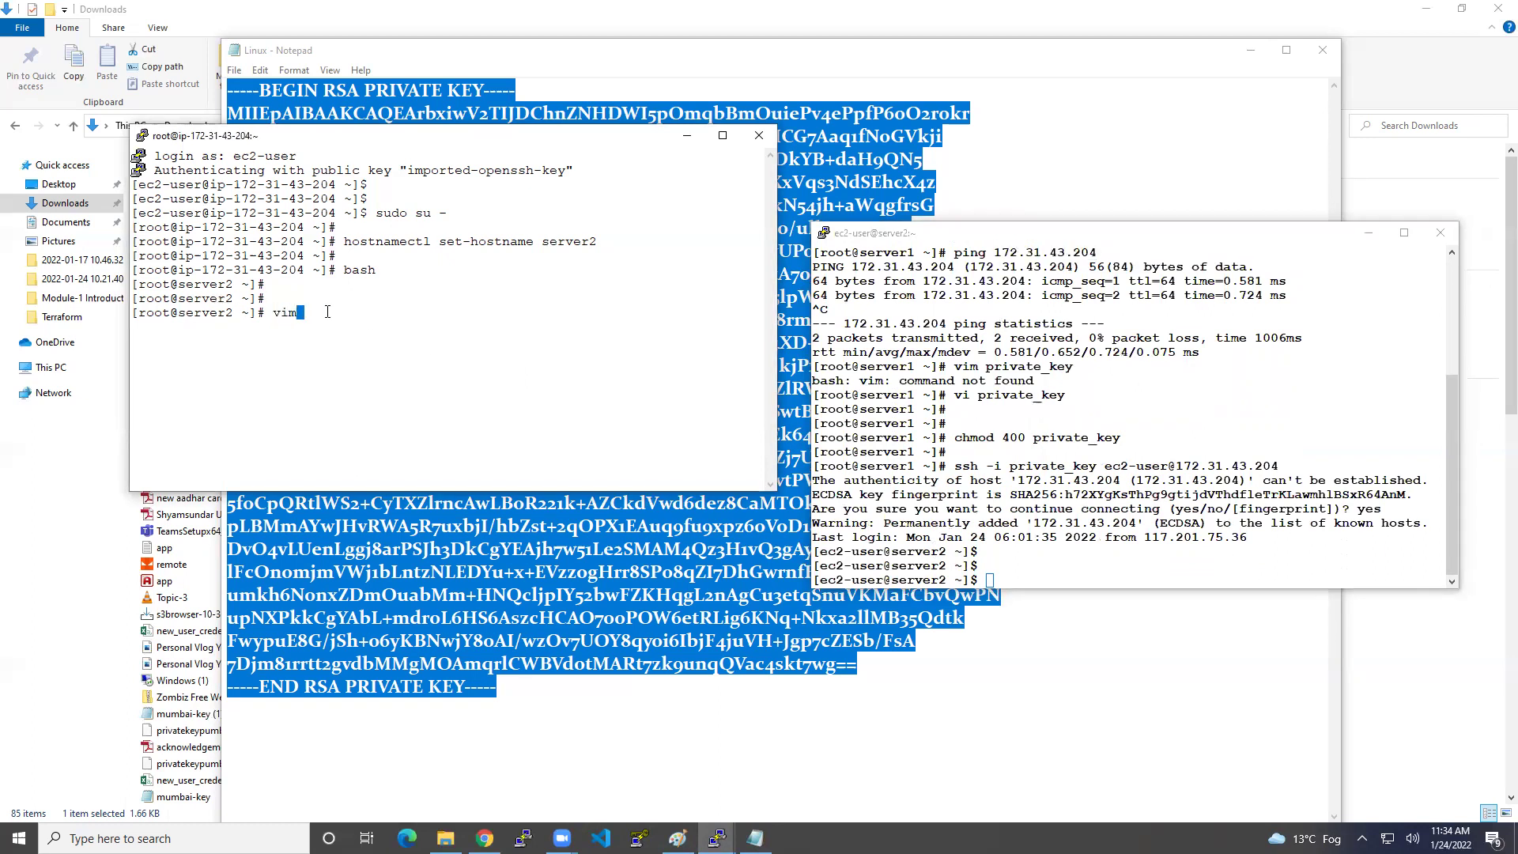
{"action": "type", "text": "private_key"}
{"action": "key", "text": "Return"}
{"action": "key", "text": "i"}
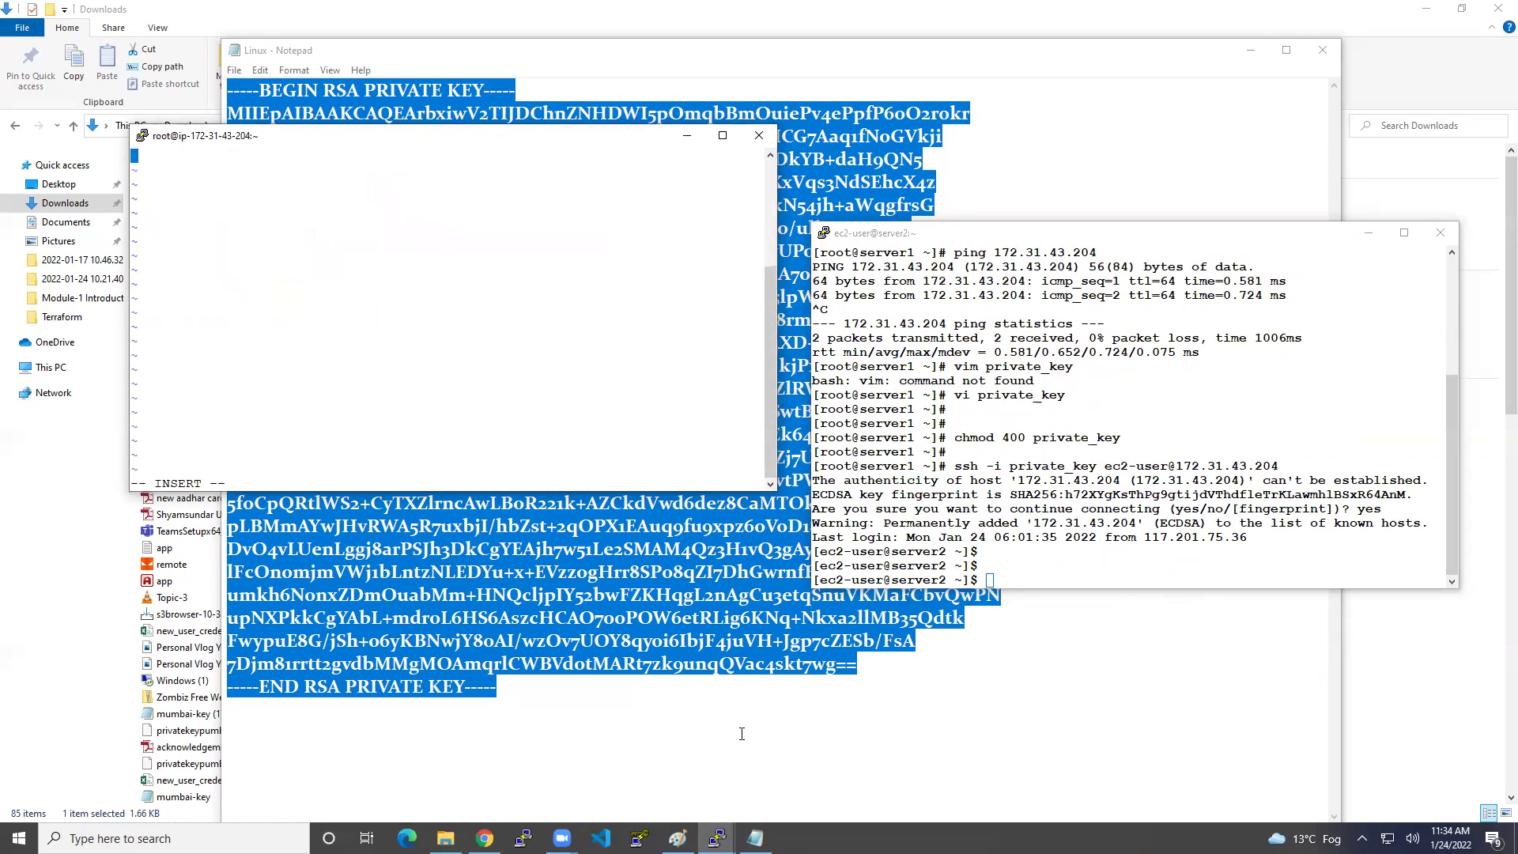
{"action": "left_click", "coordinate": [742, 734]}
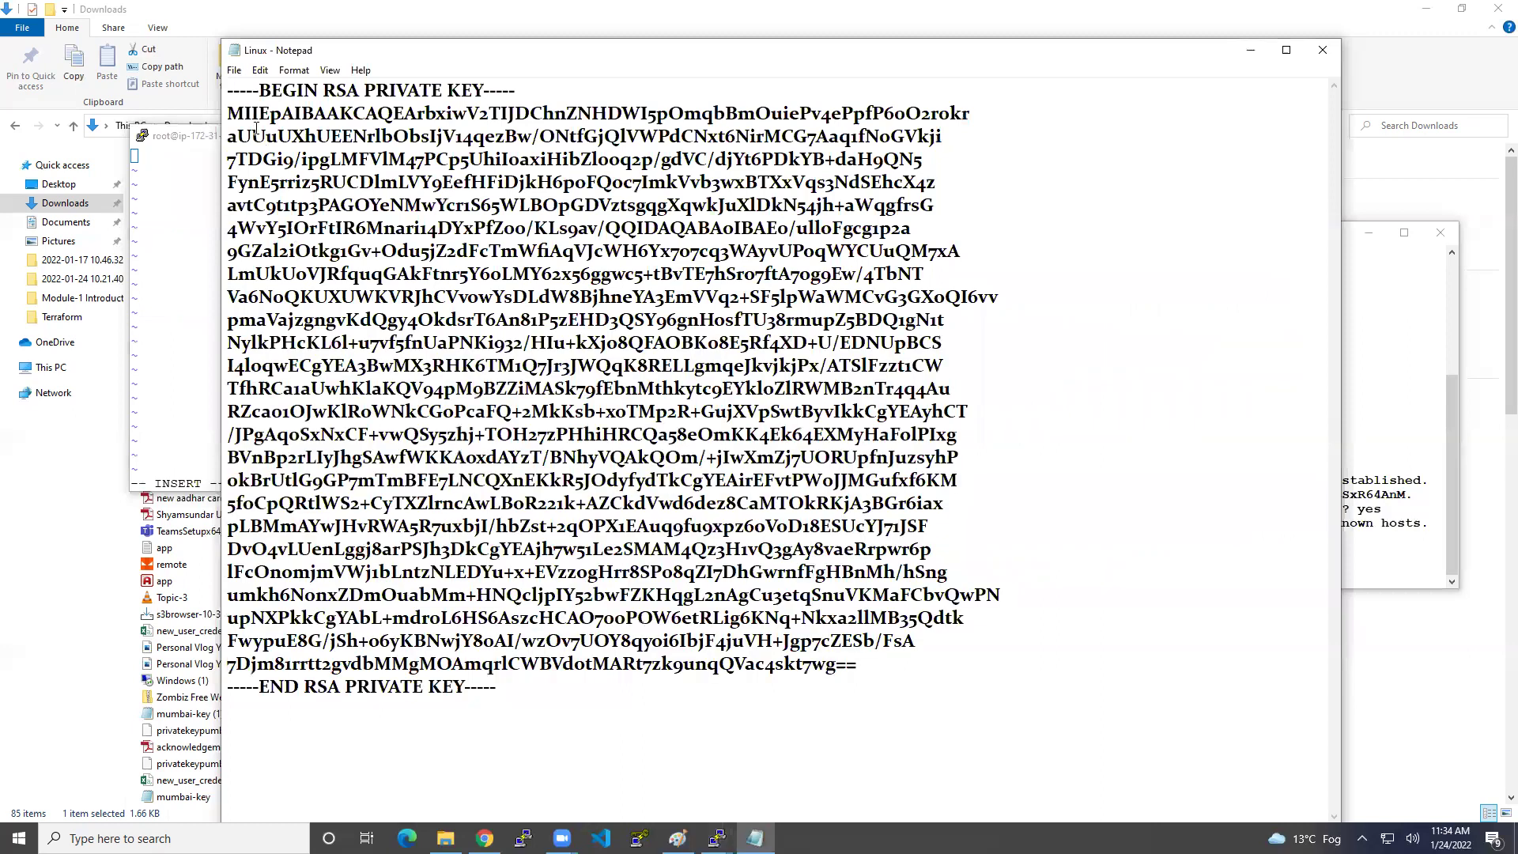
{"action": "left_click", "coordinate": [251, 134], "text": "shift"}
{"action": "left_click", "coordinate": [224, 94], "text": "shift"}
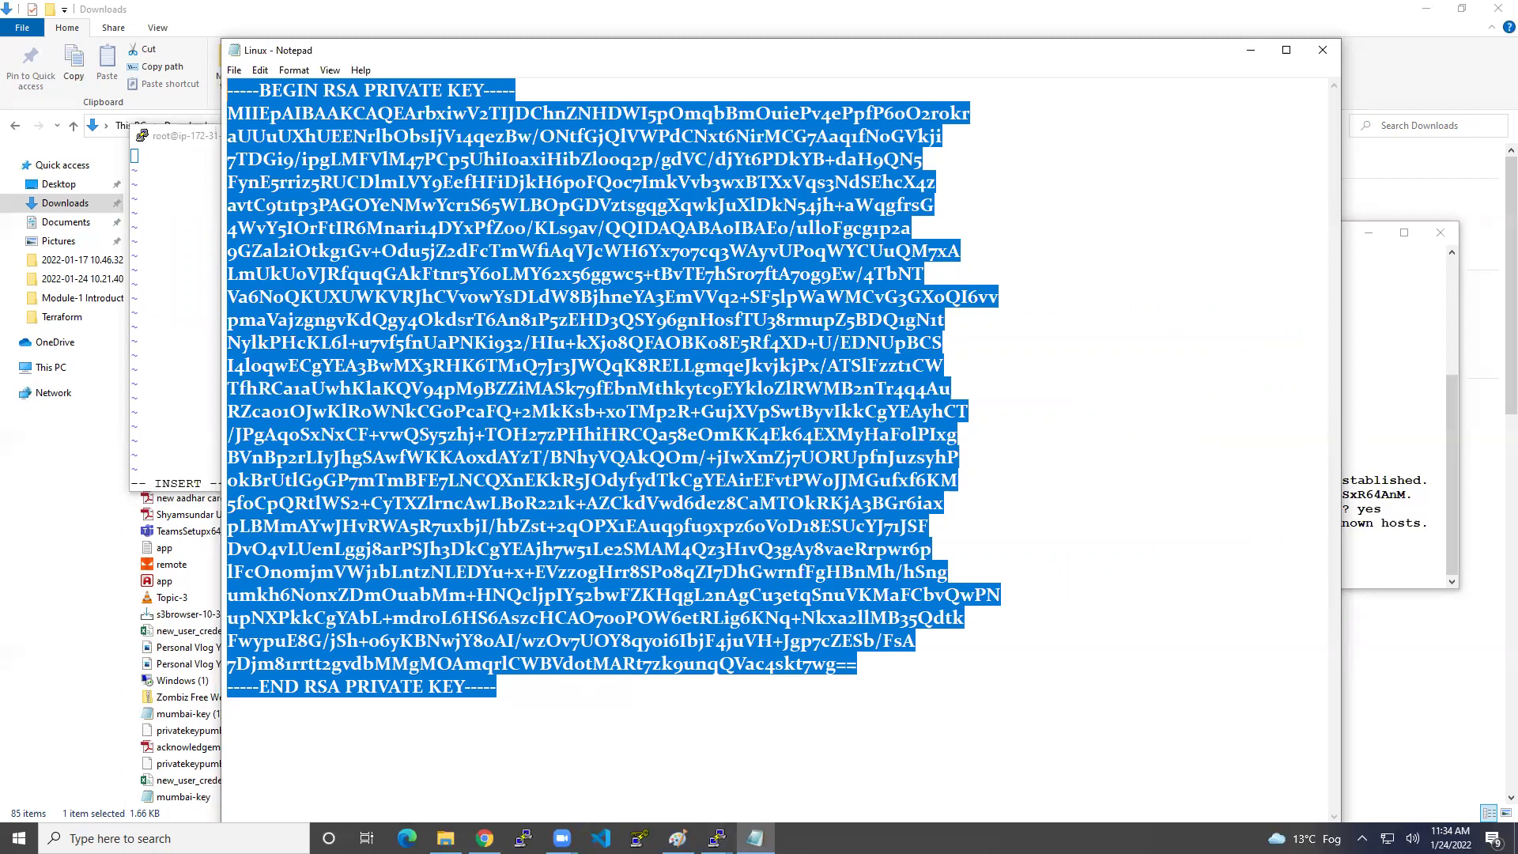
{"action": "mouse_move", "coordinate": [716, 838]}
{"action": "left_click", "coordinate": [629, 771]}
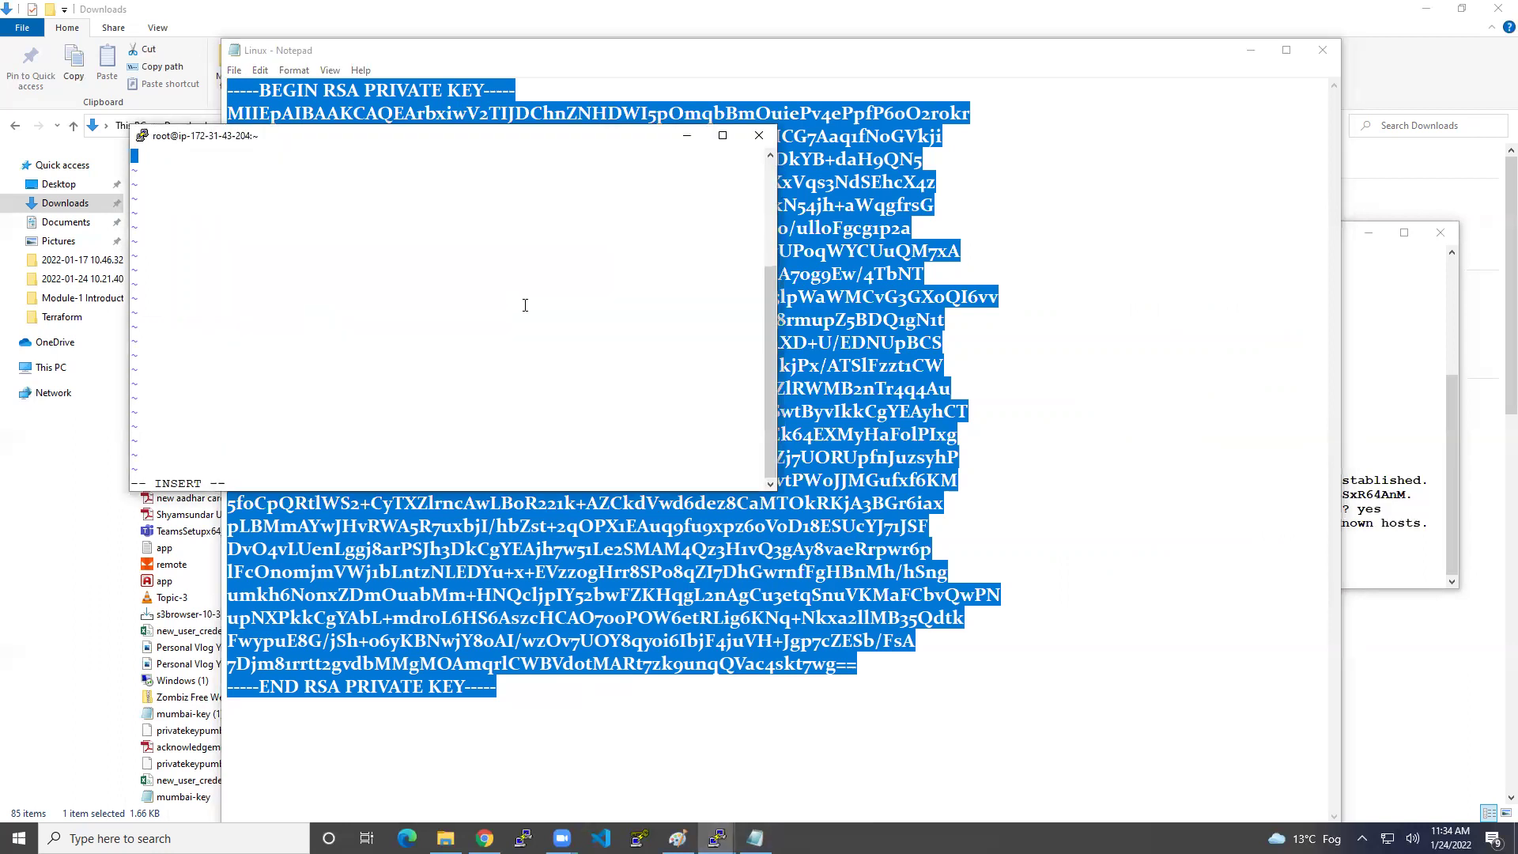
{"action": "right_click", "coordinate": [504, 286]}
{"action": "key", "text": "Escape"}
{"action": "type", "text": ":wq!"}
{"action": "key", "text": "Return"}
{"action": "key", "text": "Return"}
Step: Restrict private_key with chmod 400 and begin the command ssh -i private_key ec2-user@
{"action": "key", "text": "Return"}
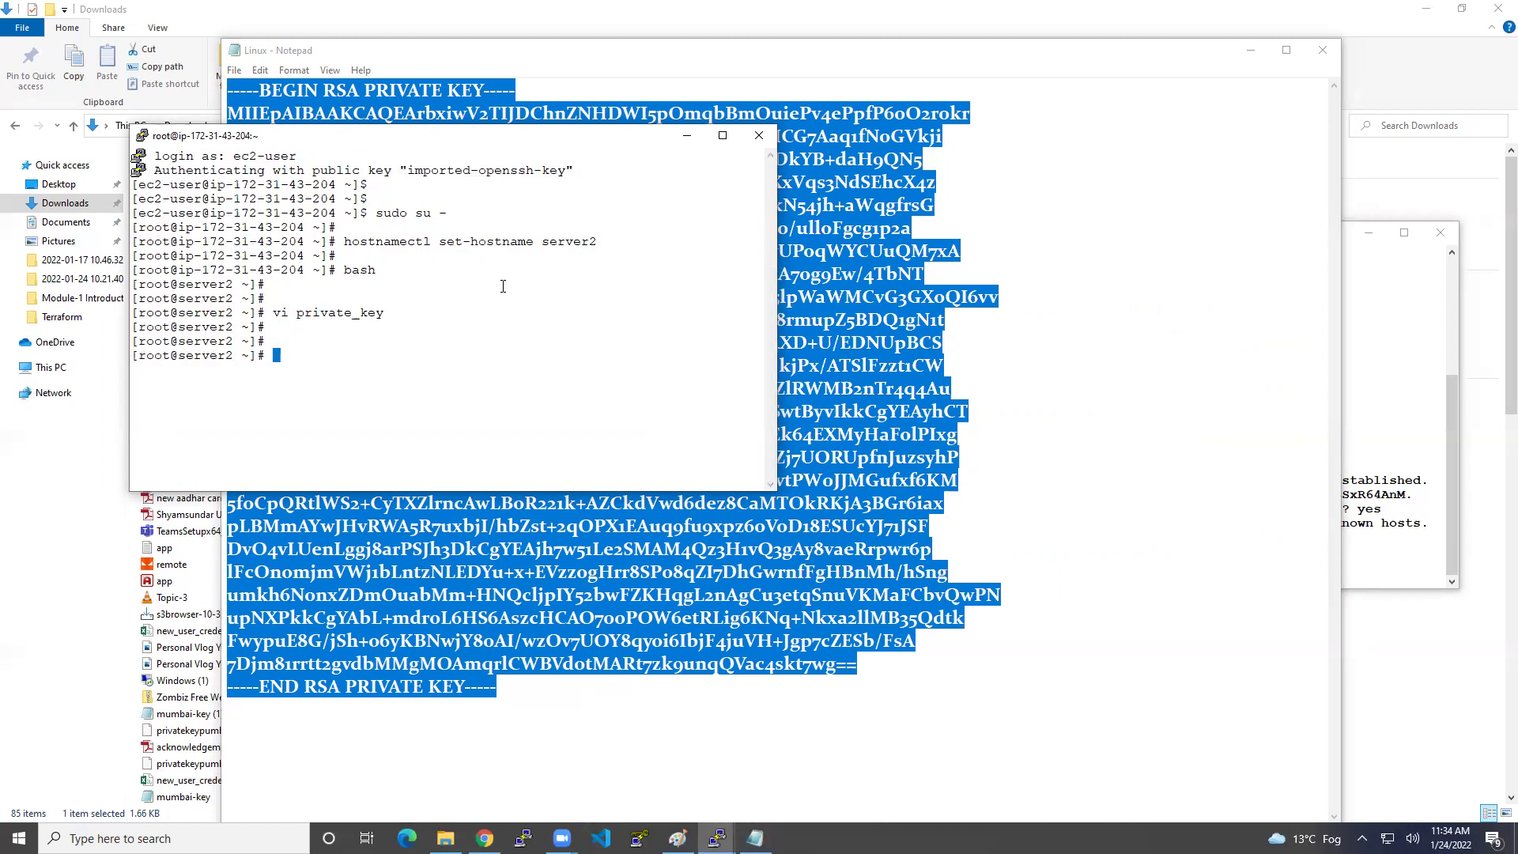
{"action": "type", "text": "chmod 400 private_key"}
{"action": "key", "text": "Return"}
{"action": "key", "text": "Return"}
{"action": "type", "text": "ssh -i pr"}
{"action": "key", "text": "Tab"}
{"action": "type", "text": "ec2-user@"}
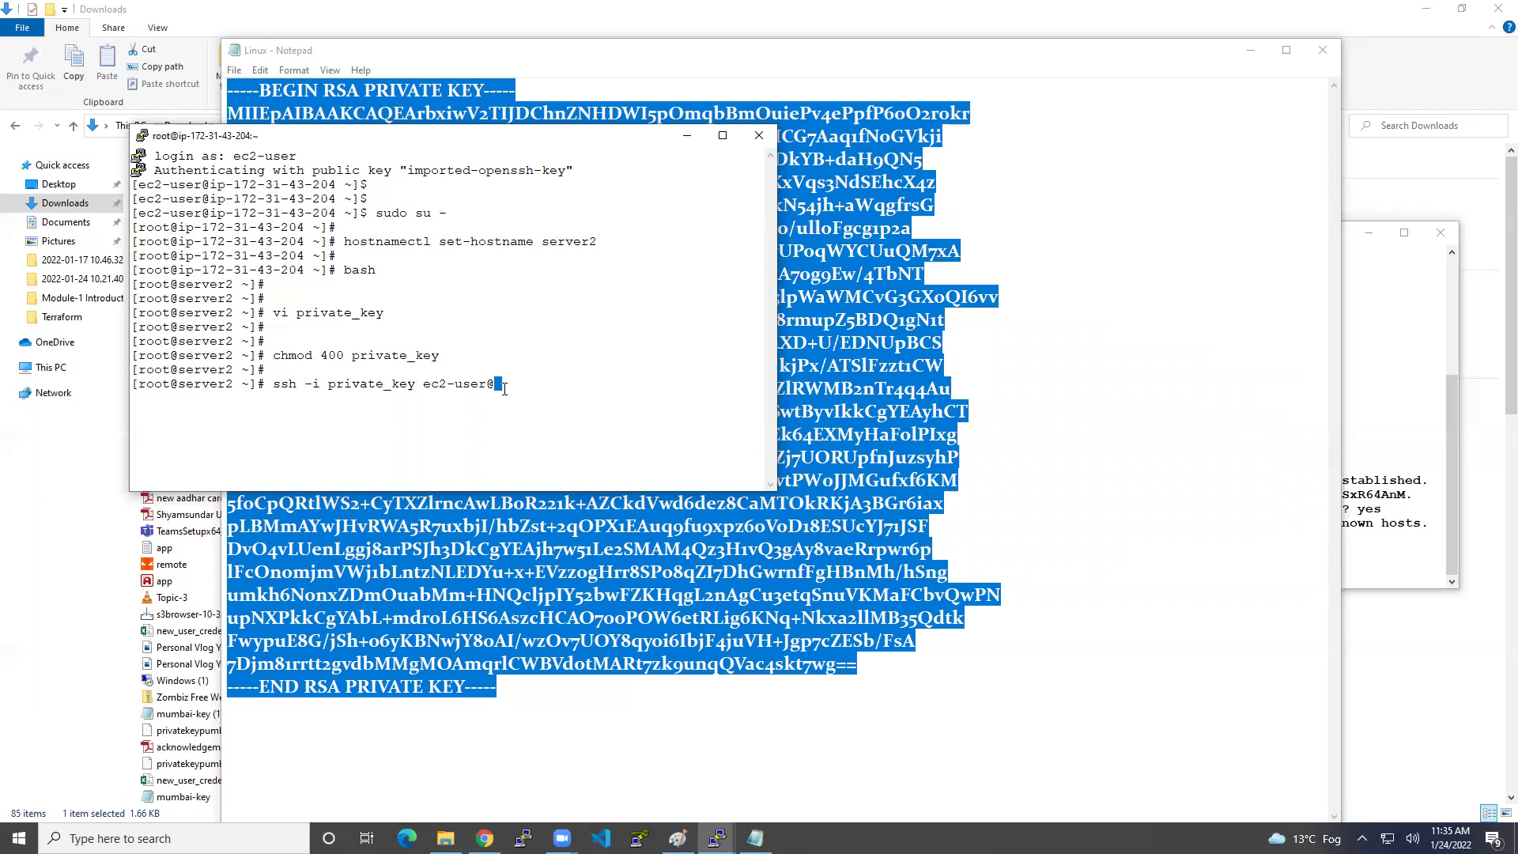
{"action": "left_click", "coordinate": [485, 838]}
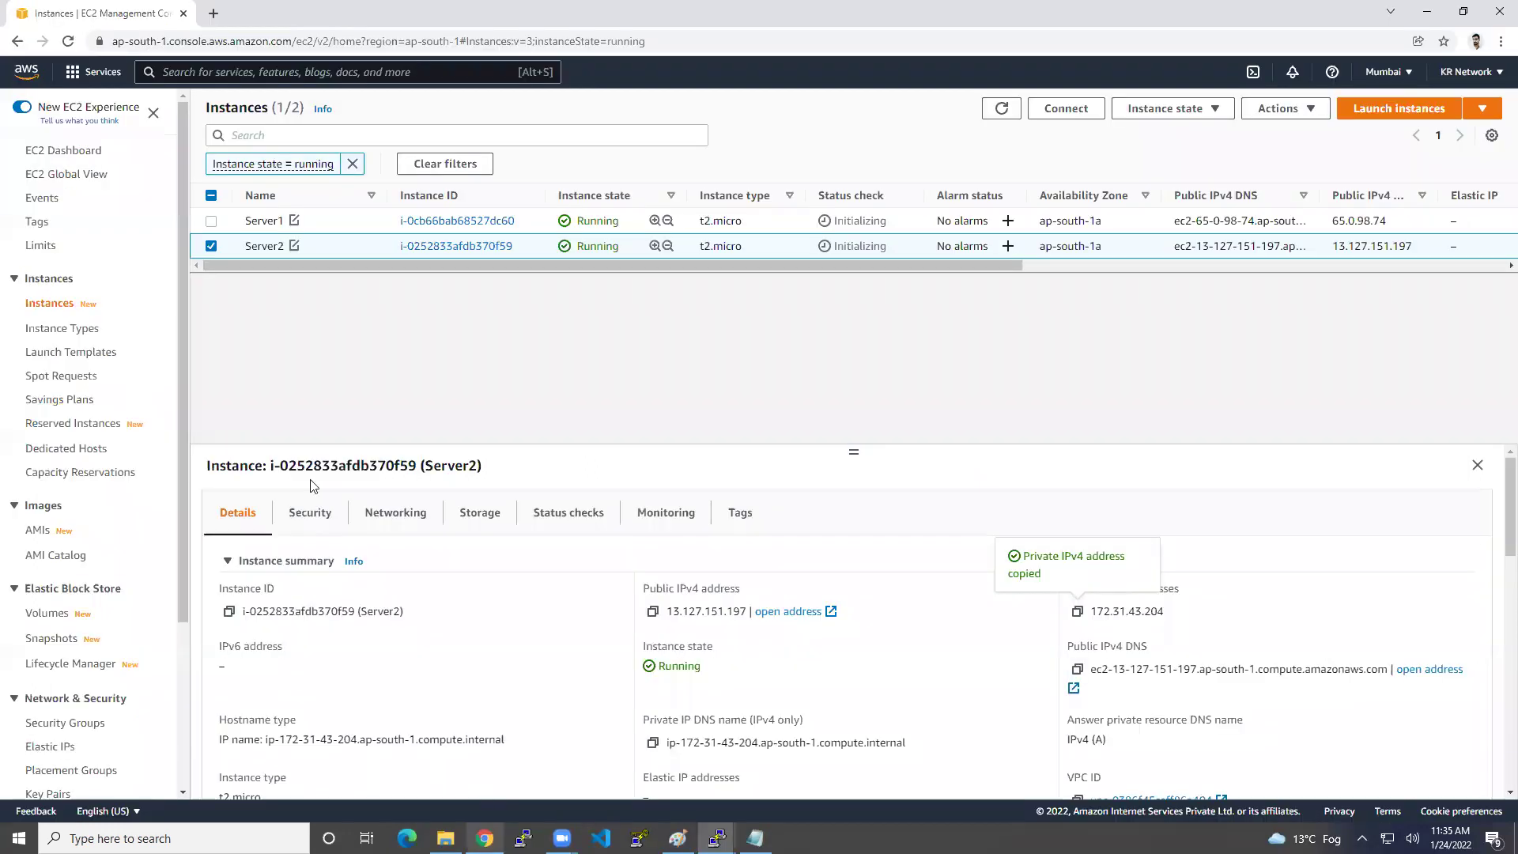
Step: From server2, SSH with the key into Server1's private IP 172.31.32.230, accept the host key, then exit
{"action": "left_click", "coordinate": [350, 226]}
{"action": "left_click", "coordinate": [1076, 611]}
{"action": "left_click", "coordinate": [755, 838]}
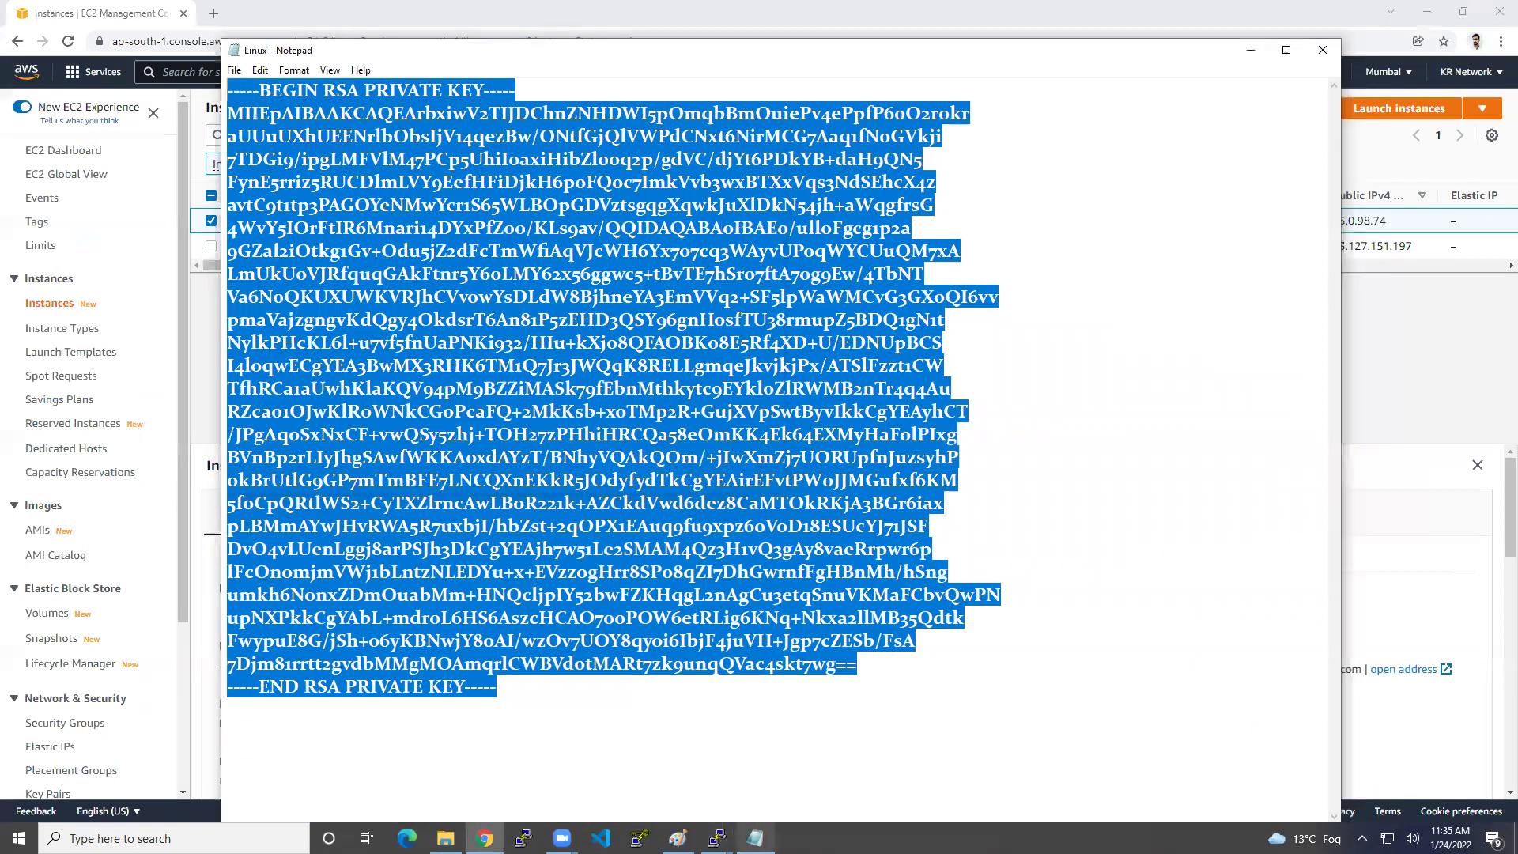
{"action": "mouse_move", "coordinate": [717, 837]}
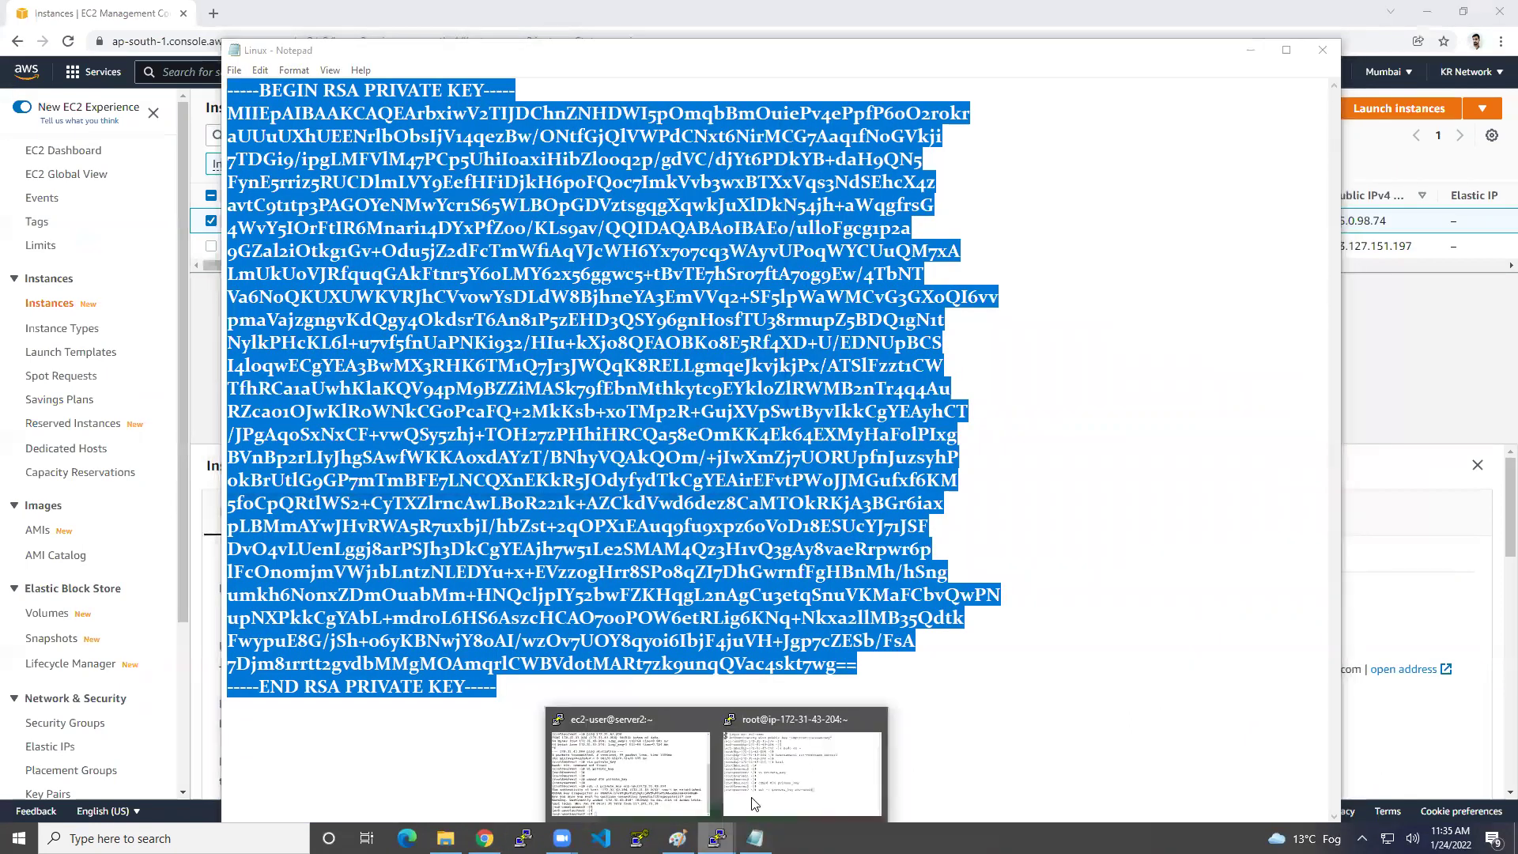
{"action": "left_click", "coordinate": [767, 779]}
{"action": "right_click", "coordinate": [541, 378]}
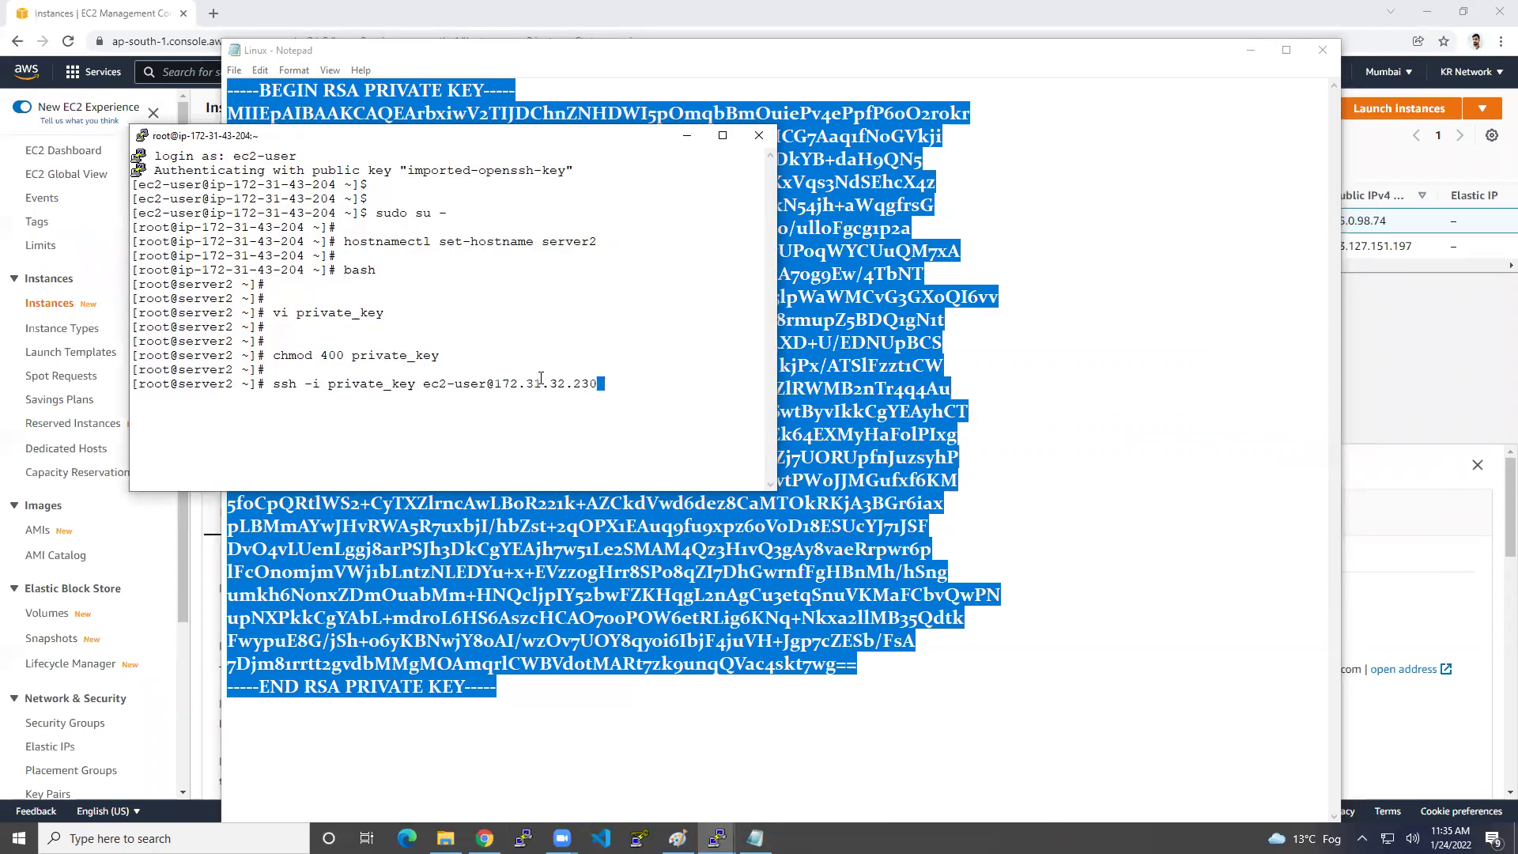
{"action": "key", "text": "Return"}
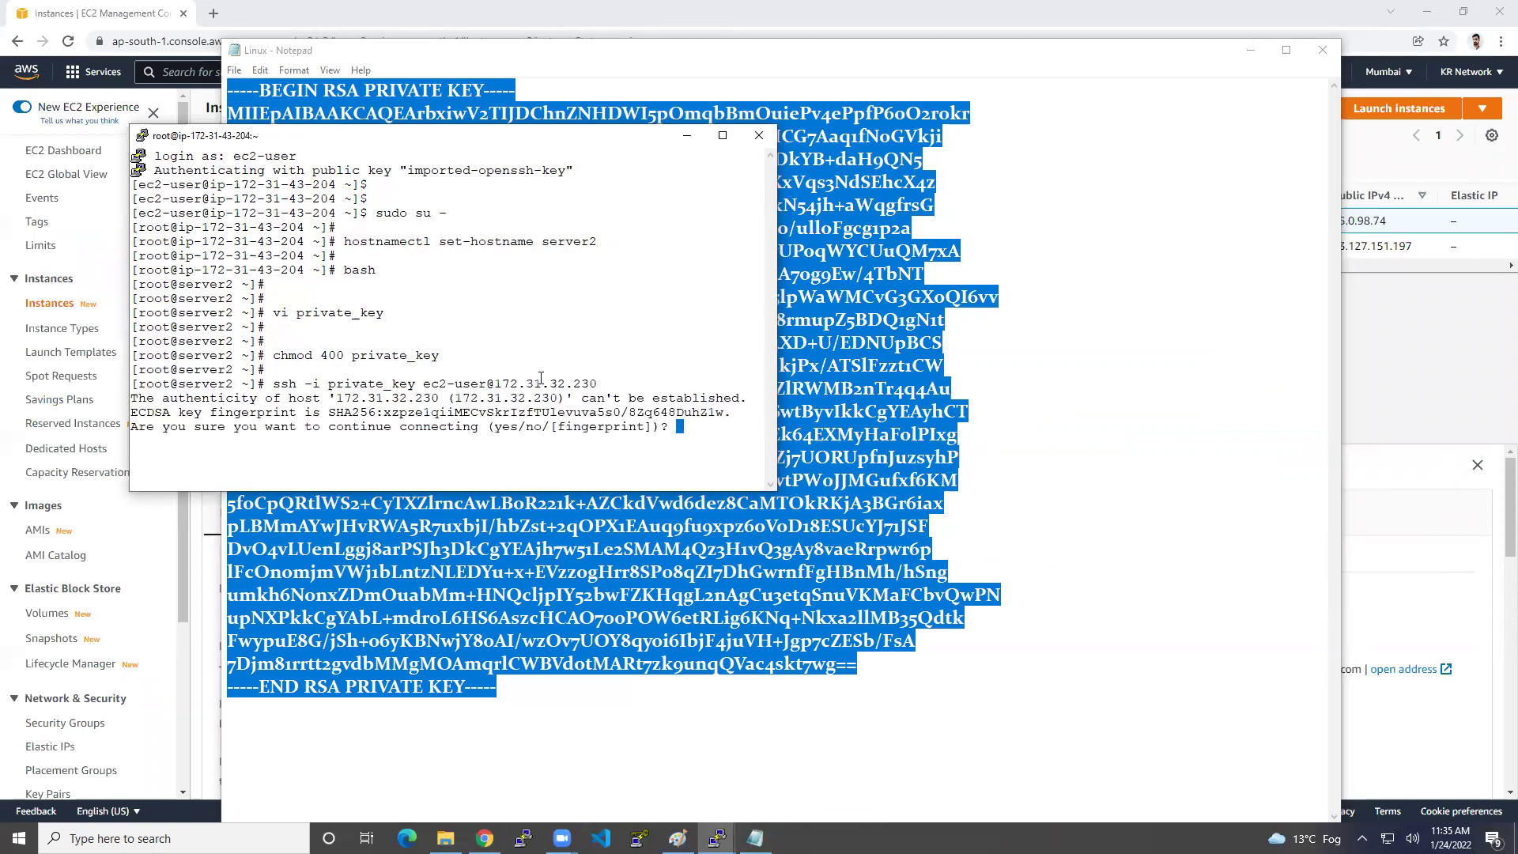
{"action": "type", "text": "yes"}
{"action": "key", "text": "Return"}
{"action": "key", "text": "Return"}
{"action": "key", "text": "Return"}
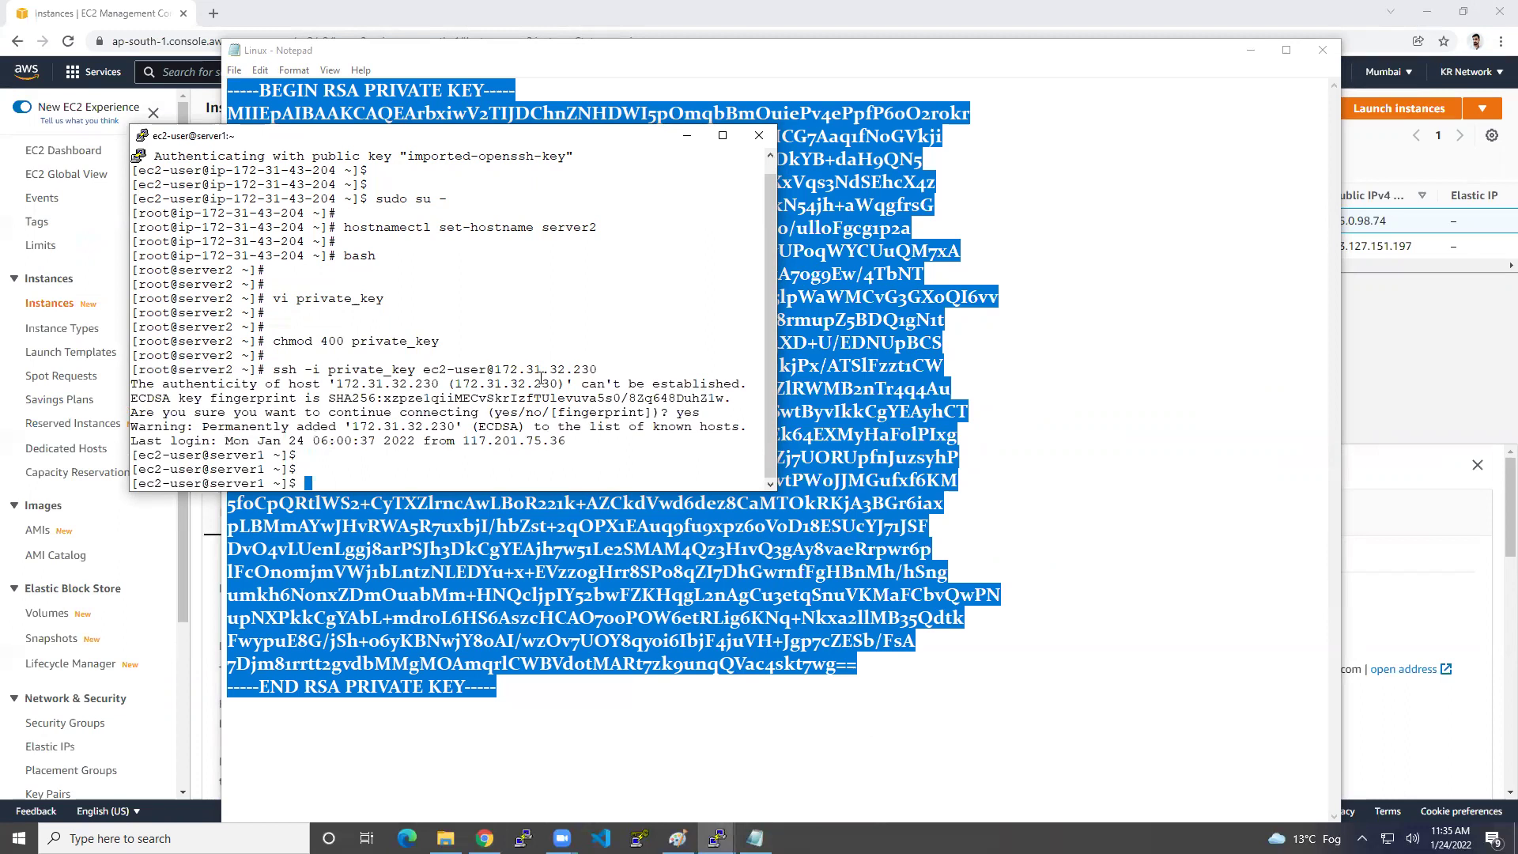
{"action": "type", "text": "exit"}
{"action": "key", "text": "Return"}
{"action": "key", "text": "Return"}
{"action": "key", "text": "Return"}
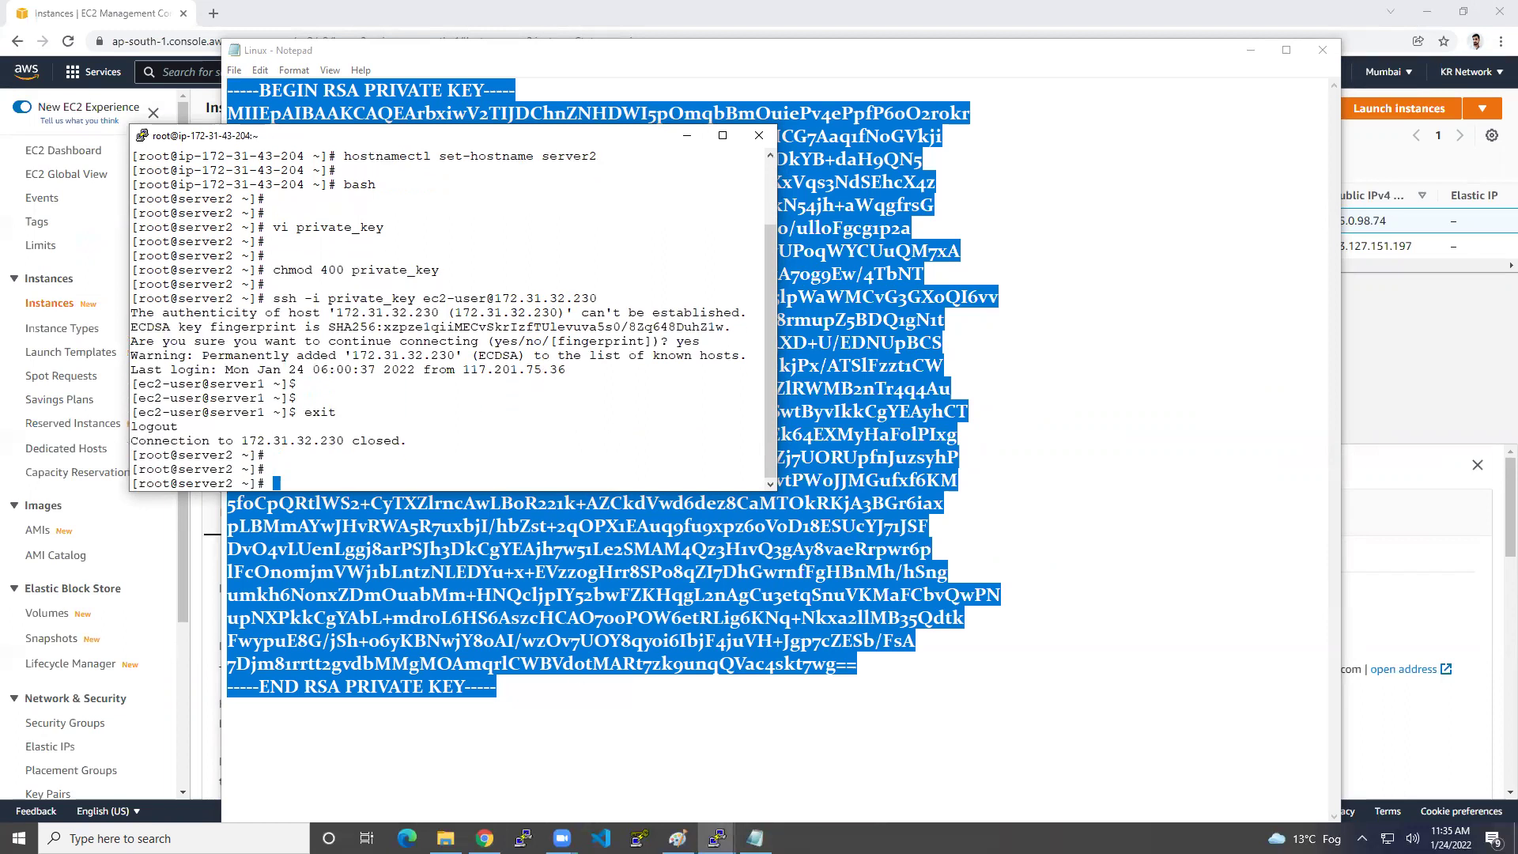
Step: Log out of the server2 session back to the server1 prompt
{"action": "mouse_move", "coordinate": [716, 837]}
{"action": "left_click", "coordinate": [799, 759]}
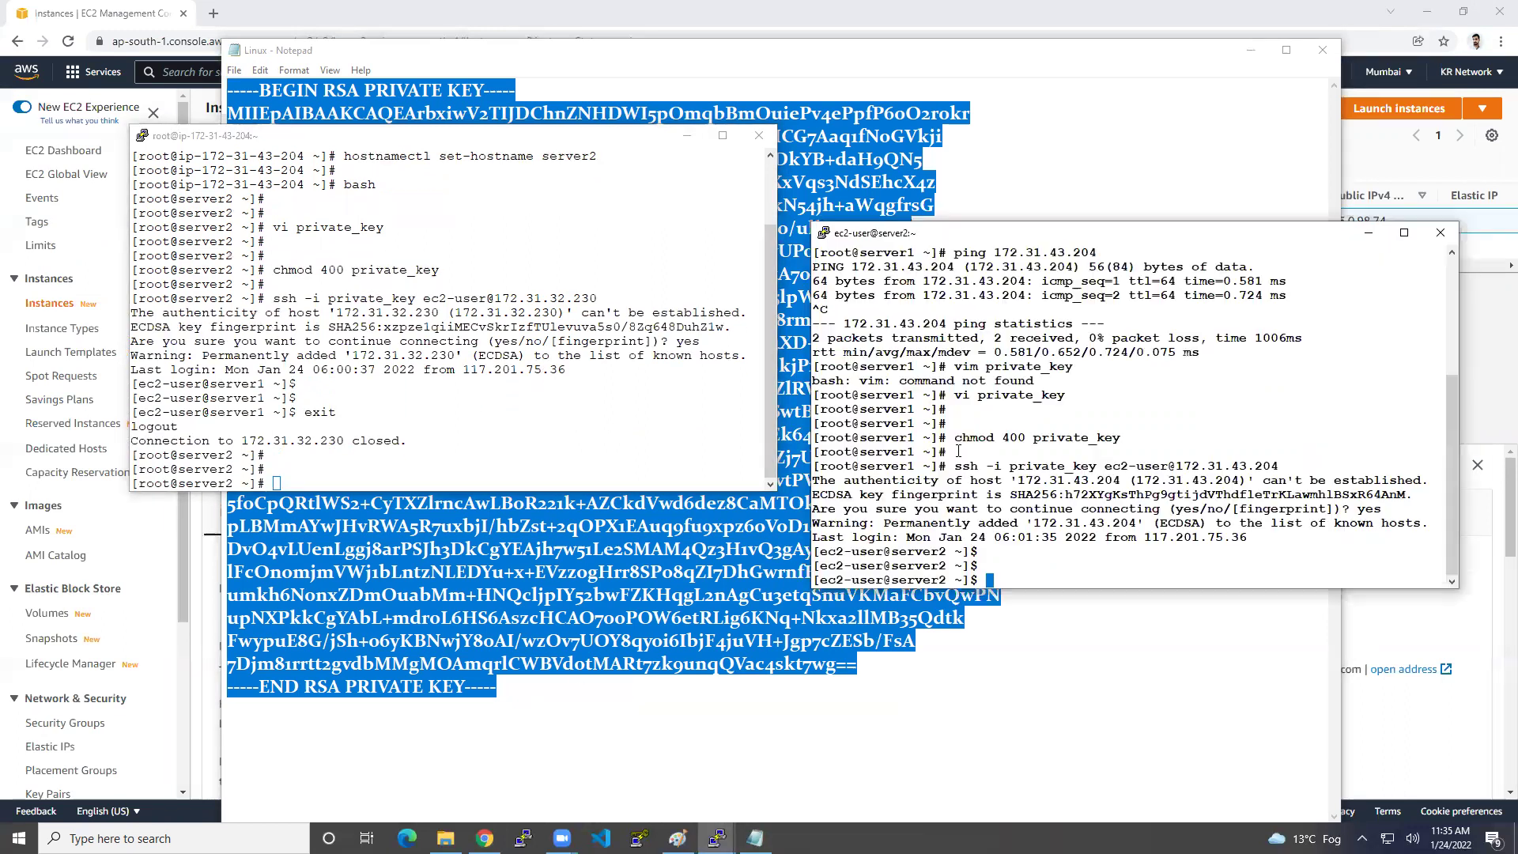
{"action": "type", "text": "exit"}
{"action": "key", "text": "Return"}
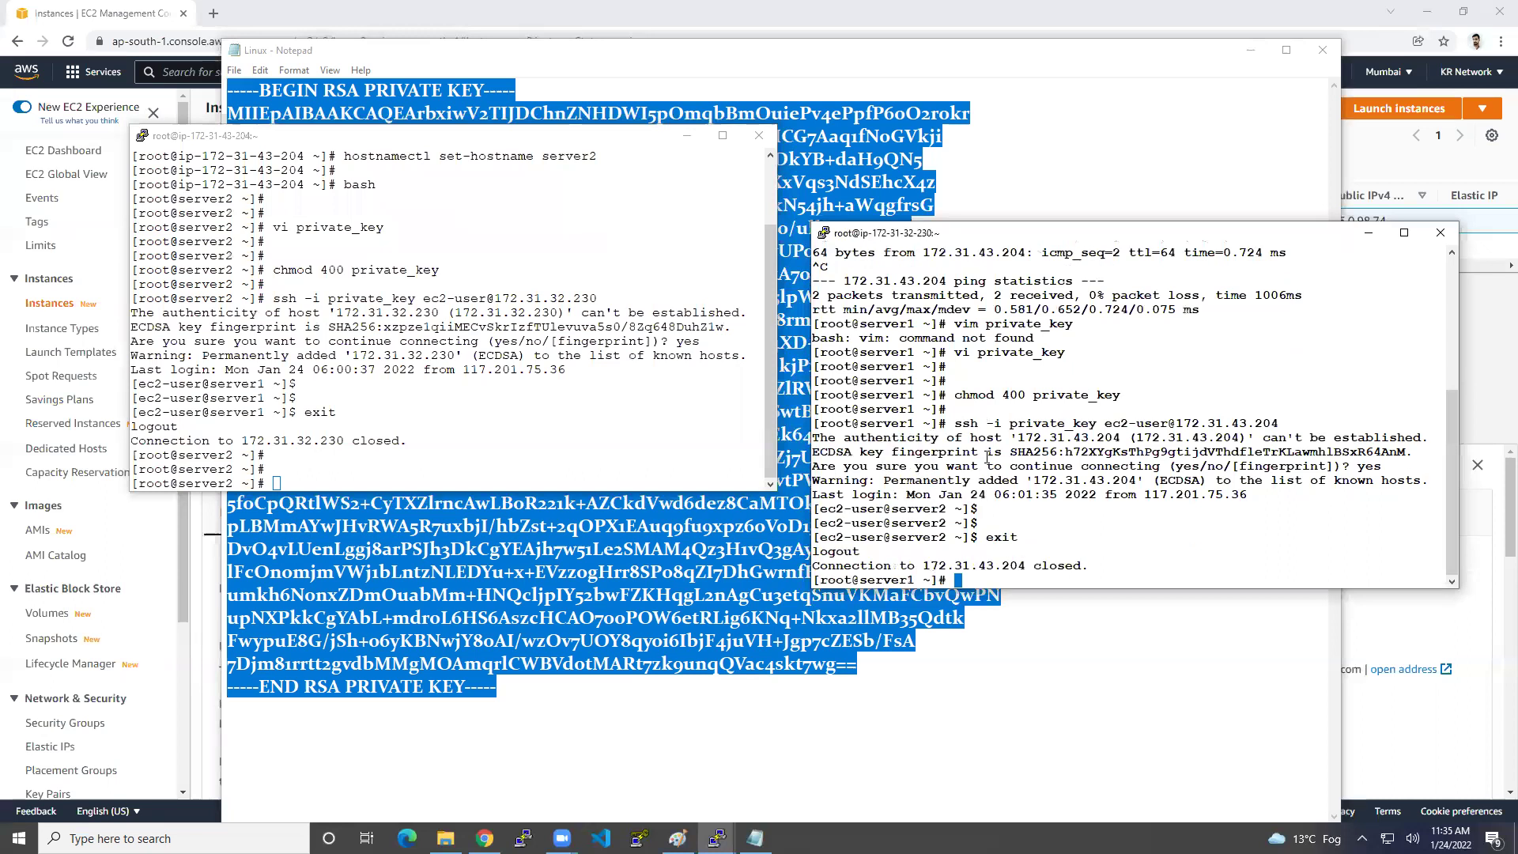
{"action": "key", "text": "Return"}
{"action": "key", "text": "Return"}
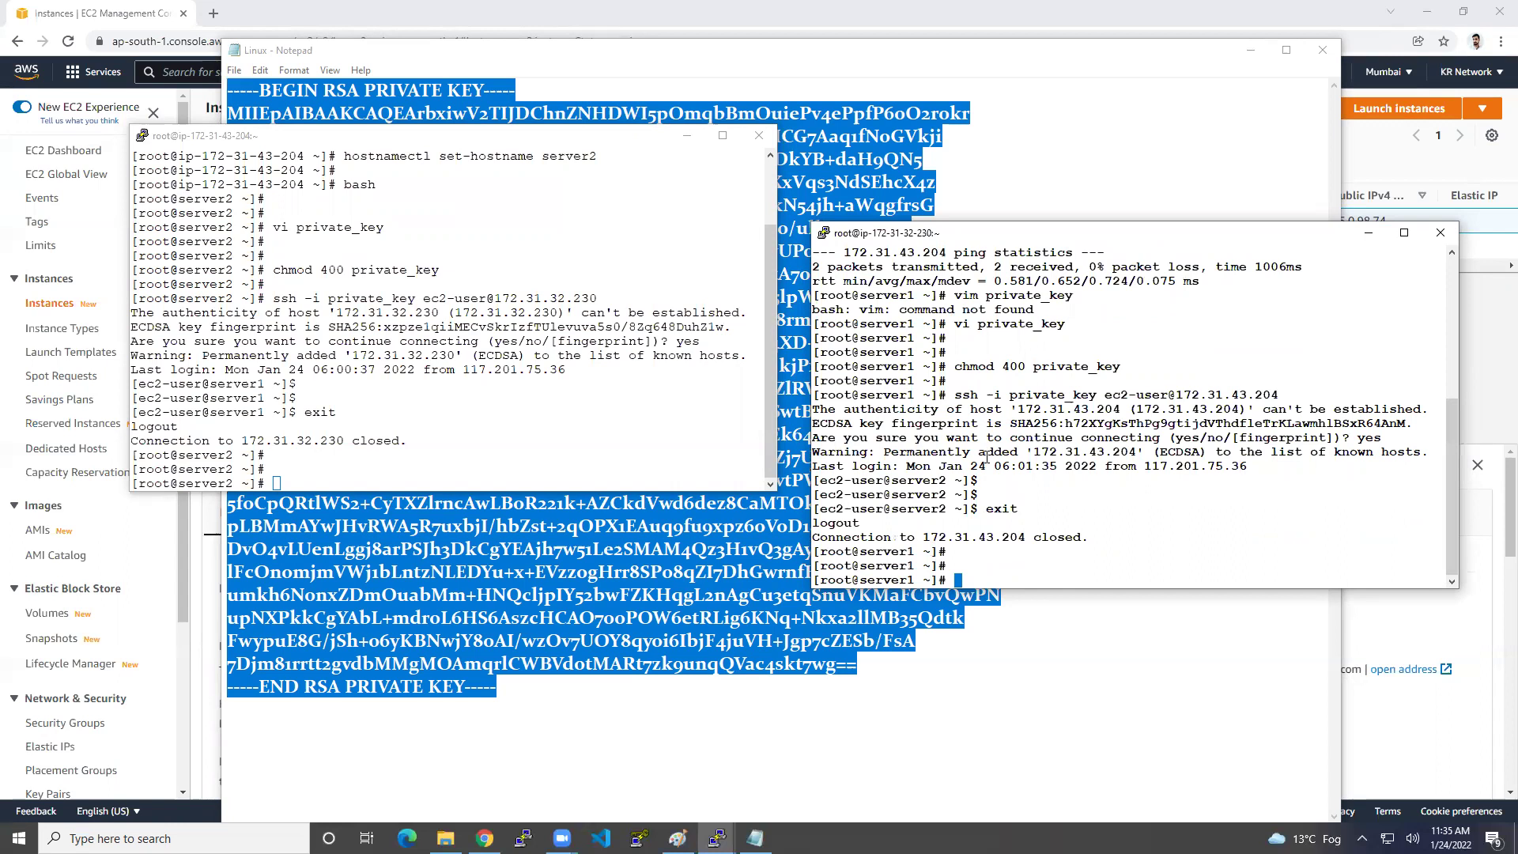
{"action": "key", "text": "Return"}
Step: Edit /etc/ssh/sshd_config on server1, changing PasswordAuthentication from no to yes, and save
{"action": "type", "text": "vim"}
{"action": "key", "text": "BackSpace"}
{"action": "type", "text": "/etc/"}
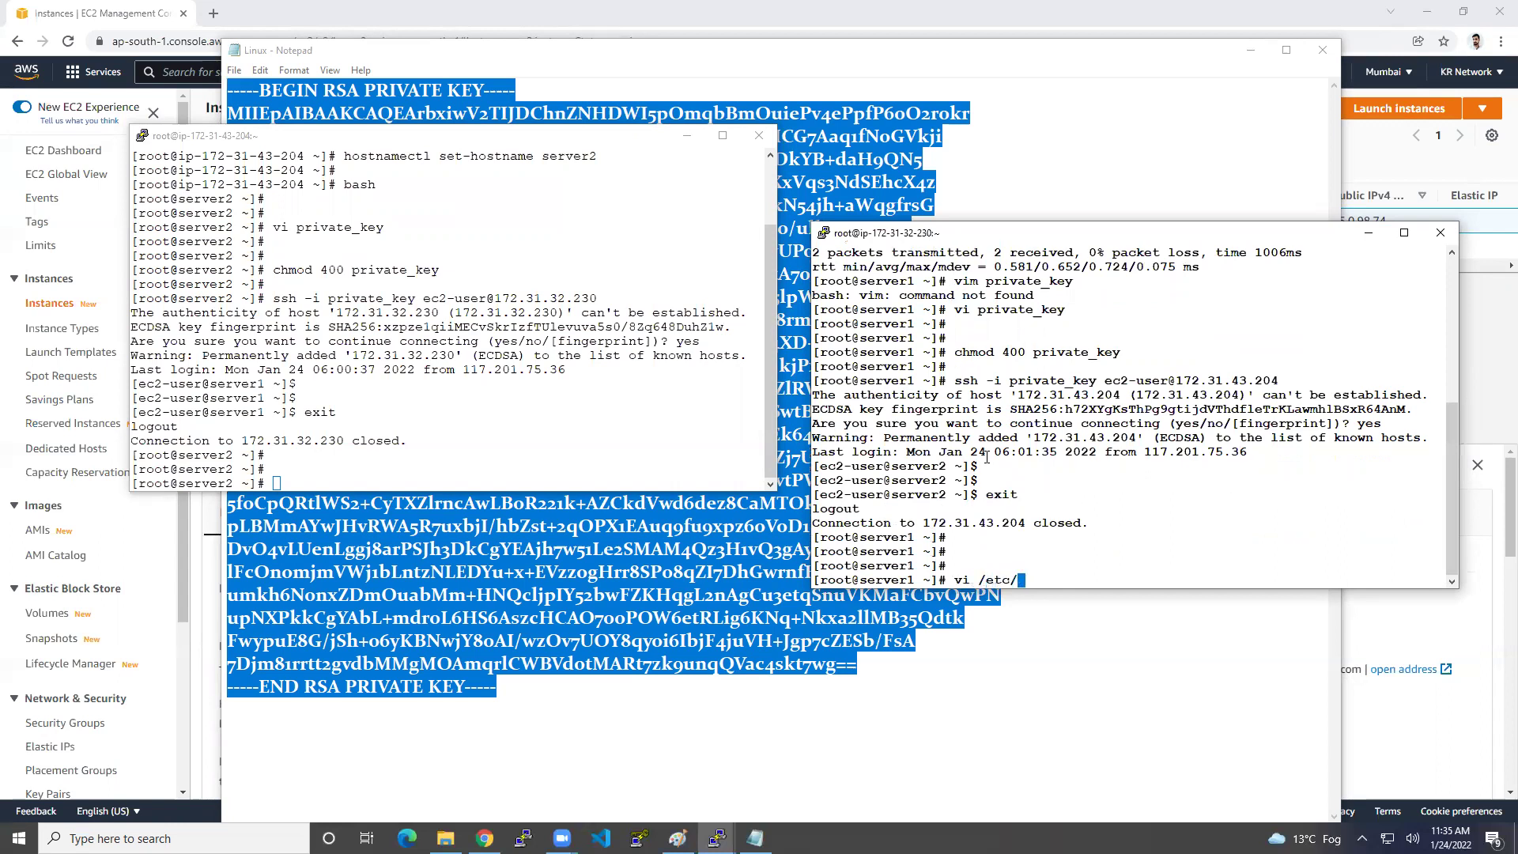
{"action": "type", "text": "ssh/ss"}
{"action": "type", "text": "hd"}
{"action": "key", "text": "Tab"}
{"action": "key", "text": "Return"}
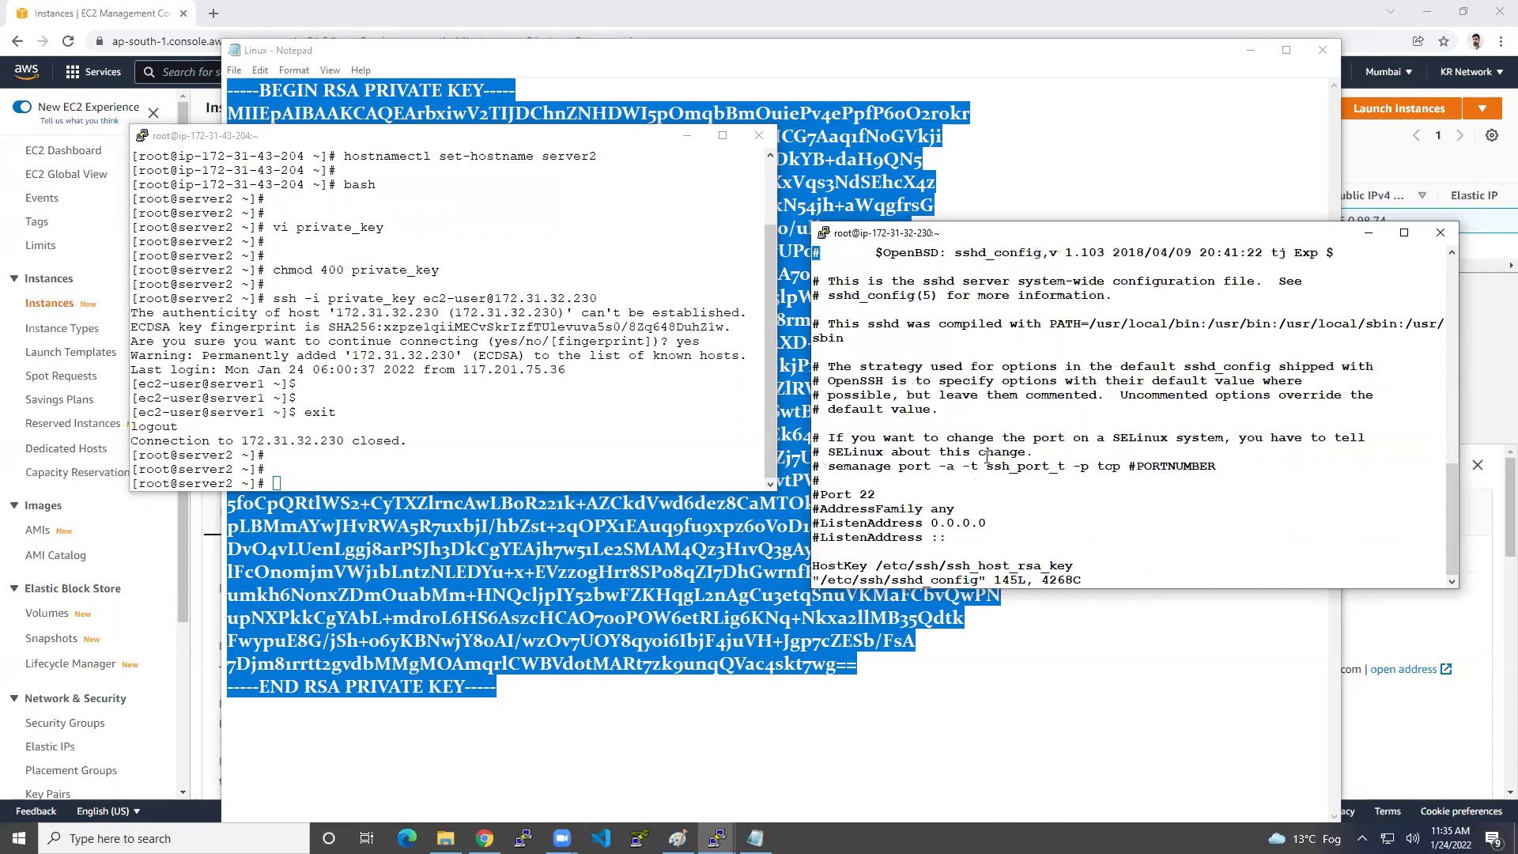
{"action": "key", "text": "Down"}
{"action": "key", "text": "Down"}
{"action": "key", "text": "Down"}
{"action": "key", "text": "Down"}
{"action": "key", "text": "Down"}
{"action": "key", "text": "Down"}
{"action": "key", "text": "Down"}
{"action": "key", "text": "Down"}
{"action": "key", "text": "Down"}
{"action": "key", "text": "Down"}
{"action": "key", "text": "Down"}
{"action": "key", "text": "Down"}
{"action": "key", "text": "Down"}
{"action": "key", "text": "Down"}
{"action": "key", "text": "Down"}
{"action": "key", "text": "Down"}
{"action": "key", "text": "Down"}
{"action": "key", "text": "Down"}
{"action": "key", "text": "Down"}
{"action": "key", "text": "Down"}
{"action": "key", "text": "Down"}
{"action": "key", "text": "Down"}
{"action": "key", "text": "Down"}
{"action": "key", "text": "Down"}
{"action": "key", "text": "Down"}
{"action": "key", "text": "Down"}
{"action": "key", "text": "Down"}
{"action": "key", "text": "Down"}
{"action": "key", "text": "Down"}
{"action": "key", "text": "Down"}
{"action": "key", "text": "Down"}
{"action": "key", "text": "Right"}
{"action": "key", "text": "Right"}
{"action": "key", "text": "Right"}
{"action": "key", "text": "Right"}
{"action": "key", "text": "Right"}
{"action": "key", "text": "Right"}
{"action": "key", "text": "Right"}
{"action": "key", "text": "Right"}
{"action": "key", "text": "Right"}
{"action": "key", "text": "i"}
{"action": "key", "text": "Right"}
{"action": "key", "text": "BackSpace"}
{"action": "key", "text": "BackSpace"}
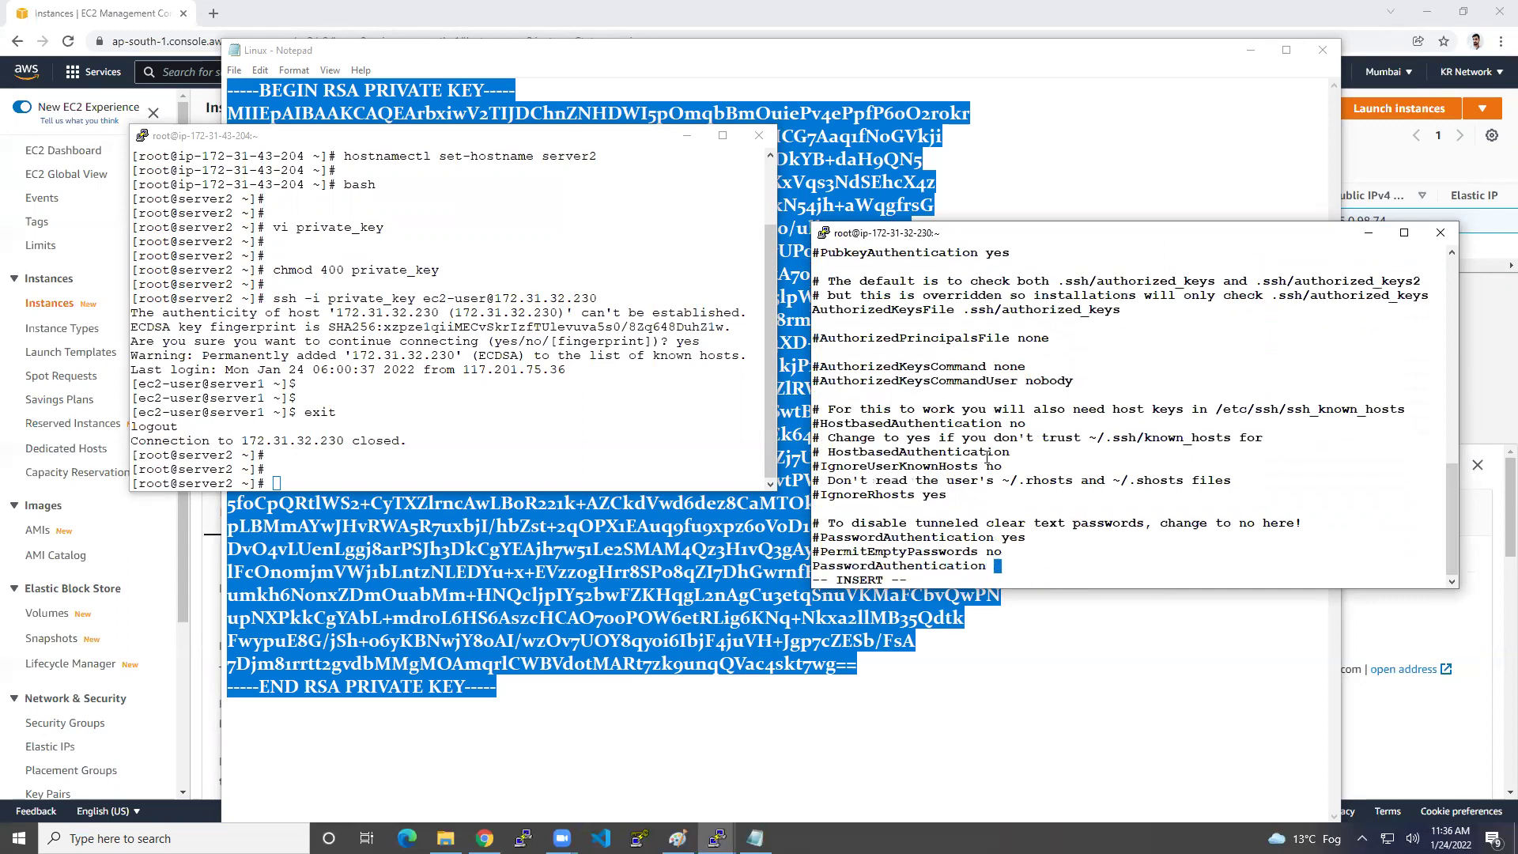
{"action": "type", "text": "yes"}
{"action": "key", "text": "Escape"}
{"action": "type", "text": ":wq!"}
{"action": "key", "text": "Return"}
Step: Restart the sshd service on server1 with systemctl restart sshd
{"action": "key", "text": "Return"}
{"action": "key", "text": "Return"}
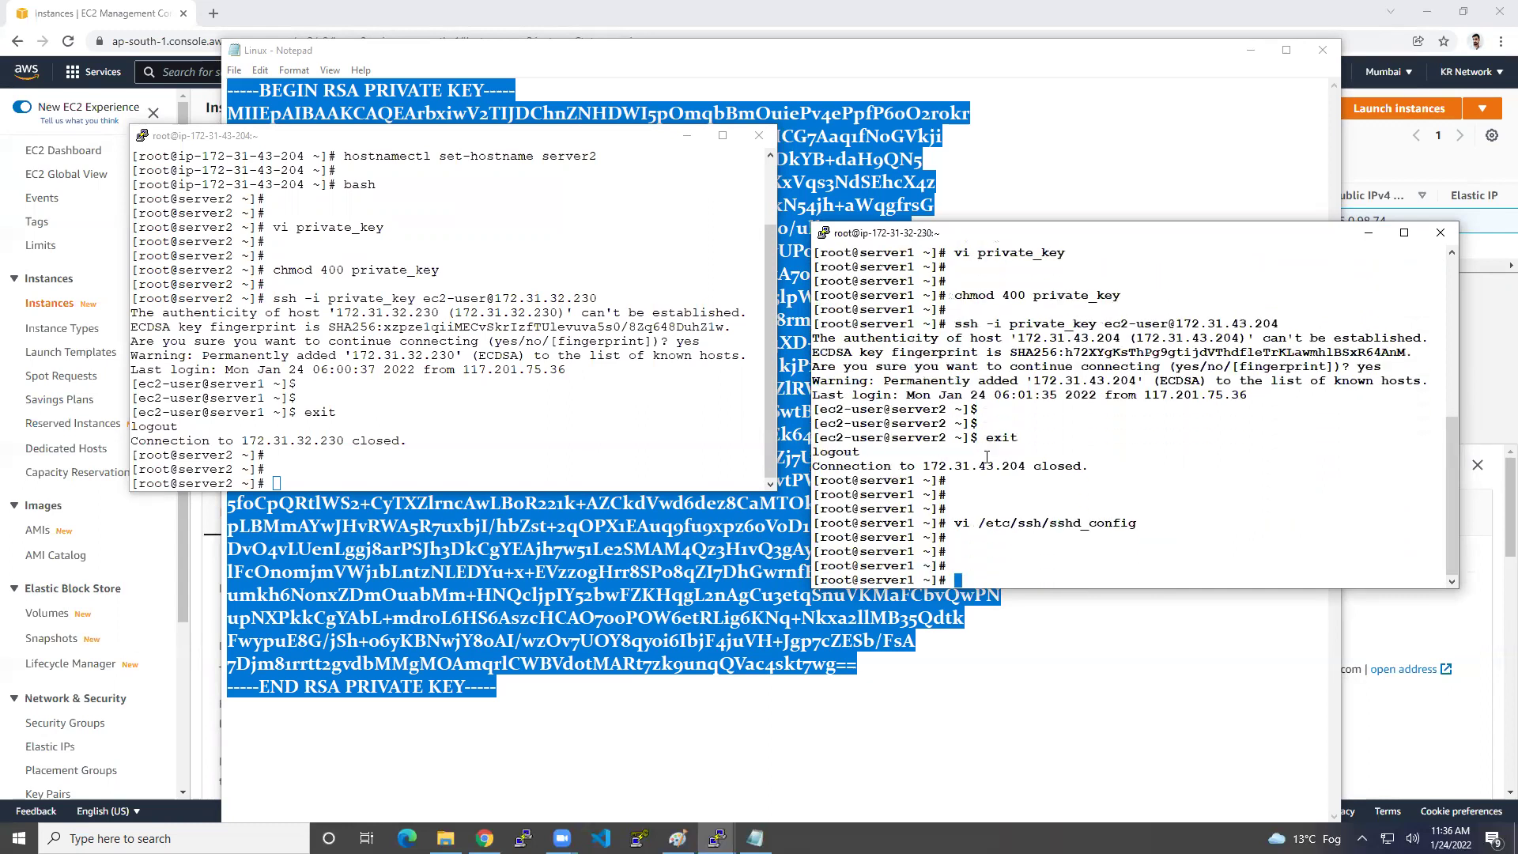
{"action": "type", "text": "systemctl "}
{"action": "type", "text": "resatrt ssh"}
{"action": "key", "text": "BackSpace"}
{"action": "key", "text": "BackSpace"}
{"action": "key", "text": "BackSpace"}
{"action": "key", "text": "BackSpace"}
{"action": "key", "text": "BackSpace"}
{"action": "key", "text": "BackSpace"}
{"action": "key", "text": "BackSpace"}
{"action": "key", "text": "BackSpace"}
{"action": "key", "text": "BackSpace"}
{"action": "key", "text": "BackSpace"}
{"action": "key", "text": "BackSpace"}
{"action": "type", "text": "sshd restart"}
{"action": "key", "text": "Return"}
{"action": "key", "text": "Return"}
{"action": "key", "text": "Return"}
{"action": "key", "text": "Up"}
{"action": "key", "text": "BackSpace"}
{"action": "key", "text": "BackSpace"}
{"action": "key", "text": "BackSpace"}
{"action": "key", "text": "BackSpace"}
{"action": "key", "text": "BackSpace"}
{"action": "key", "text": "BackSpace"}
{"action": "key", "text": "BackSpace"}
{"action": "key", "text": "BackSpace"}
{"action": "type", "text": "restart ssh"}
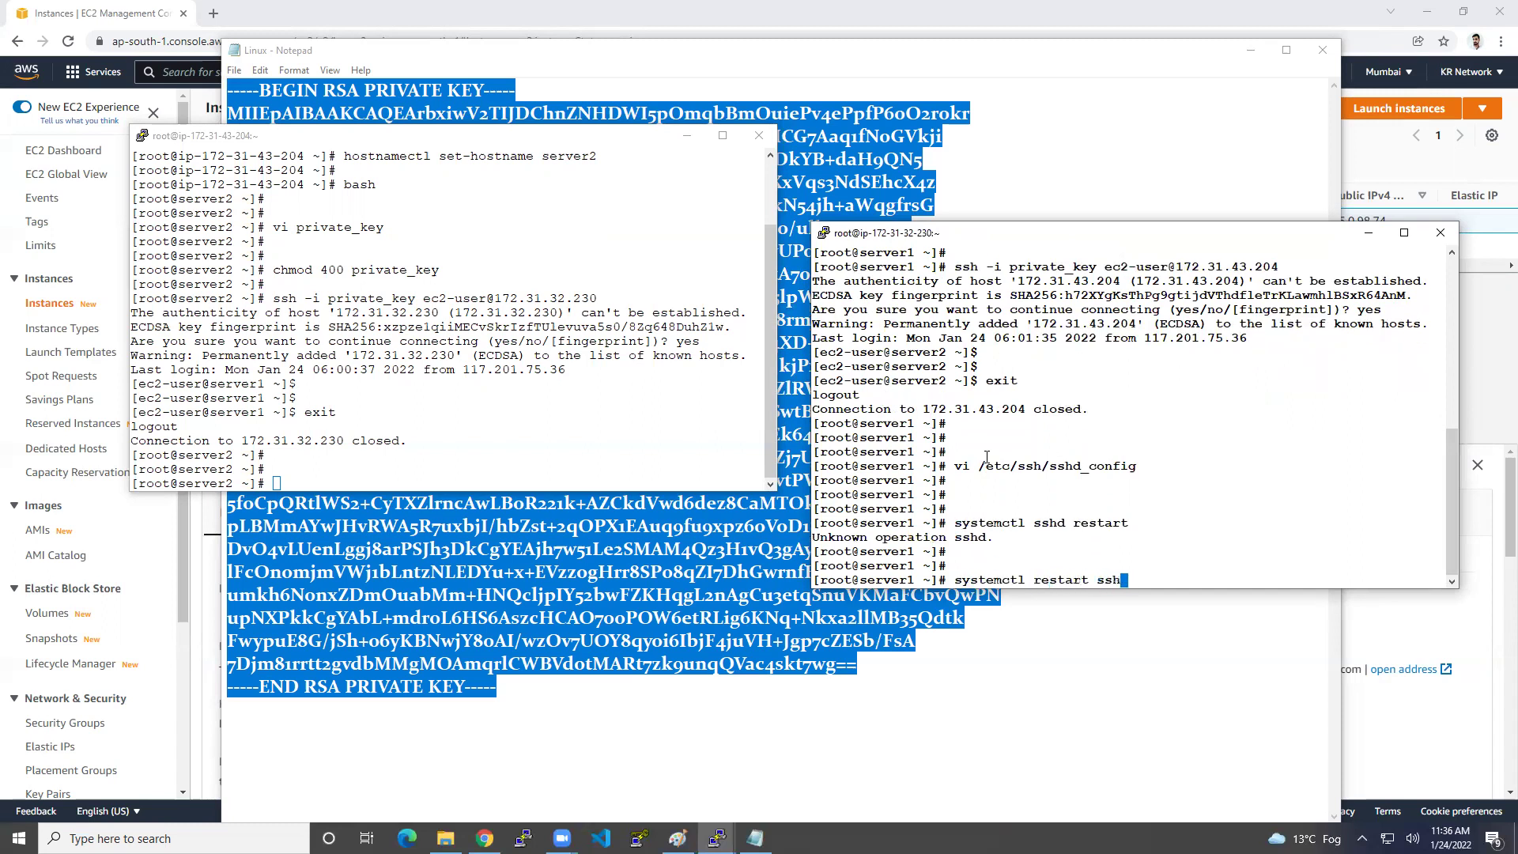
{"action": "type", "text": "d"}
{"action": "key", "text": "Return"}
Step: Set new passwords for the root and ec2-user accounts on server1
{"action": "key", "text": "Return"}
{"action": "key", "text": "Return"}
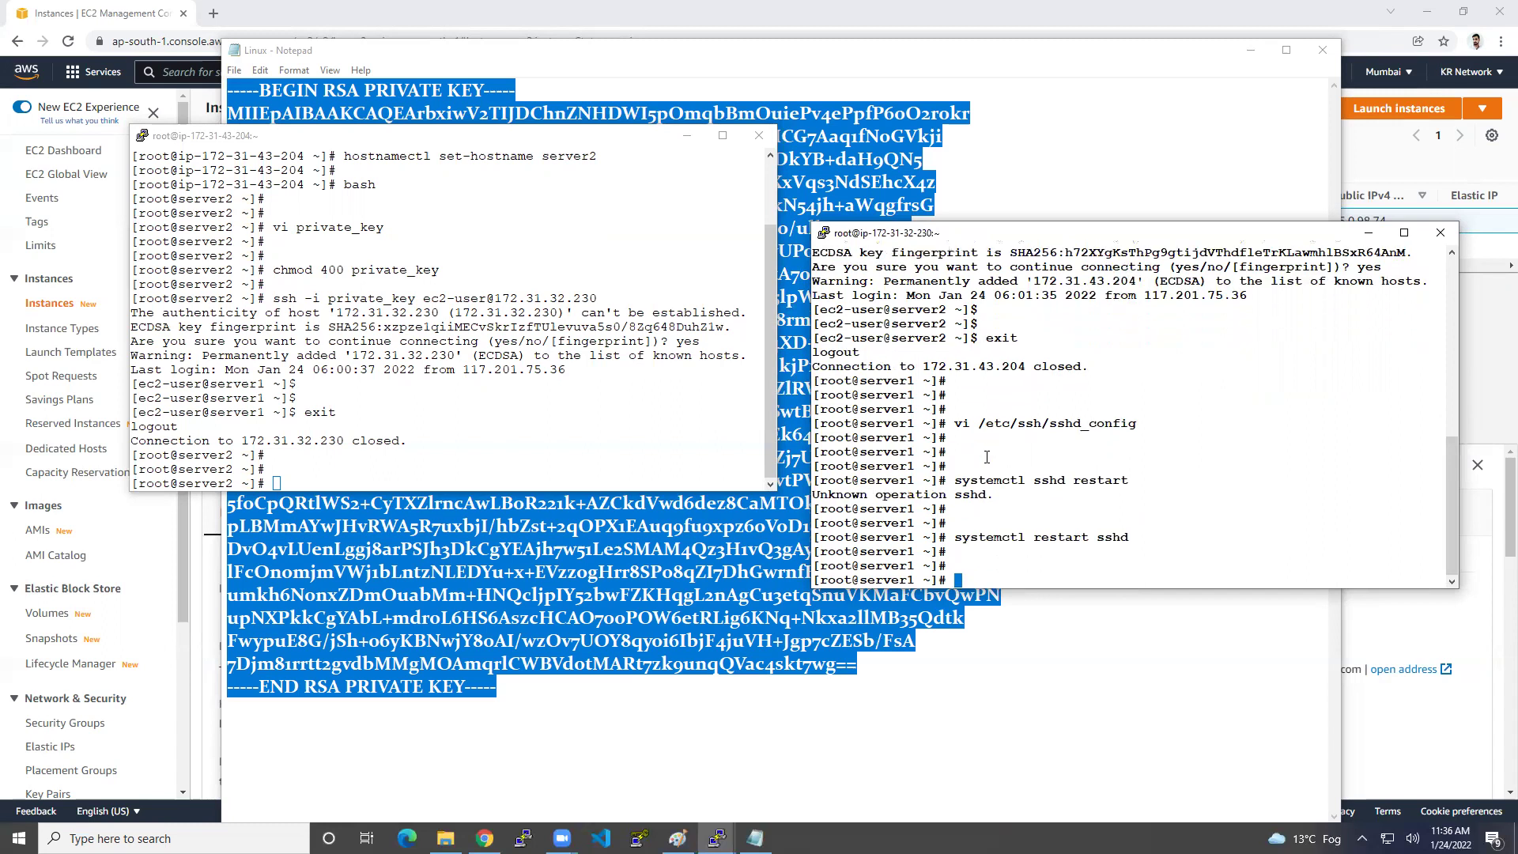
{"action": "type", "text": "passwd root"}
{"action": "key", "text": "Return"}
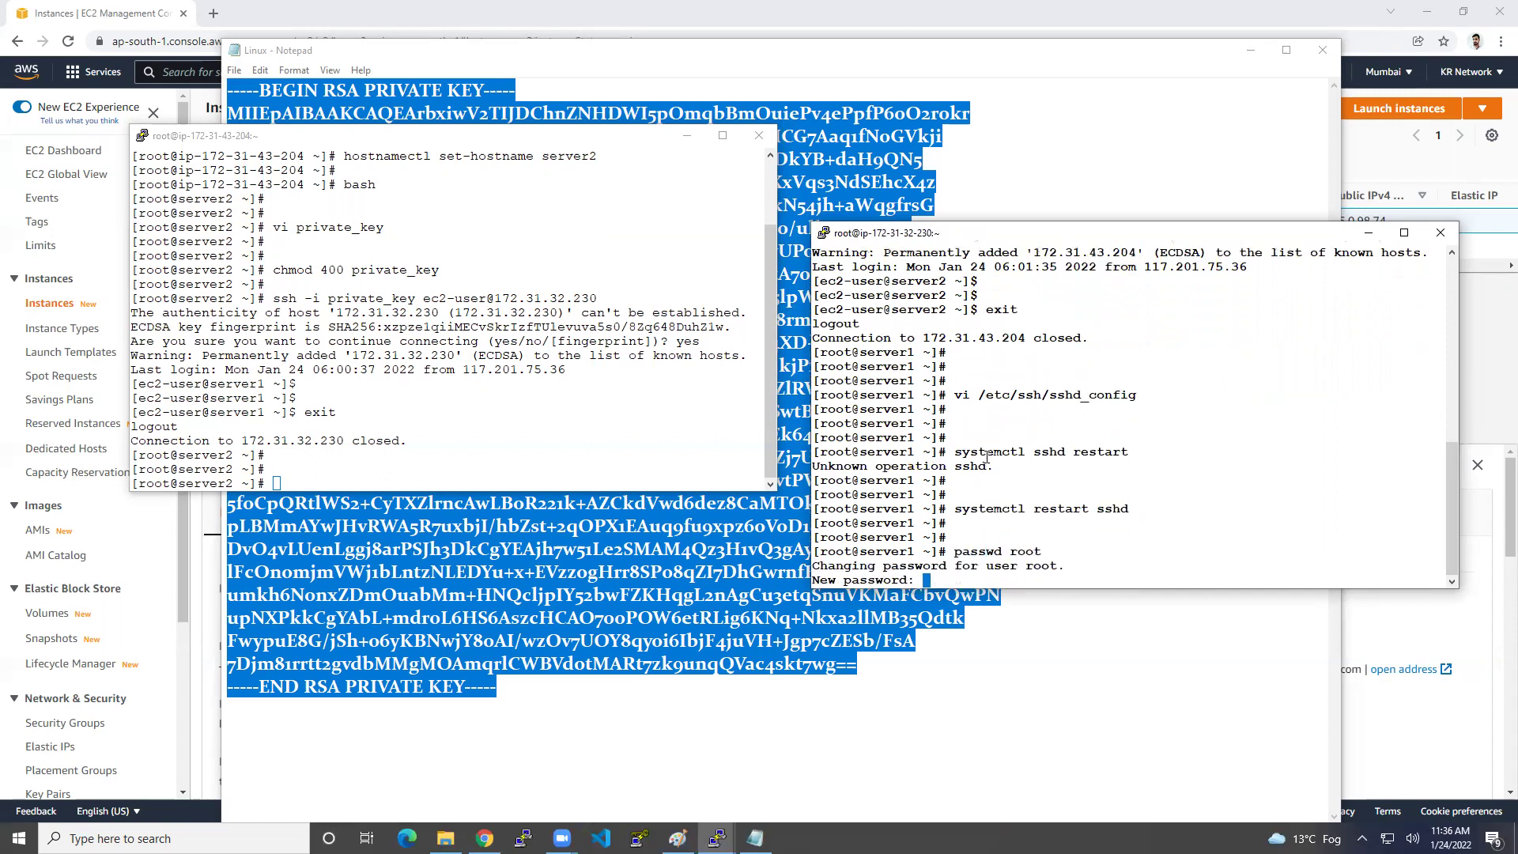
{"action": "key", "text": "Return"}
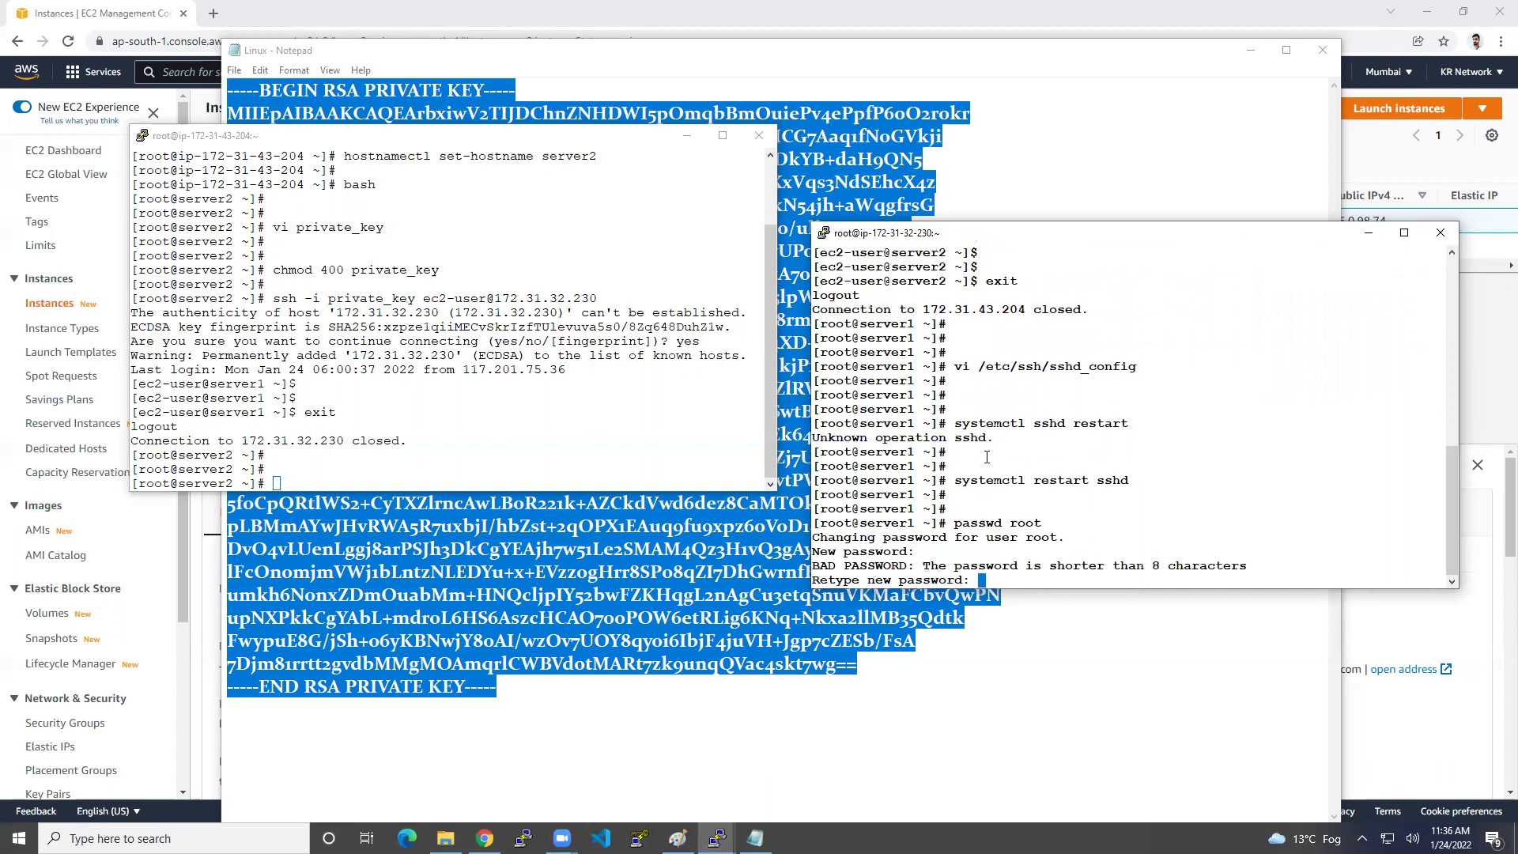
{"action": "key", "text": "Return"}
{"action": "type", "text": "passwd ec2-user"}
{"action": "key", "text": "Return"}
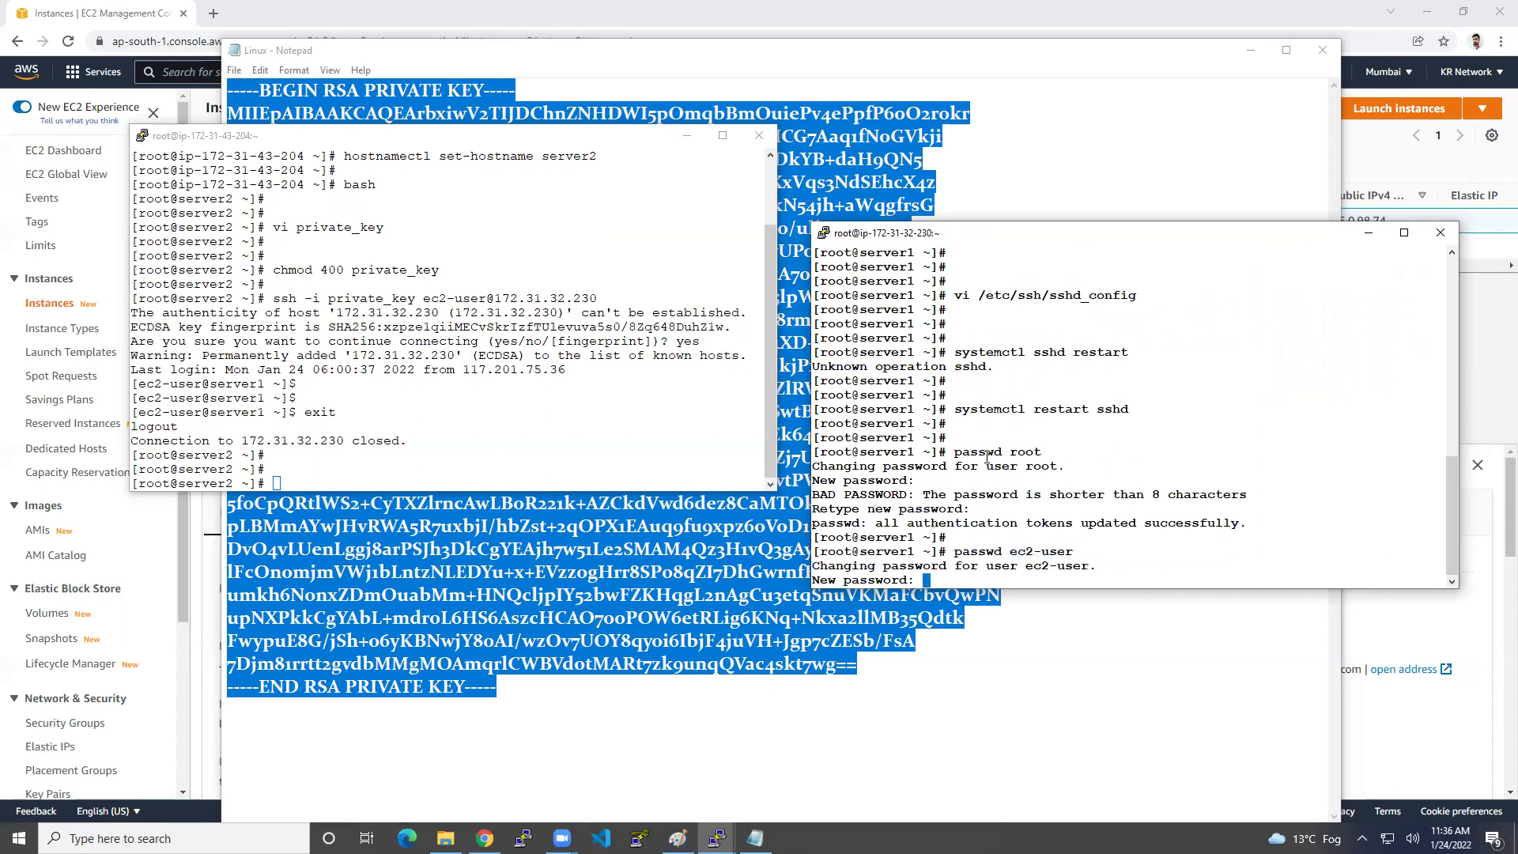
{"action": "key", "text": "Return"}
{"action": "key", "text": "Return"}
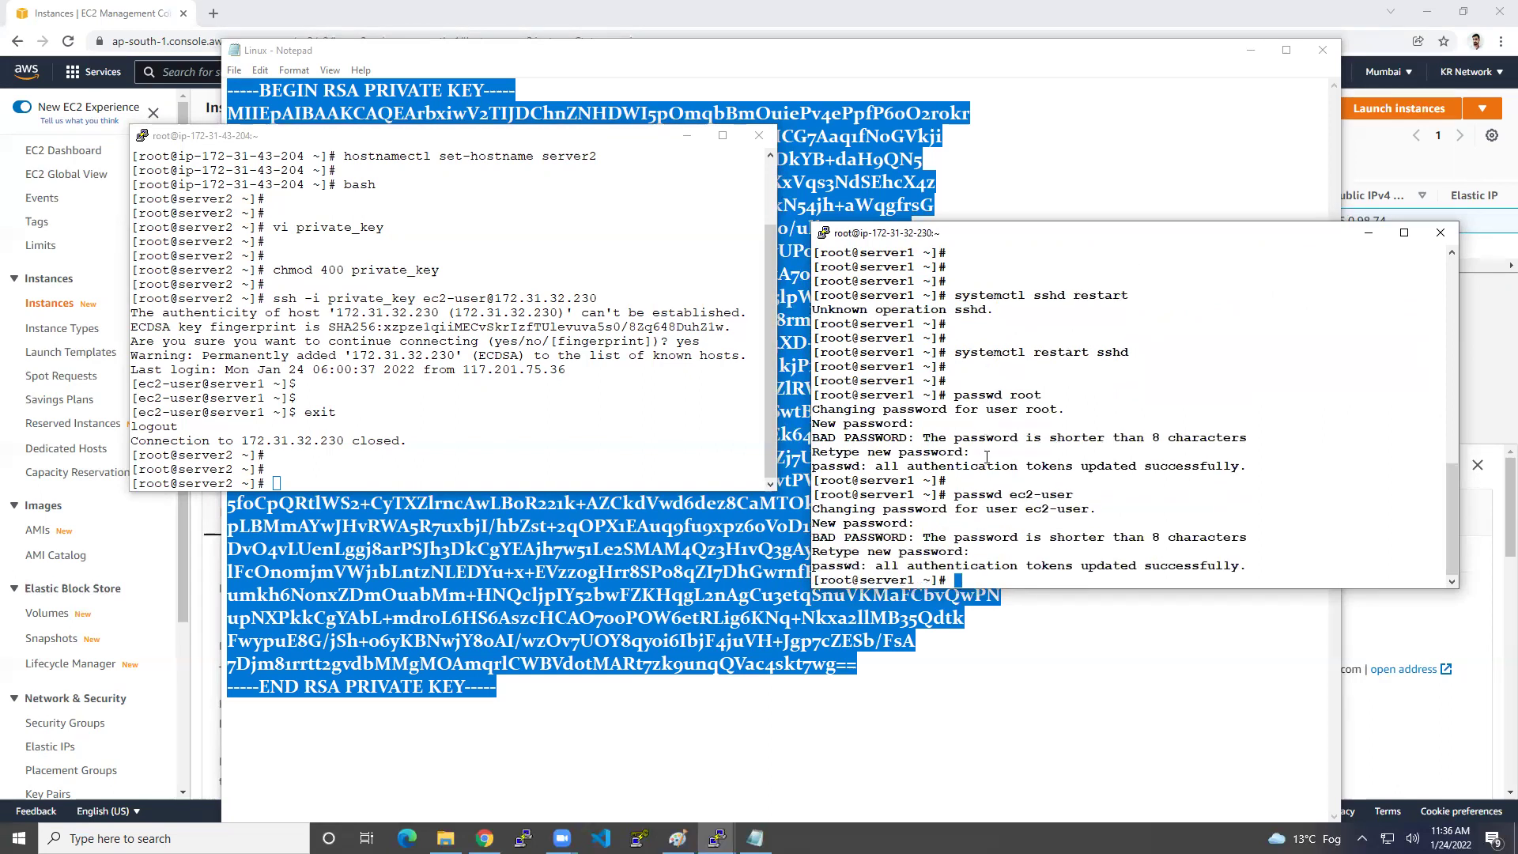
{"action": "key", "text": "Return"}
{"action": "key", "text": "Return"}
Step: On server2, edit /etc/ssh/sshd_config so PasswordAuthentication is yes, and save with :wq!
{"action": "left_click", "coordinate": [546, 399]}
{"action": "type", "text": "vi "}
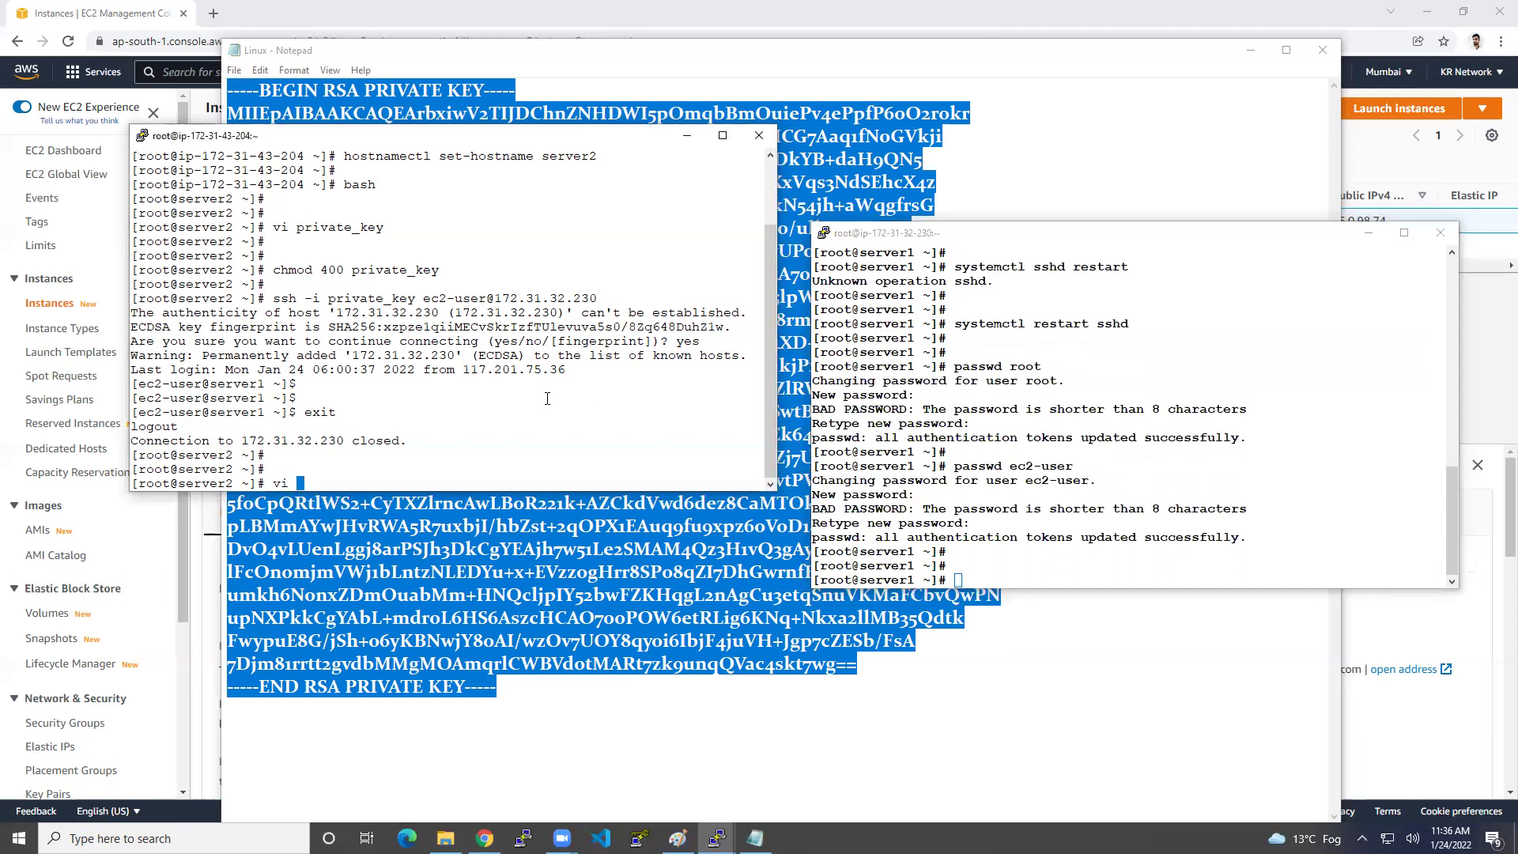
{"action": "type", "text": "/etc/ssh/sshd_config"}
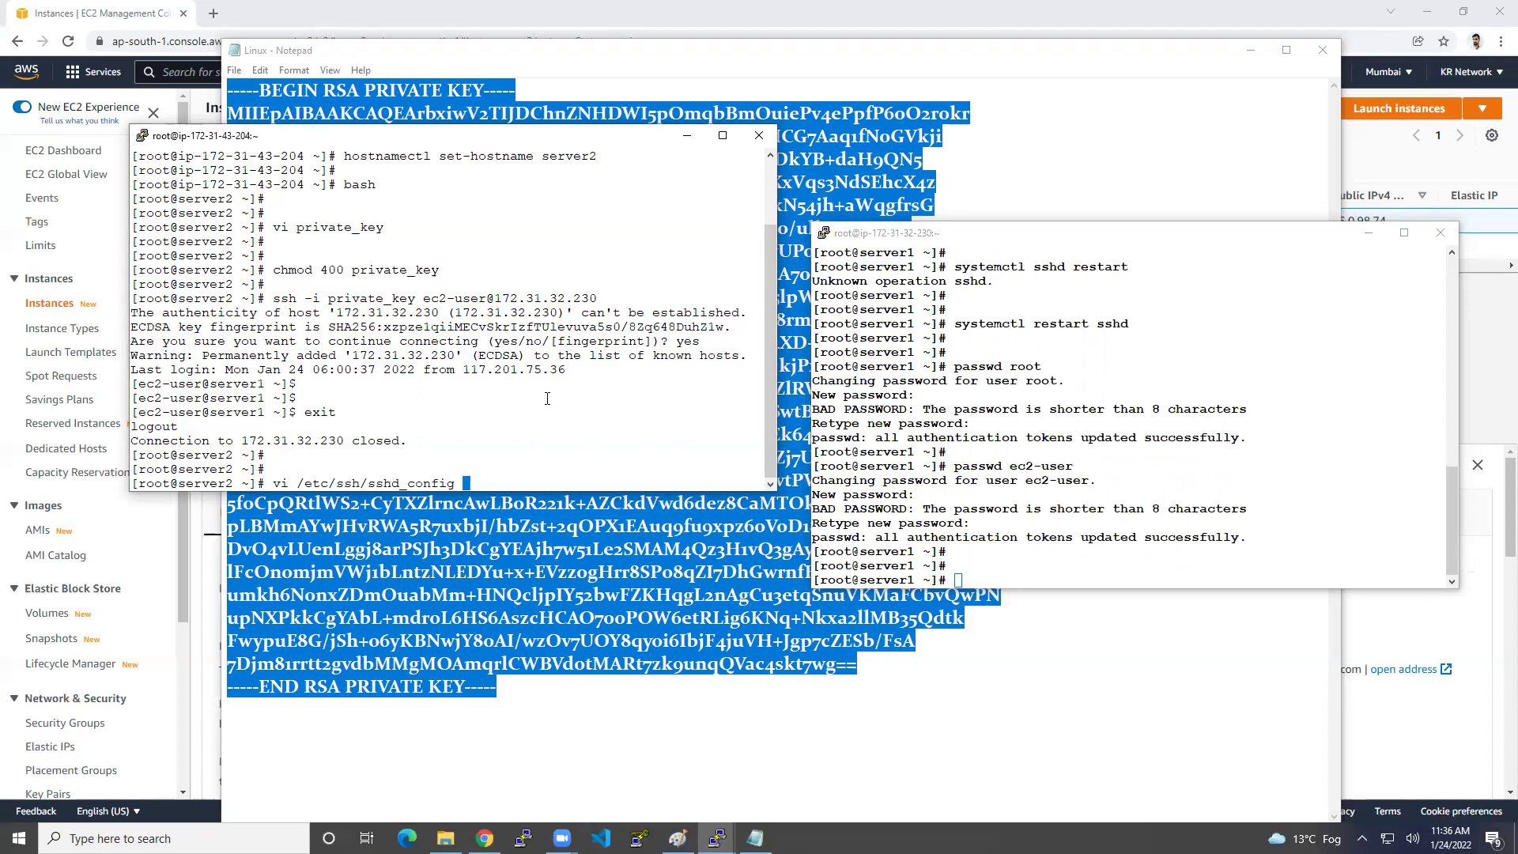
{"action": "key", "text": "Return"}
{"action": "key", "text": "Down"}
{"action": "key", "text": "Down"}
{"action": "key", "text": "Down"}
{"action": "key", "text": "Down"}
{"action": "key", "text": "Down"}
{"action": "key", "text": "Down"}
{"action": "key", "text": "Down"}
{"action": "key", "text": "Down"}
{"action": "key", "text": "Down"}
{"action": "key", "text": "Down"}
{"action": "key", "text": "Down"}
{"action": "key", "text": "Down"}
{"action": "key", "text": "Down"}
{"action": "key", "text": "Down"}
{"action": "key", "text": "Down"}
{"action": "key", "text": "Down"}
{"action": "key", "text": "Down"}
{"action": "key", "text": "Down"}
{"action": "key", "text": "Down"}
{"action": "key", "text": "Down"}
{"action": "key", "text": "Down"}
{"action": "key", "text": "Down"}
{"action": "key", "text": "Down"}
{"action": "key", "text": "Down"}
{"action": "key", "text": "Down"}
{"action": "key", "text": "Down"}
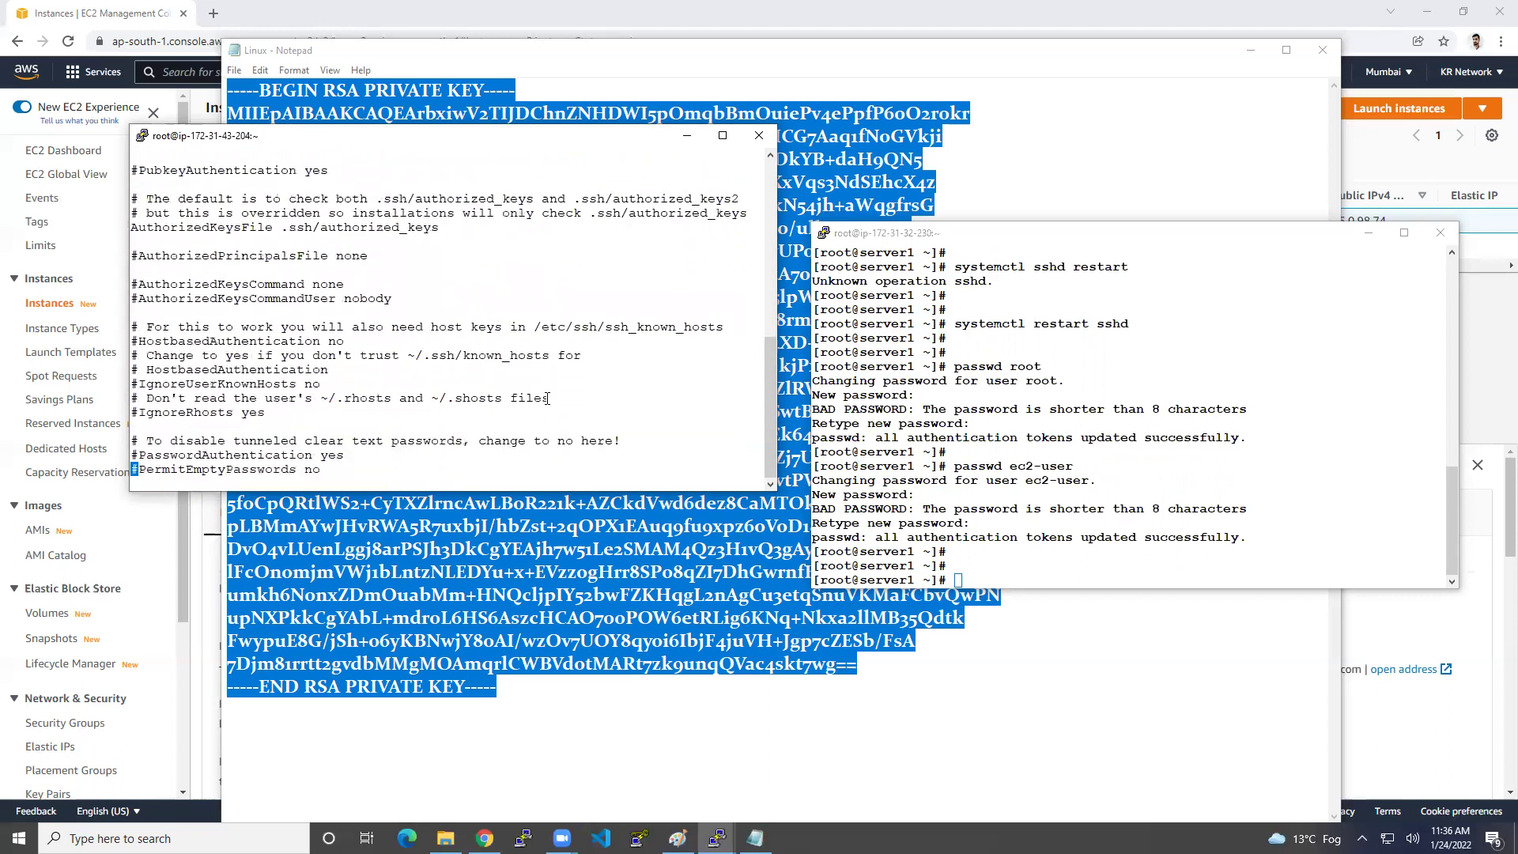
{"action": "key", "text": "Down"}
{"action": "key", "text": "Down"}
{"action": "key", "text": "Up"}
{"action": "key", "text": "Right"}
{"action": "key", "text": "Right"}
{"action": "key", "text": "Right"}
{"action": "key", "text": "Right"}
{"action": "key", "text": "Right"}
{"action": "key", "text": "Right"}
{"action": "key", "text": "Right"}
{"action": "key", "text": "a"}
{"action": "key", "text": "BackSpace"}
{"action": "key", "text": "BackSpace"}
{"action": "type", "text": "yes"}
{"action": "key", "text": "Escape"}
{"action": "type", "text": ":wq!"}
{"action": "key", "text": "Return"}
{"action": "key", "text": "Return"}
{"action": "key", "text": "Return"}
Step: Restart sshd on server2 and change its root password
{"action": "type", "text": "systemctl restart sshd"}
{"action": "key", "text": "Return"}
{"action": "key", "text": "Return"}
{"action": "key", "text": "Return"}
{"action": "type", "text": "passwd root"}
{"action": "key", "text": "Return"}
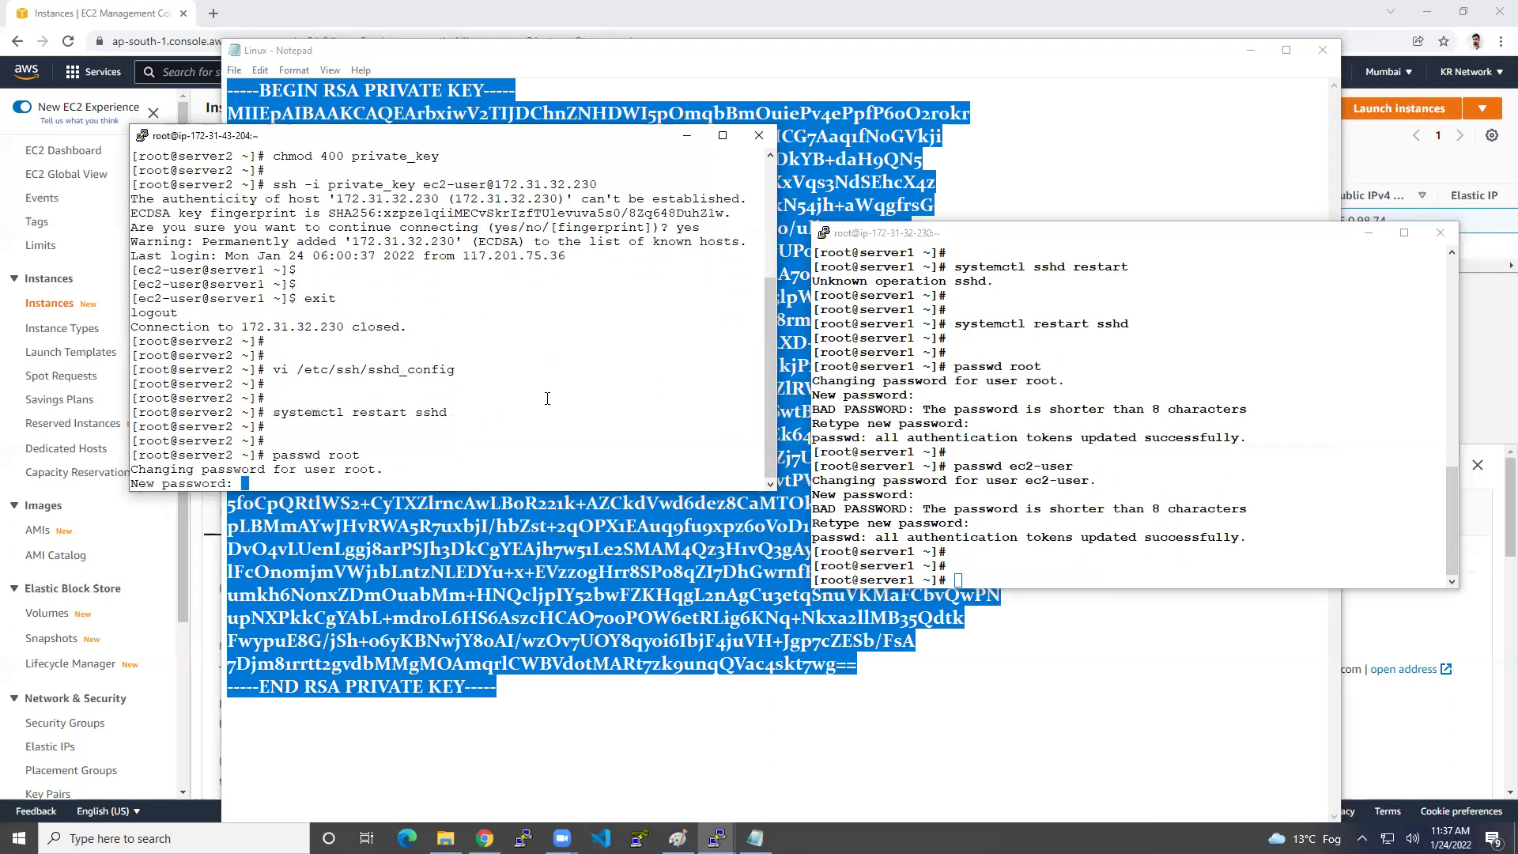
{"action": "key", "text": "Return"}
{"action": "key", "text": "Return"}
{"action": "key", "text": "Return"}
{"action": "key", "text": "Return"}
Step: Set a new ec2-user password on server2, then recall the earlier ssh command on server1
{"action": "type", "text": "passwd ec"}
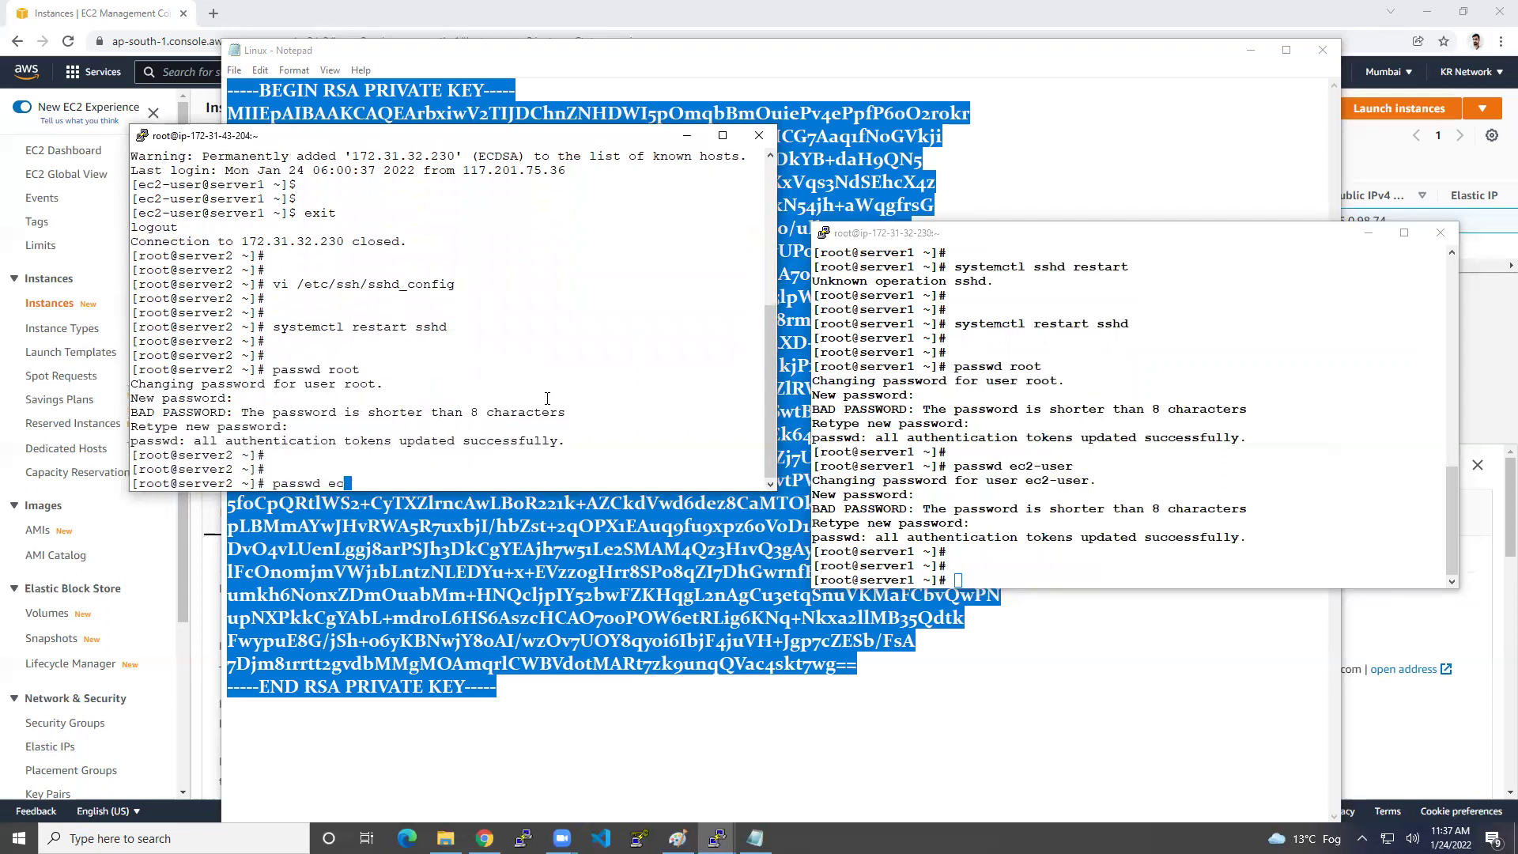
{"action": "type", "text": "2-user"}
{"action": "key", "text": "Return"}
{"action": "key", "text": "Return"}
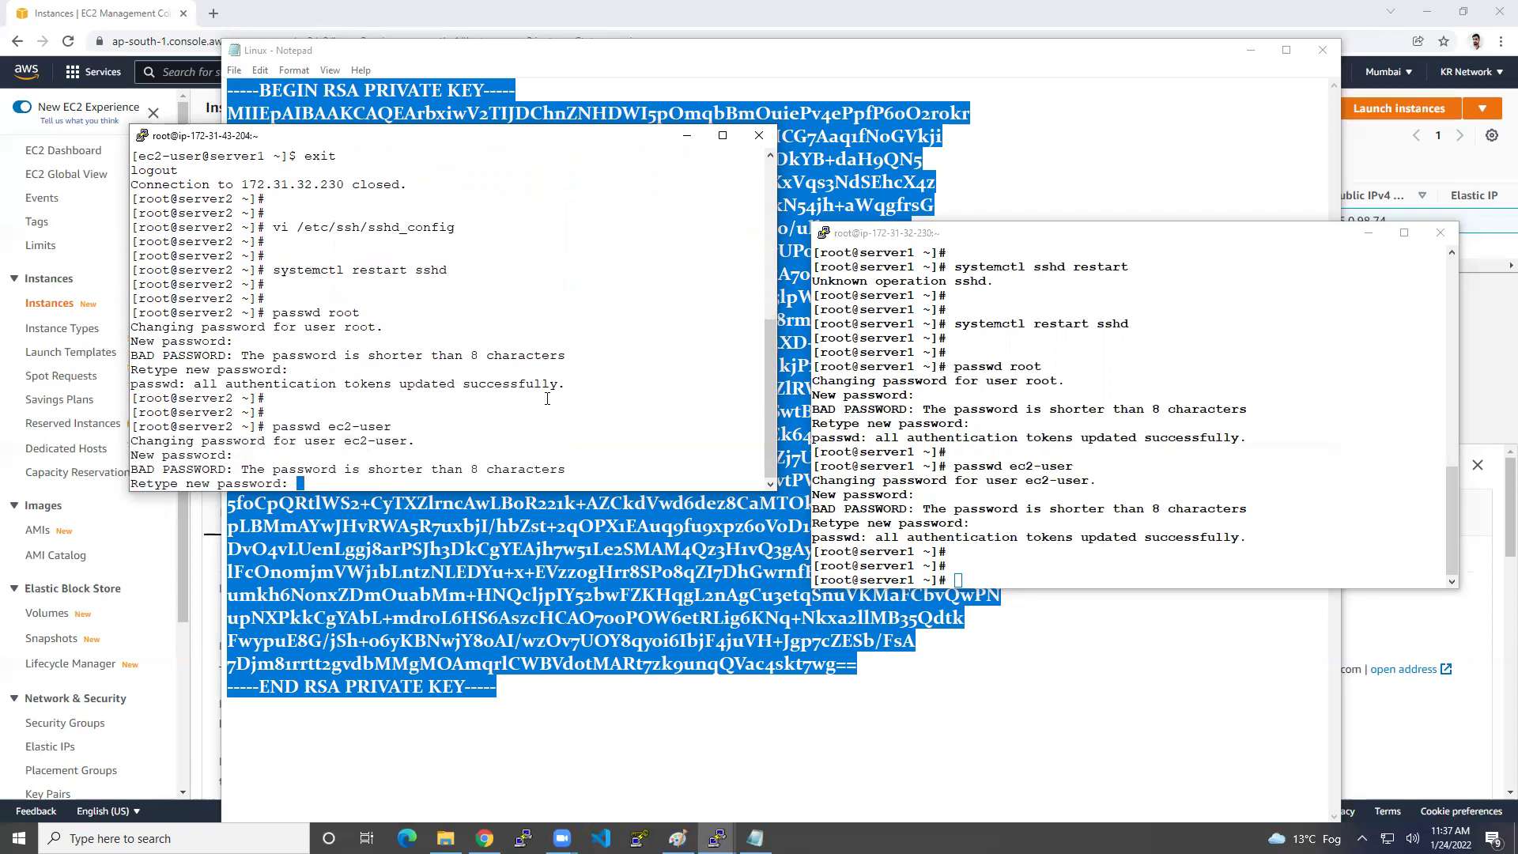
{"action": "key", "text": "Return"}
{"action": "key", "text": "Return"}
{"action": "key", "text": "Return"}
{"action": "key", "text": "Return"}
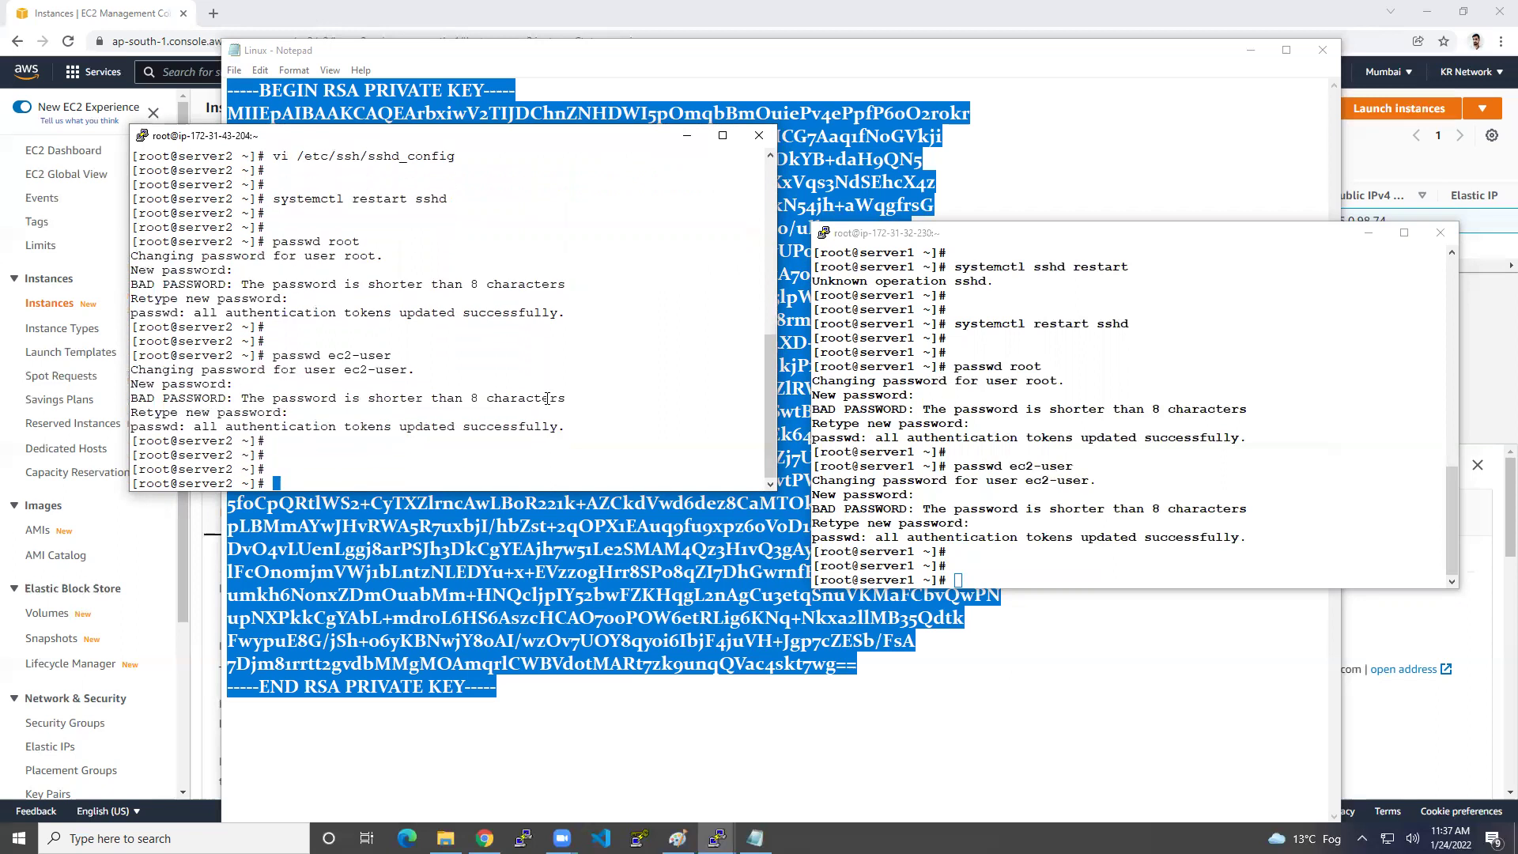
{"action": "left_click", "coordinate": [1035, 552]}
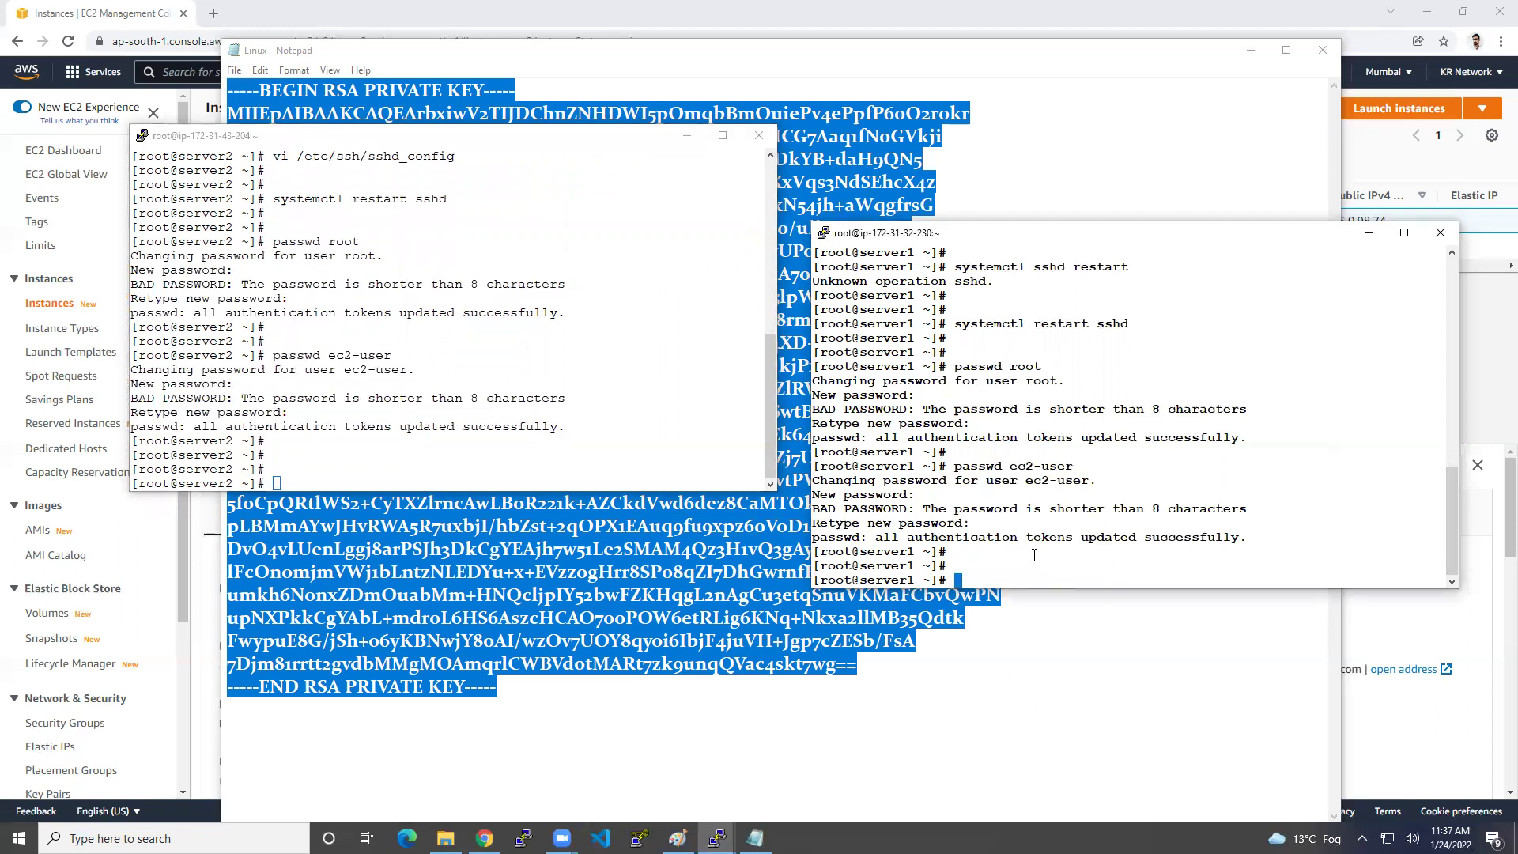
{"action": "key", "text": "Up"}
{"action": "key", "text": "Up"}
{"action": "key", "text": "Up"}
{"action": "key", "text": "Up"}
{"action": "key", "text": "Up"}
{"action": "key", "text": "Up"}
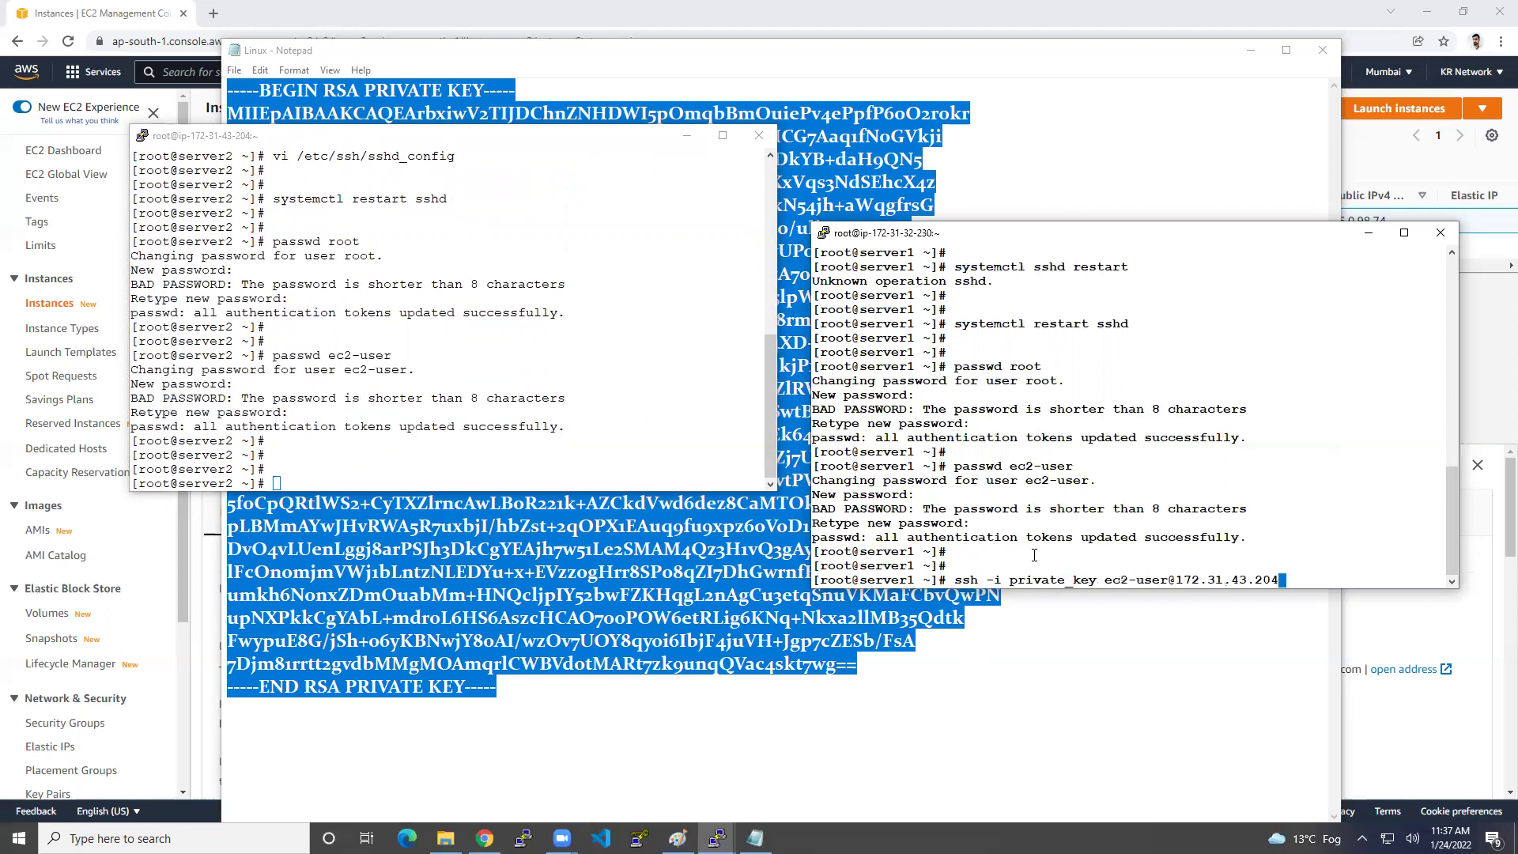
Step: From server1, log in to server2 at 172.31.43.204 as ec2-user by password, then exit
{"action": "key", "text": "Left"}
{"action": "key", "text": "Left"}
{"action": "key", "text": "Left"}
{"action": "key", "text": "Left"}
{"action": "key", "text": "Left"}
{"action": "key", "text": "Left"}
{"action": "key", "text": "Left"}
{"action": "key", "text": "Left"}
{"action": "key", "text": "BackSpace"}
{"action": "key", "text": "BackSpace"}
{"action": "key", "text": "BackSpace"}
{"action": "key", "text": "BackSpace"}
{"action": "key", "text": "BackSpace"}
{"action": "key", "text": "BackSpace"}
{"action": "key", "text": "BackSpace"}
{"action": "key", "text": "BackSpace"}
{"action": "key", "text": "BackSpace"}
{"action": "key", "text": "BackSpace"}
{"action": "key", "text": "BackSpace"}
{"action": "key", "text": "BackSpace"}
{"action": "key", "text": "BackSpace"}
{"action": "key", "text": "BackSpace"}
{"action": "key", "text": "BackSpace"}
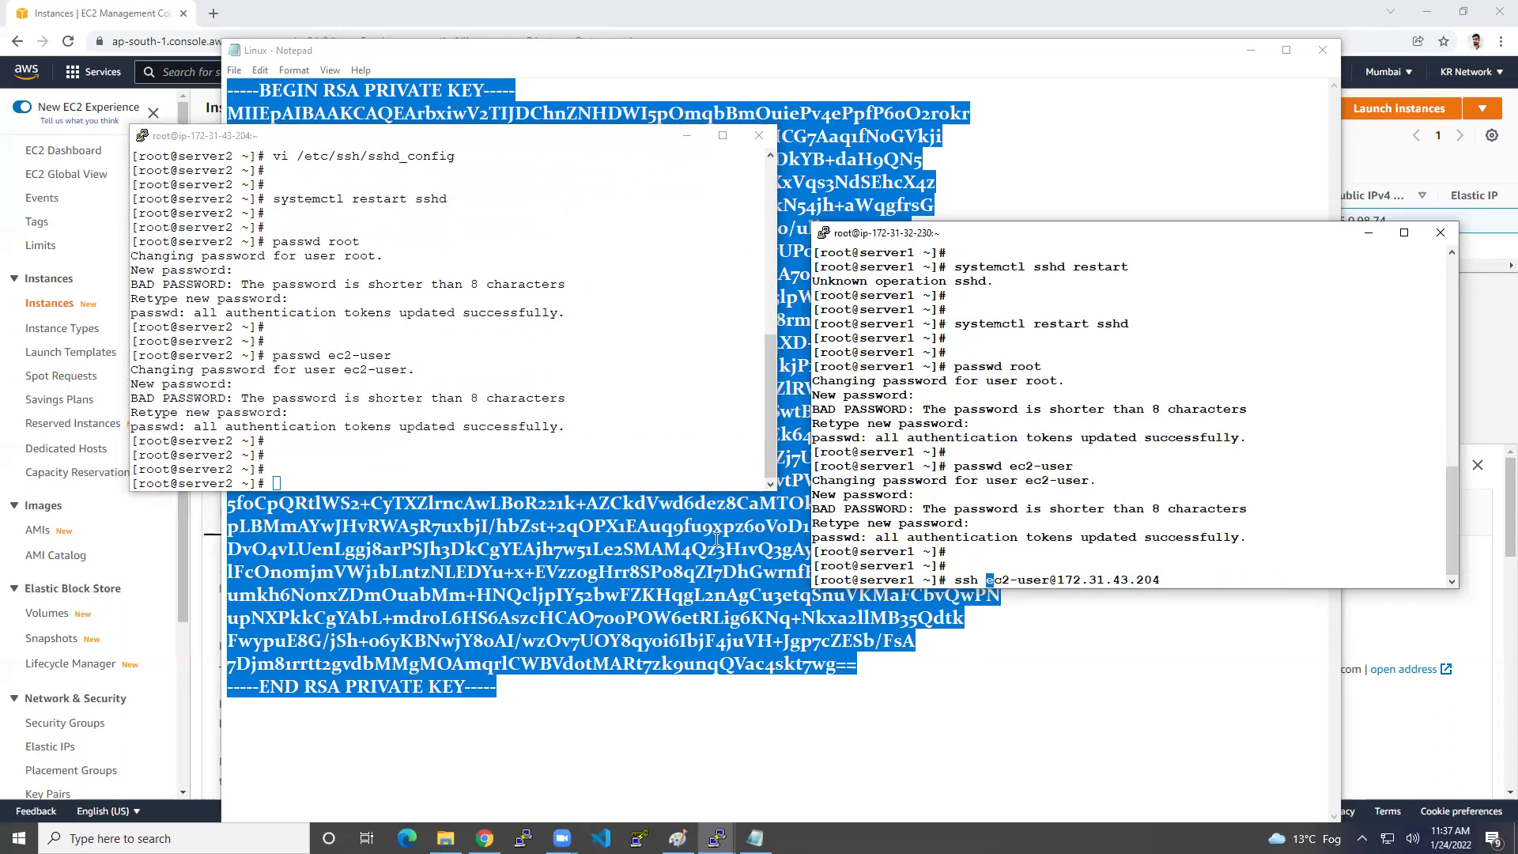
{"action": "key", "text": "Return"}
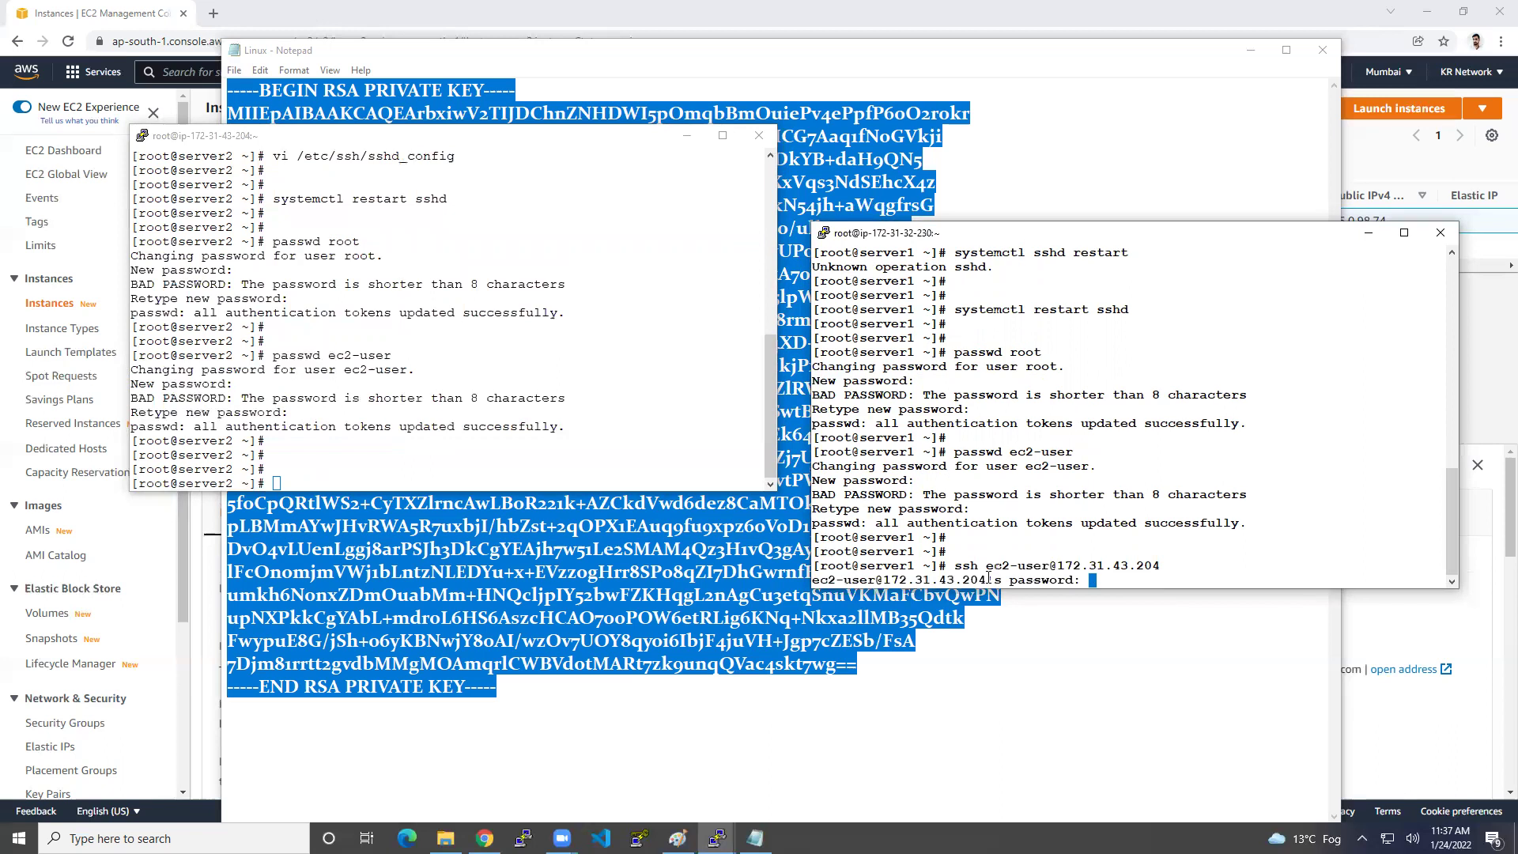
{"action": "key", "text": "Return"}
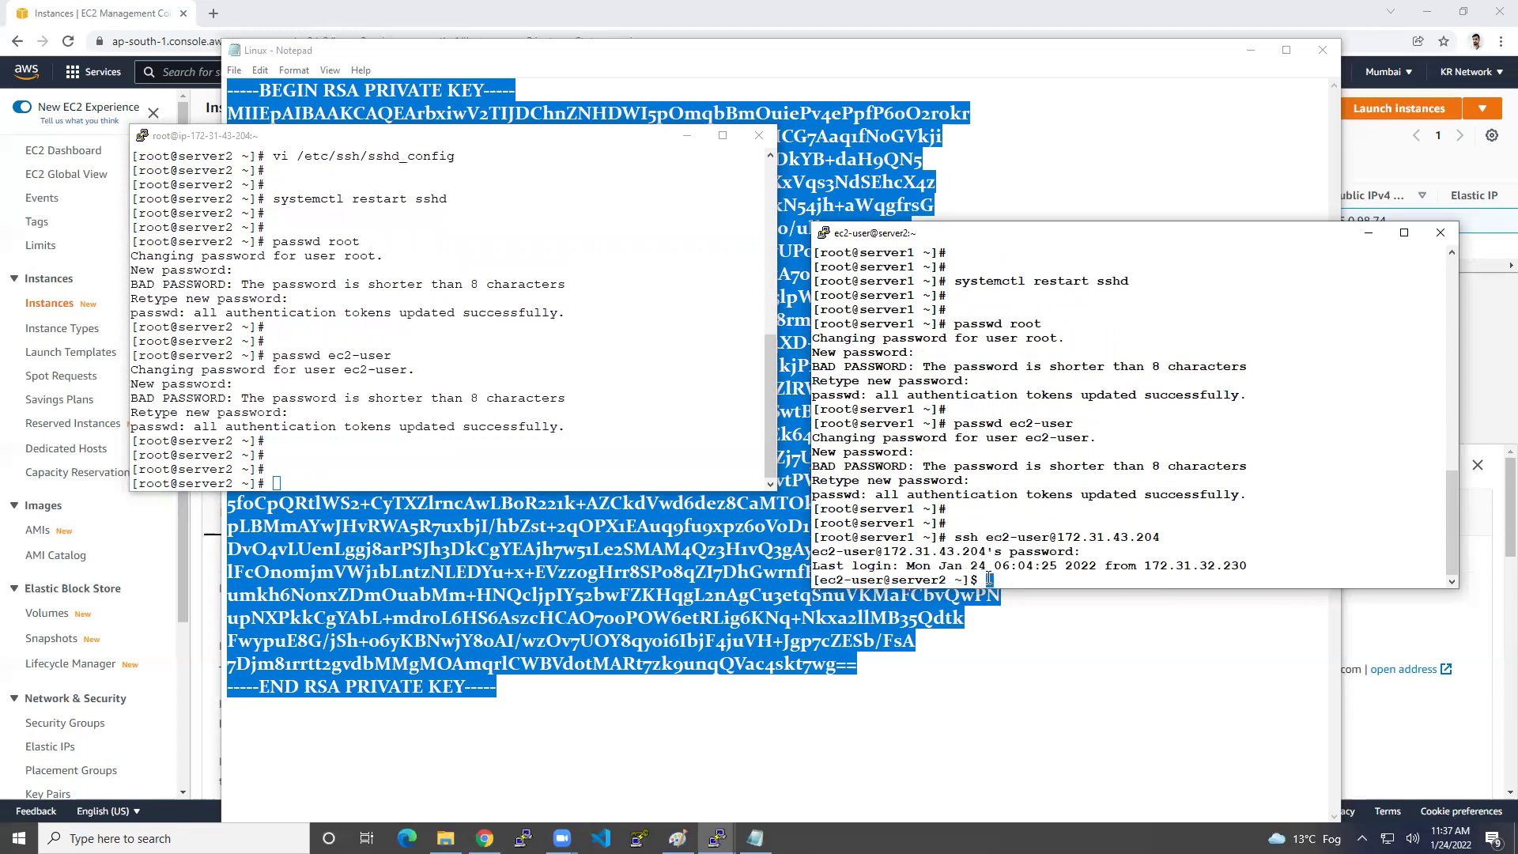
{"action": "key", "text": "Return"}
{"action": "key", "text": "Return"}
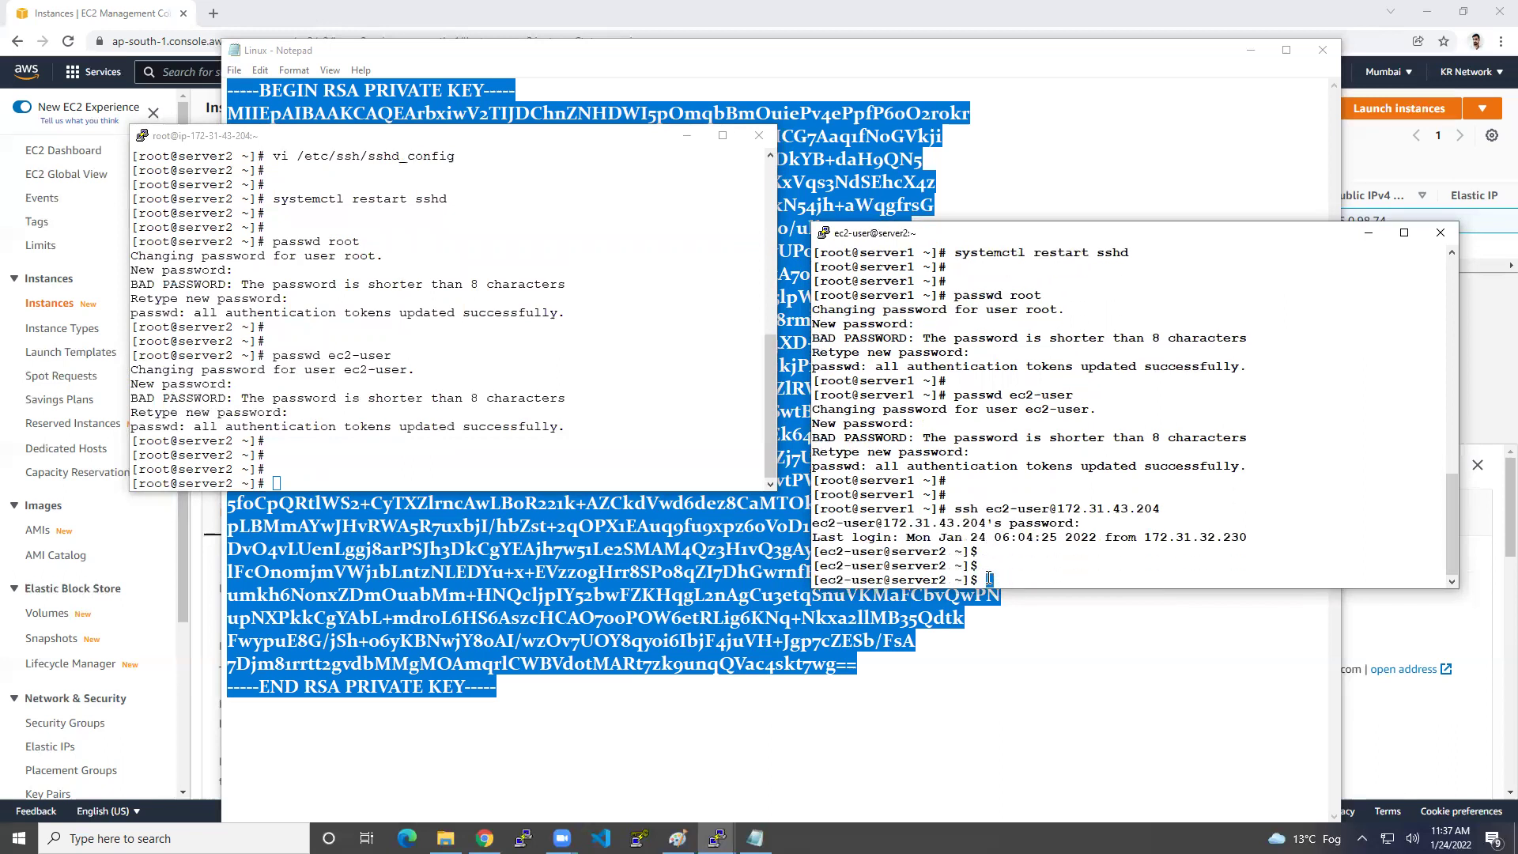
{"action": "type", "text": "exit"}
{"action": "key", "text": "Return"}
Step: Log in to server2 at 172.31.43.204 as root by password, then exit
{"action": "key", "text": "Up"}
{"action": "key", "text": "Left"}
{"action": "key", "text": "Left"}
{"action": "key", "text": "Left"}
{"action": "key", "text": "Left"}
{"action": "key", "text": "Left"}
{"action": "key", "text": "Left"}
{"action": "key", "text": "Left"}
{"action": "key", "text": "Left"}
{"action": "key", "text": "Left"}
{"action": "key", "text": "Left"}
{"action": "key", "text": "Left"}
{"action": "key", "text": "BackSpace"}
{"action": "key", "text": "BackSpace"}
{"action": "key", "text": "BackSpace"}
{"action": "key", "text": "BackSpace"}
{"action": "key", "text": "BackSpace"}
{"action": "key", "text": "BackSpace"}
{"action": "key", "text": "BackSpace"}
{"action": "key", "text": "BackSpace"}
{"action": "type", "text": "root"}
{"action": "key", "text": "Return"}
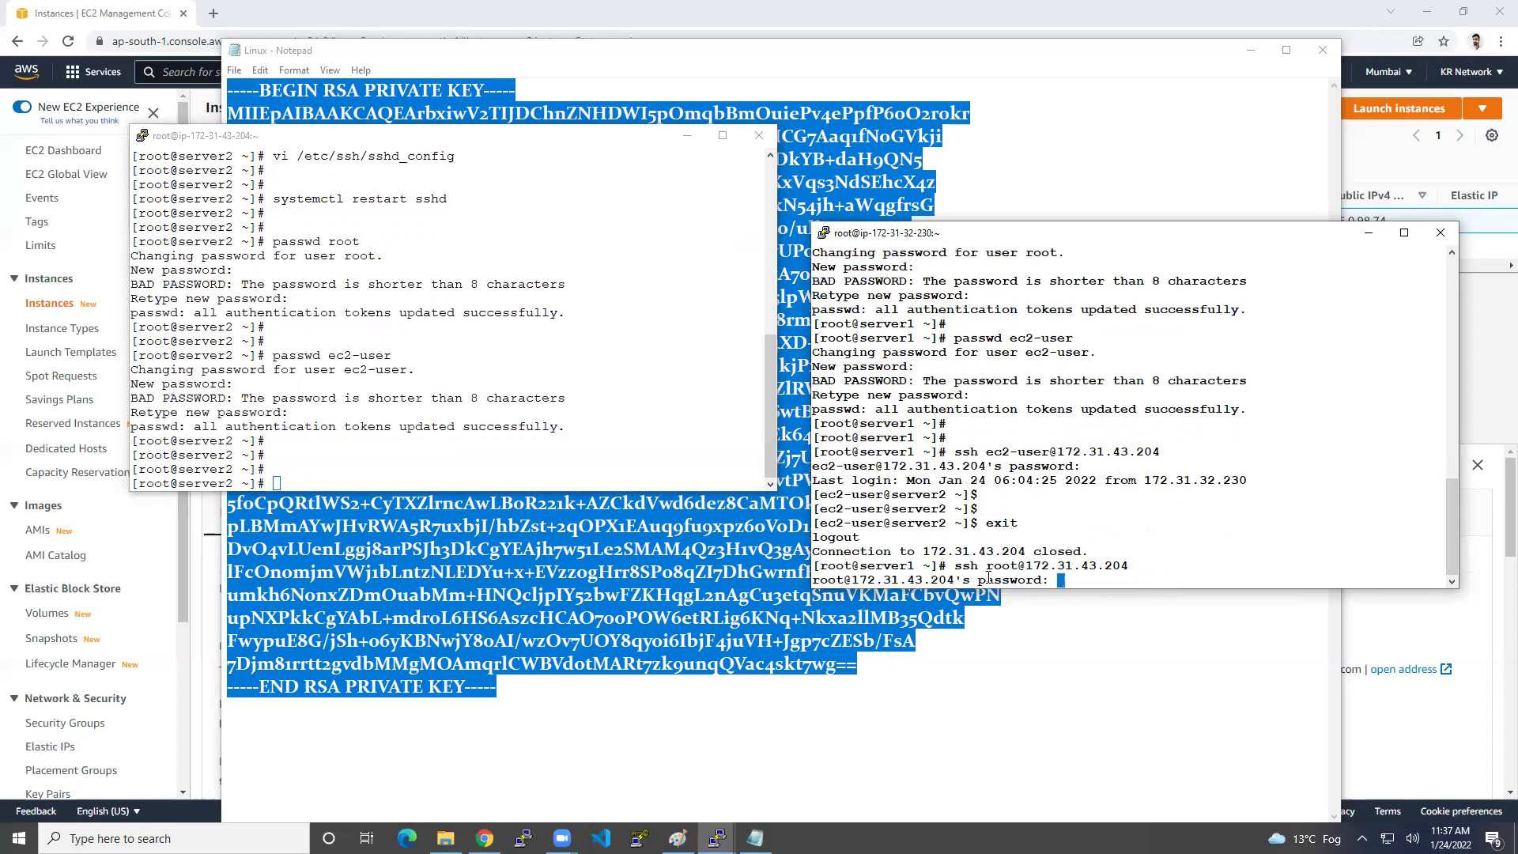
{"action": "key", "text": "Return"}
{"action": "key", "text": "Return"}
{"action": "key", "text": "Return"}
{"action": "type", "text": "exit"}
{"action": "key", "text": "Return"}
{"action": "key", "text": "Return"}
{"action": "key", "text": "Return"}
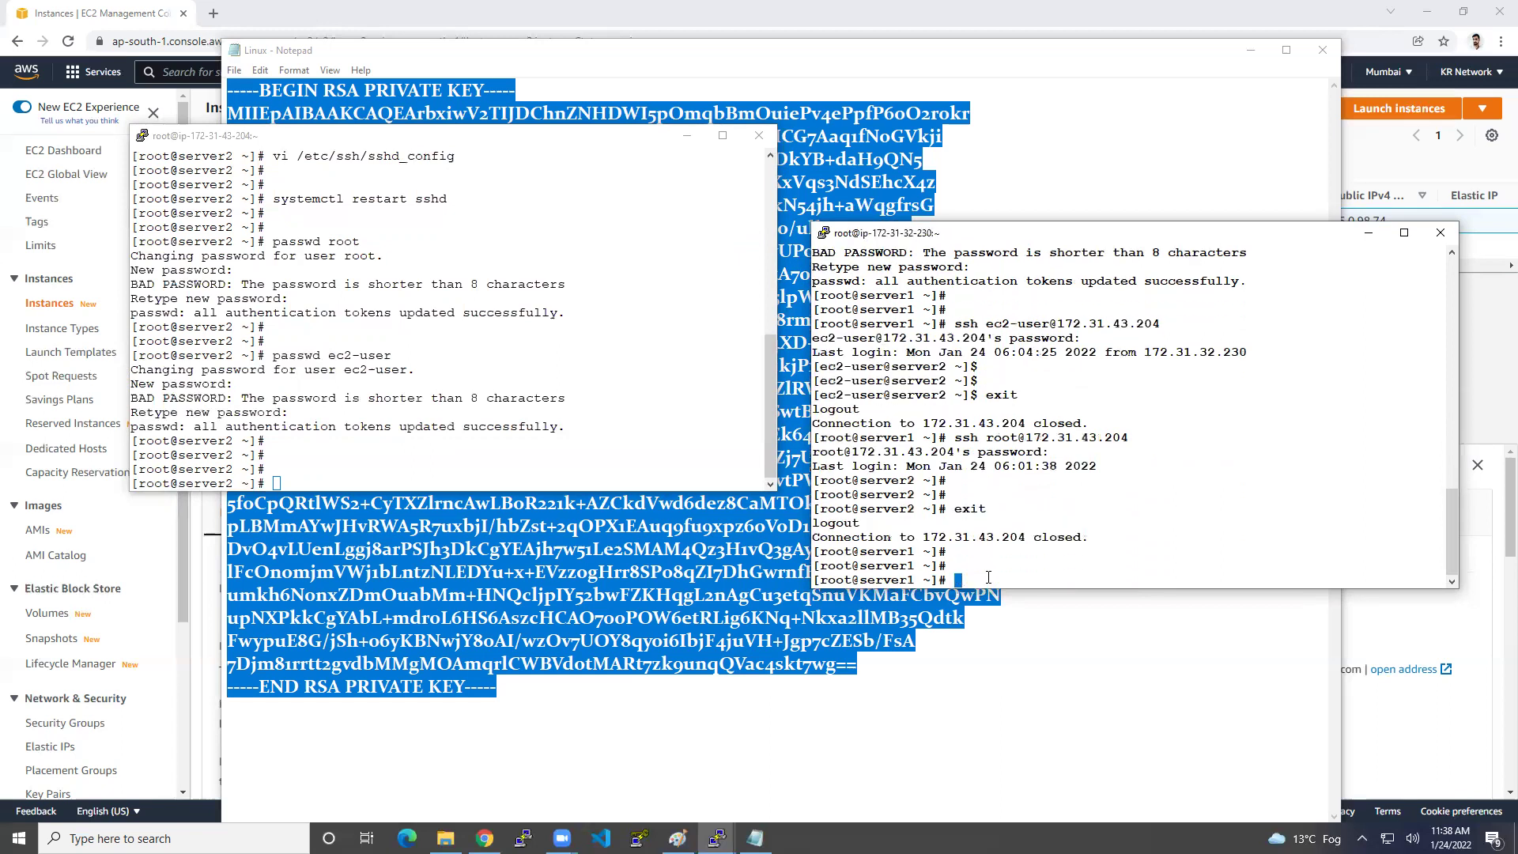
{"action": "left_click", "coordinate": [501, 403]}
{"action": "key", "text": "Up"}
{"action": "key", "text": "Up"}
{"action": "key", "text": "Up"}
{"action": "key", "text": "Up"}
{"action": "key", "text": "Up"}
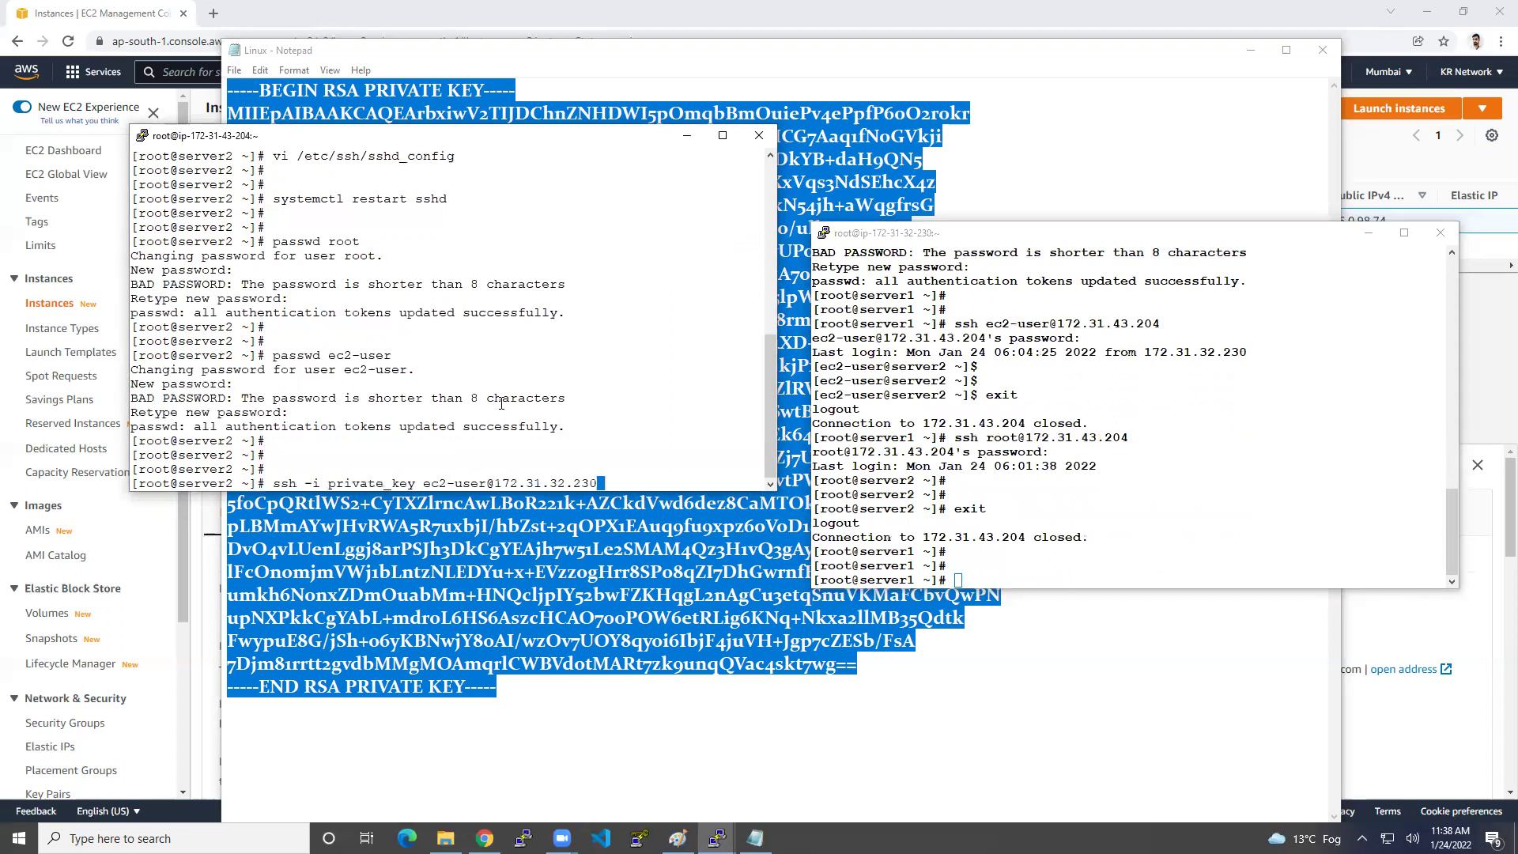
{"action": "key", "text": "Left"}
{"action": "key", "text": "Left"}
{"action": "key", "text": "Left"}
{"action": "key", "text": "Left"}
{"action": "key", "text": "Left"}
{"action": "key", "text": "Left"}
{"action": "key", "text": "Left"}
{"action": "key", "text": "Left"}
{"action": "key", "text": "Left"}
{"action": "key", "text": "Left"}
{"action": "key", "text": "BackSpace"}
{"action": "key", "text": "BackSpace"}
{"action": "key", "text": "BackSpace"}
{"action": "key", "text": "BackSpace"}
{"action": "key", "text": "BackSpace"}
{"action": "key", "text": "BackSpace"}
{"action": "key", "text": "BackSpace"}
{"action": "key", "text": "BackSpace"}
{"action": "key", "text": "BackSpace"}
{"action": "key", "text": "BackSpace"}
{"action": "key", "text": "BackSpace"}
{"action": "key", "text": "BackSpace"}
{"action": "key", "text": "BackSpace"}
{"action": "key", "text": "BackSpace"}
{"action": "key", "text": "BackSpace"}
{"action": "key", "text": "Return"}
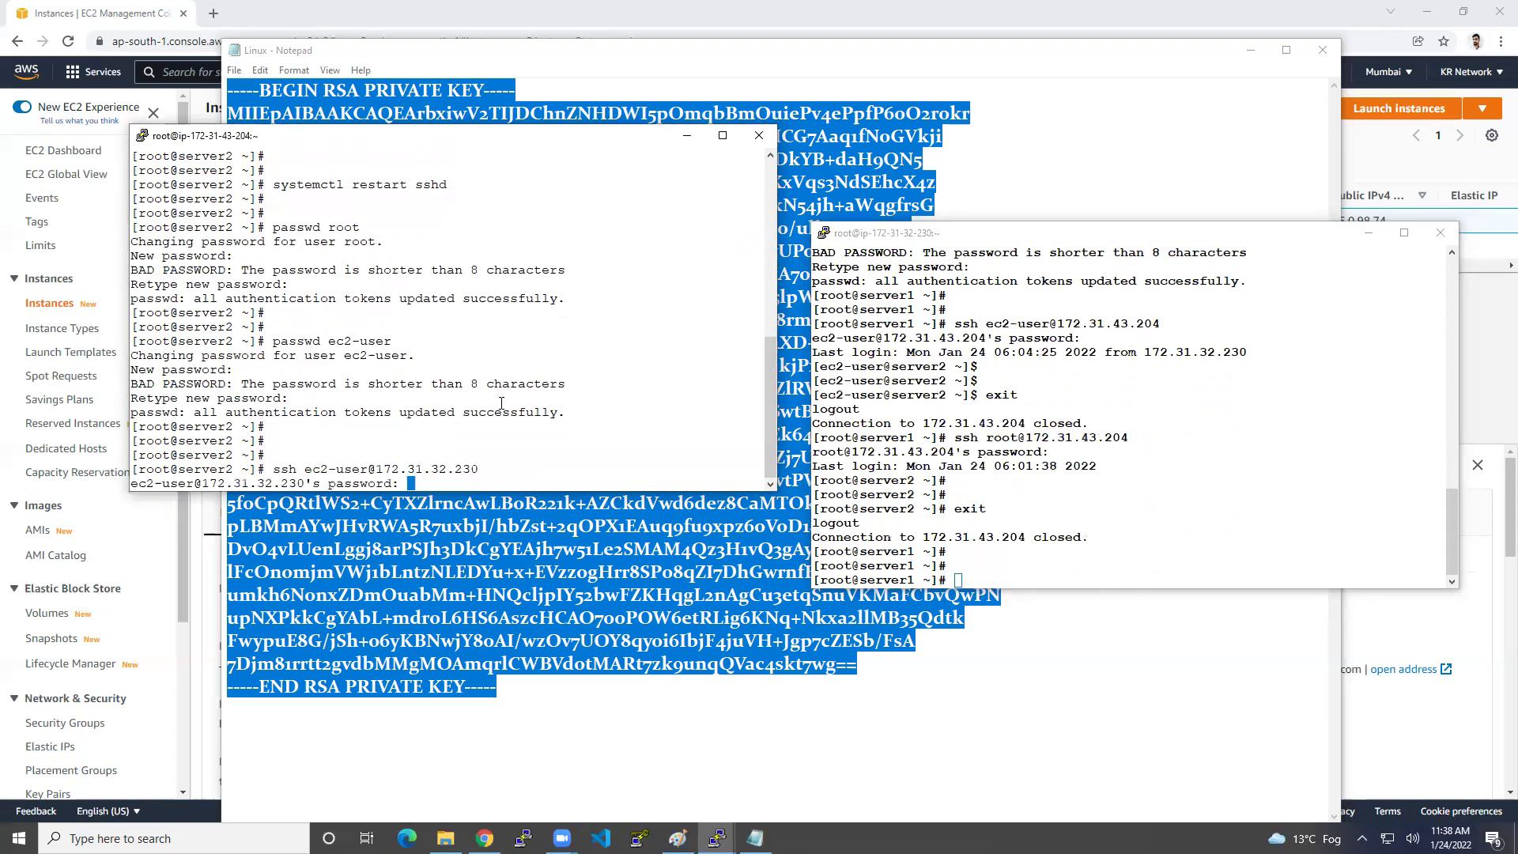
{"action": "key", "text": "Return"}
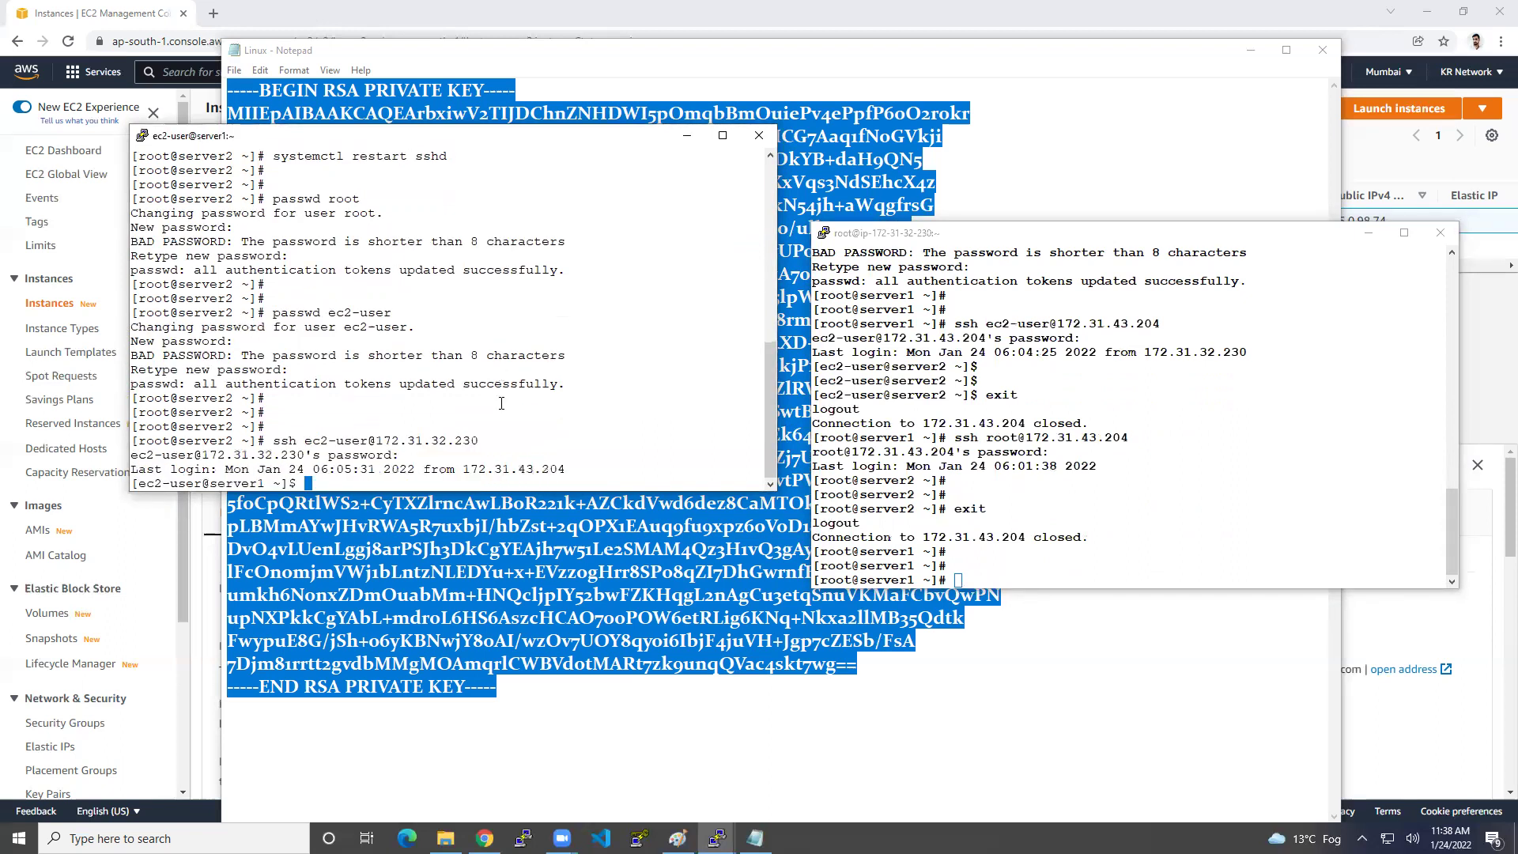
{"action": "type", "text": "exit"}
{"action": "key", "text": "Return"}
{"action": "key", "text": "Up"}
{"action": "key", "text": "Left"}
{"action": "key", "text": "Left"}
{"action": "key", "text": "Left"}
{"action": "key", "text": "Left"}
{"action": "key", "text": "Left"}
{"action": "key", "text": "Left"}
{"action": "key", "text": "BackSpace"}
{"action": "key", "text": "BackSpace"}
{"action": "key", "text": "BackSpace"}
{"action": "key", "text": "BackSpace"}
{"action": "key", "text": "BackSpace"}
{"action": "key", "text": "BackSpace"}
{"action": "key", "text": "BackSpace"}
{"action": "key", "text": "BackSpace"}
{"action": "type", "text": "root"}
{"action": "key", "text": "Return"}
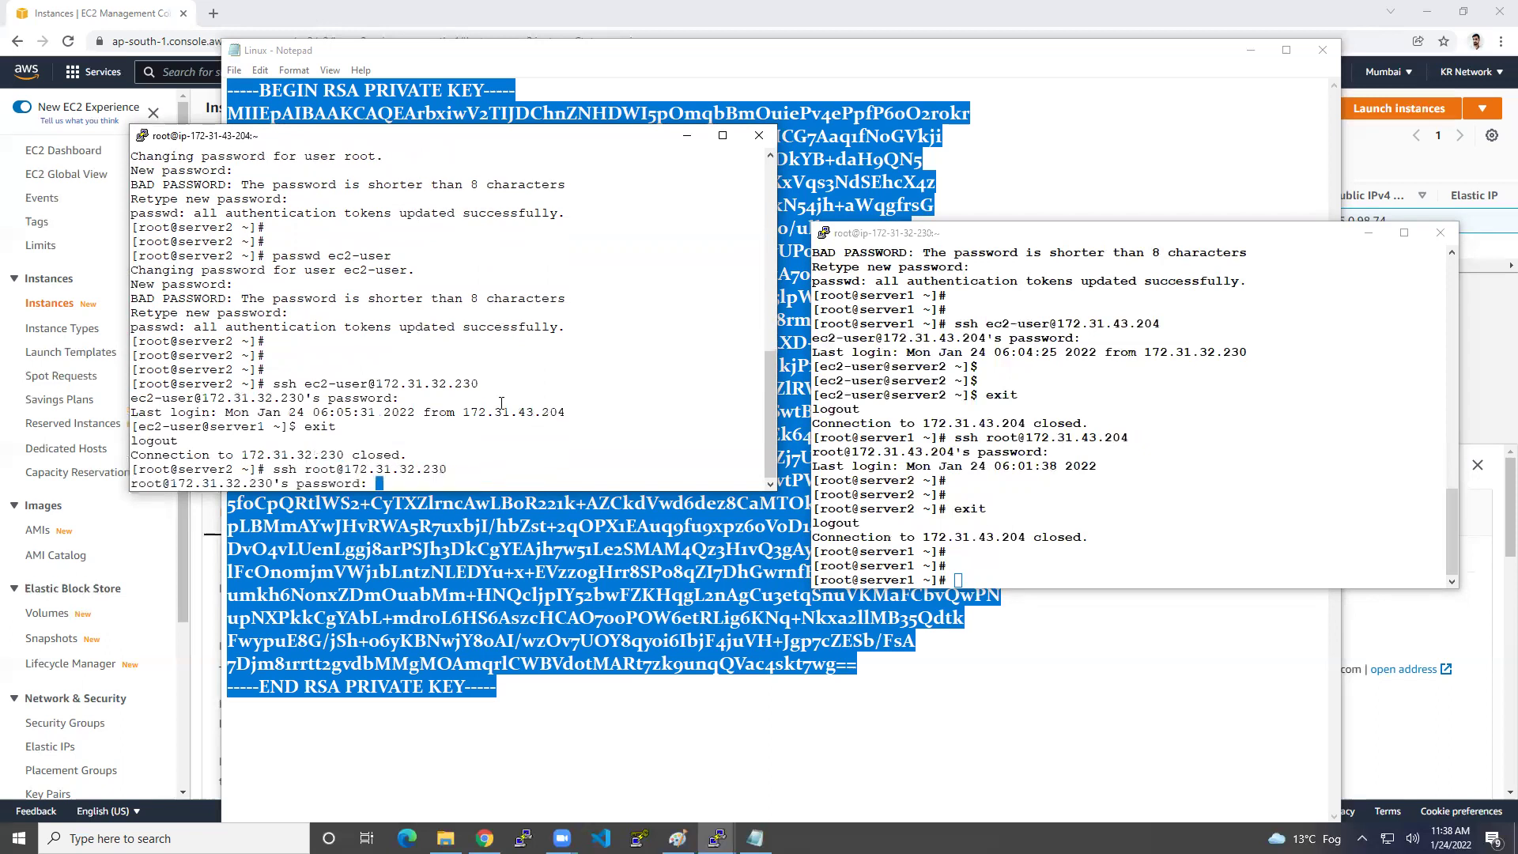
{"action": "key", "text": "Return"}
{"action": "key", "text": "Return"}
{"action": "key", "text": "Return"}
{"action": "type", "text": "exit"}
{"action": "key", "text": "Return"}
{"action": "key", "text": "Return"}
{"action": "key", "text": "Return"}
{"action": "key", "text": "Return"}
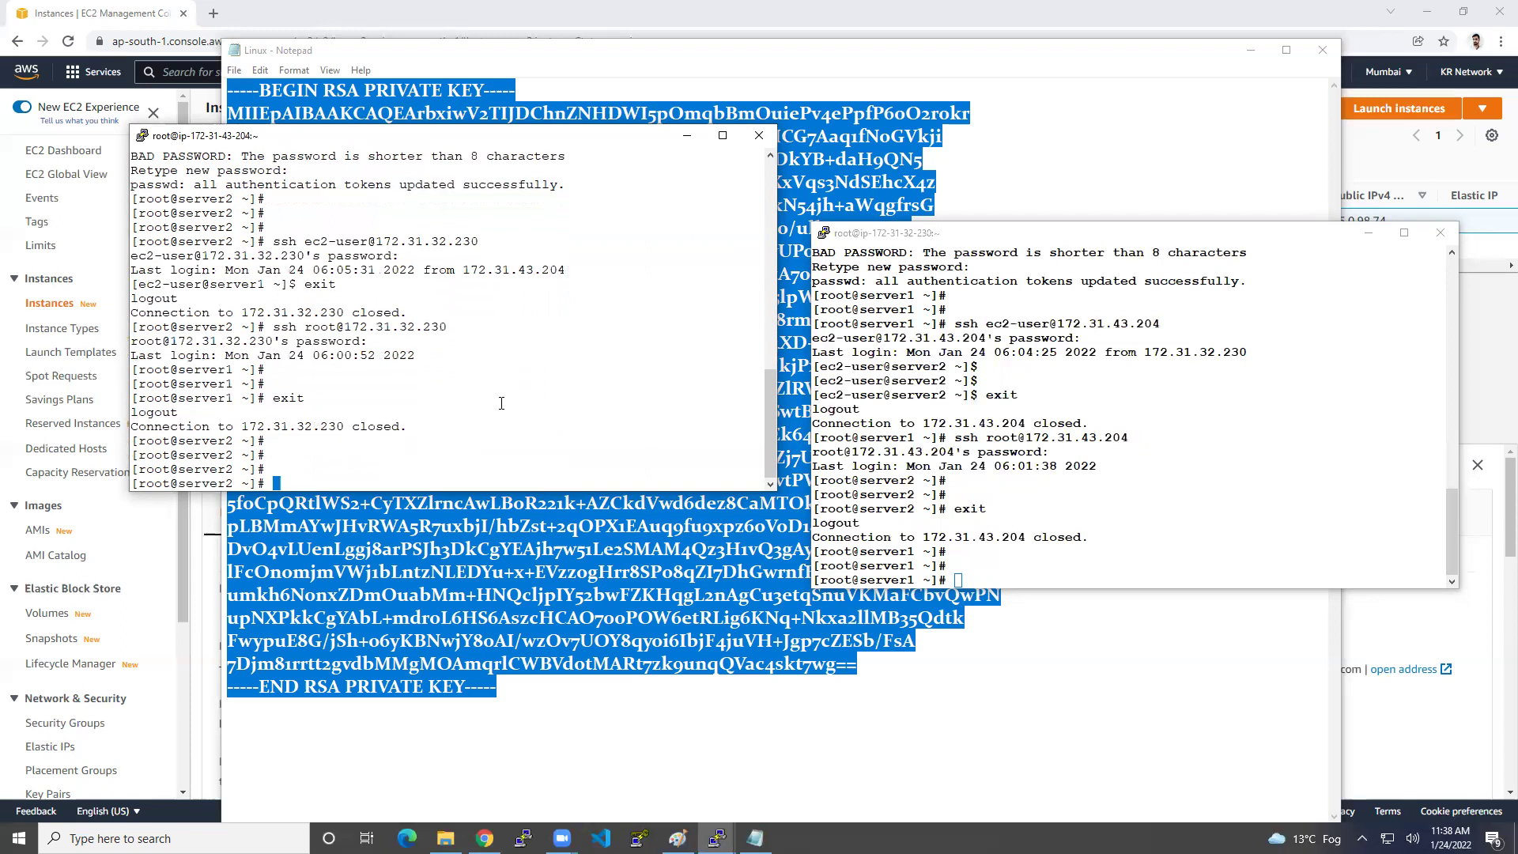
{"action": "type", "text": "useradd shyam"}
{"action": "key", "text": "Return"}
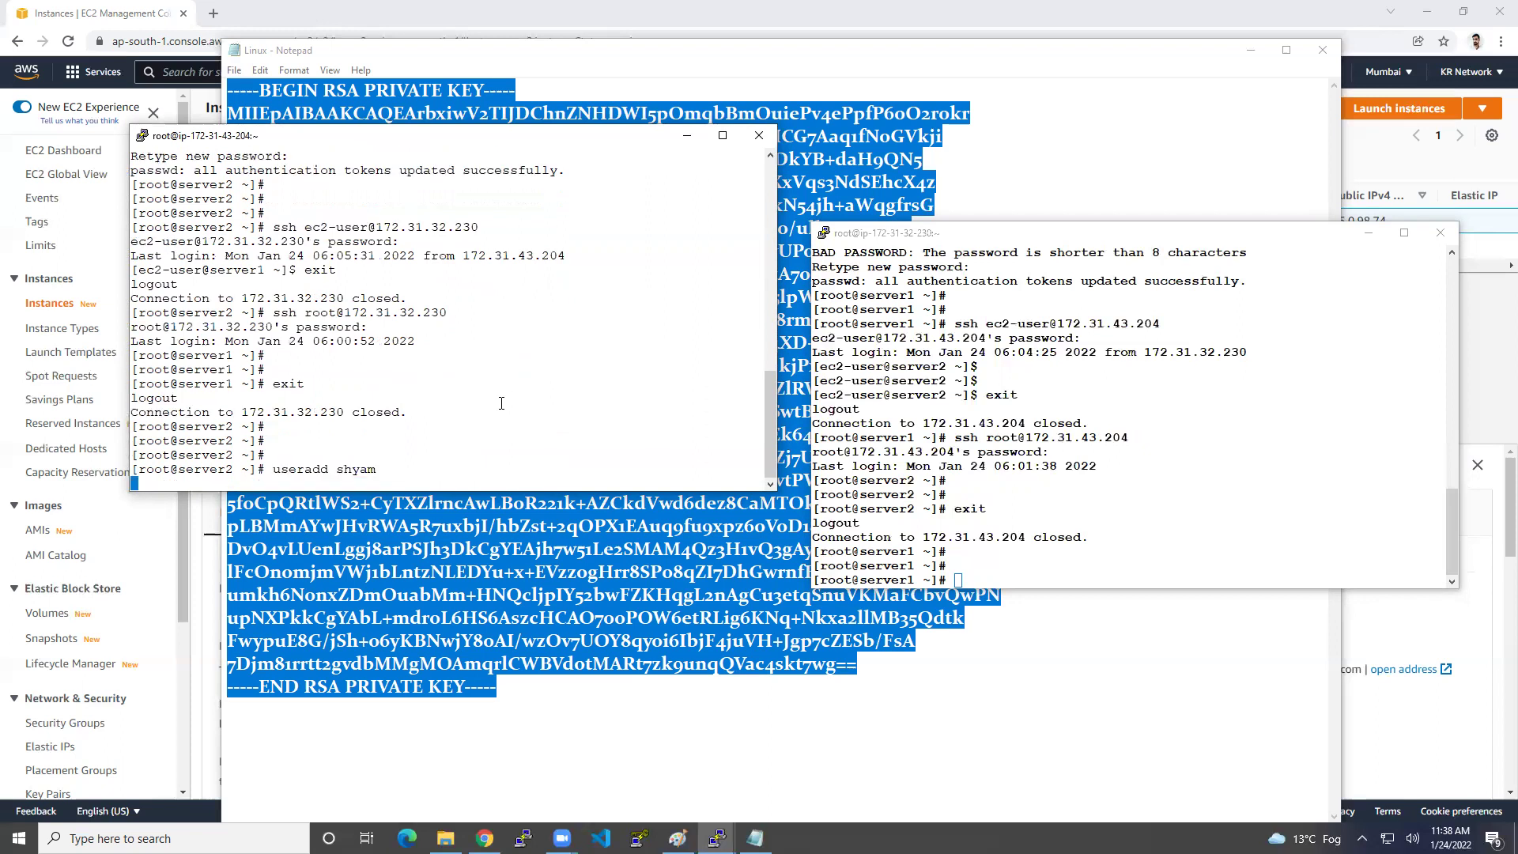
Step: Set a password for the new user shyam on server2
{"action": "type", "text": "passwd shyam"}
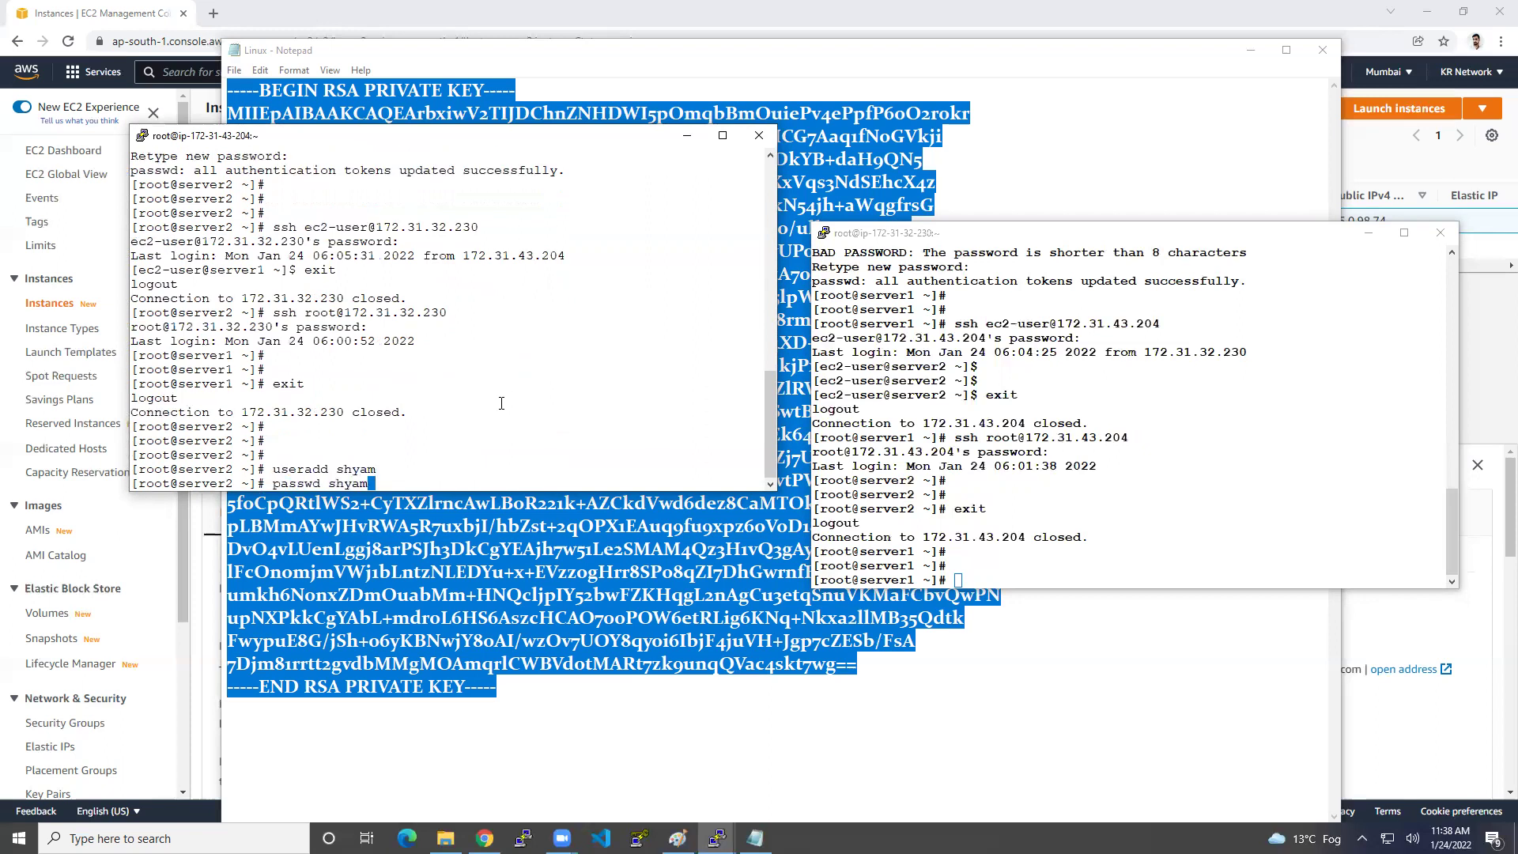
{"action": "key", "text": "Return"}
{"action": "key", "text": "Return"}
{"action": "key", "text": "Return"}
{"action": "left_click", "coordinate": [956, 495]}
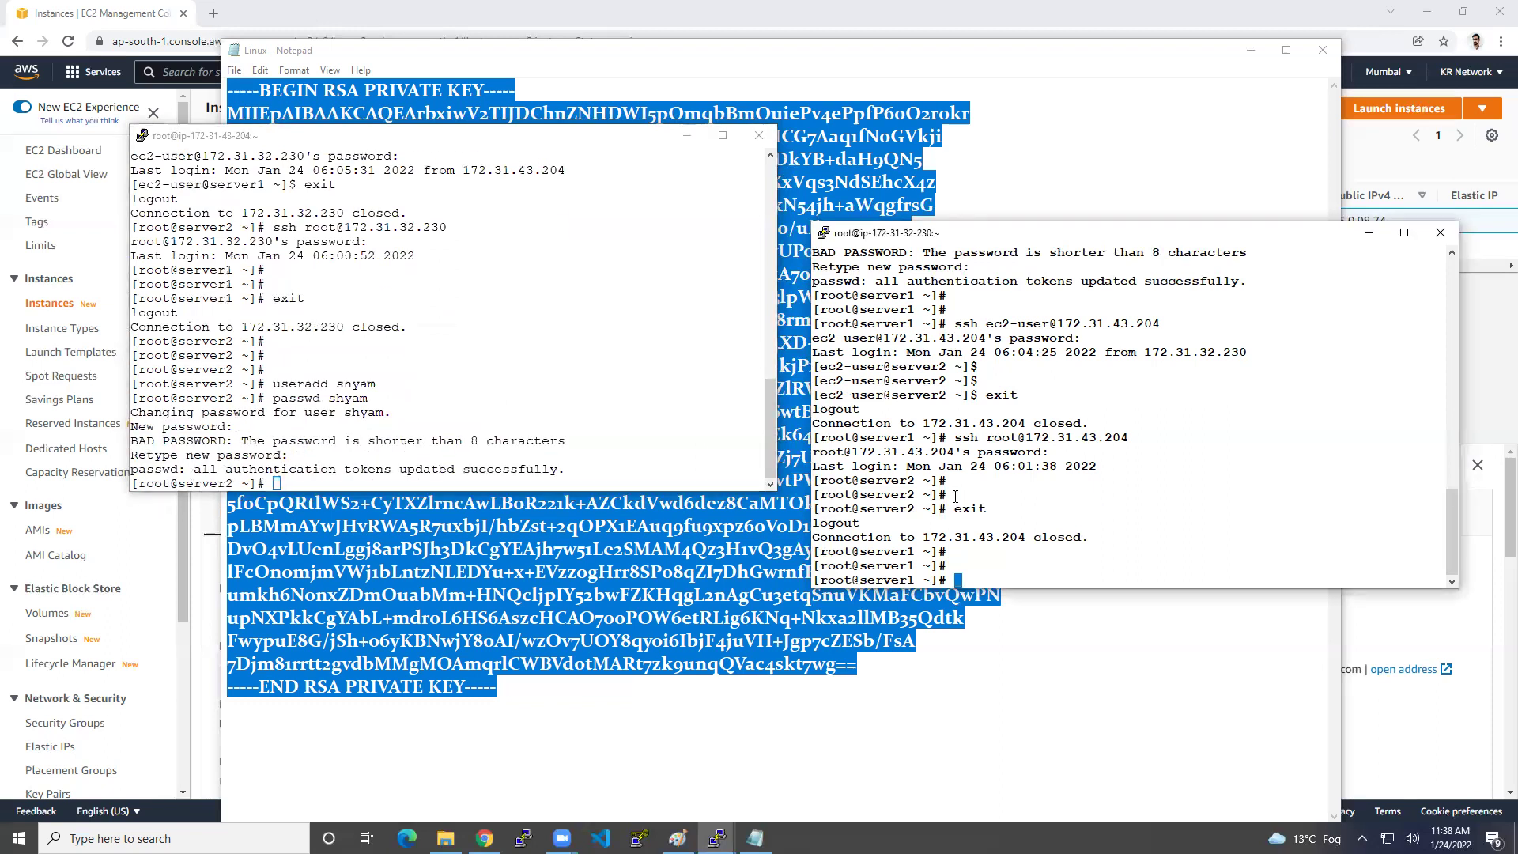
{"action": "left_click_drag", "start_coordinate": [940, 495], "coordinate": [956, 495]}
{"action": "type", "text": "ssh shyam@"}
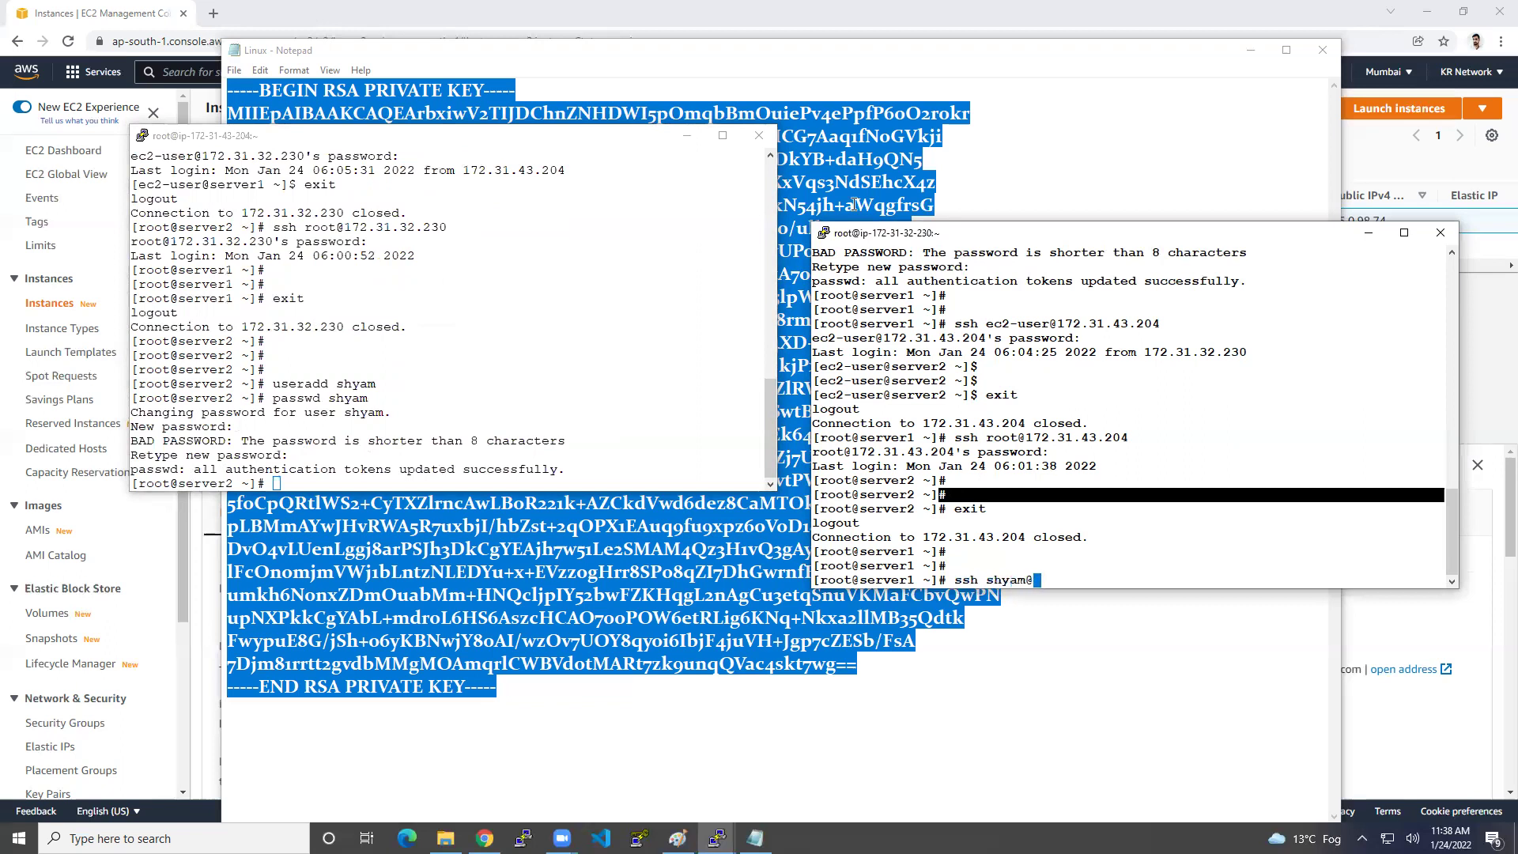
{"action": "left_click", "coordinate": [1175, 493]}
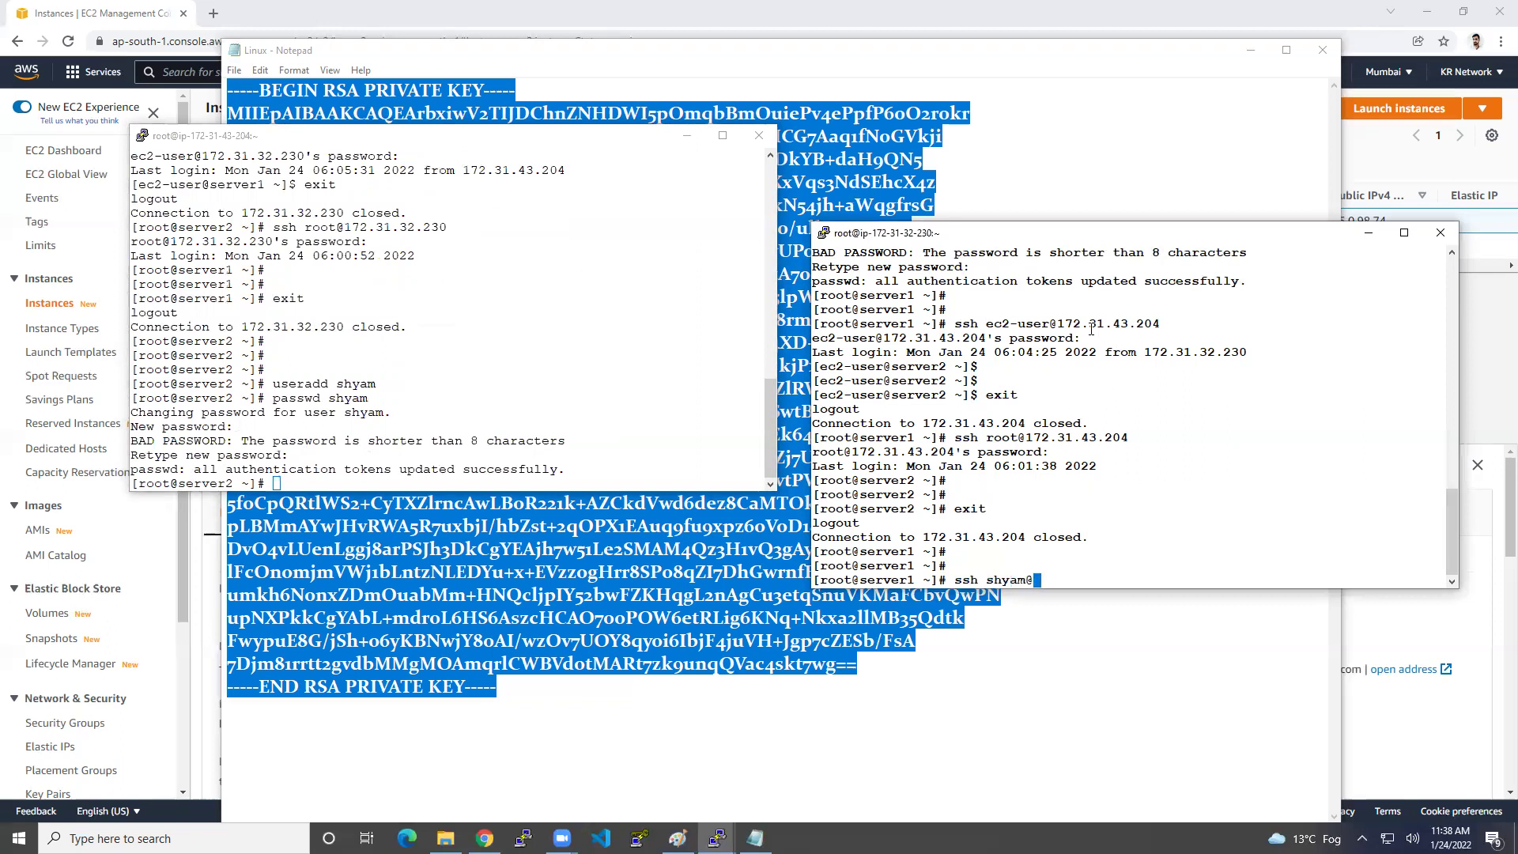
{"action": "left_click_drag", "start_coordinate": [1057, 324], "coordinate": [1159, 324]}
{"action": "right_click", "coordinate": [1170, 456]}
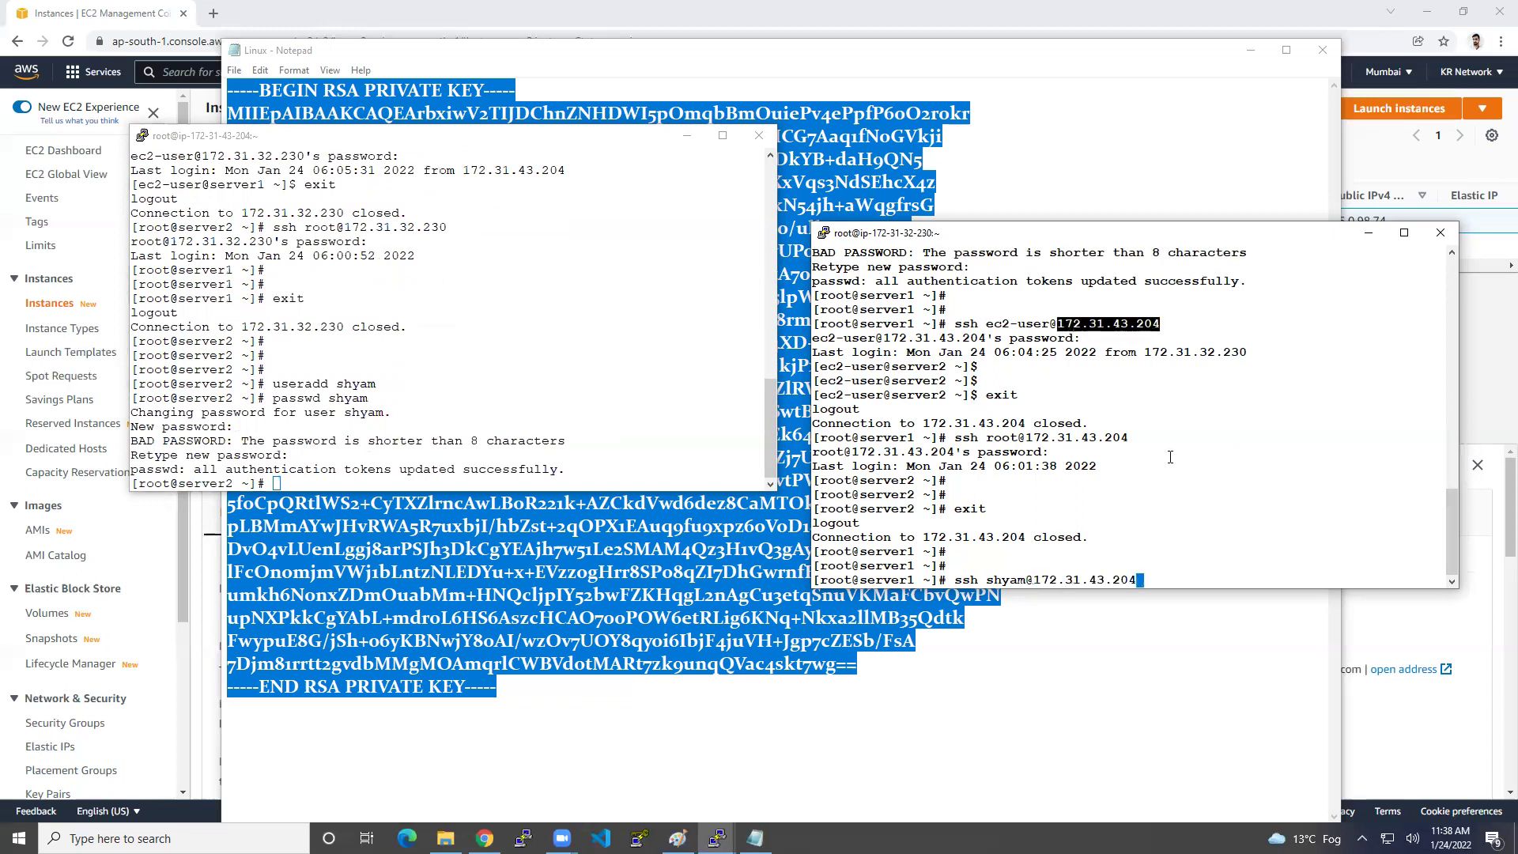
{"action": "key", "text": "Return"}
{"action": "key", "text": "Return"}
{"action": "key", "text": "Return"}
{"action": "key", "text": "Return"}
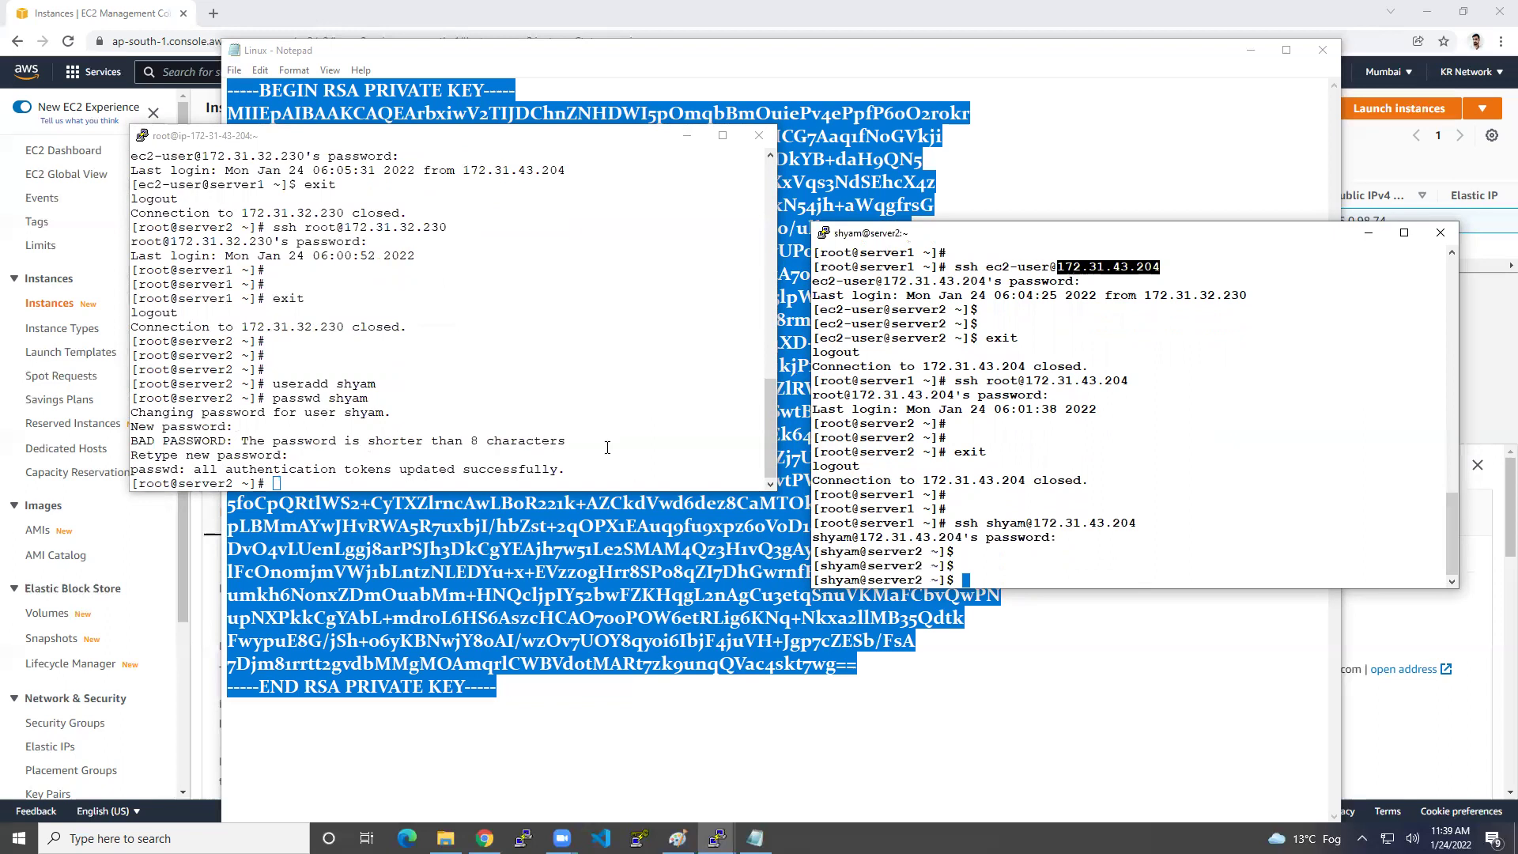
{"action": "left_click", "coordinate": [472, 402]}
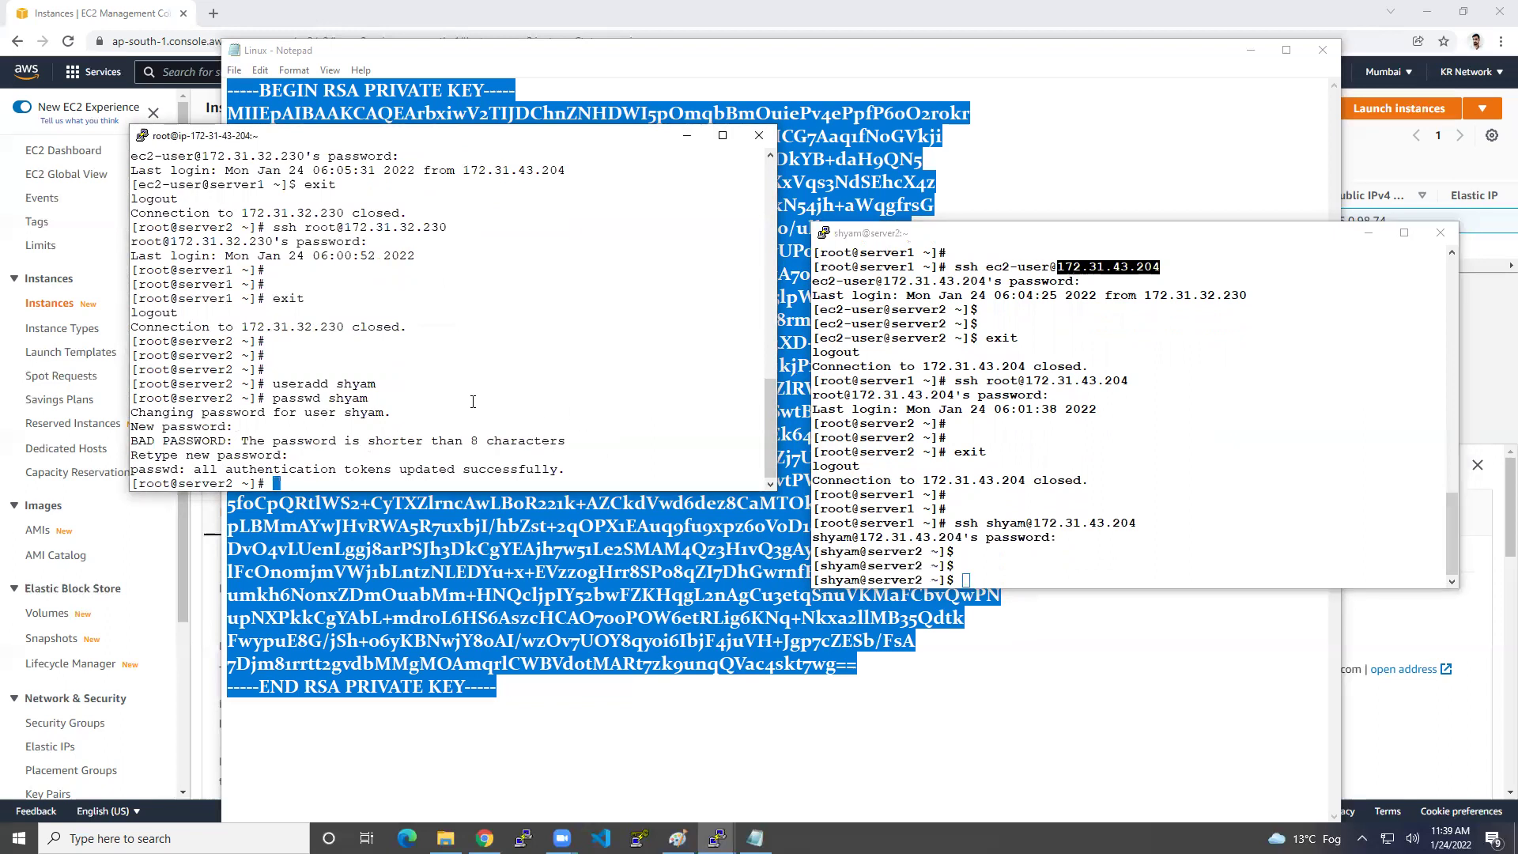
{"action": "left_click", "coordinate": [1145, 527]}
{"action": "type", "text": "exit"}
{"action": "key", "text": "Return"}
{"action": "key", "text": "Return"}
{"action": "key", "text": "Return"}
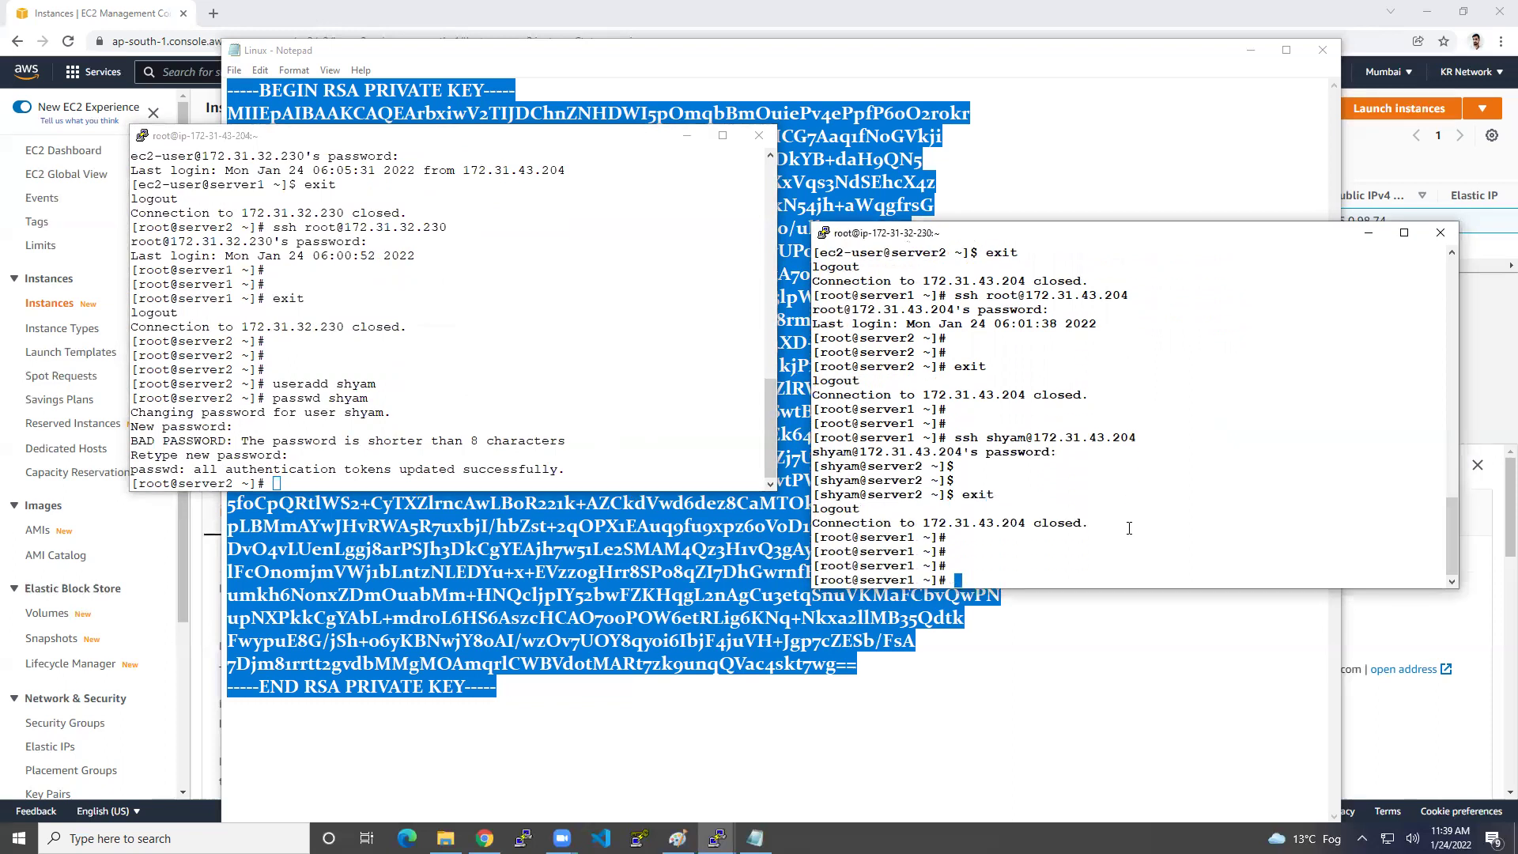
{"action": "left_click_drag", "start_coordinate": [885, 579], "coordinate": [908, 579]}
Step: Copy Server2's public IPv4 address 13.127.151.197 from the EC2 instances list
{"action": "left_click", "coordinate": [977, 574]}
{"action": "left_click", "coordinate": [485, 838]}
{"action": "left_click", "coordinate": [338, 251]}
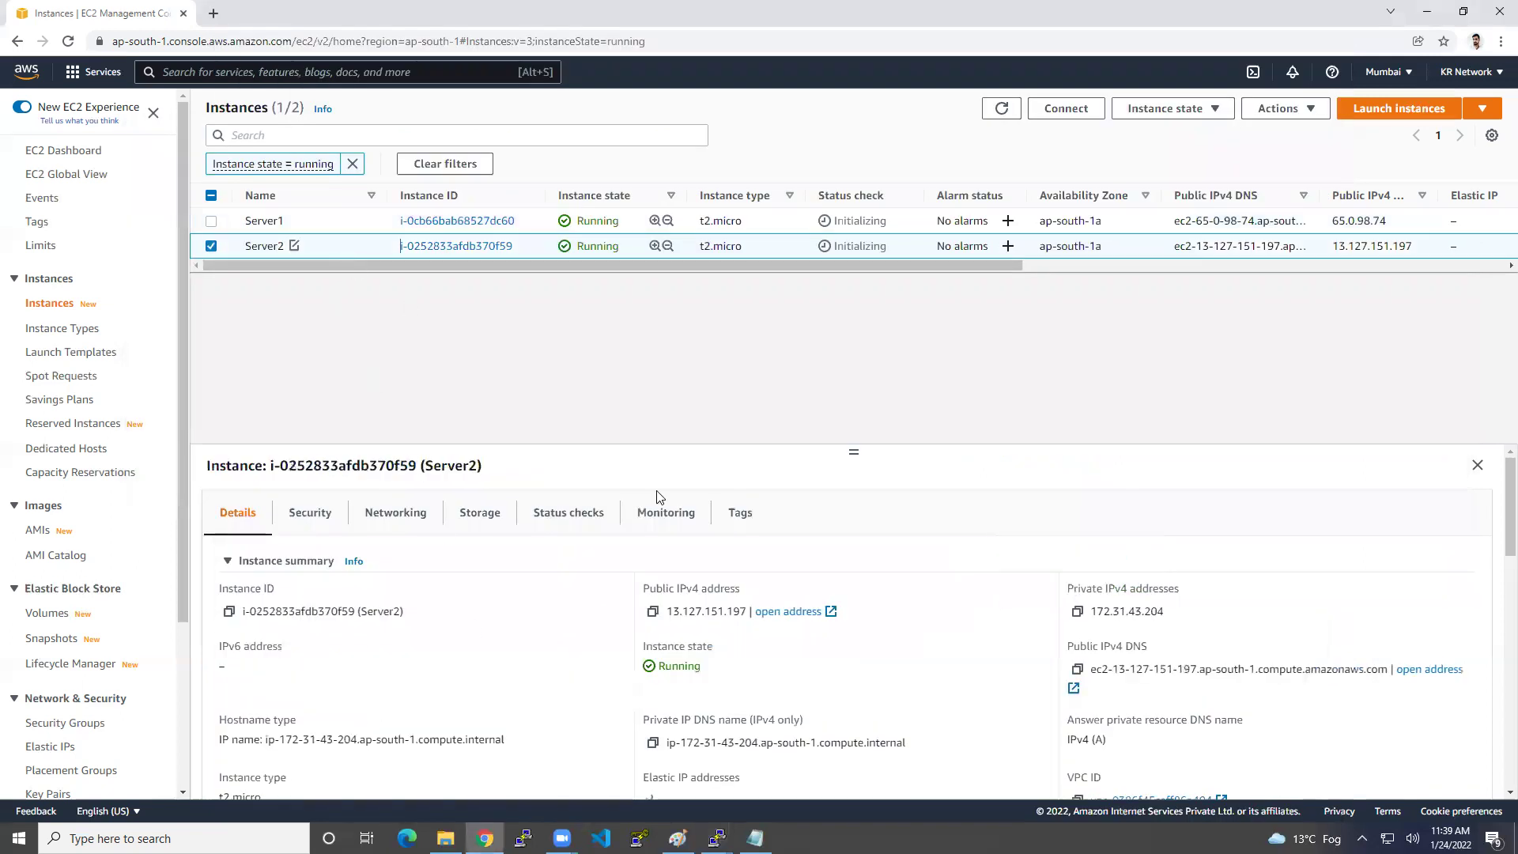
{"action": "left_click", "coordinate": [653, 612]}
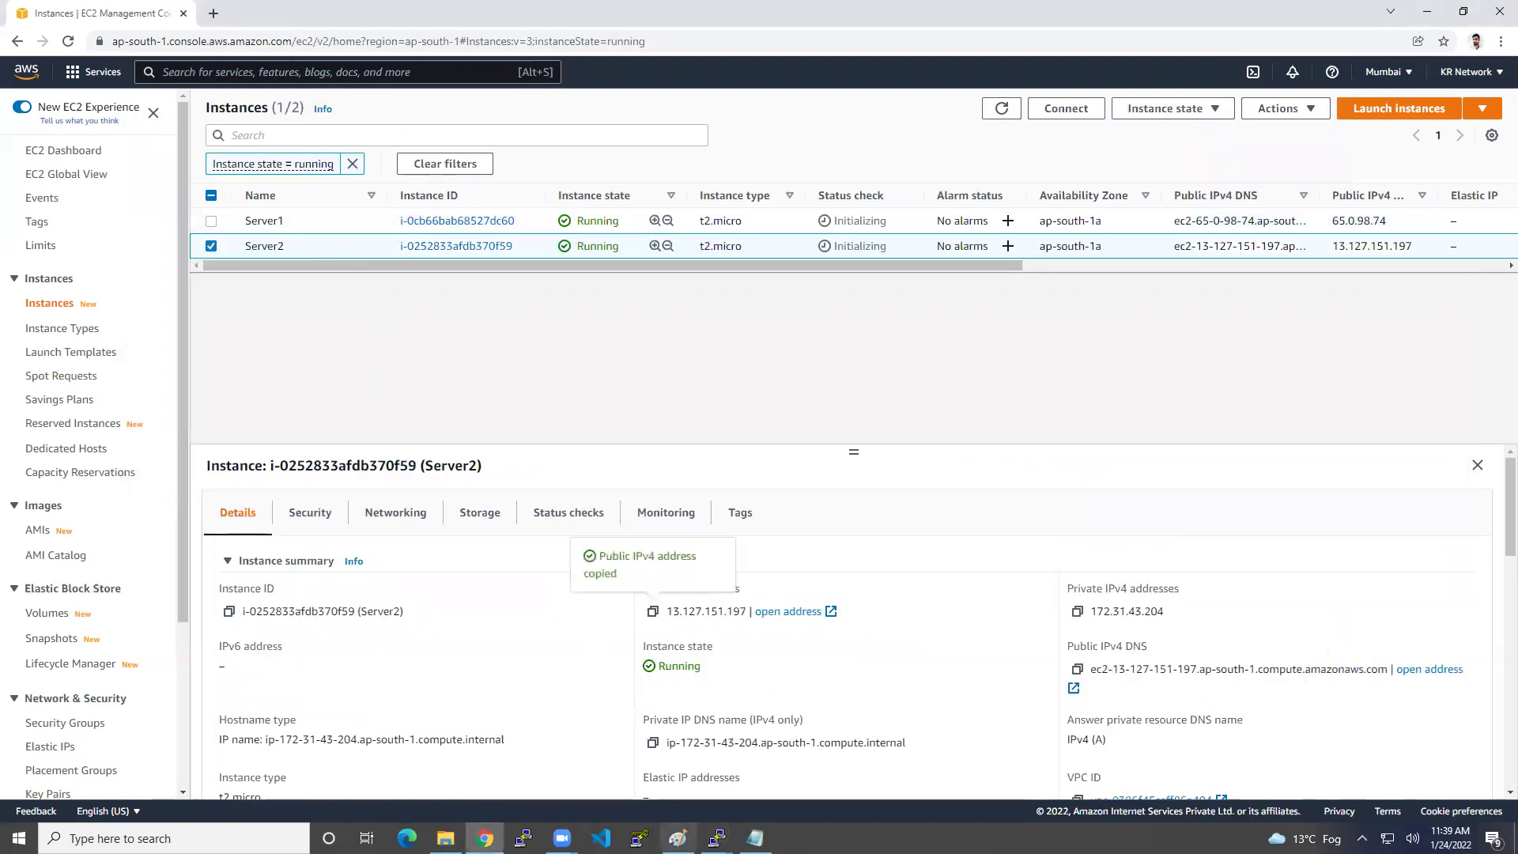
Step: From server1, SSH as root to 13.127.151.197, accepting the host key and entering the password
{"action": "left_click", "coordinate": [716, 784]}
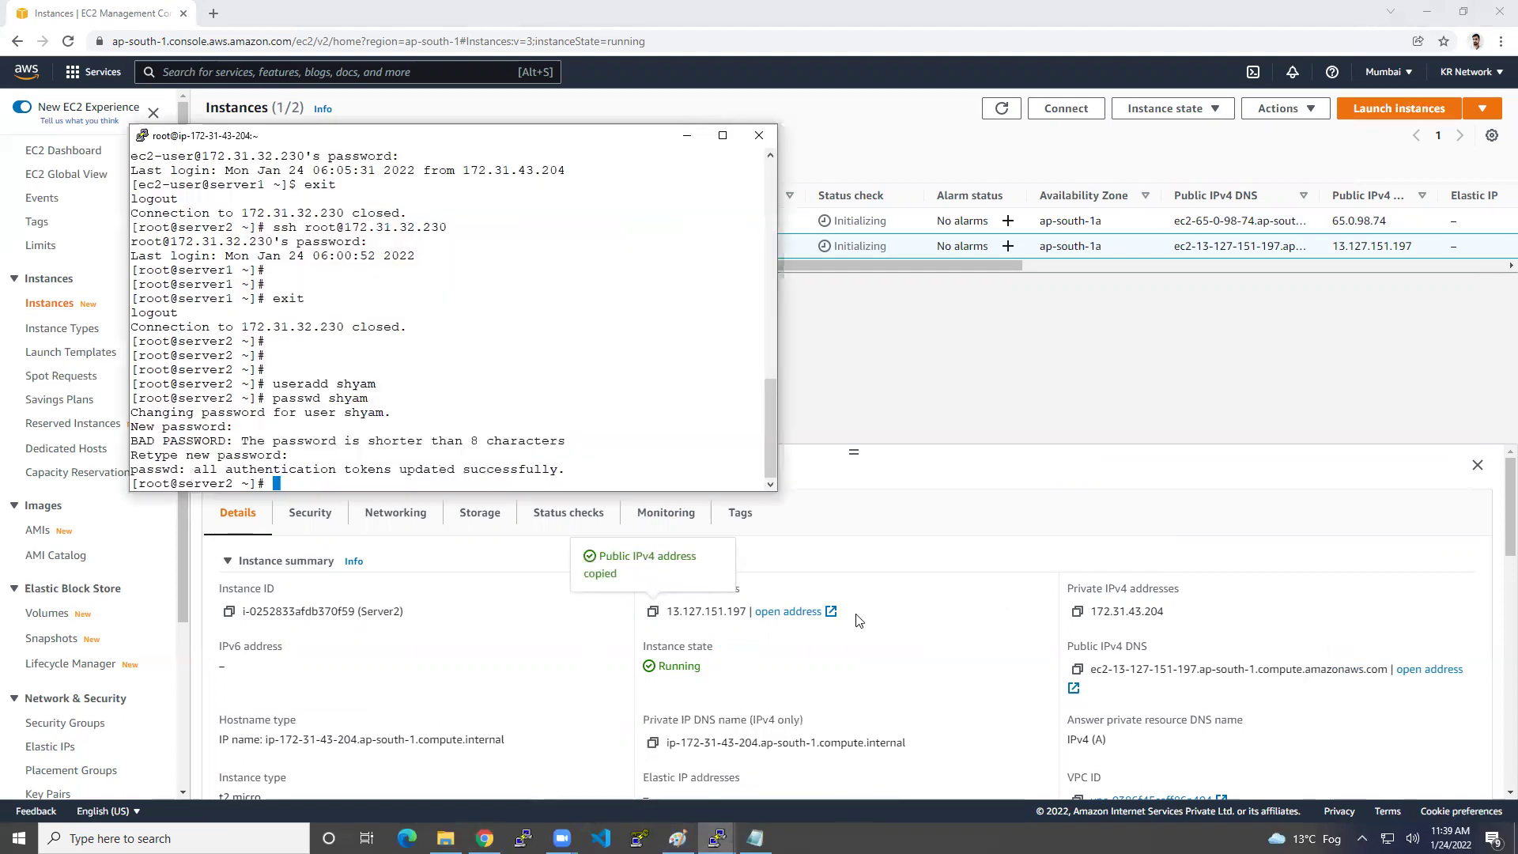
{"action": "key", "text": "alt+Tab"}
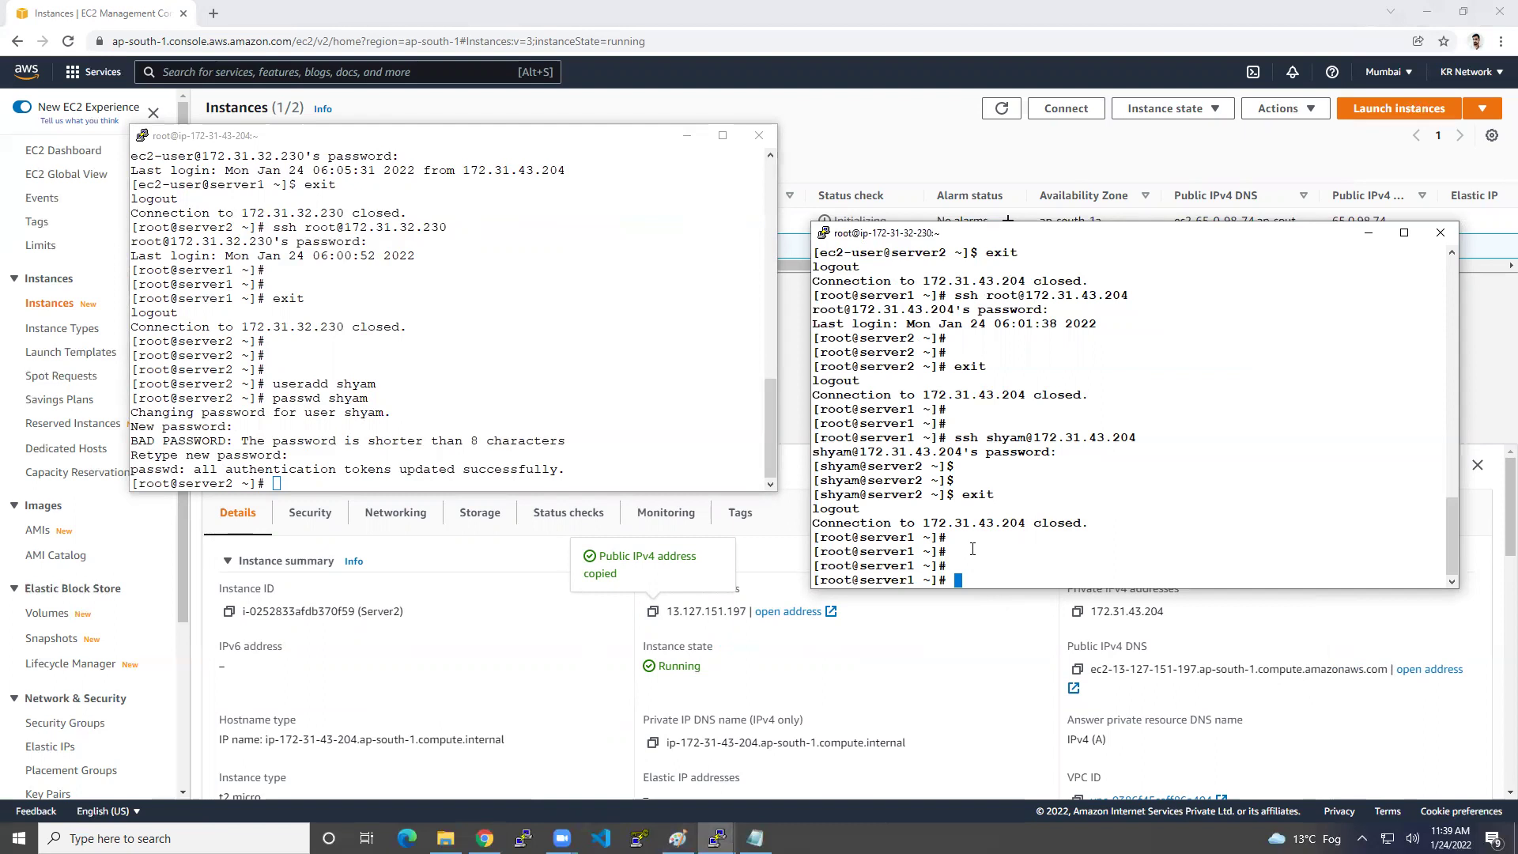
{"action": "type", "text": "ssh root@"}
{"action": "right_click", "coordinate": [1056, 535]}
{"action": "key", "text": "Return"}
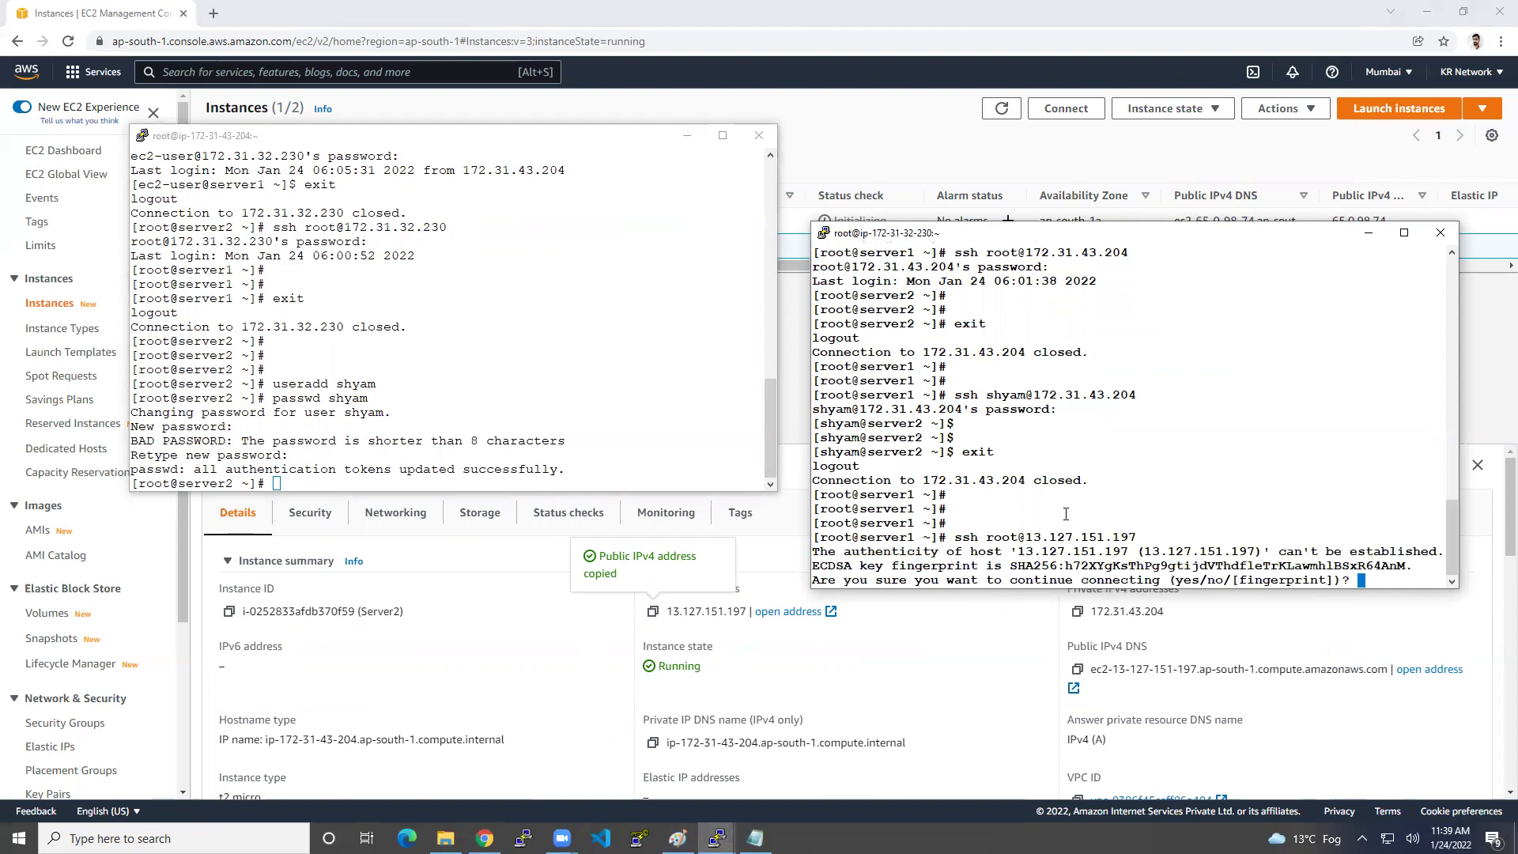
{"action": "type", "text": "yes"}
{"action": "key", "text": "Return"}
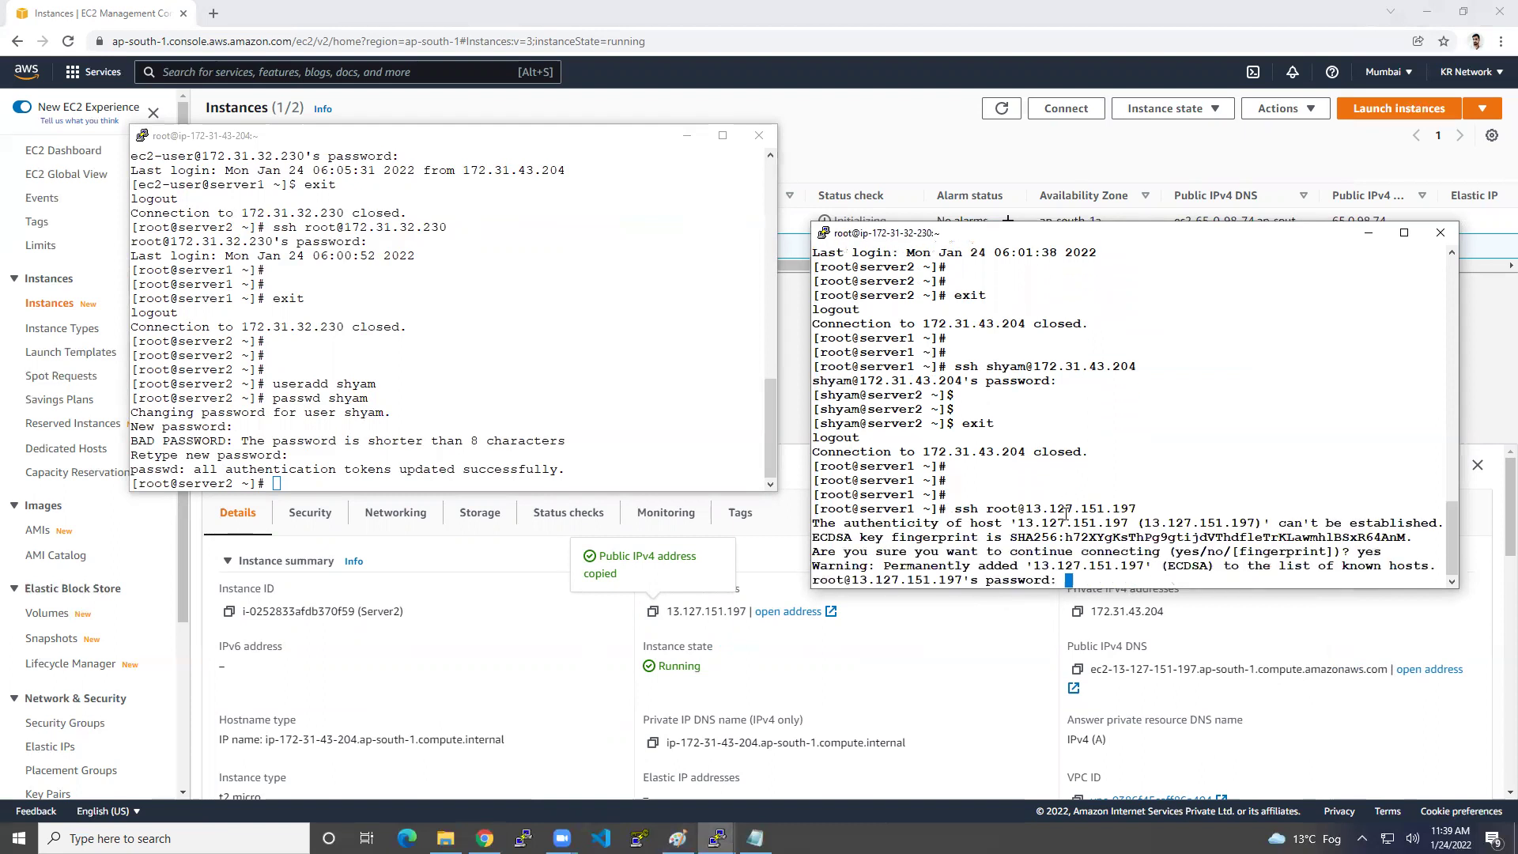
{"action": "key", "text": "Return"}
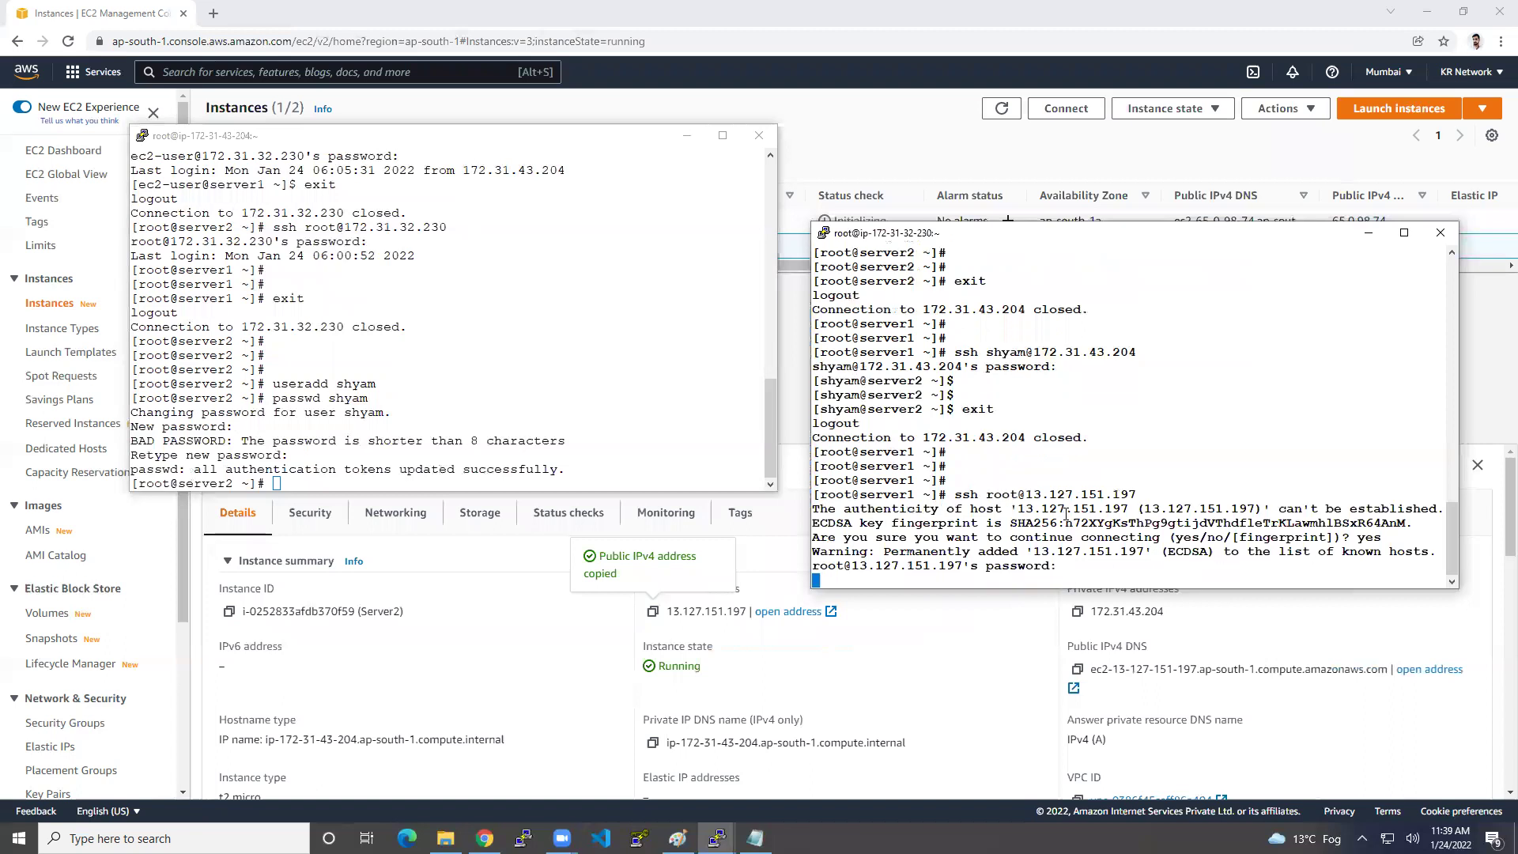
{"action": "key", "text": "Return"}
{"action": "key", "text": "Return"}
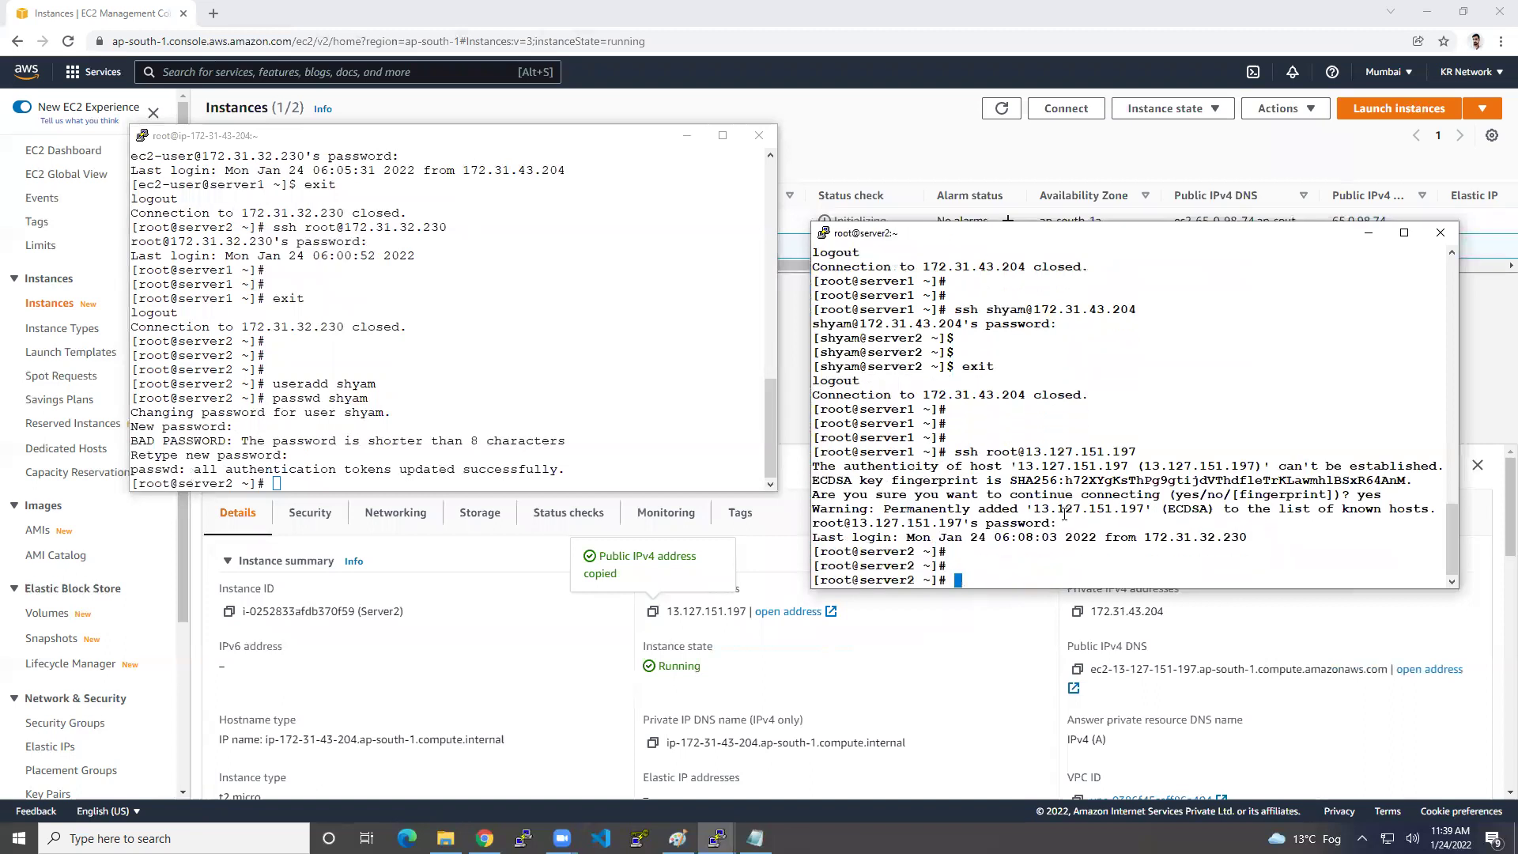
Step: Highlight the public IP in the ssh command to show the connection used it
{"action": "left_click_drag", "start_coordinate": [877, 577], "coordinate": [901, 564]}
{"action": "left_click_drag", "start_coordinate": [1018, 451], "coordinate": [1052, 452]}
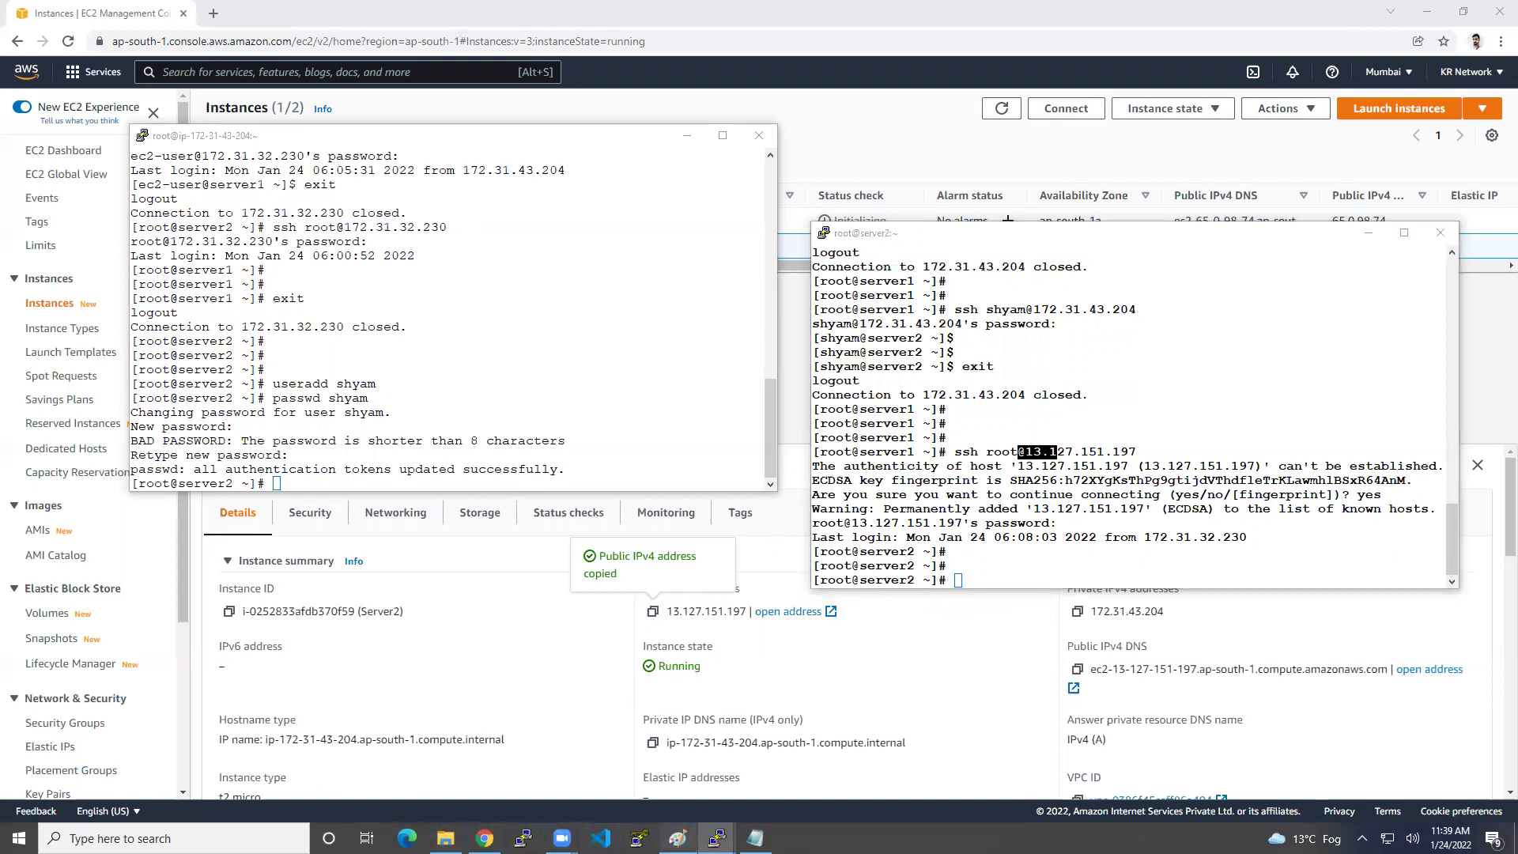
{"action": "left_click", "coordinate": [677, 838]}
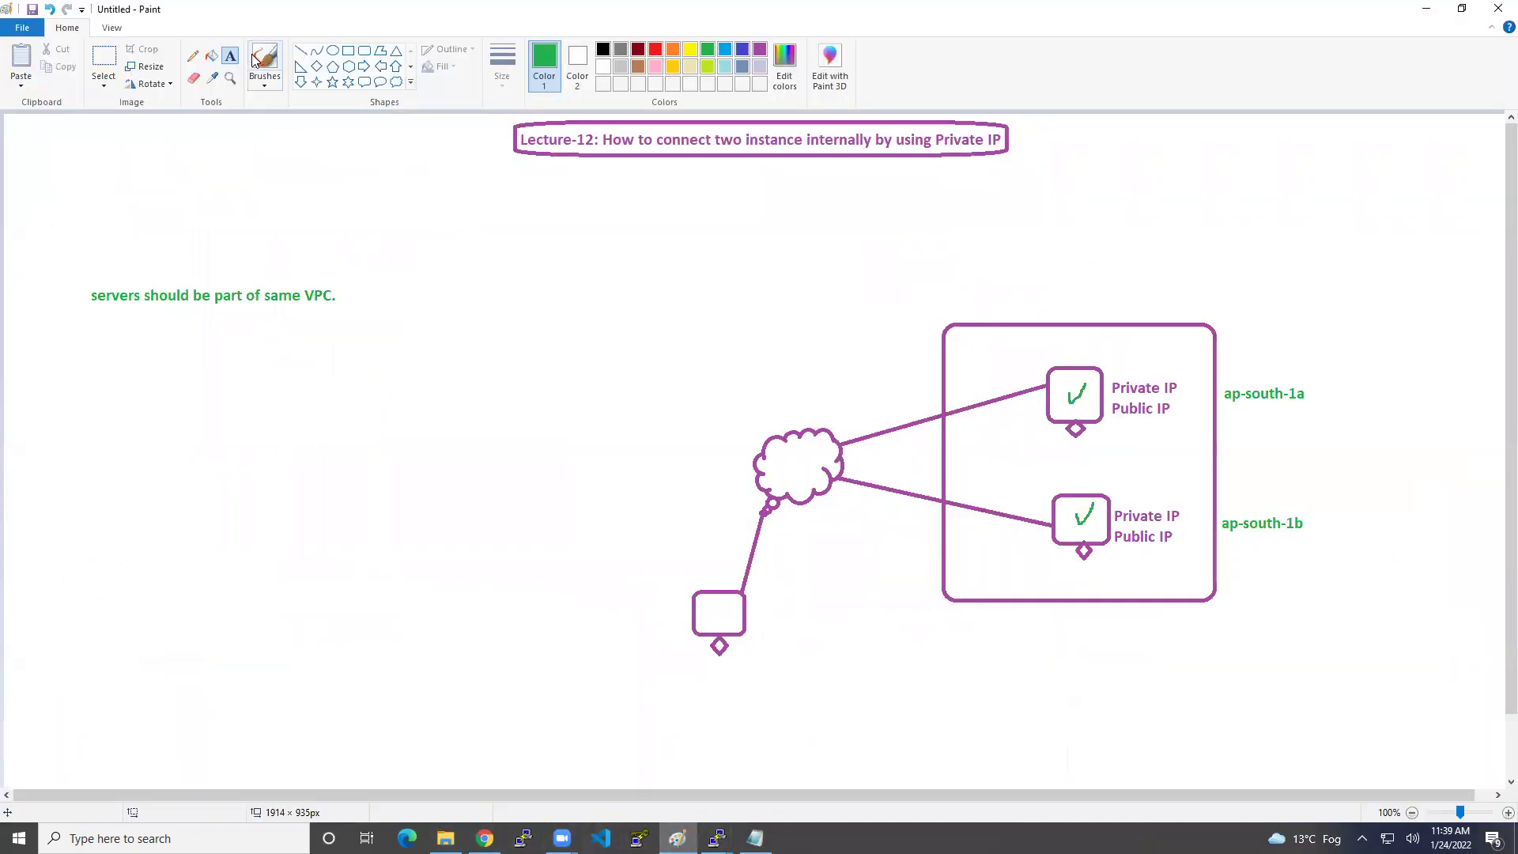
Step: Draw a green pencil line from the lower server box, with an arrowhead at the ap-south-1a server
{"action": "left_click", "coordinate": [192, 55]}
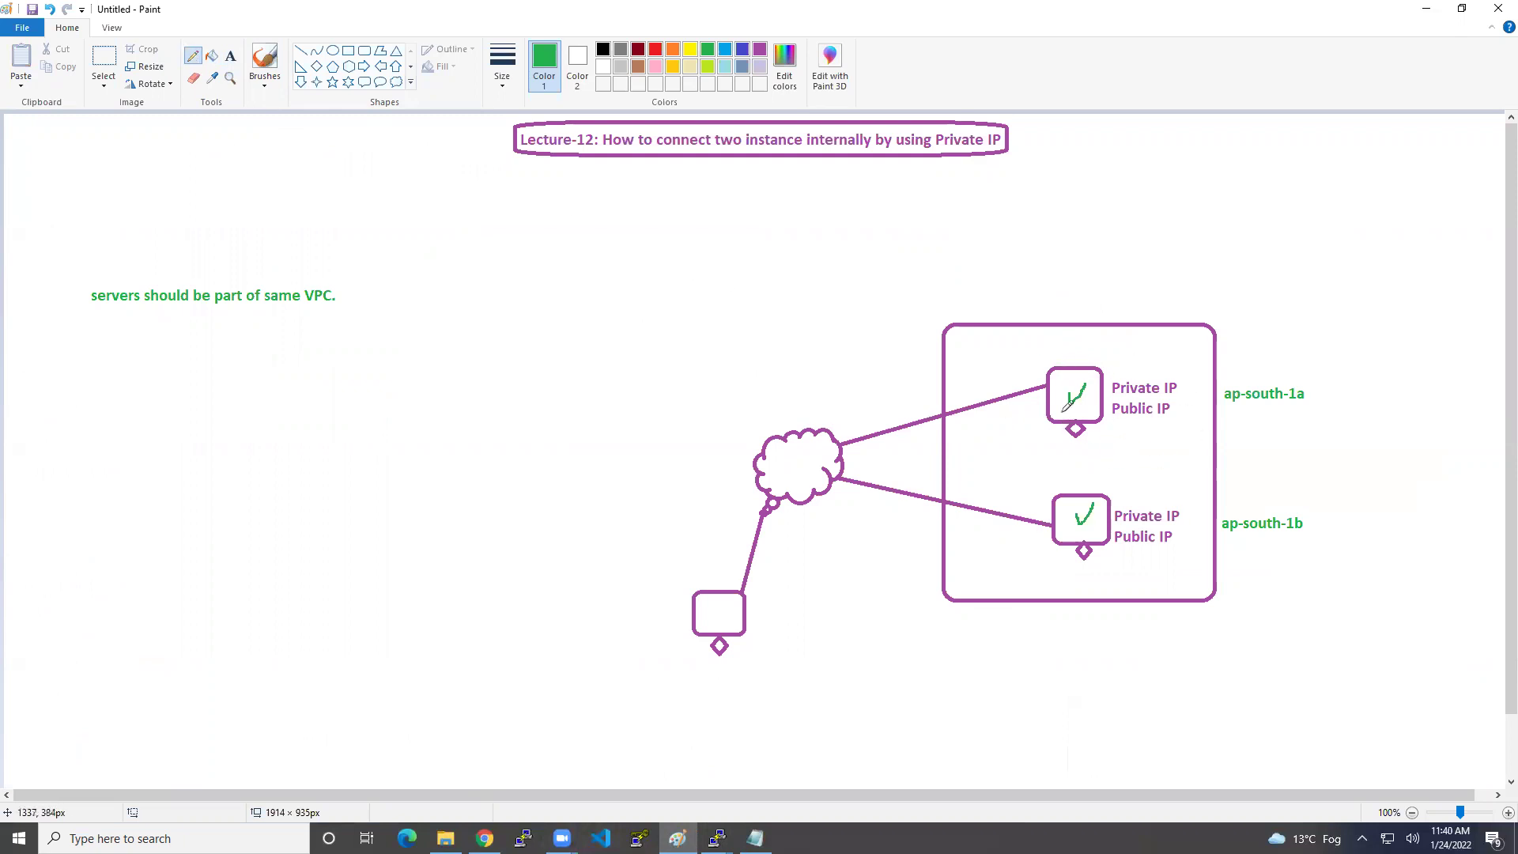
{"action": "left_click_drag", "start_coordinate": [1061, 407], "coordinate": [1076, 522]}
{"action": "left_click_drag", "start_coordinate": [1056, 412], "coordinate": [1068, 403]}
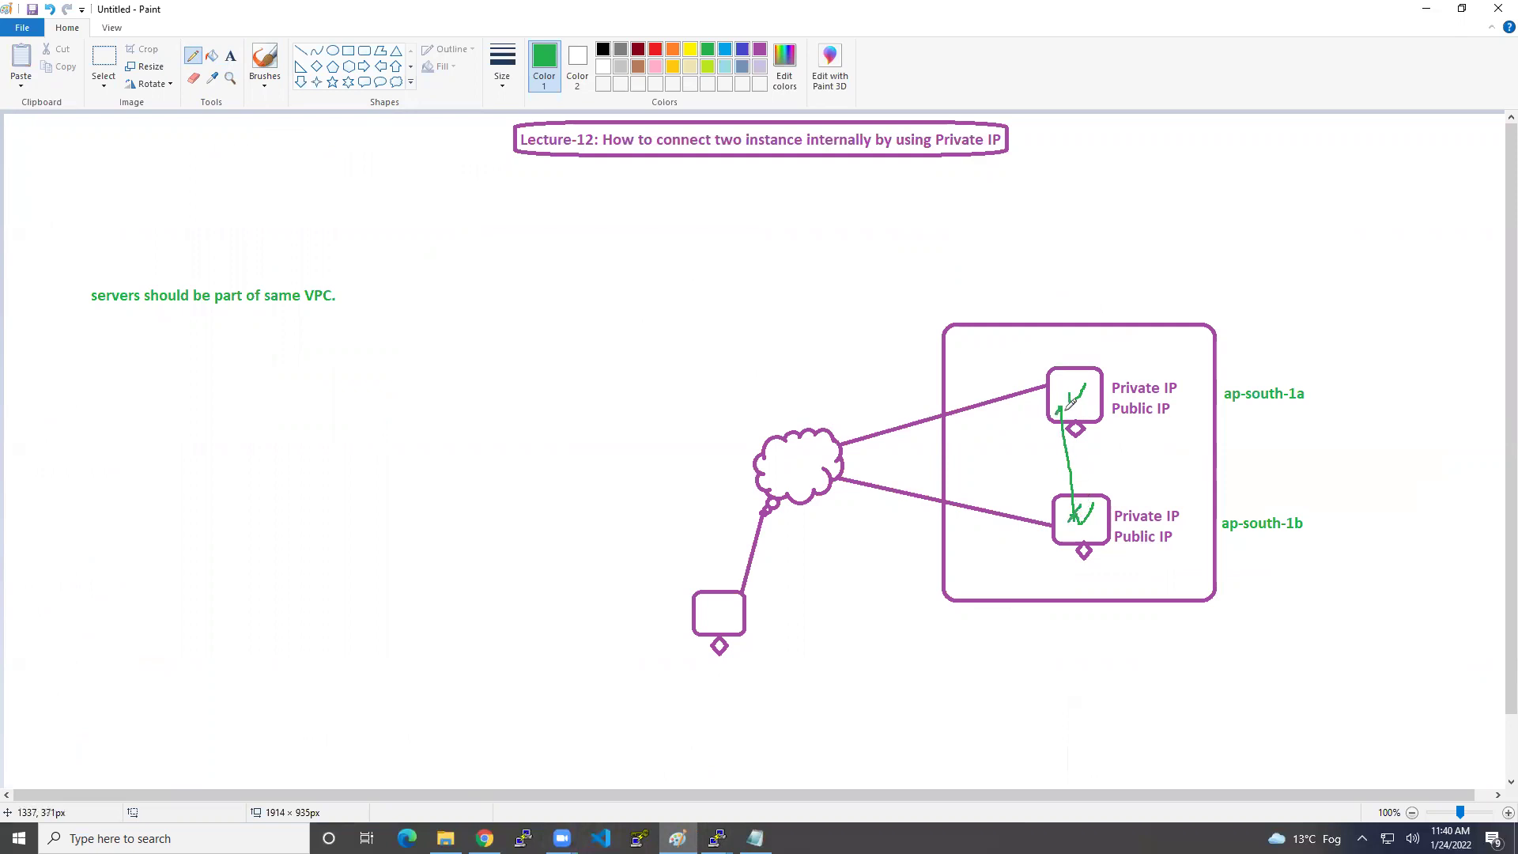